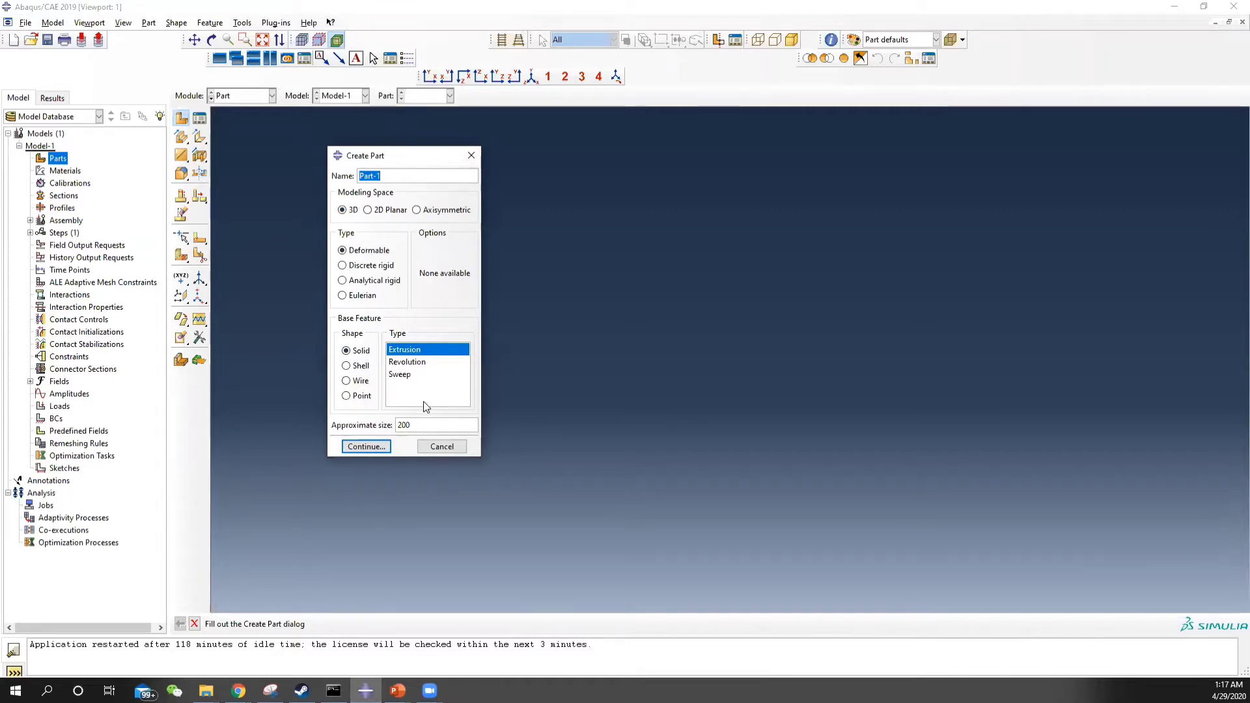
- Define a 3D deformable planar shell part named Plate with approximate size 100
drag(411, 425, 308, 424)
text(100)
drag(396, 176, 368, 176)
drag(194, 173, 192, 177)
text(P)
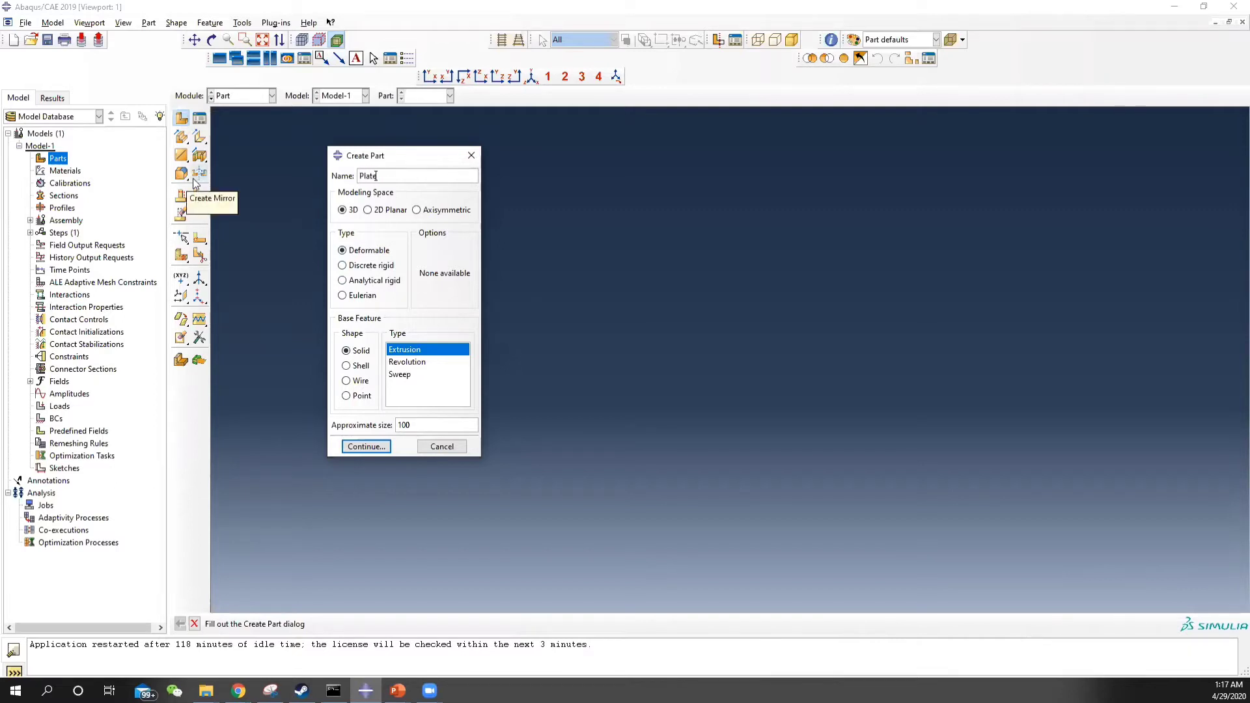
click(359, 366)
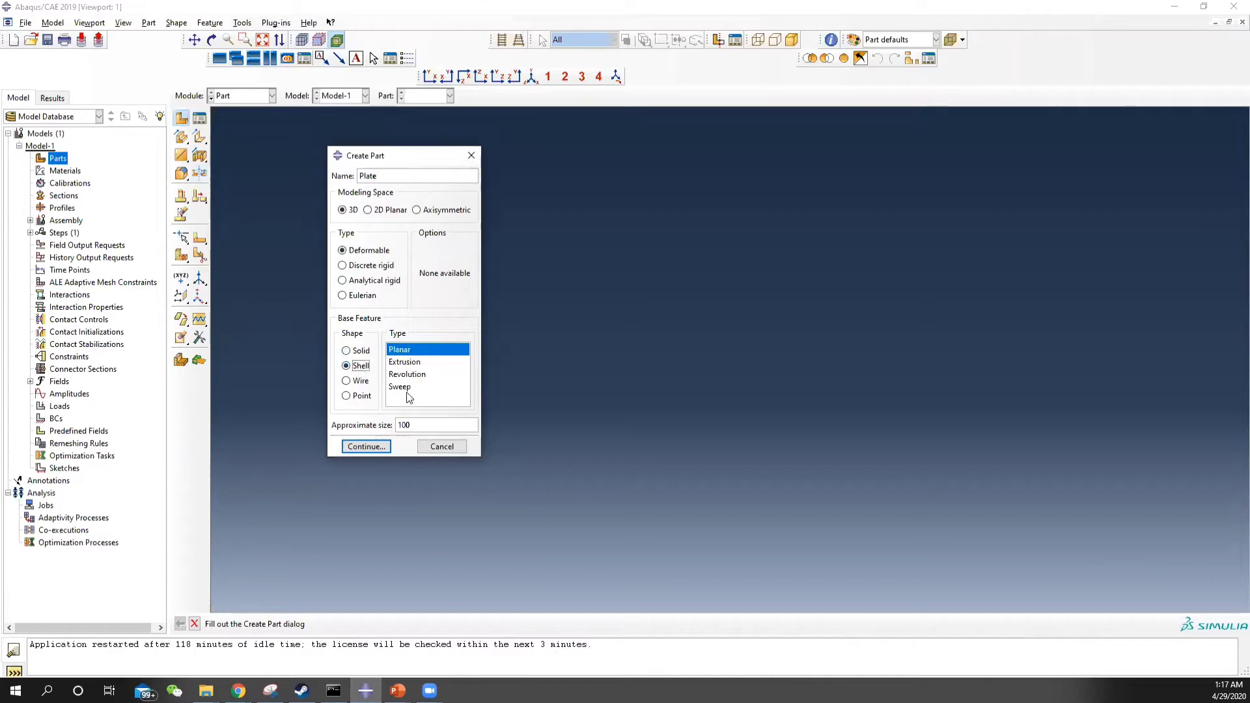
click(379, 449)
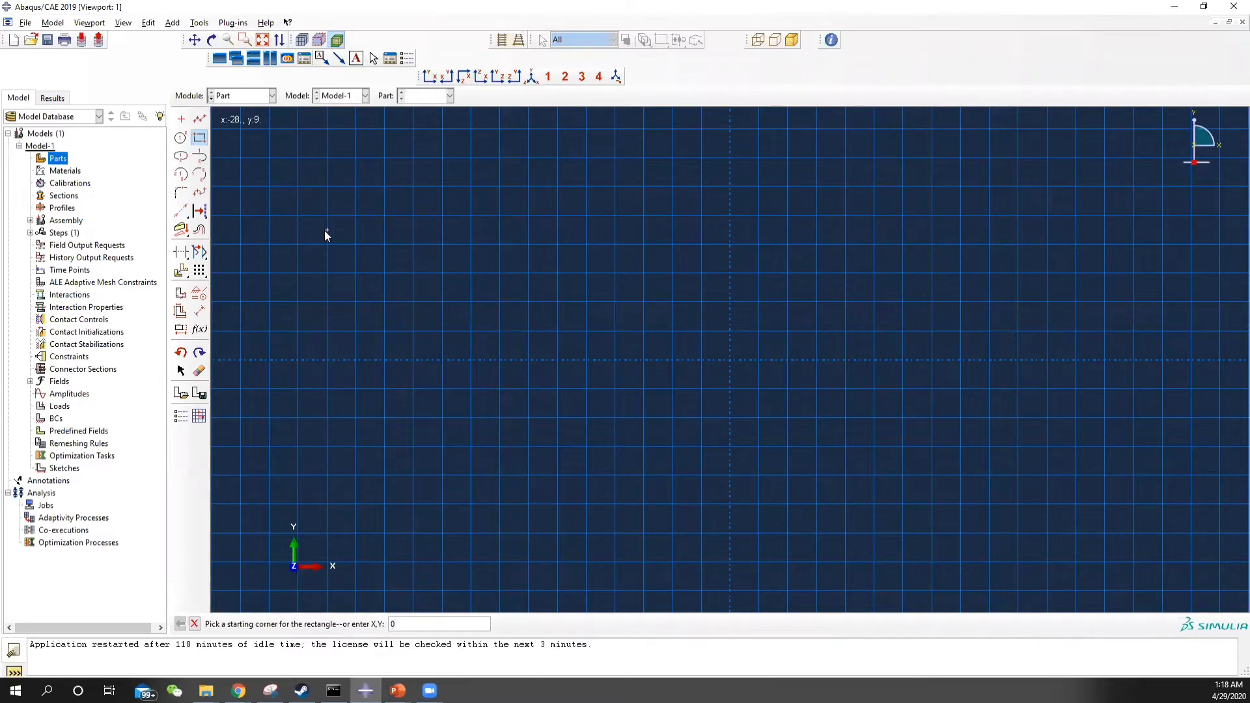
- Sketch a rectangle from corner 0,0 to 75,45 and finish it as the Plate shell
key(Return)
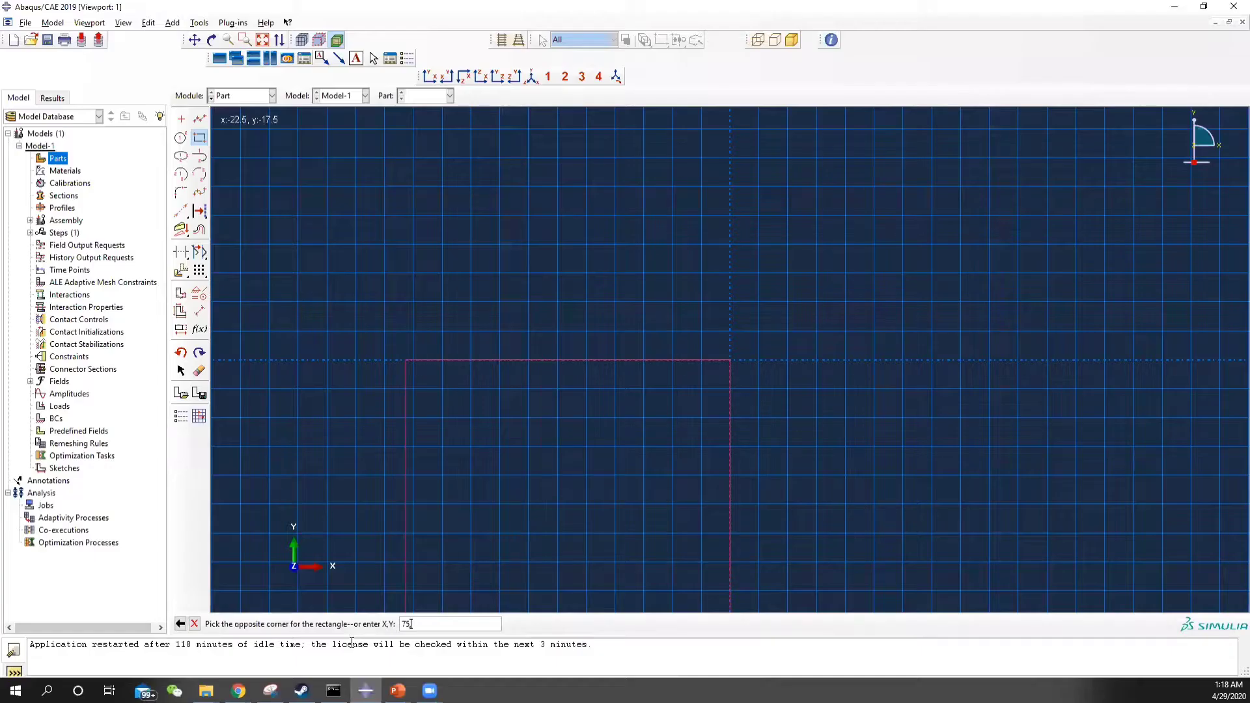
key(BackSpace)
key(Return)
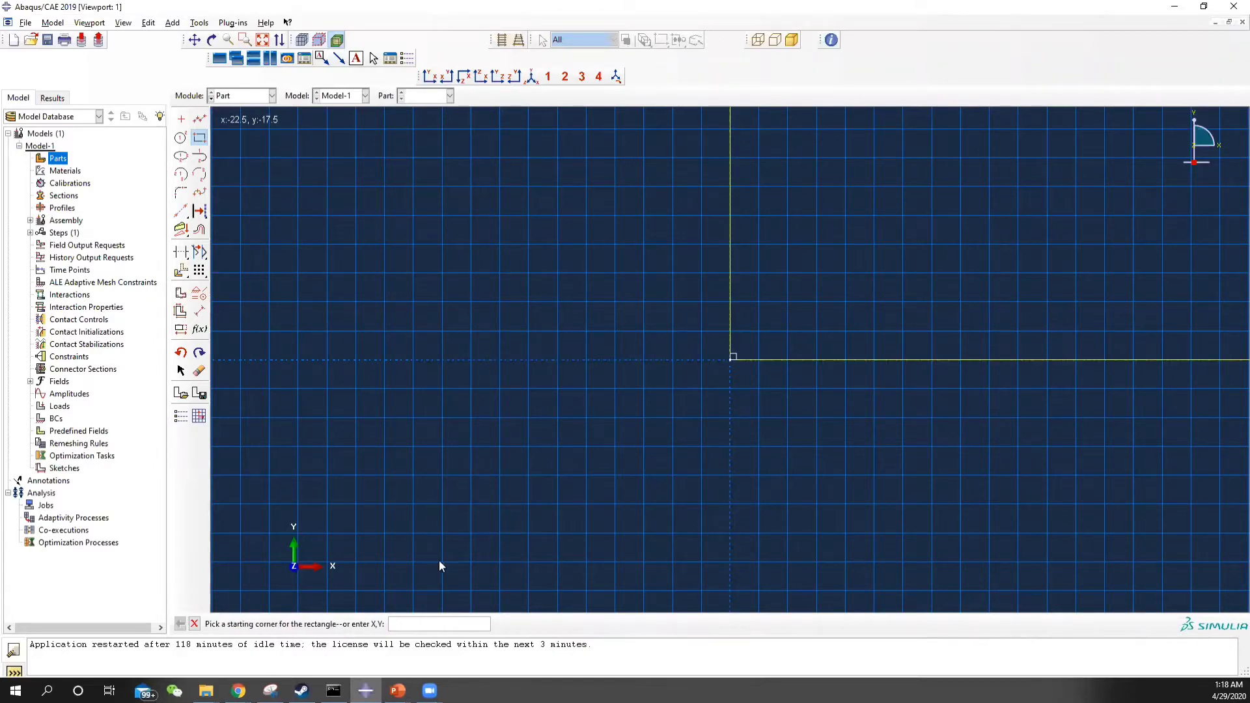
key(Escape)
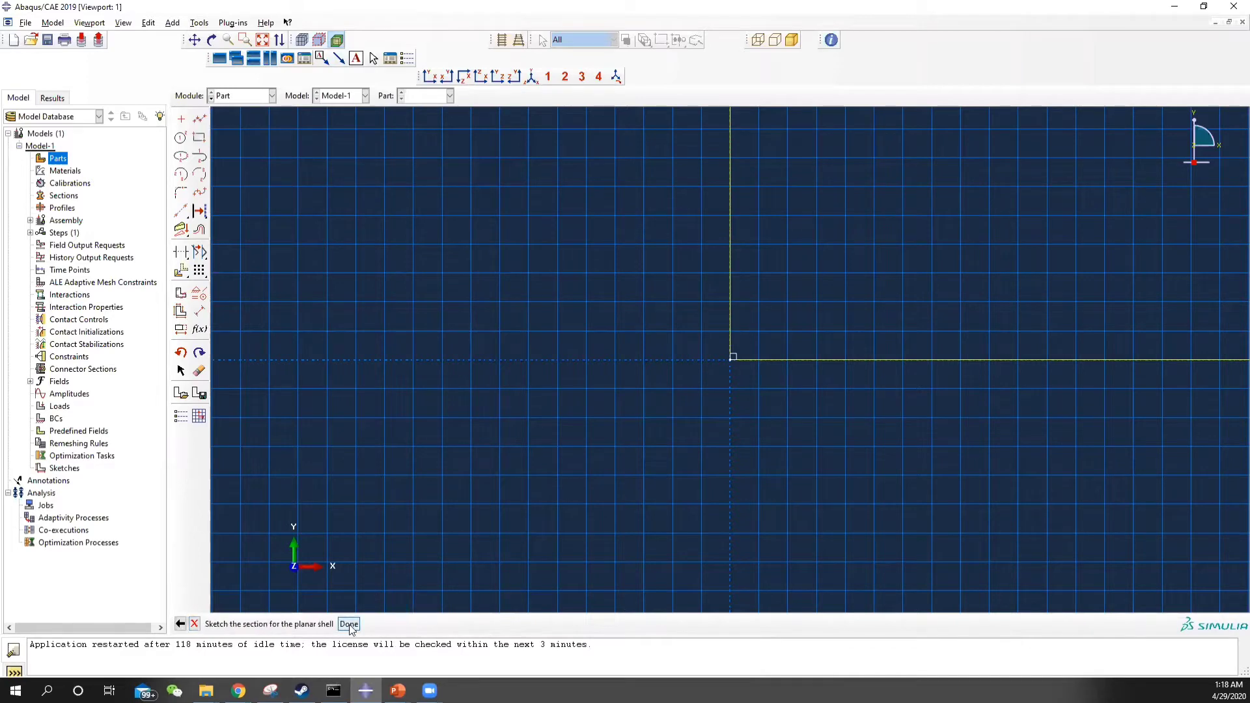
click(391, 623)
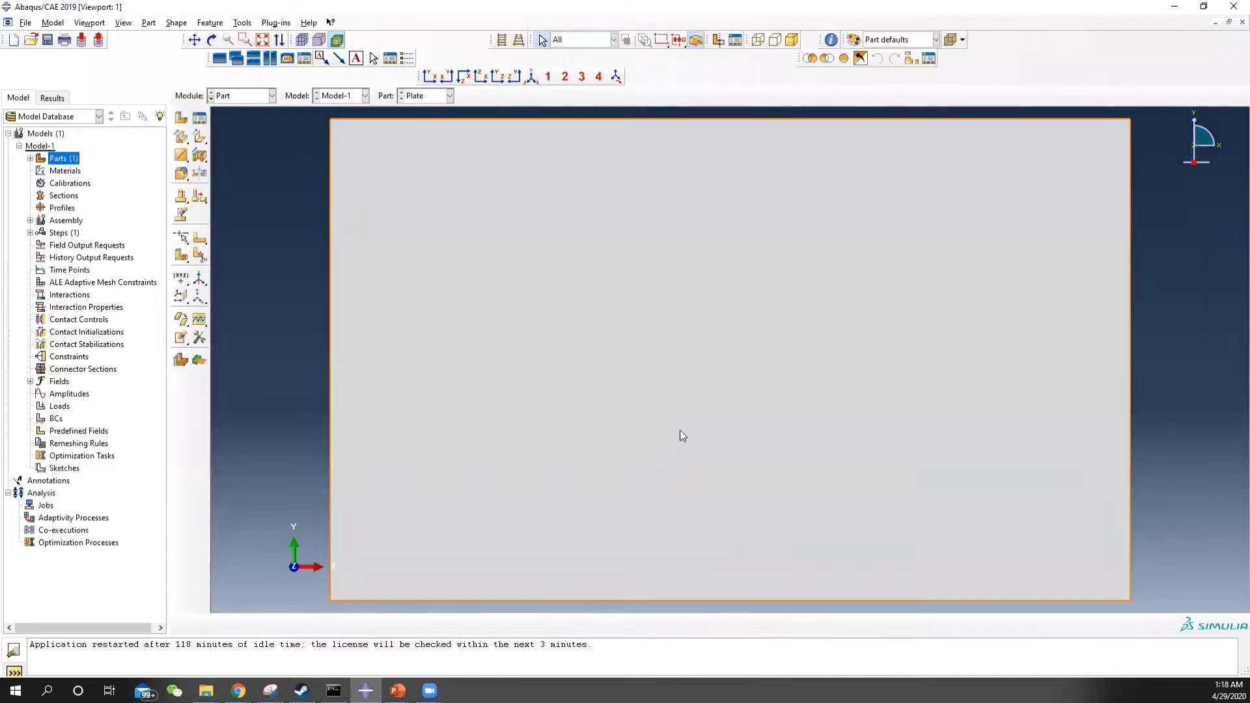
- Start an extruded cut sketched on the plate face, with the right edge as the vertical reference
click(201, 161)
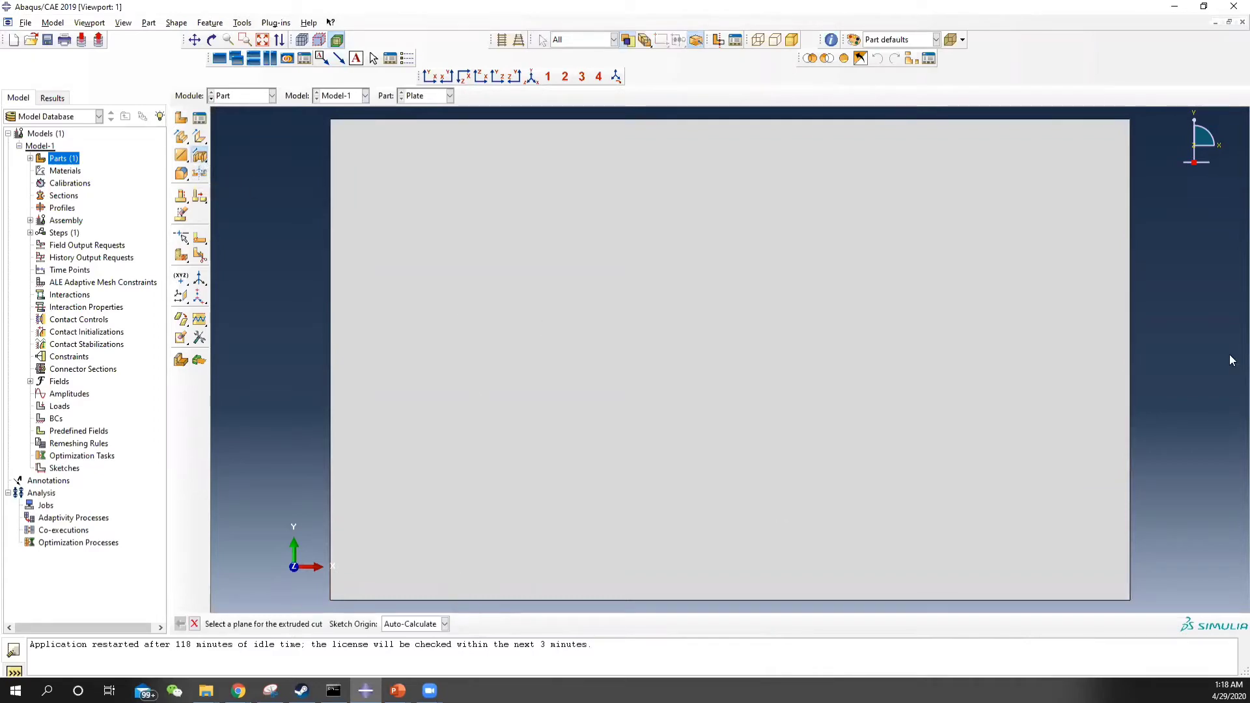
click(1130, 376)
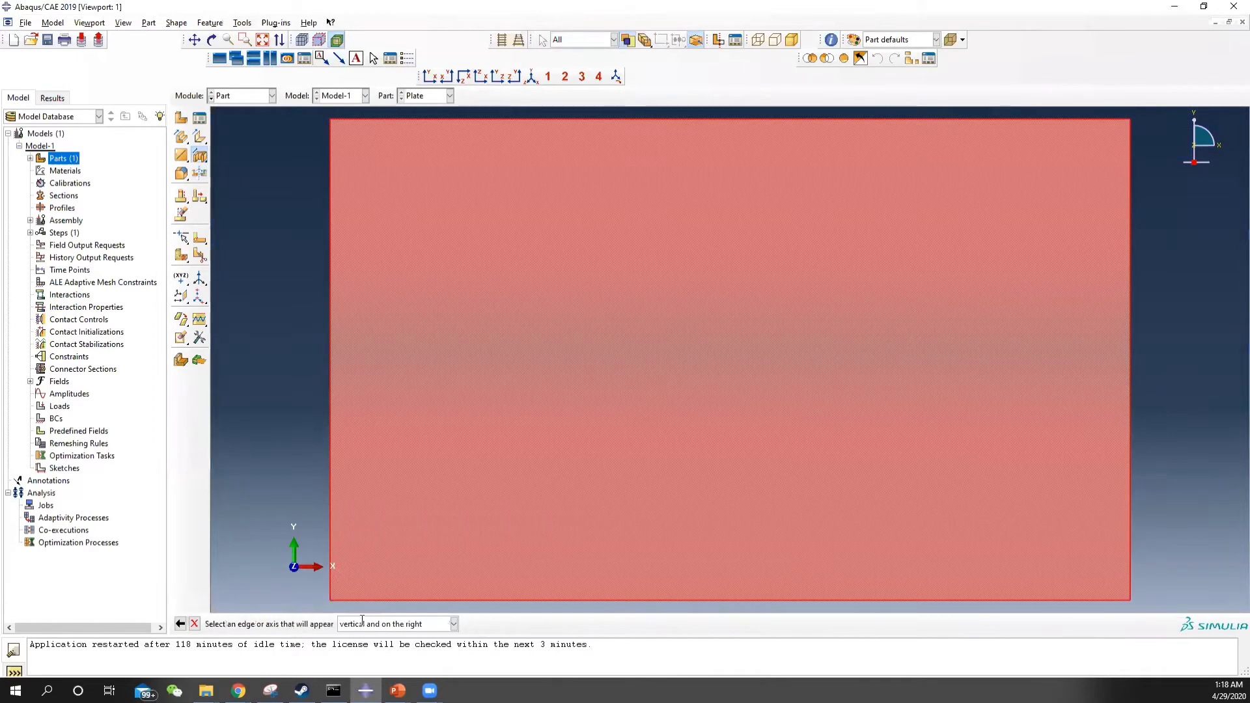
click(1130, 329)
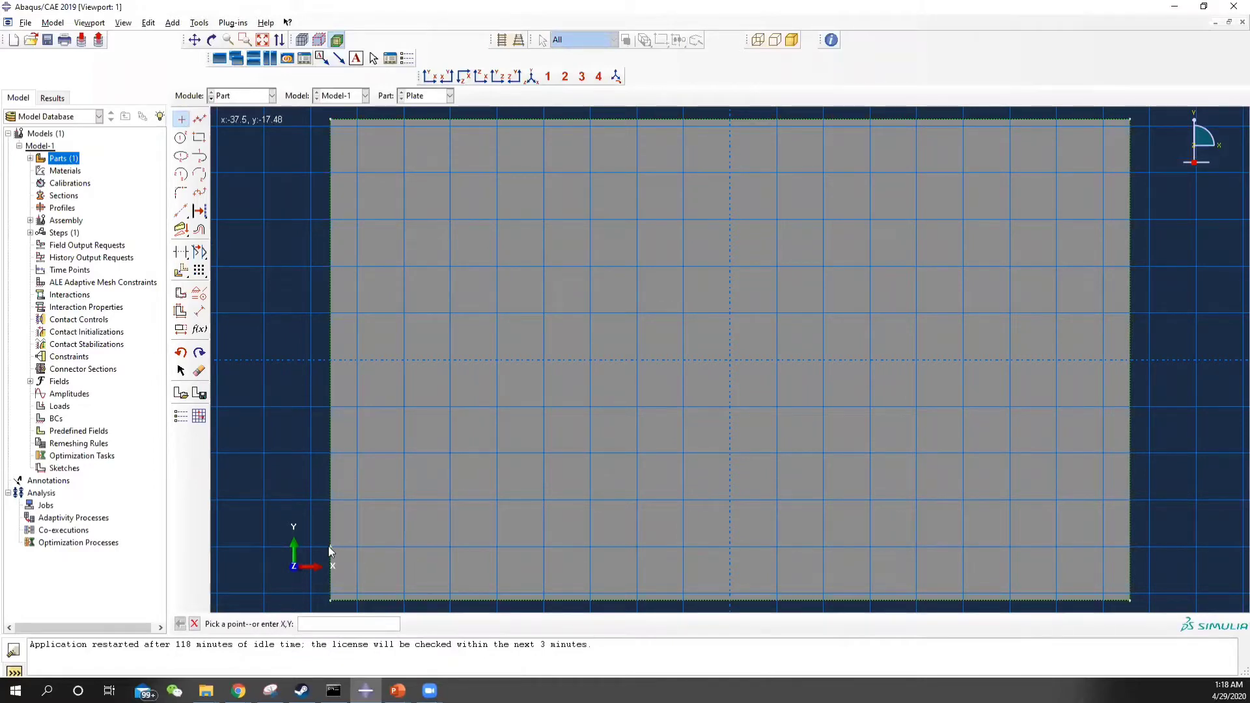
- Place a point near the lower-left corner, 7.5 from the left edge
click(403, 523)
click(199, 311)
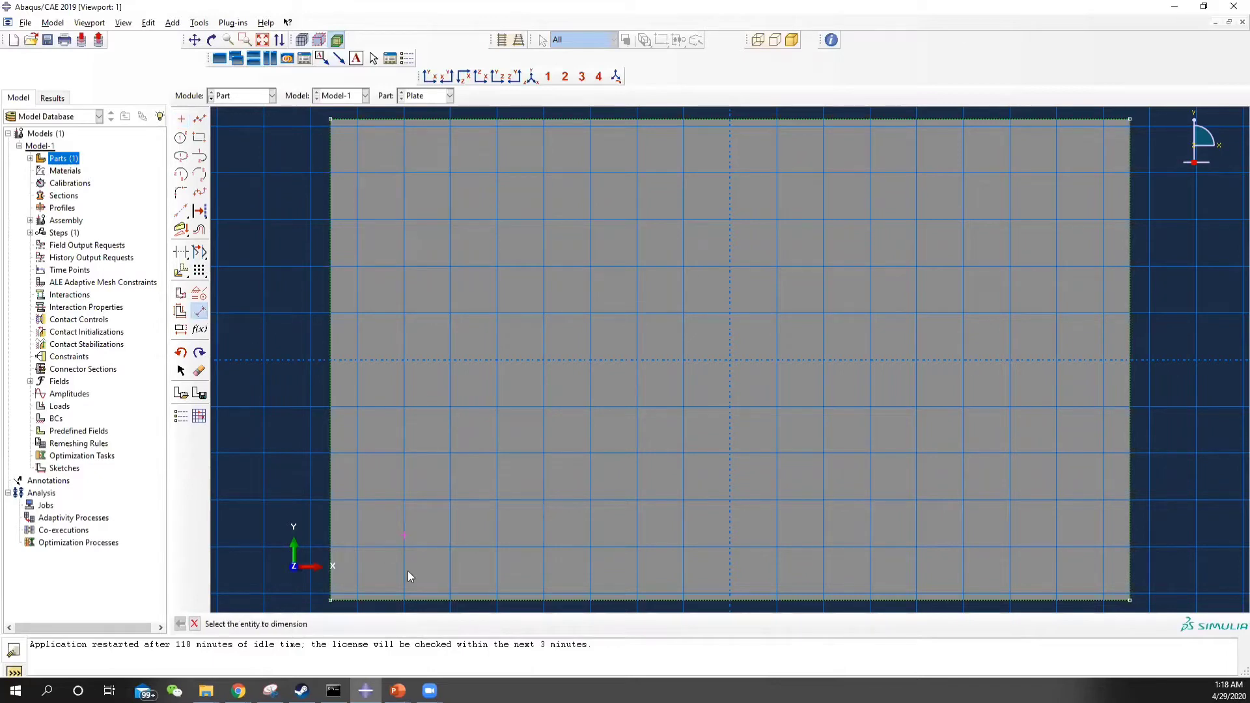
click(405, 536)
click(329, 535)
click(375, 475)
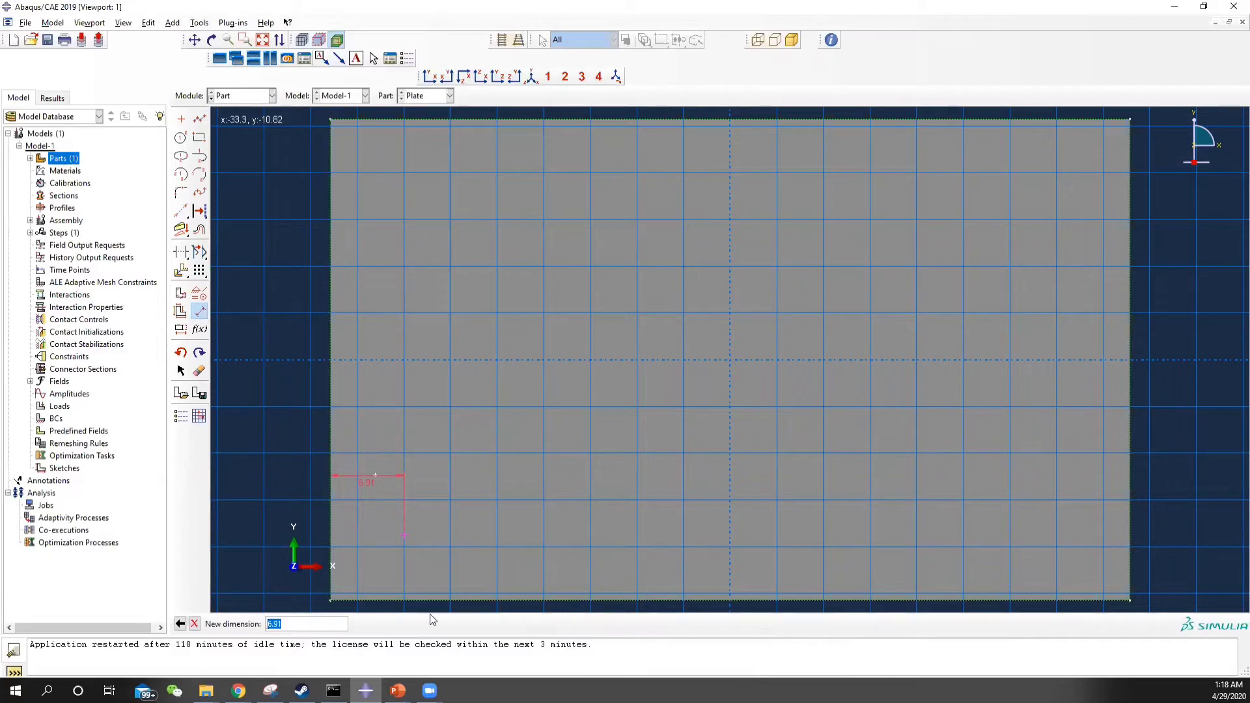
text(7)
key(Return)
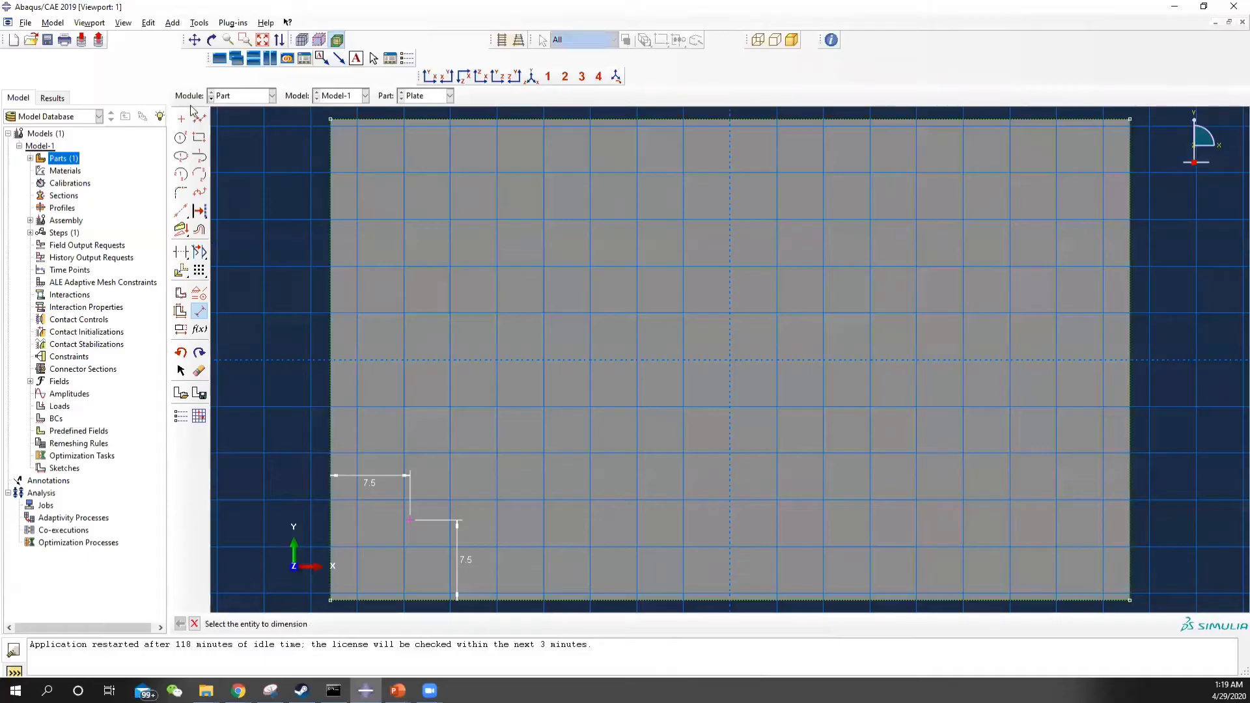
- Place a point near the lower-right corner, 7.5 from the right edge
click(182, 119)
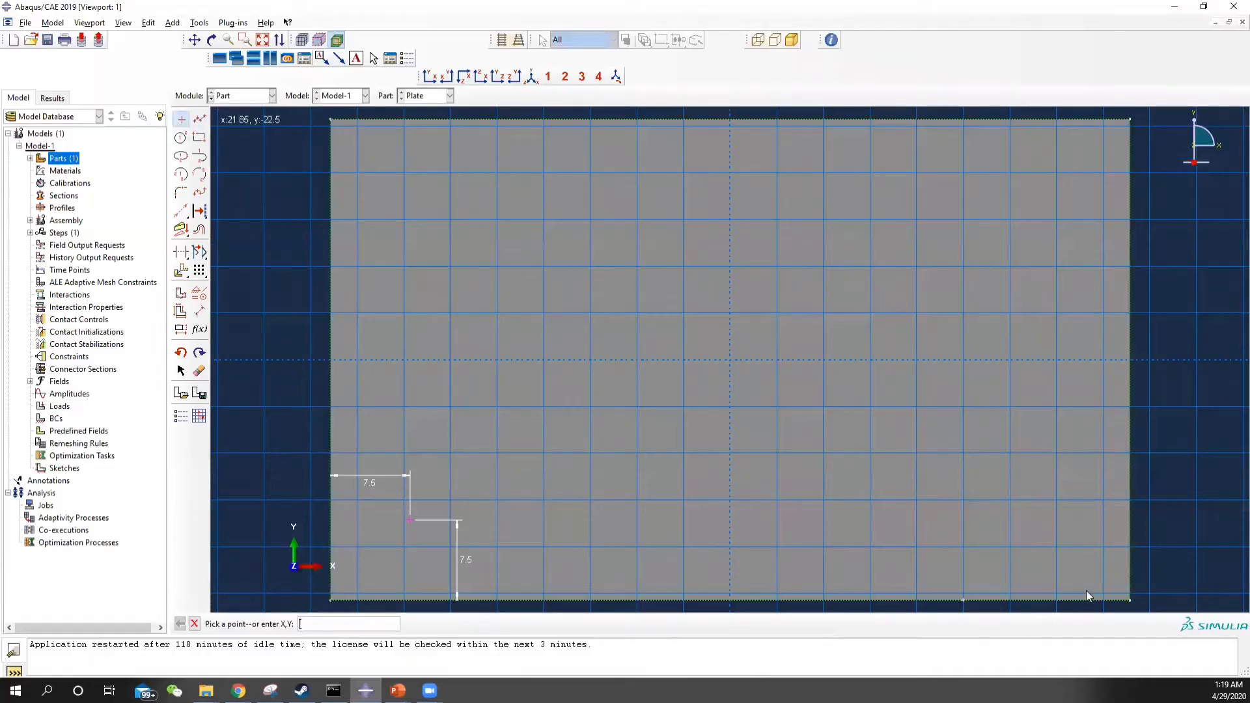
click(1055, 524)
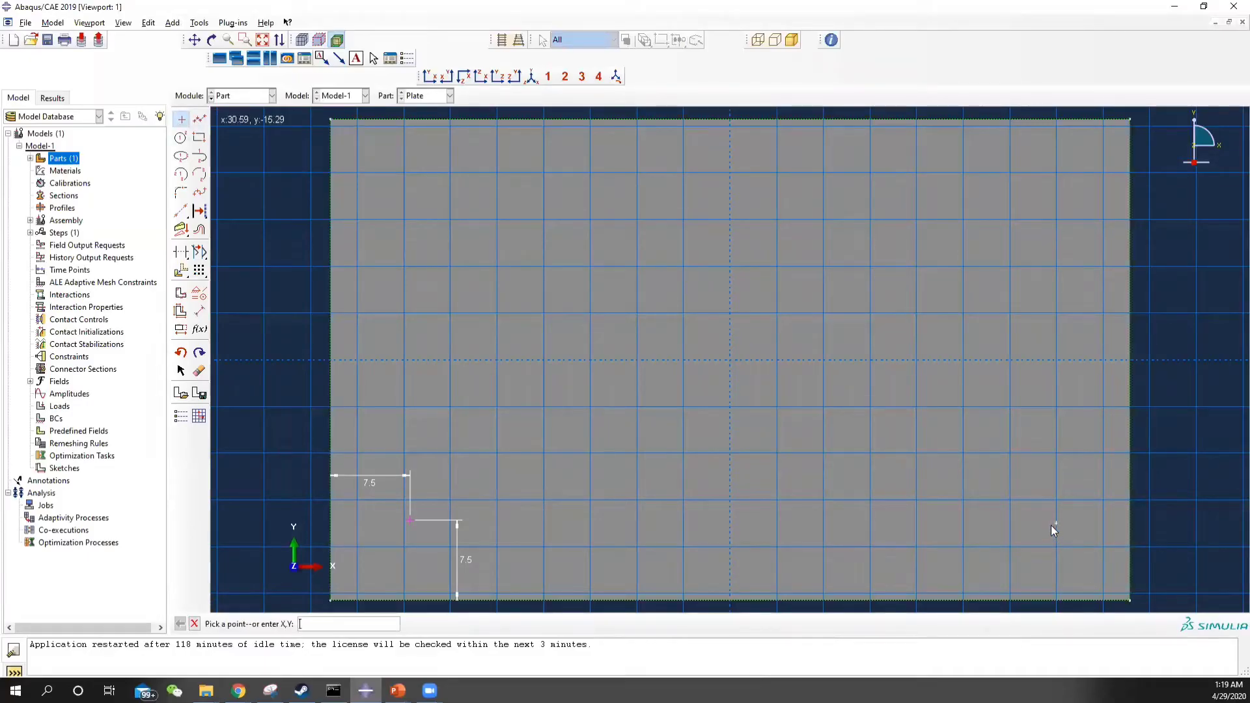
click(200, 313)
click(1057, 522)
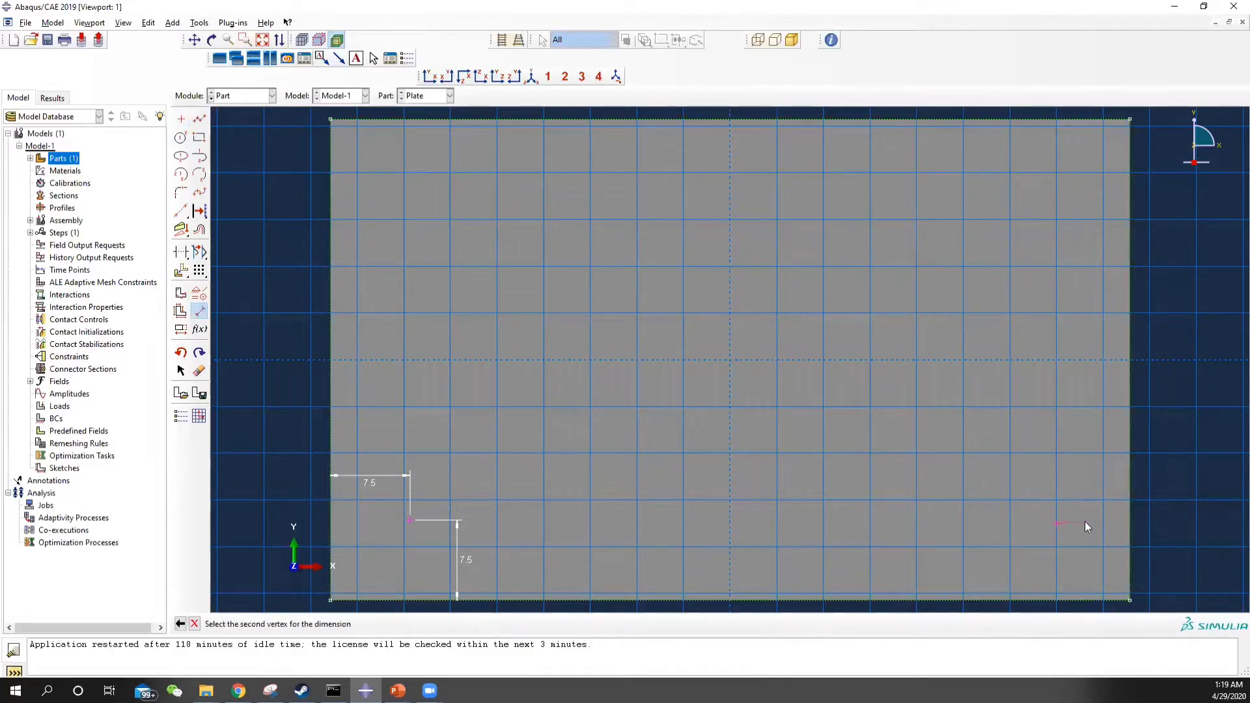
click(1130, 524)
click(1058, 466)
text(7.5)
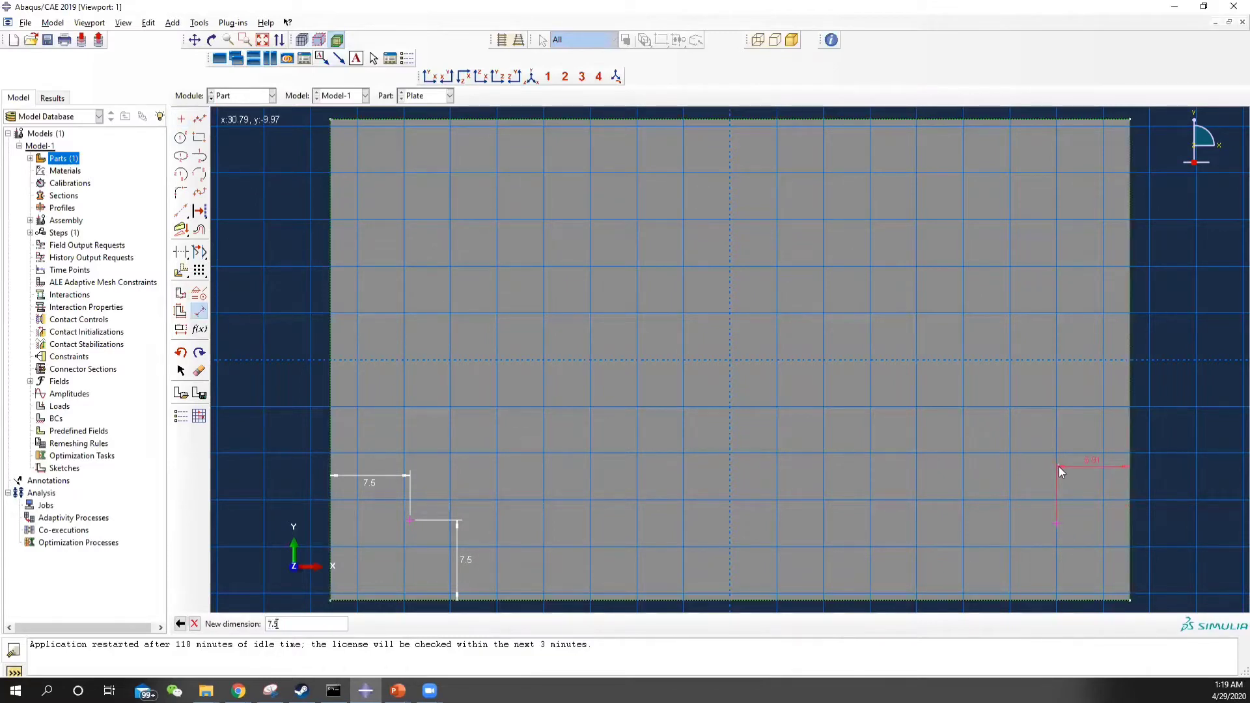
key(Return)
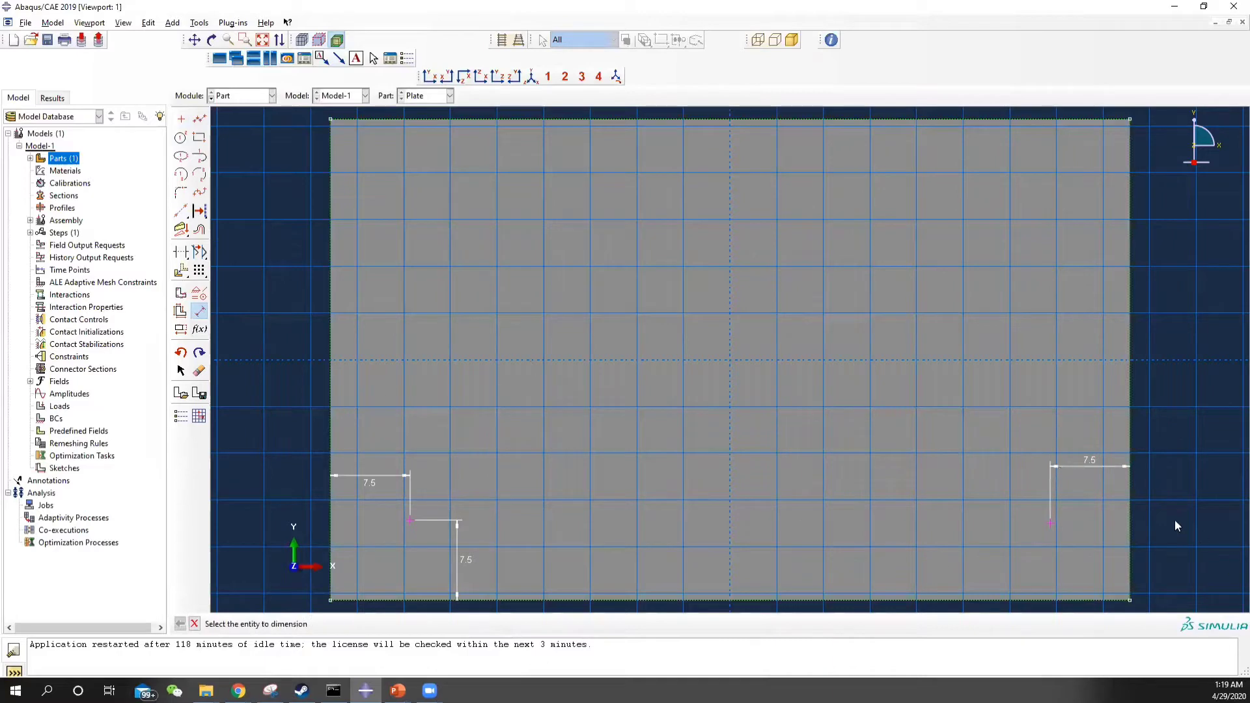
- Dimension the lower-right point 7.5 above the bottom edge
click(1050, 524)
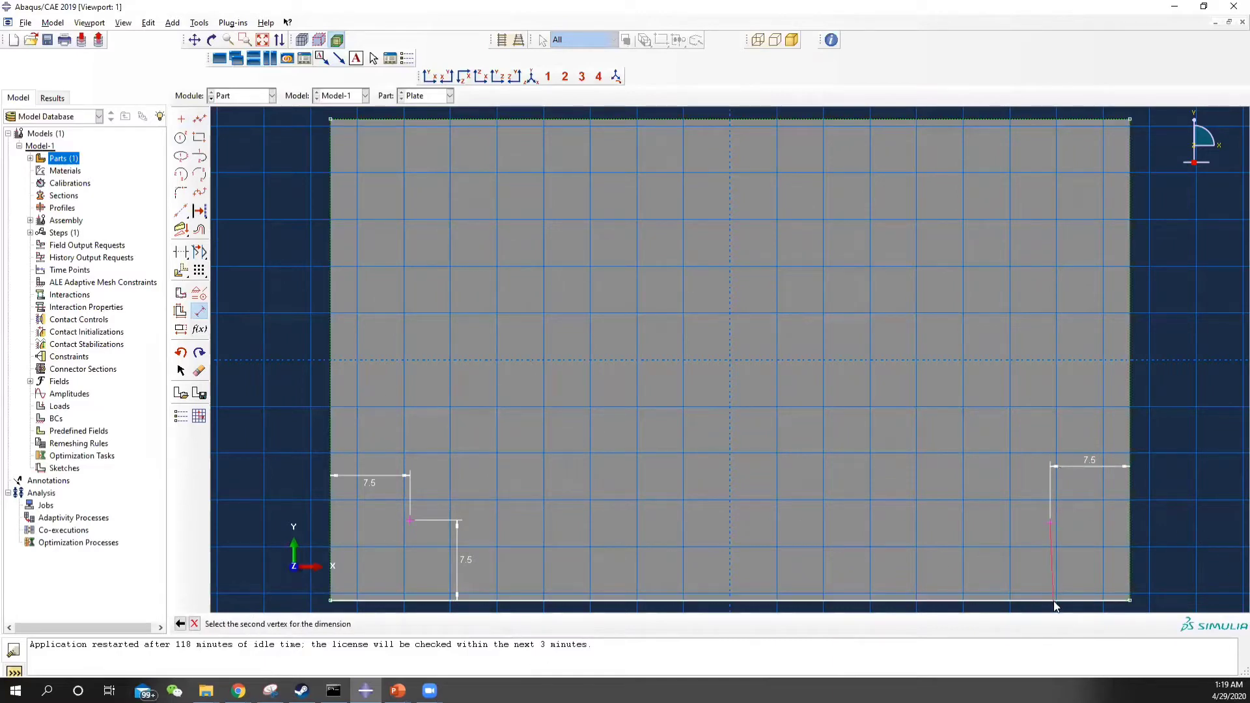
click(1053, 599)
click(989, 569)
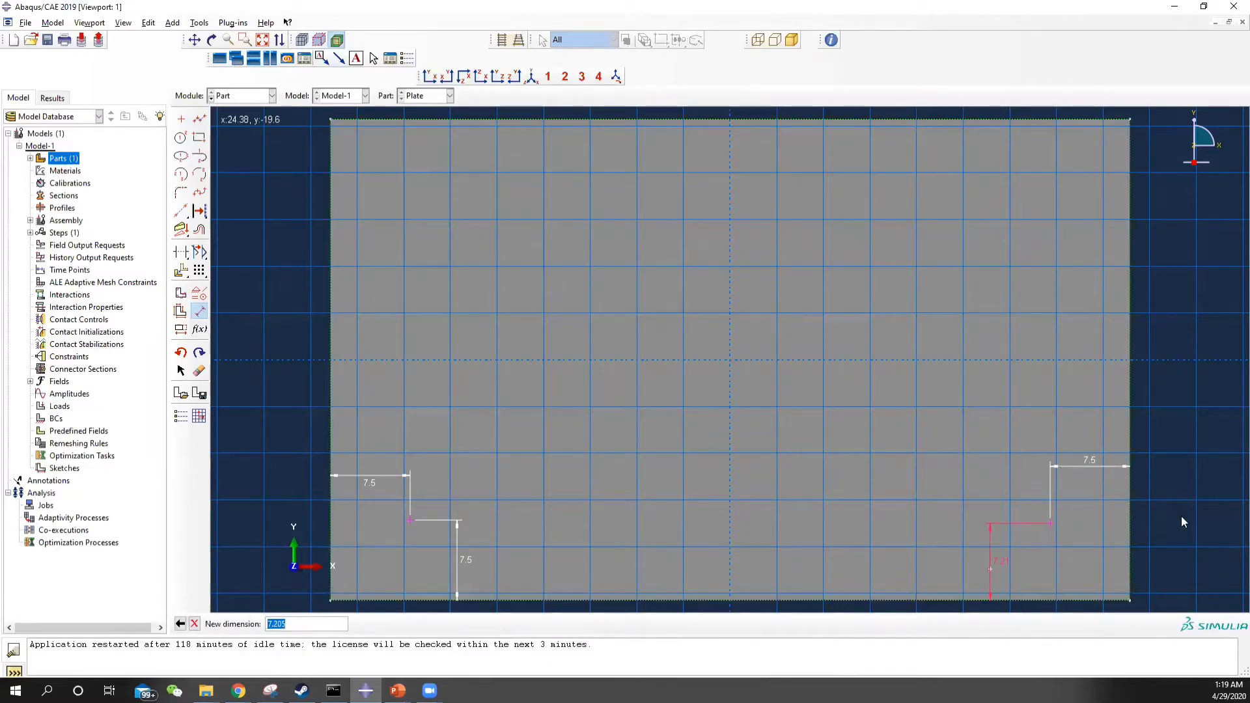
text(7)
key(Return)
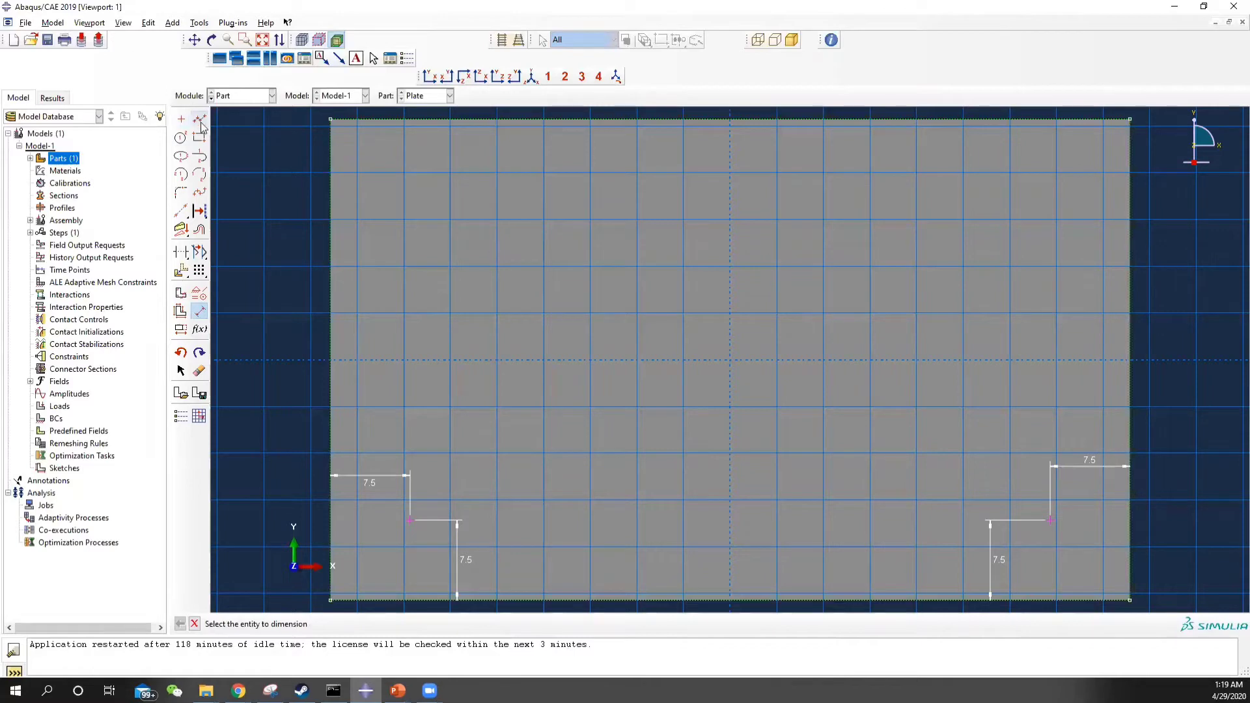
- Place a top point 7.5 below the top edge and 37.5 from the left edge
click(181, 137)
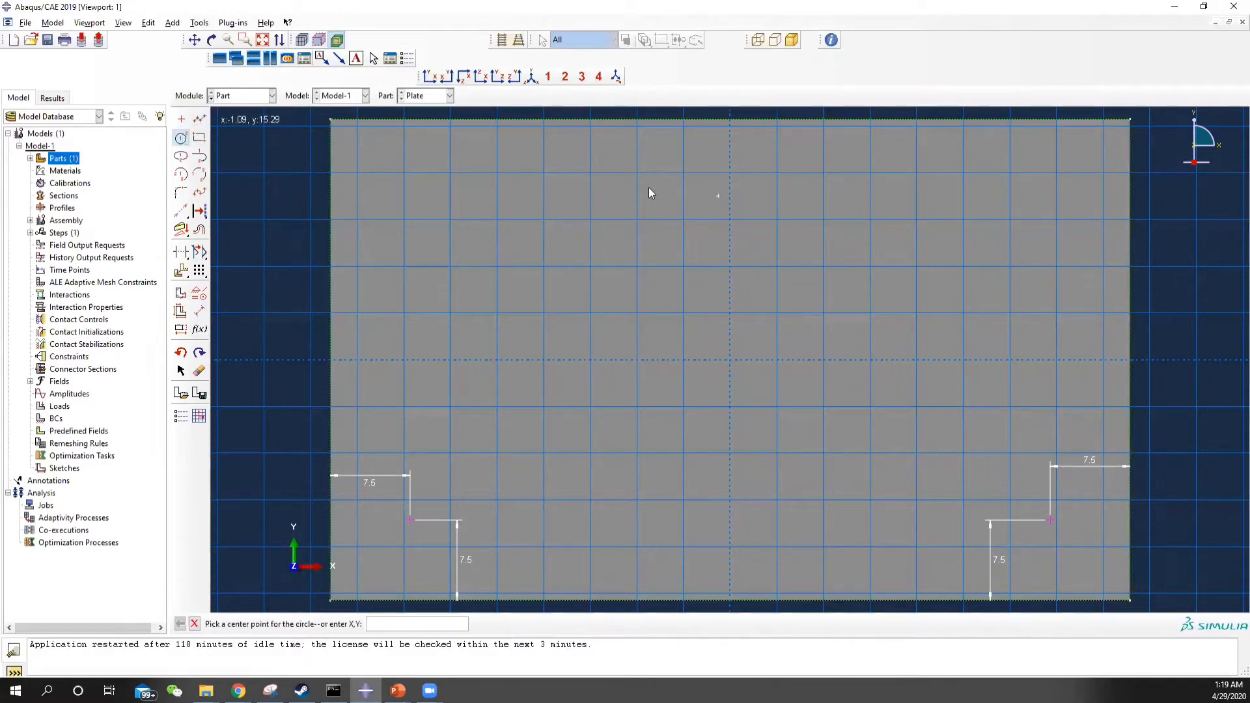
click(181, 118)
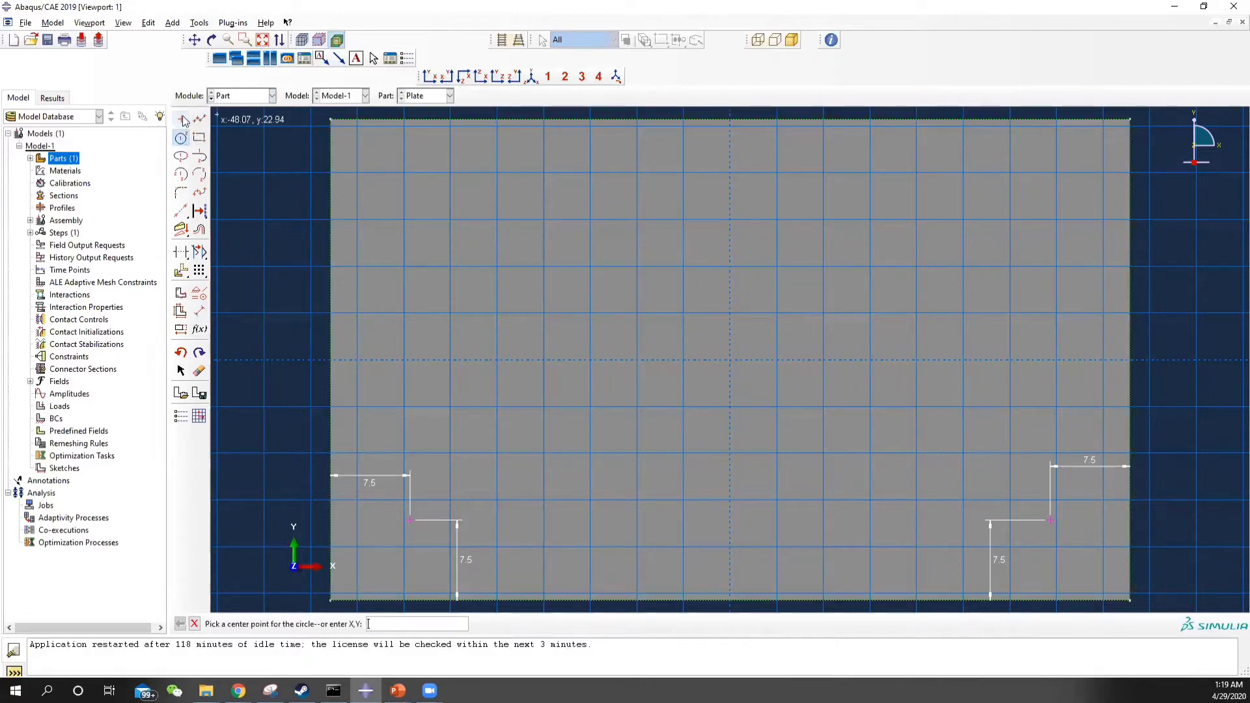
click(729, 173)
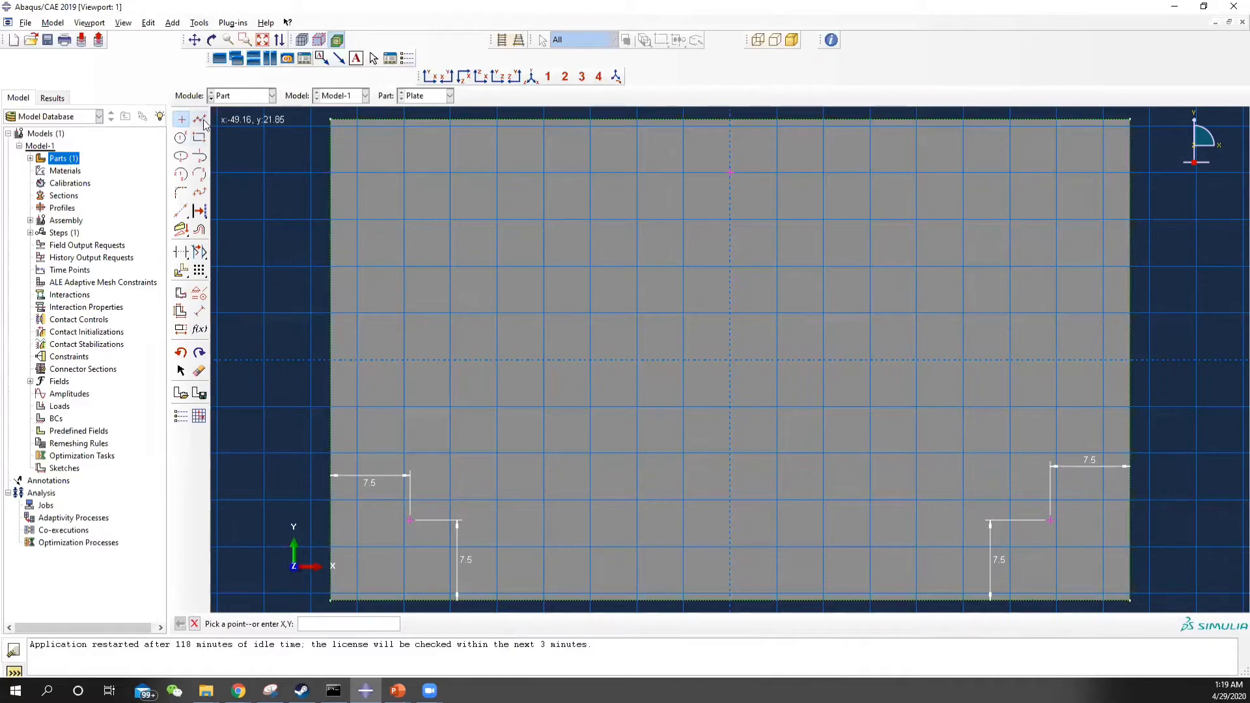
click(199, 311)
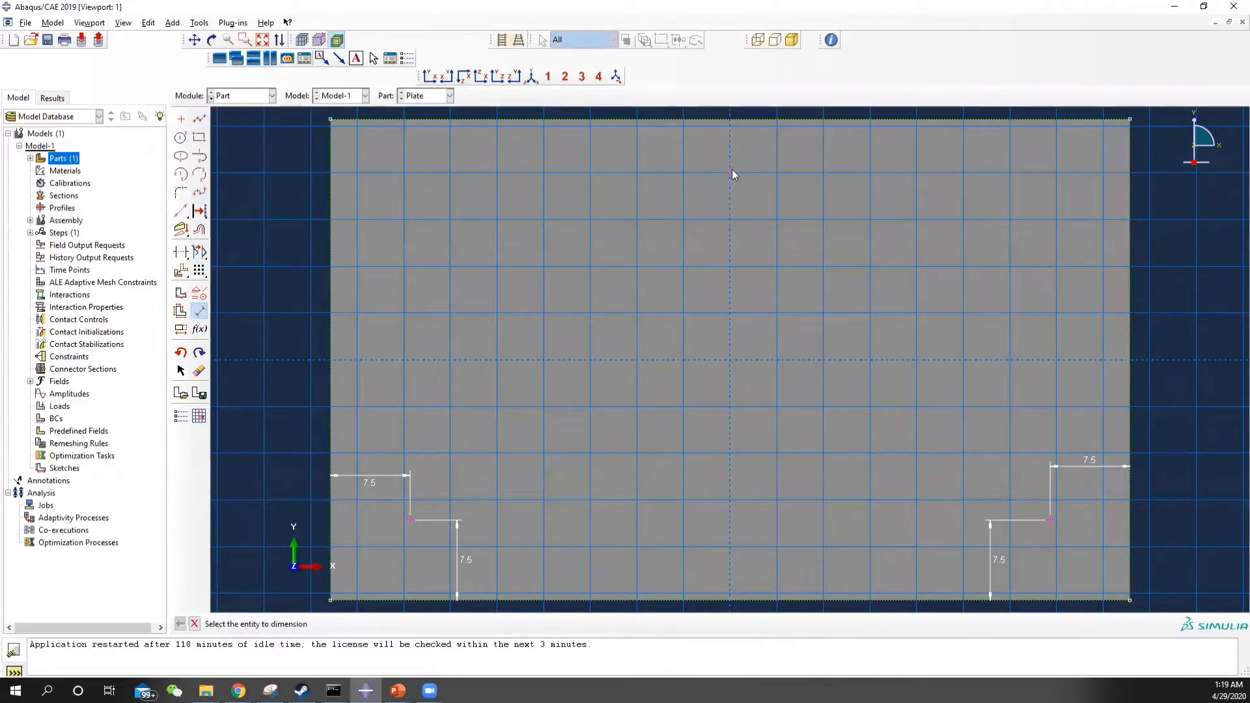
click(731, 173)
click(734, 119)
click(862, 173)
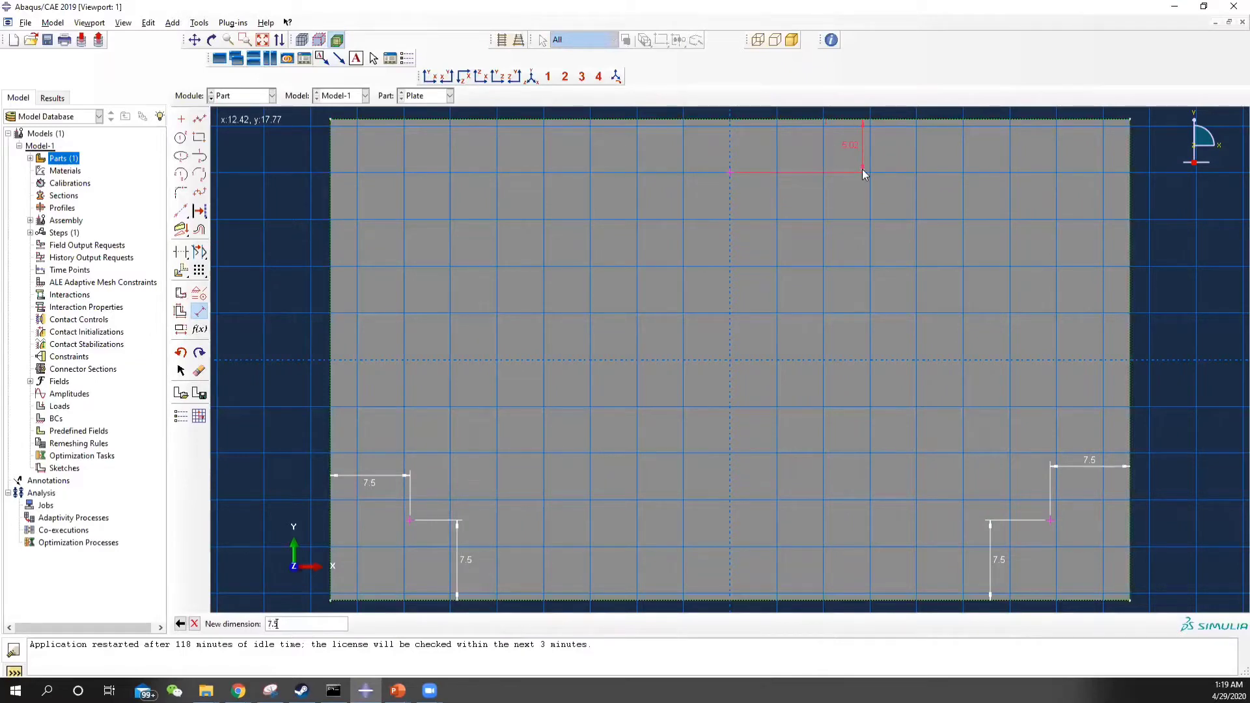
key(Return)
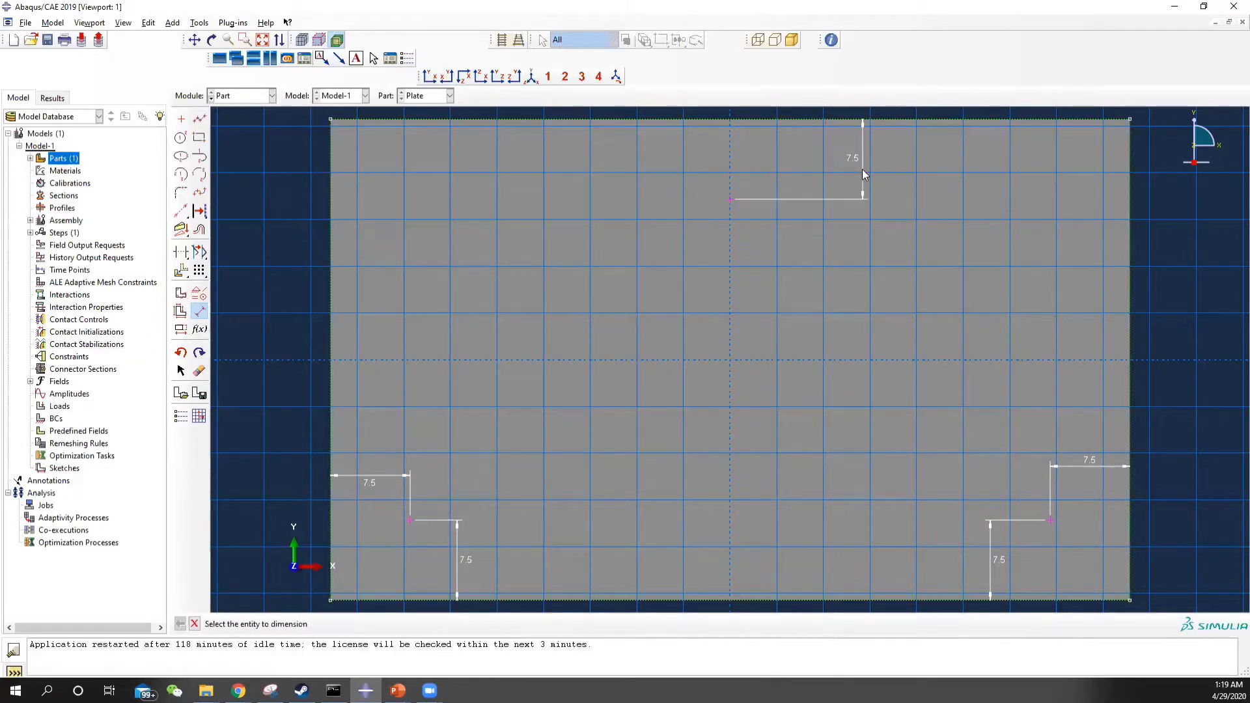
click(730, 200)
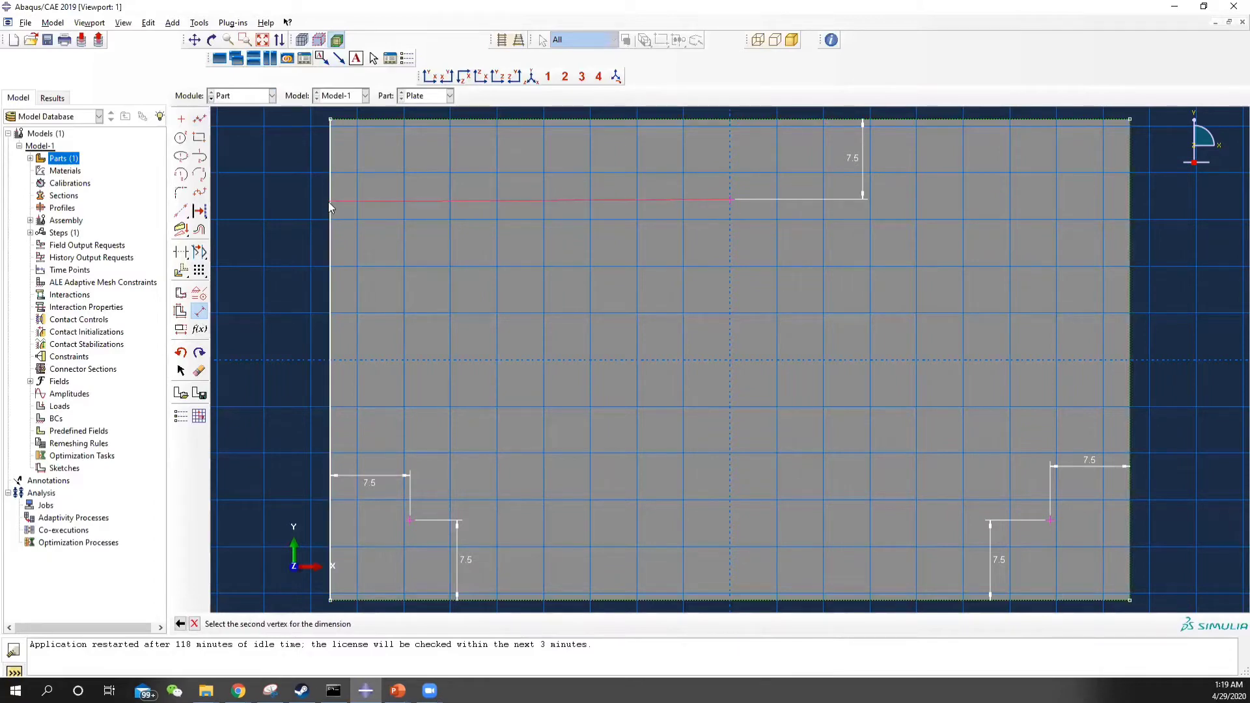
click(330, 205)
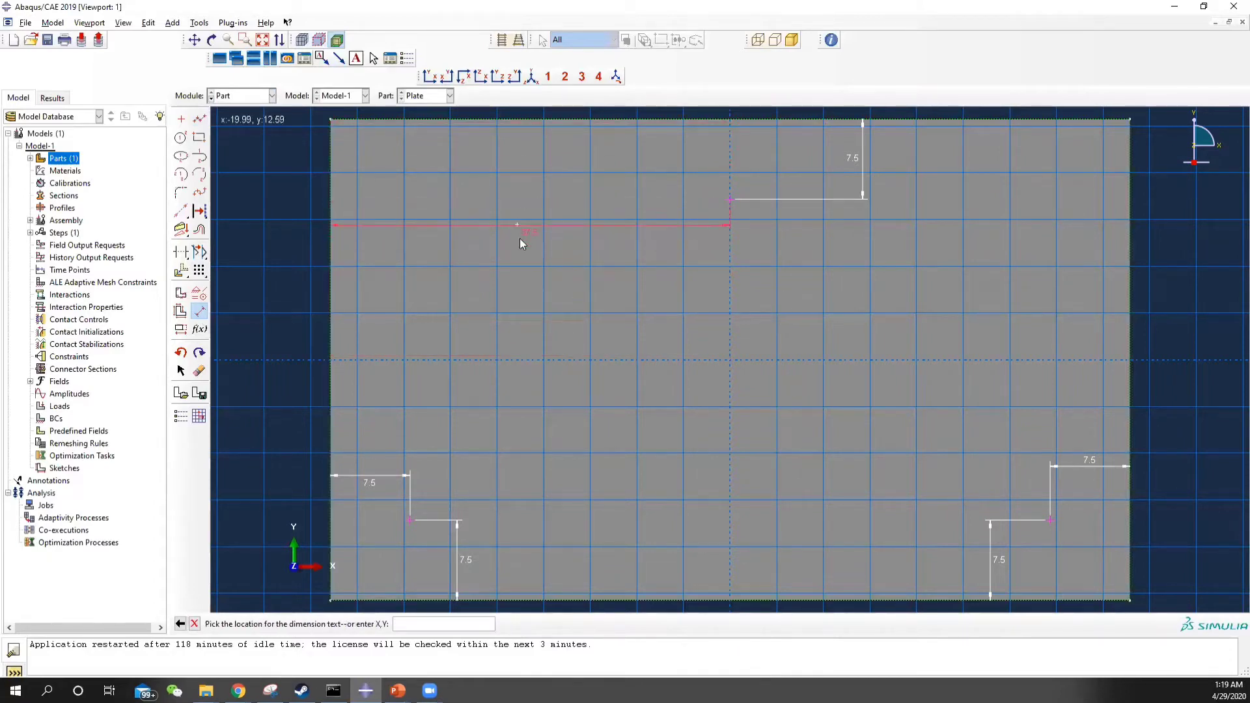
click(520, 285)
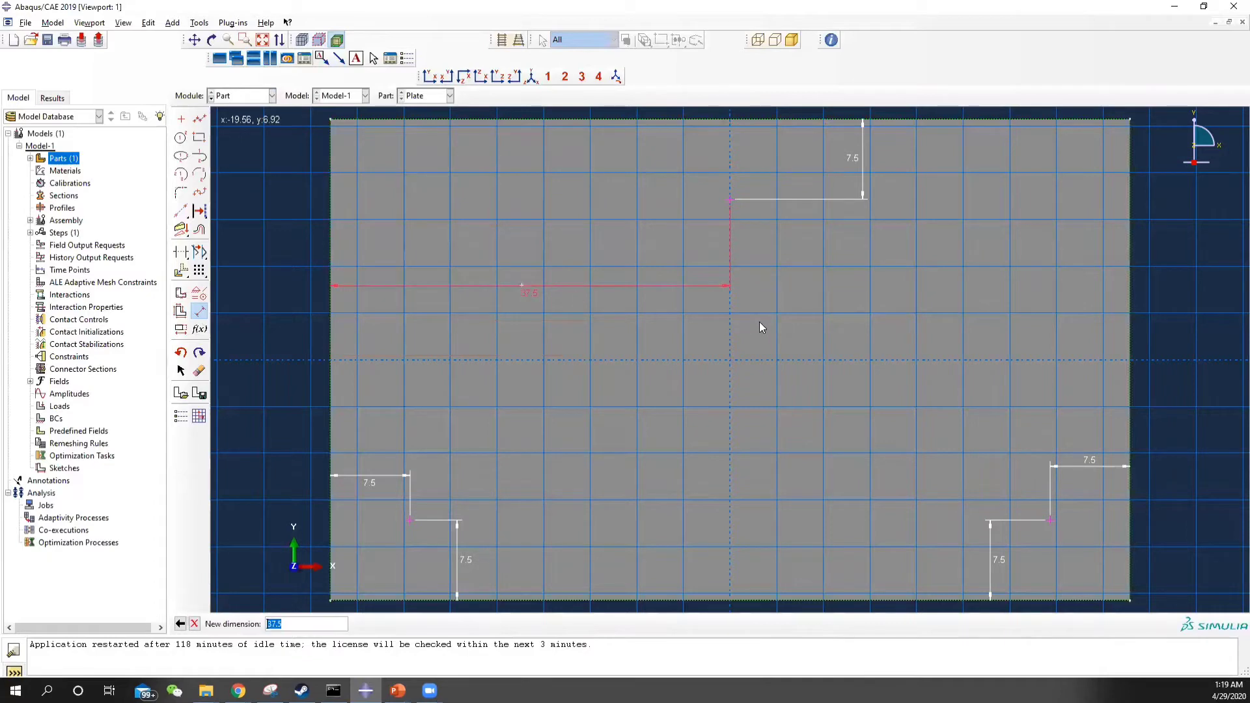
key(Return)
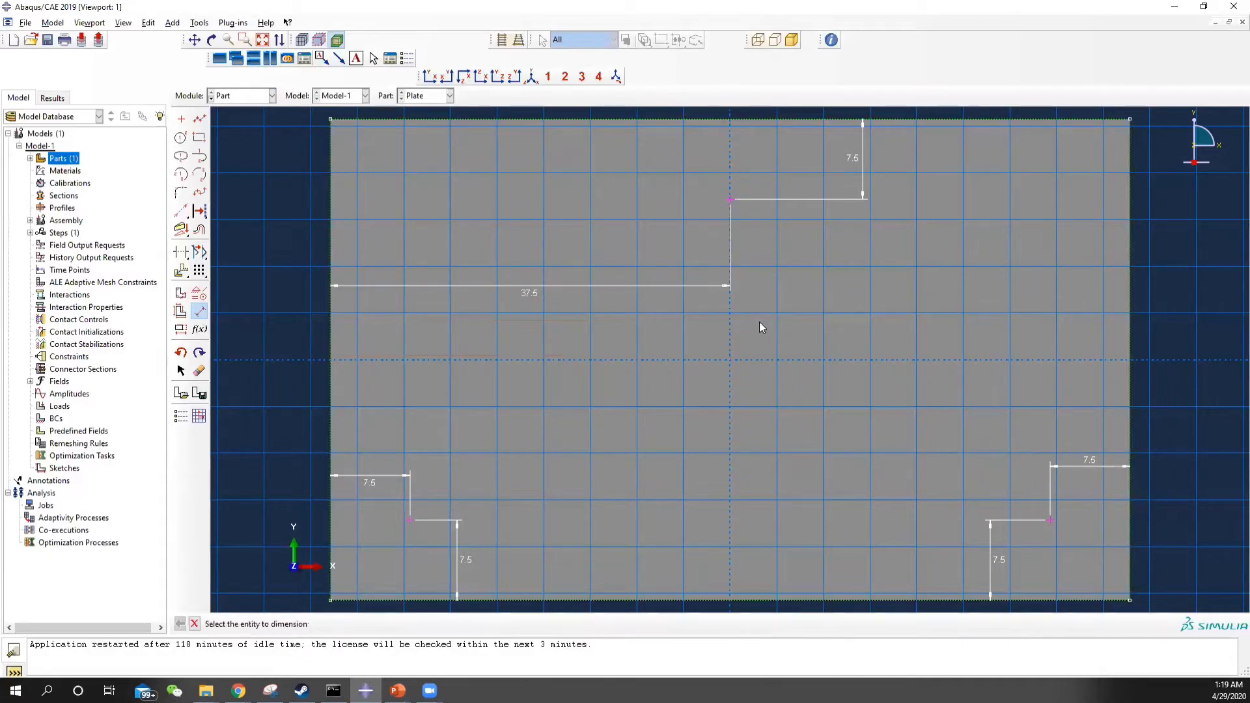
- Draw a circle centred on the lower-left point
click(181, 137)
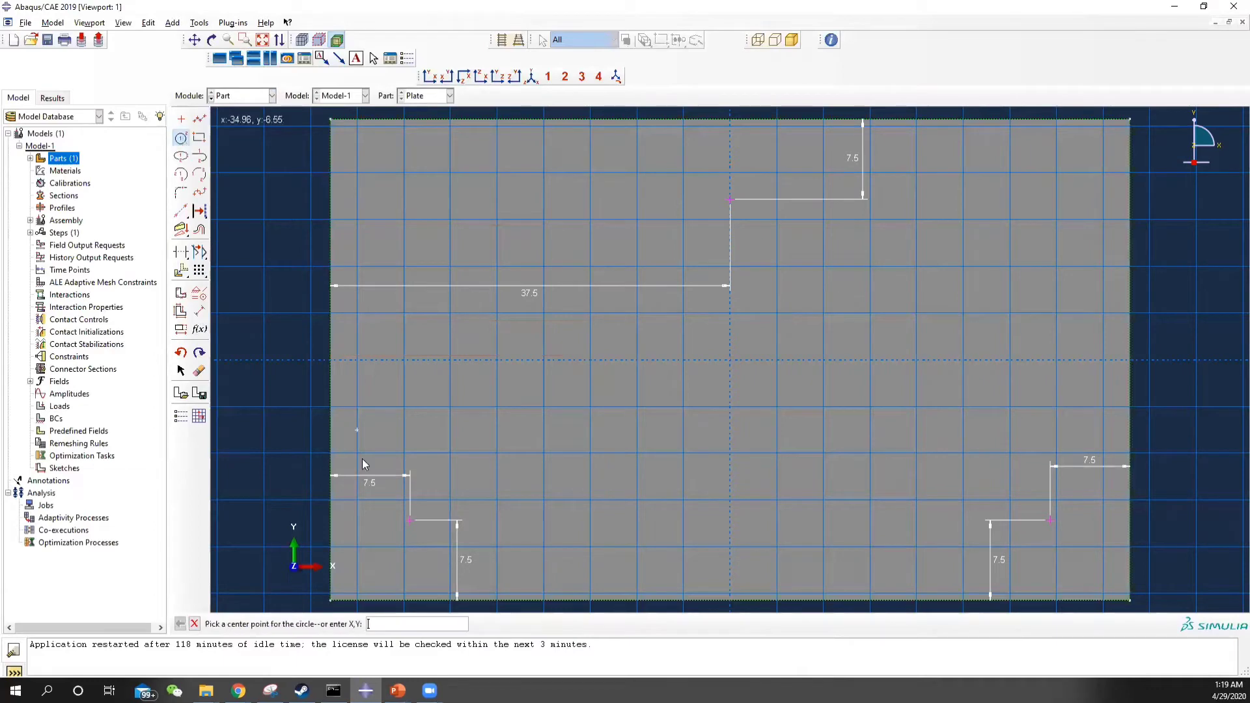
click(411, 519)
click(434, 498)
- Redraw circles centred on the lower-left, lower-right and top points
key(ctrl+z)
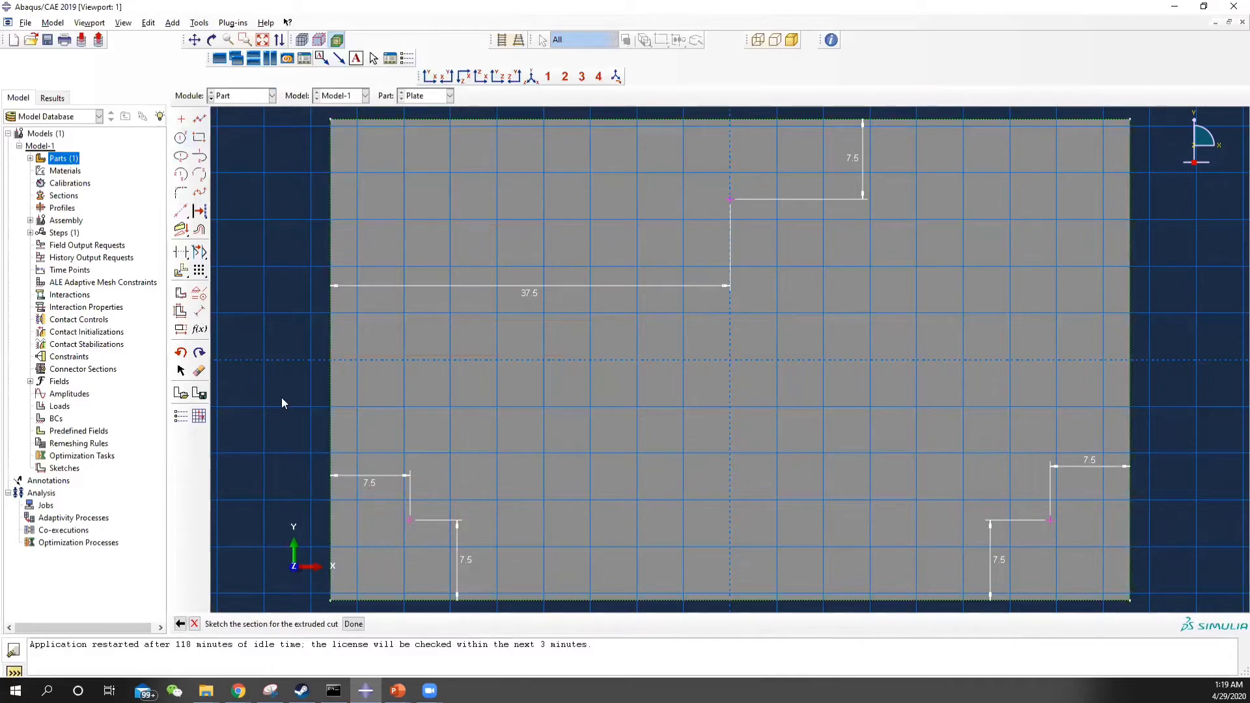
click(411, 521)
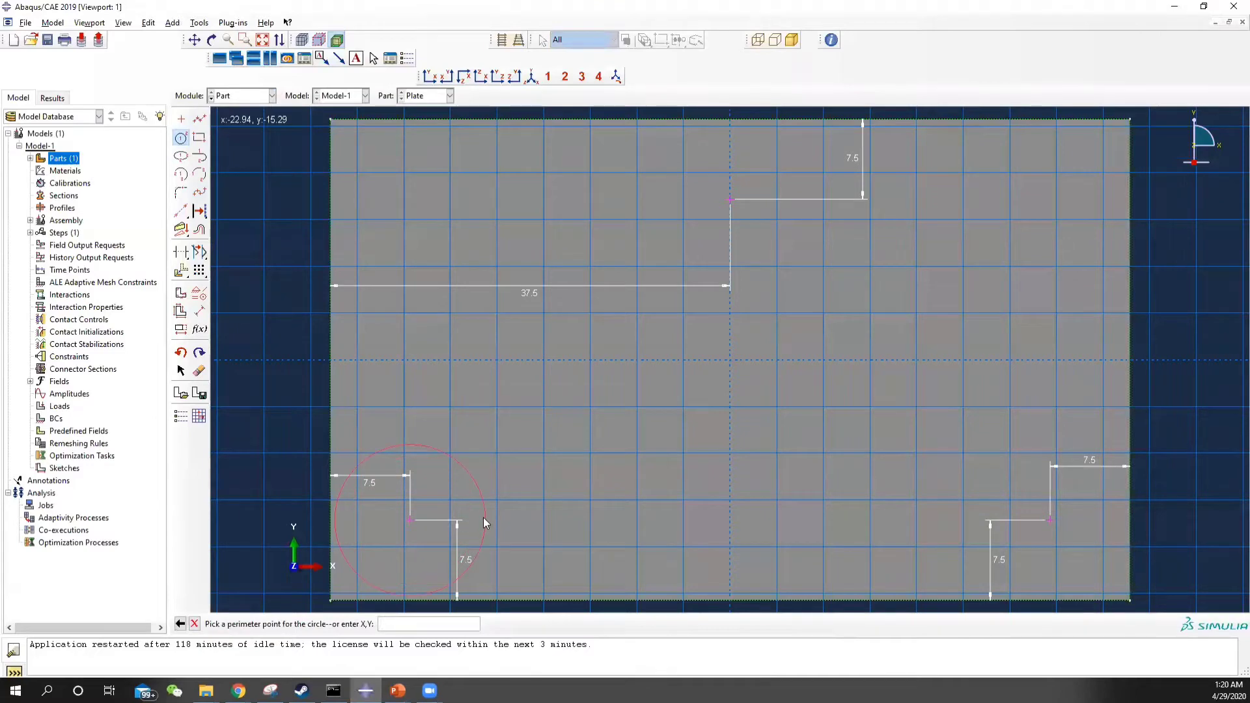
click(458, 522)
click(1050, 520)
click(1096, 522)
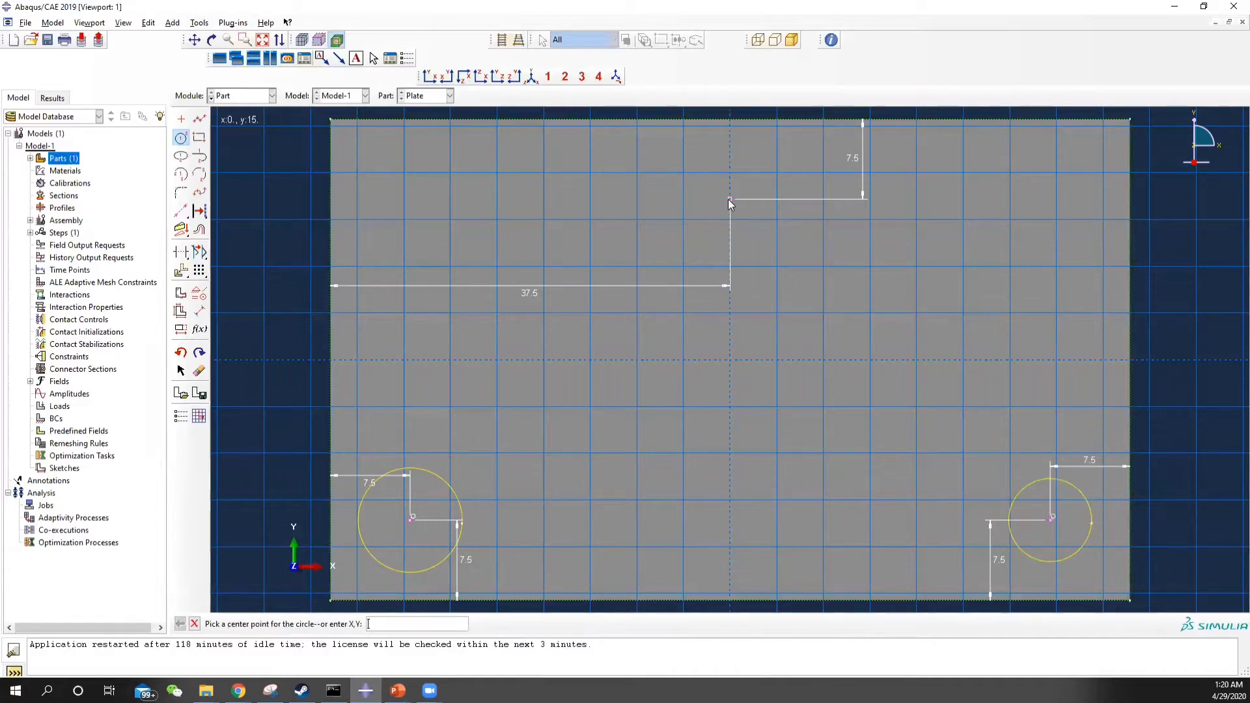
click(730, 199)
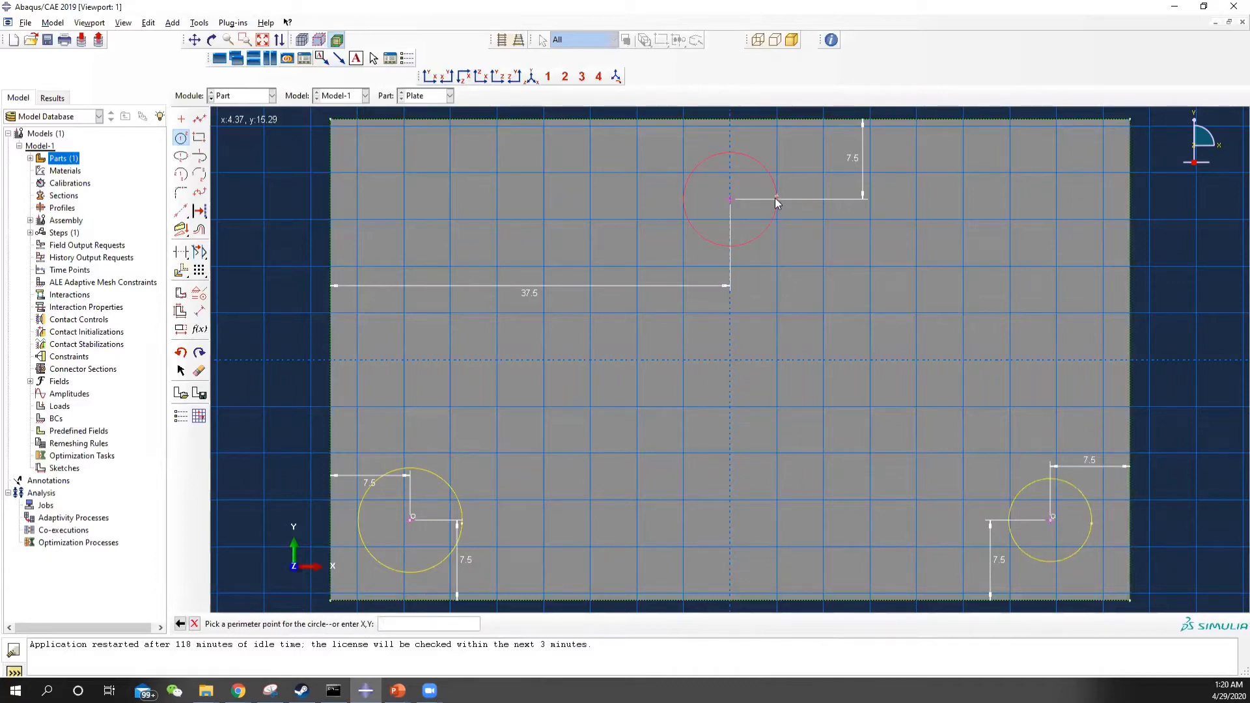
click(775, 198)
- Dimension all three circle radii as 5
click(199, 310)
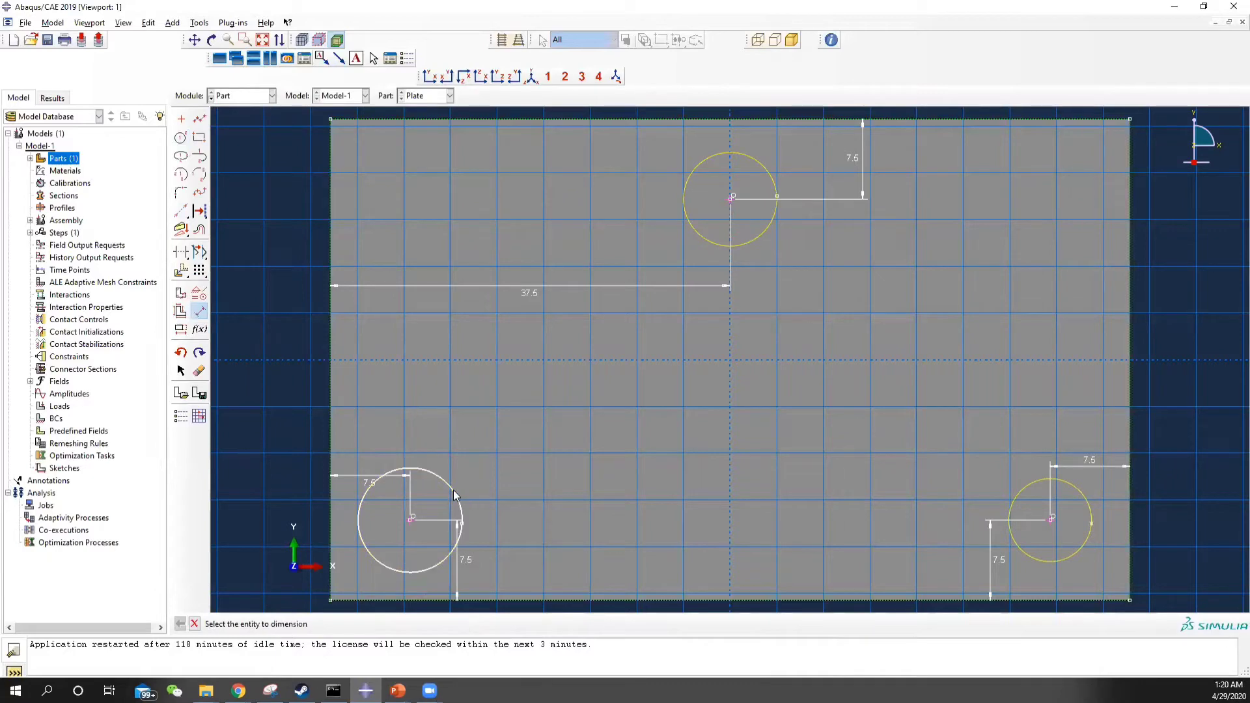
click(456, 485)
click(508, 440)
text(5)
key(Return)
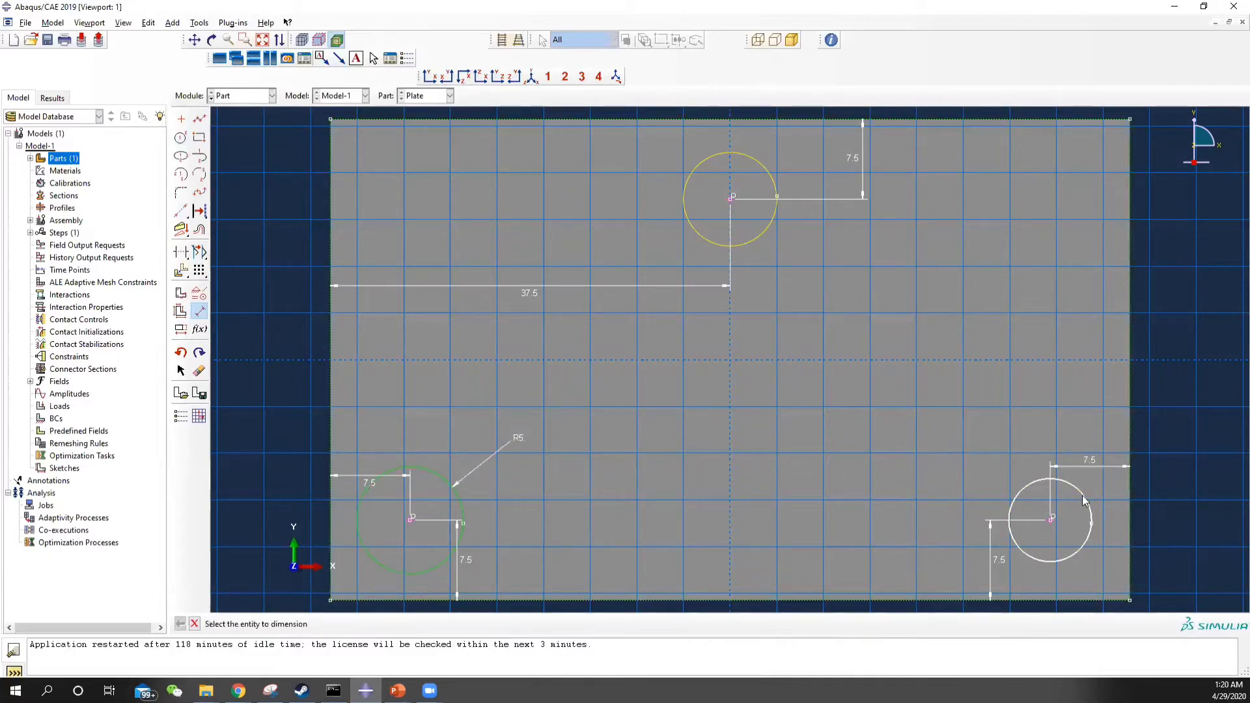
click(1080, 498)
click(1093, 423)
text(5)
key(Return)
click(770, 173)
click(798, 144)
text(5)
key(Return)
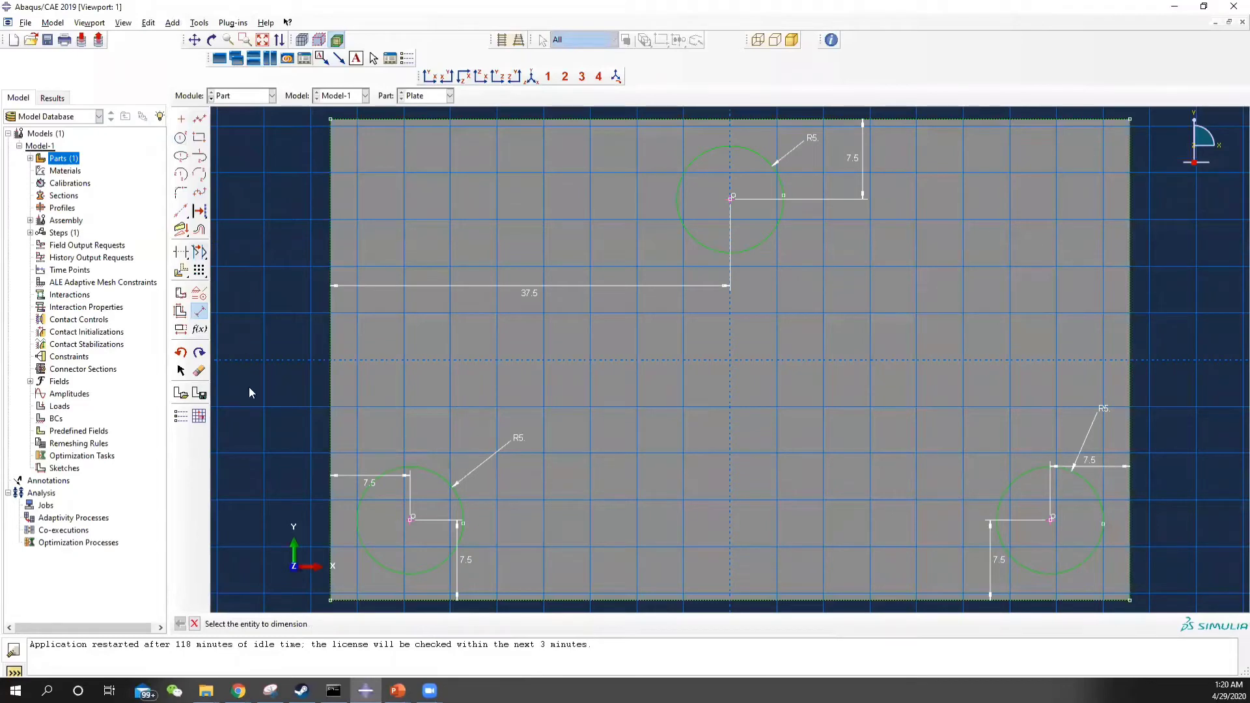
- Undo the radius-5 dimensions and set the lower-left circle radius to 2.5
click(181, 352)
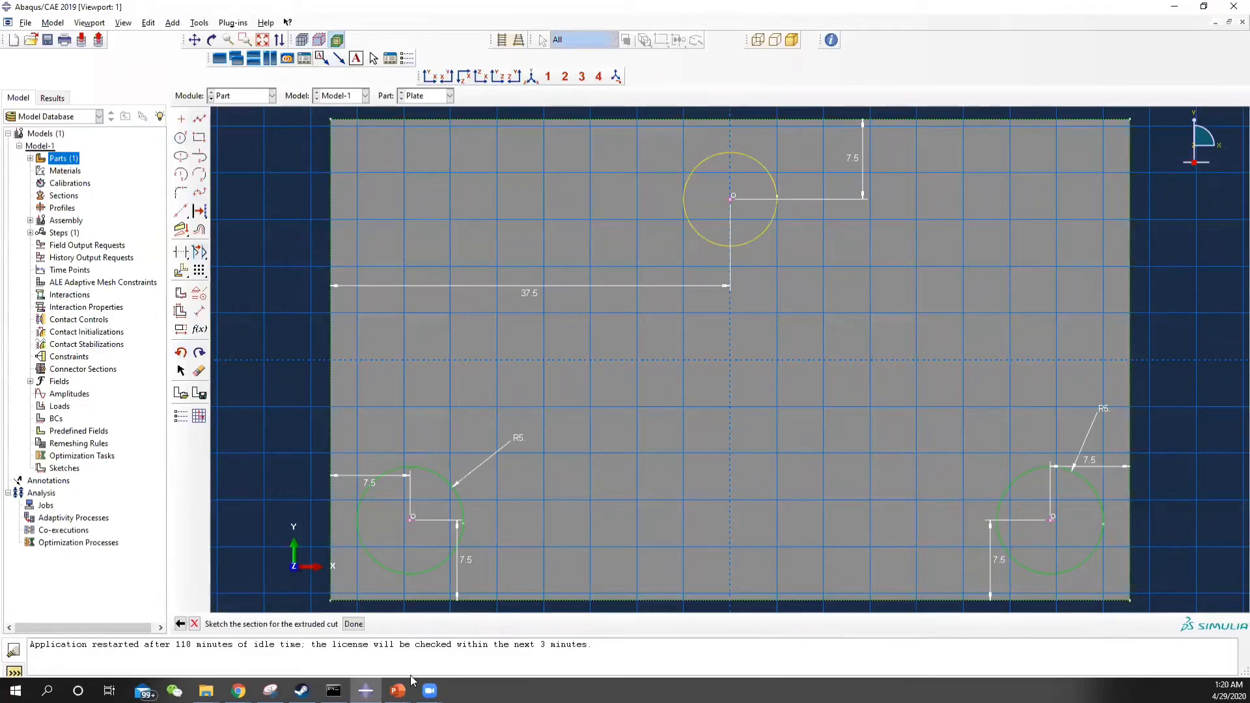
click(181, 354)
click(180, 357)
click(199, 311)
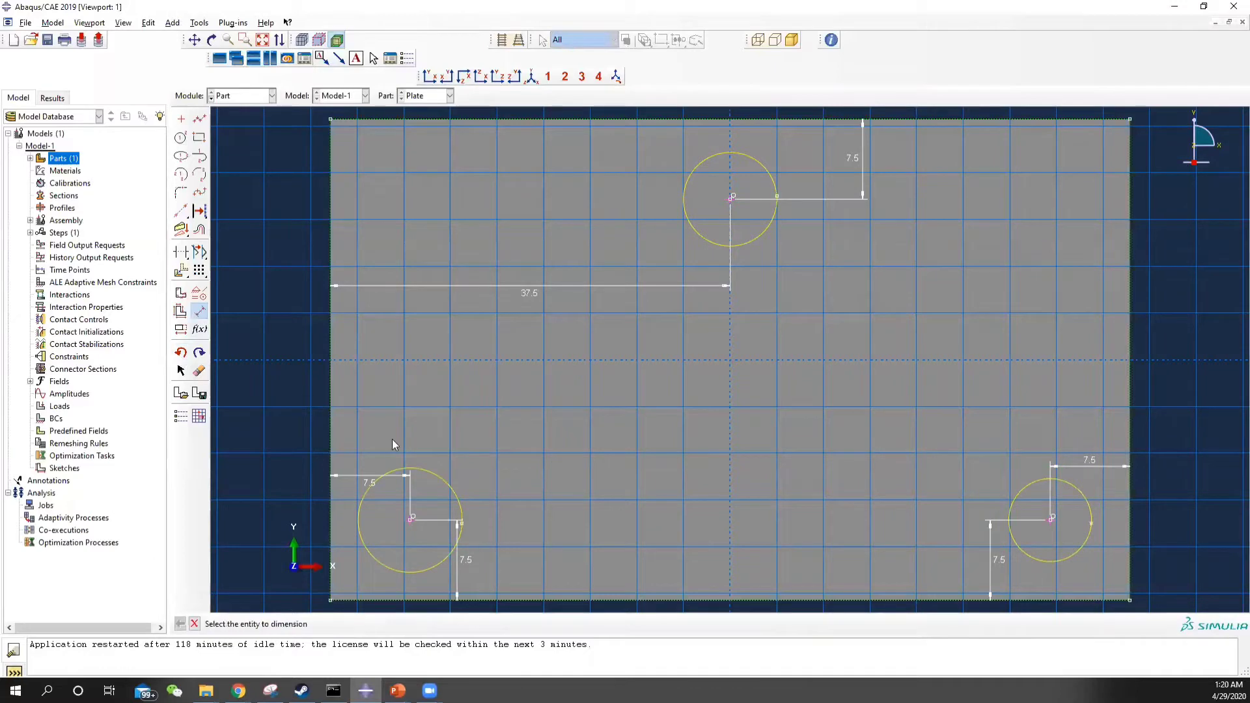
click(455, 497)
click(501, 456)
text(2.5)
key(Return)
- Set the lower-right and top circle radii to 2.5
click(1085, 494)
click(1091, 422)
text(2)
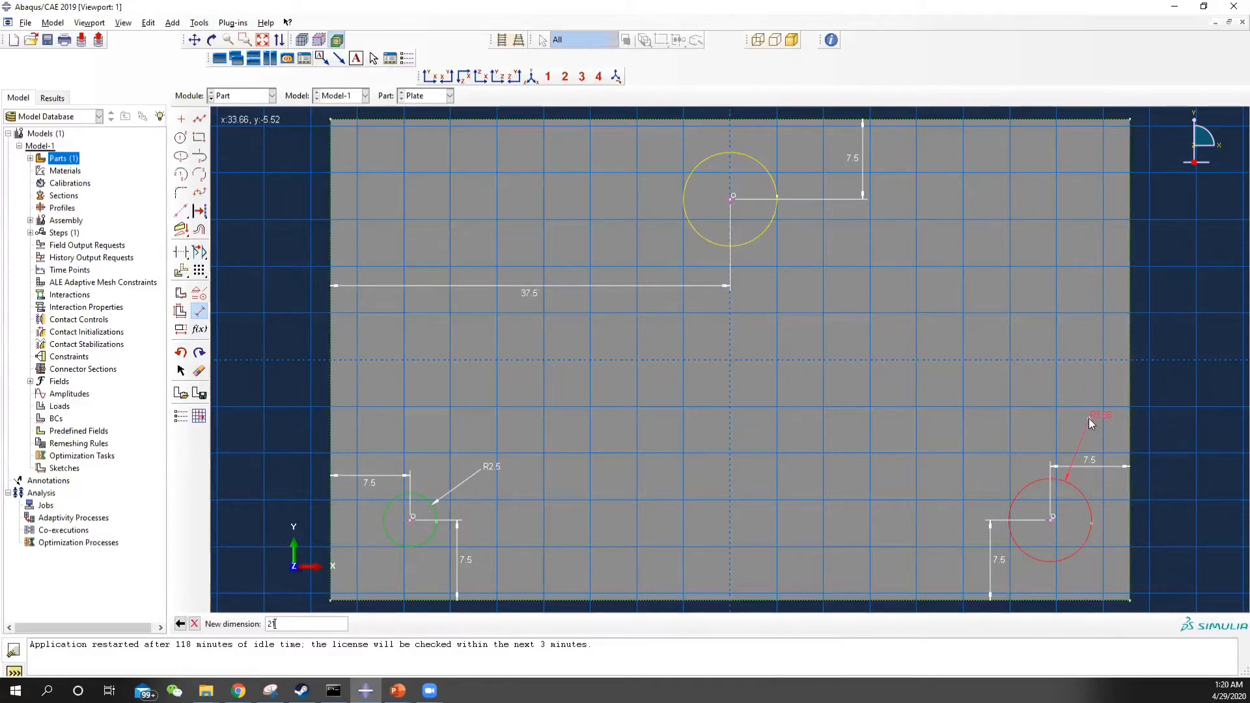
text(1.5)
key(Return)
click(757, 163)
click(790, 149)
text(2.5)
key(Return)
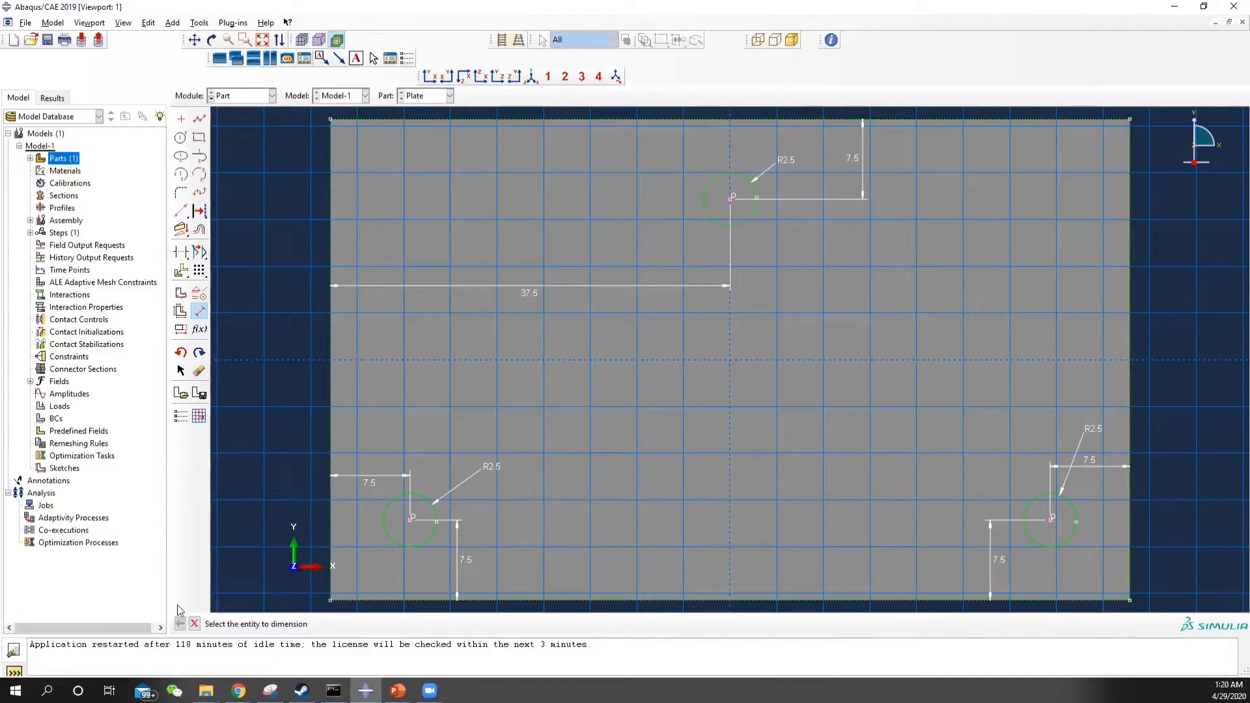
- Finish the hole sketch and cut the three circles through the whole plate
key(Escape)
click(354, 623)
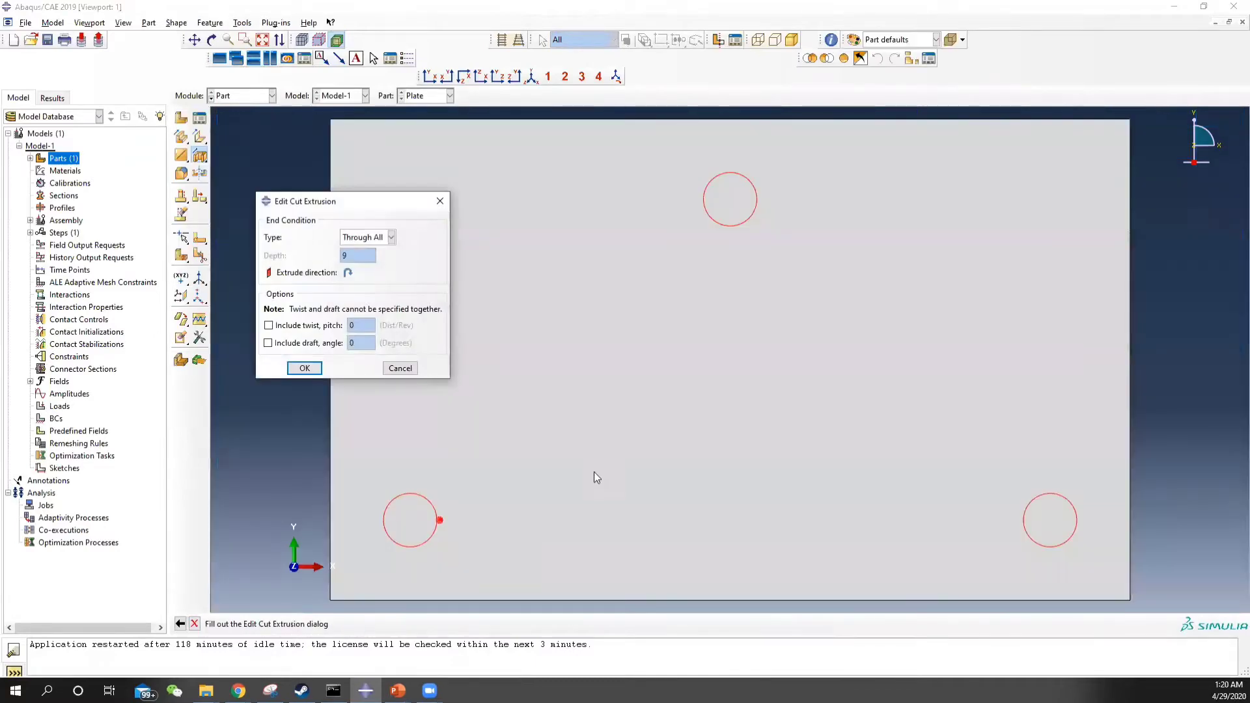
click(304, 369)
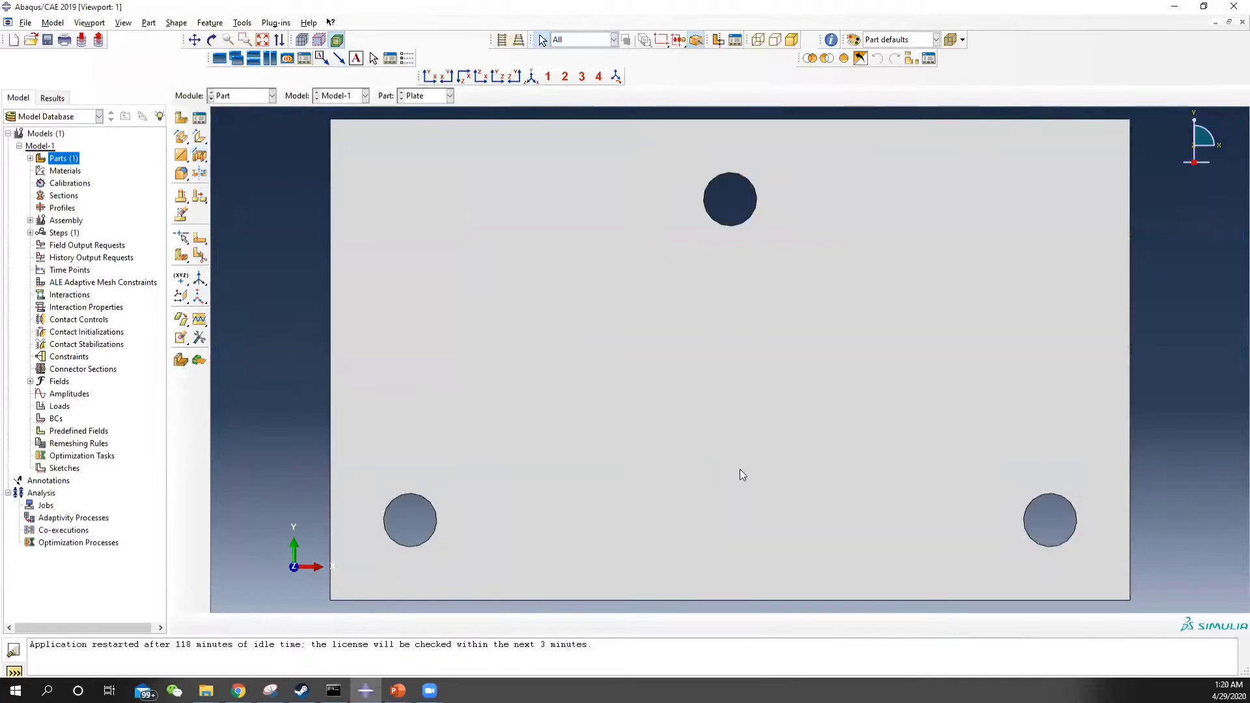
click(235, 97)
- Create the Aluminum material with elastic Young's modulus 68.9e3 and Poisson's ratio 0.3
click(241, 123)
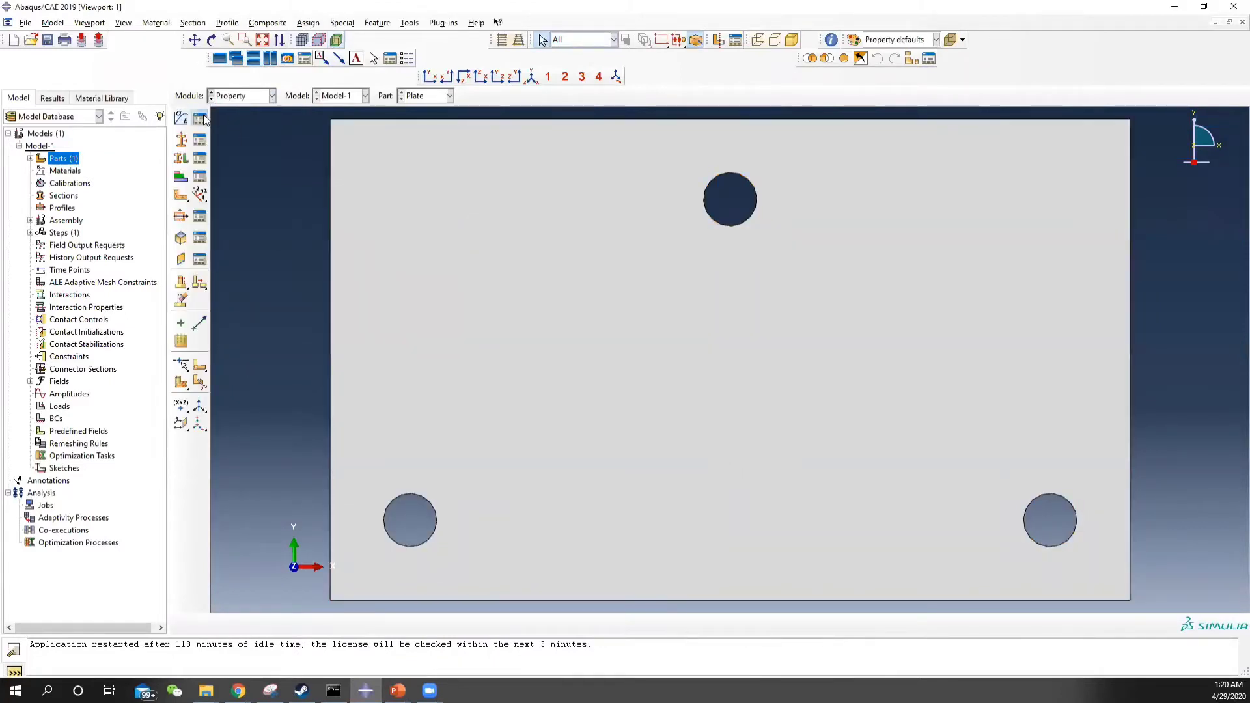
click(202, 119)
click(289, 253)
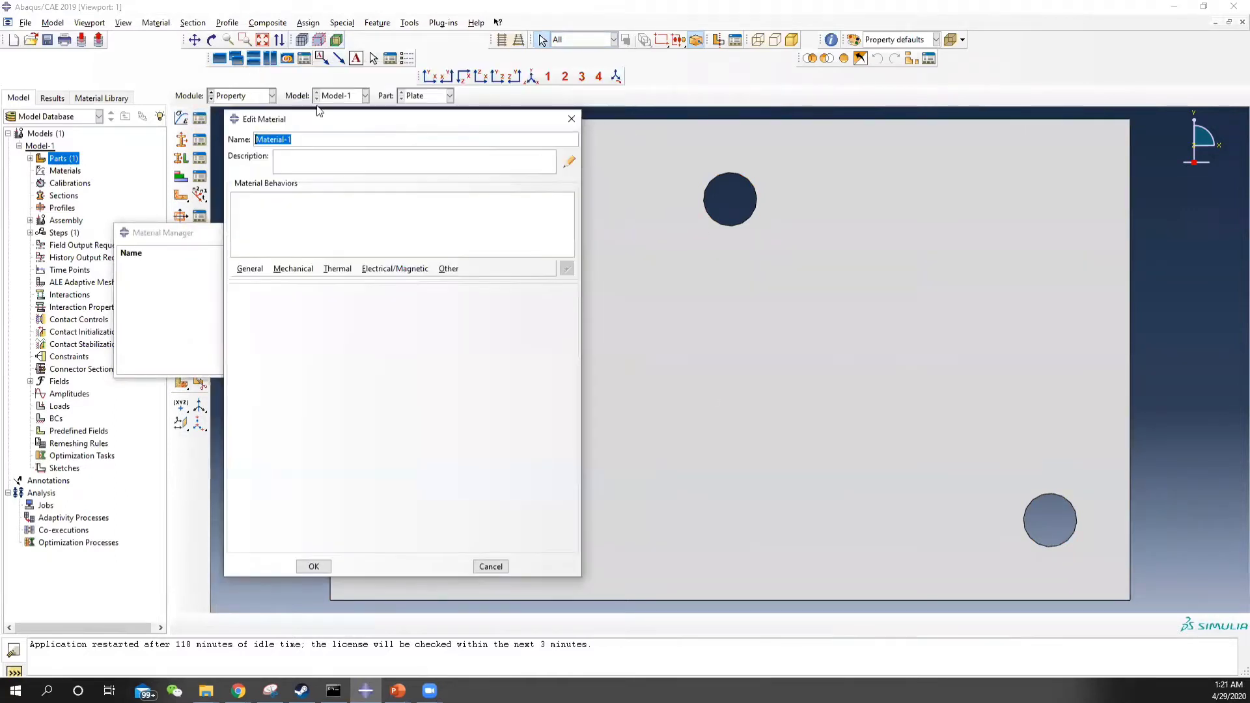
text(Aluminum)
click(250, 269)
click(294, 268)
mouse_move(328, 283)
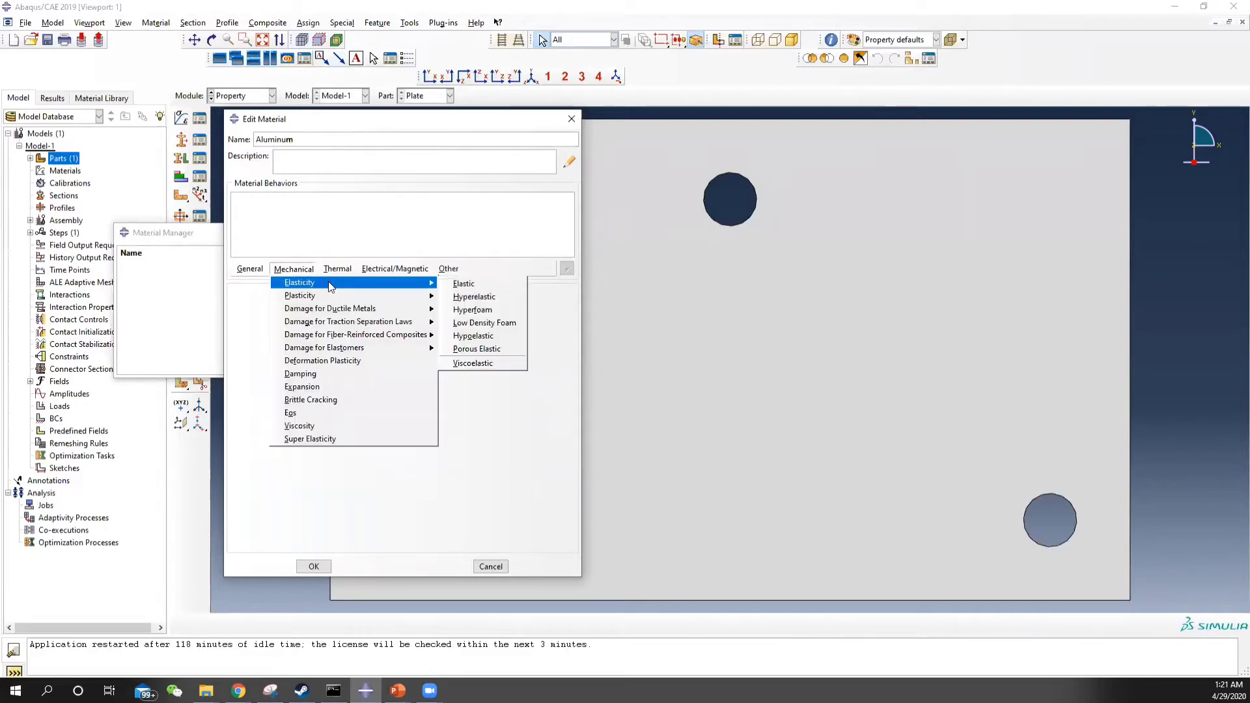
click(471, 289)
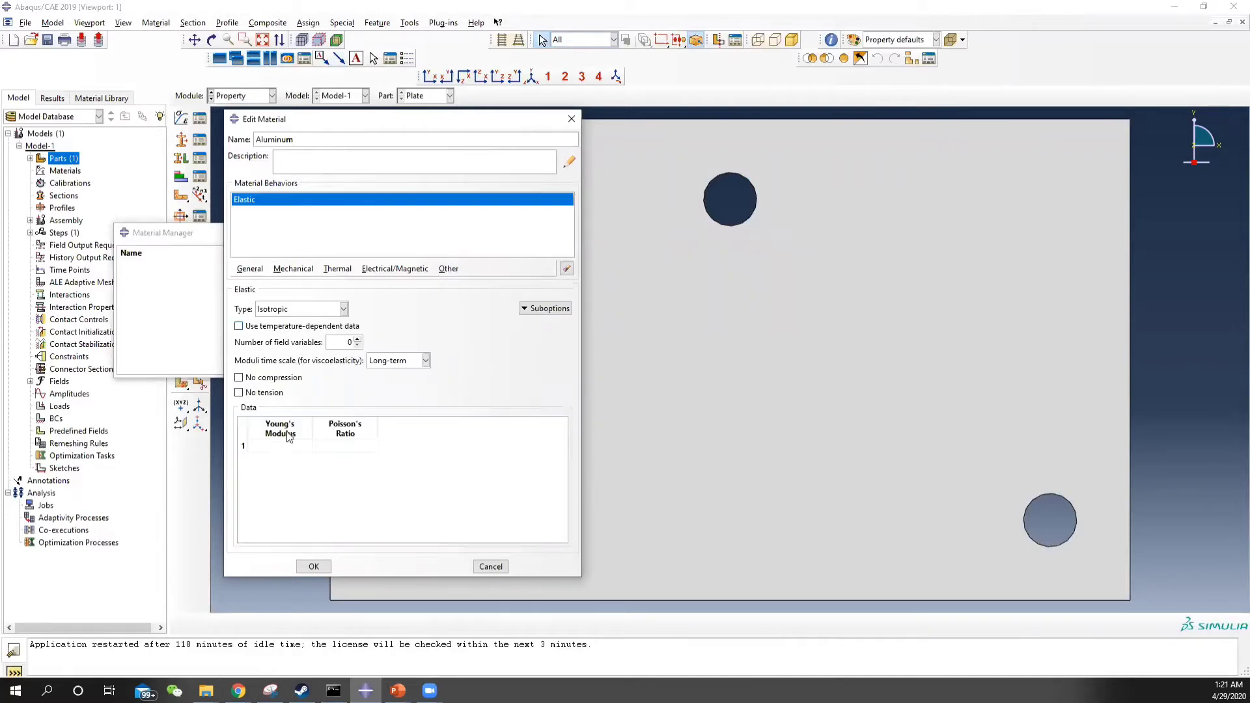
click(277, 447)
click(354, 448)
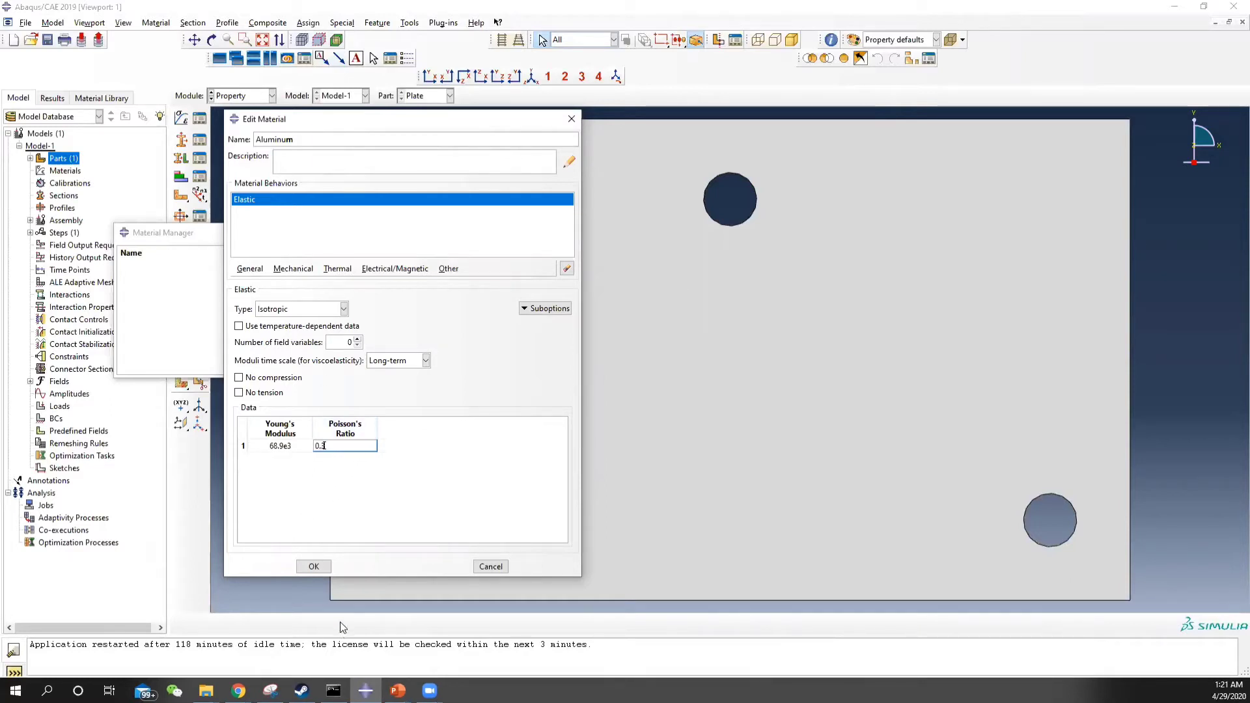
click(313, 567)
- Create a homogeneous shell section named Plate using Aluminum with its shell thickness
click(298, 229)
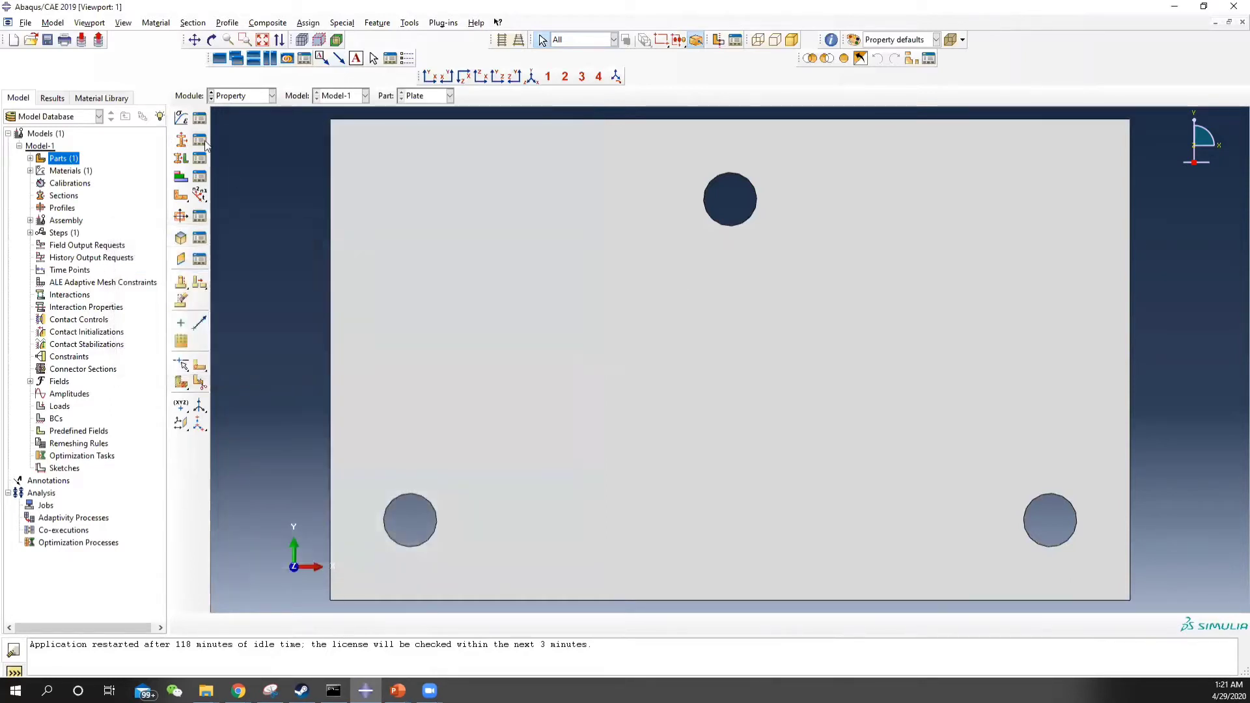
click(199, 140)
click(278, 289)
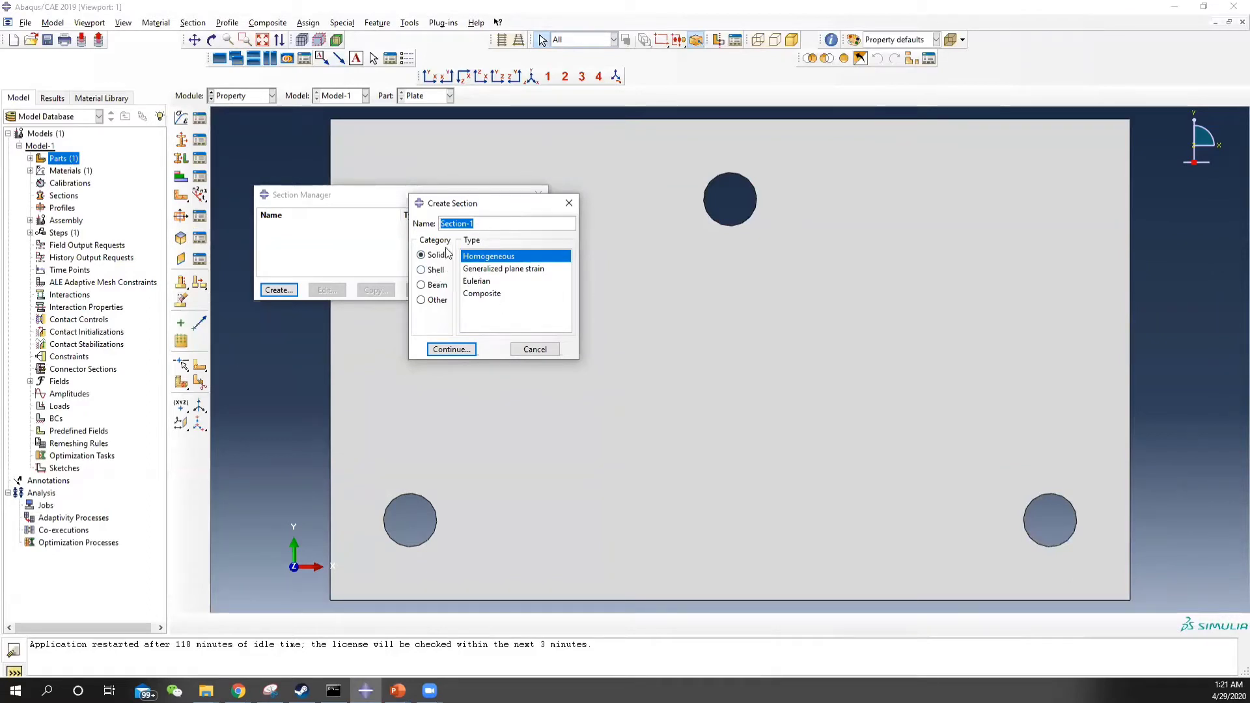
click(435, 271)
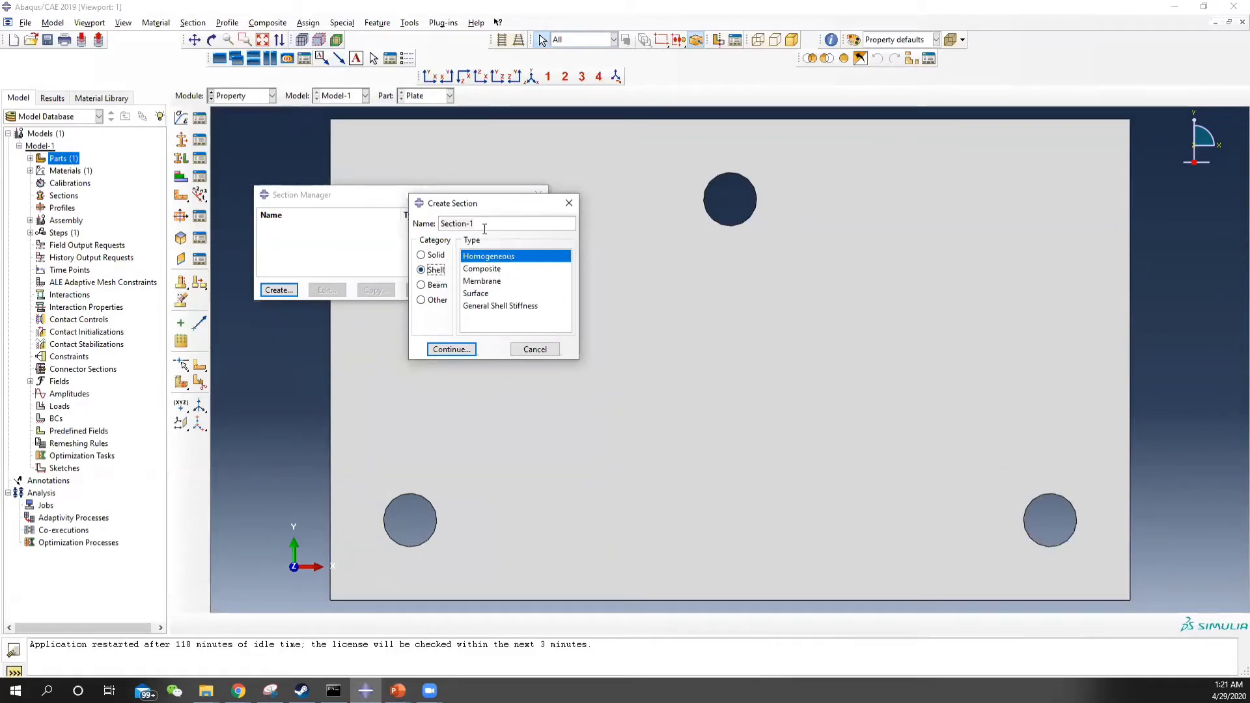
drag(485, 224, 440, 223)
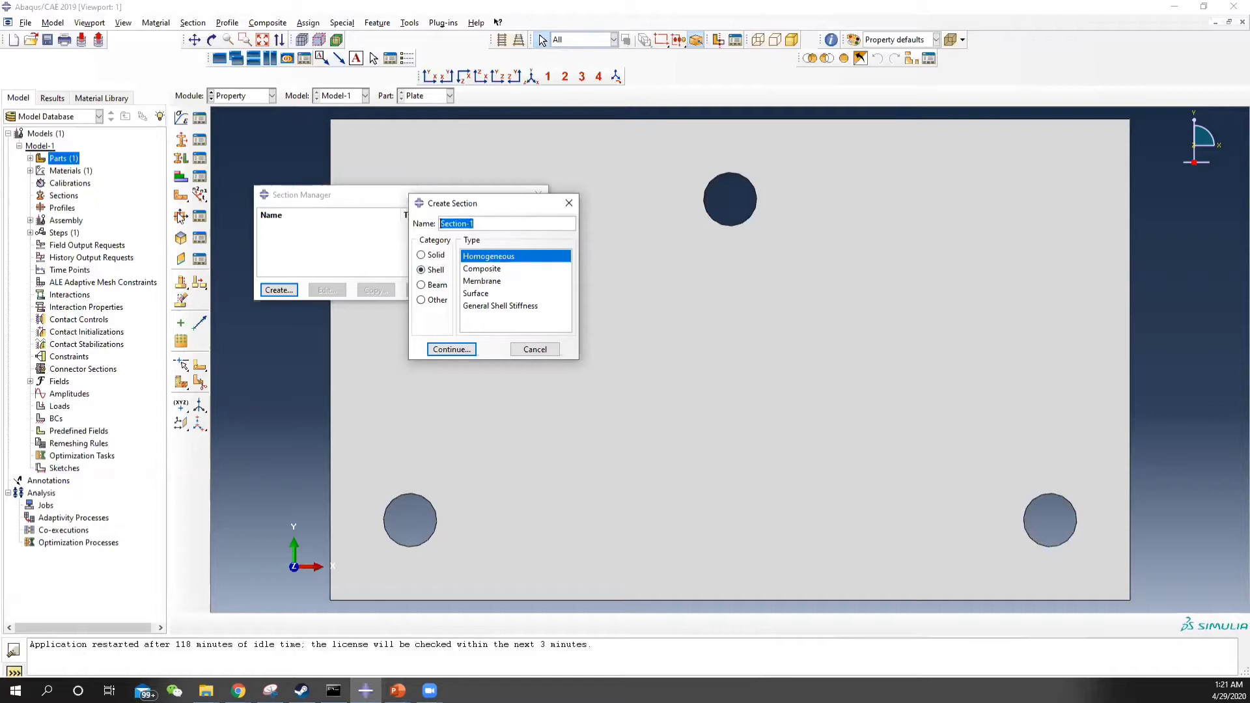
text(Plate)
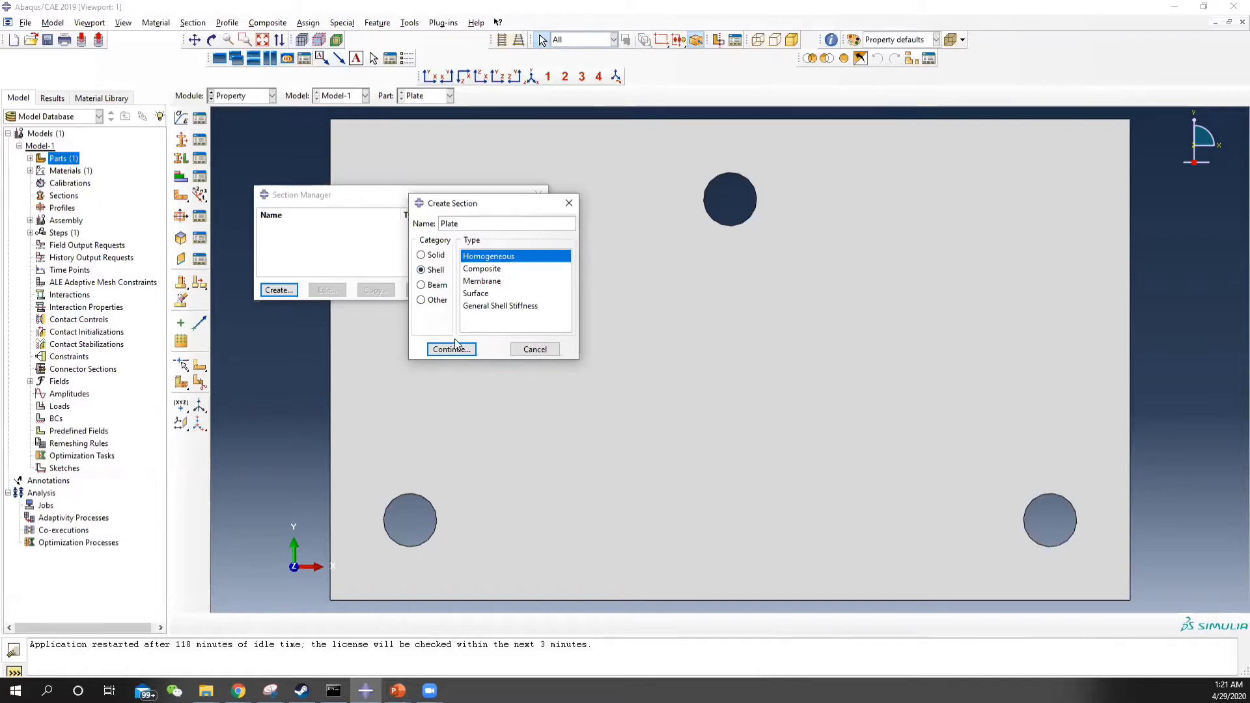
click(451, 349)
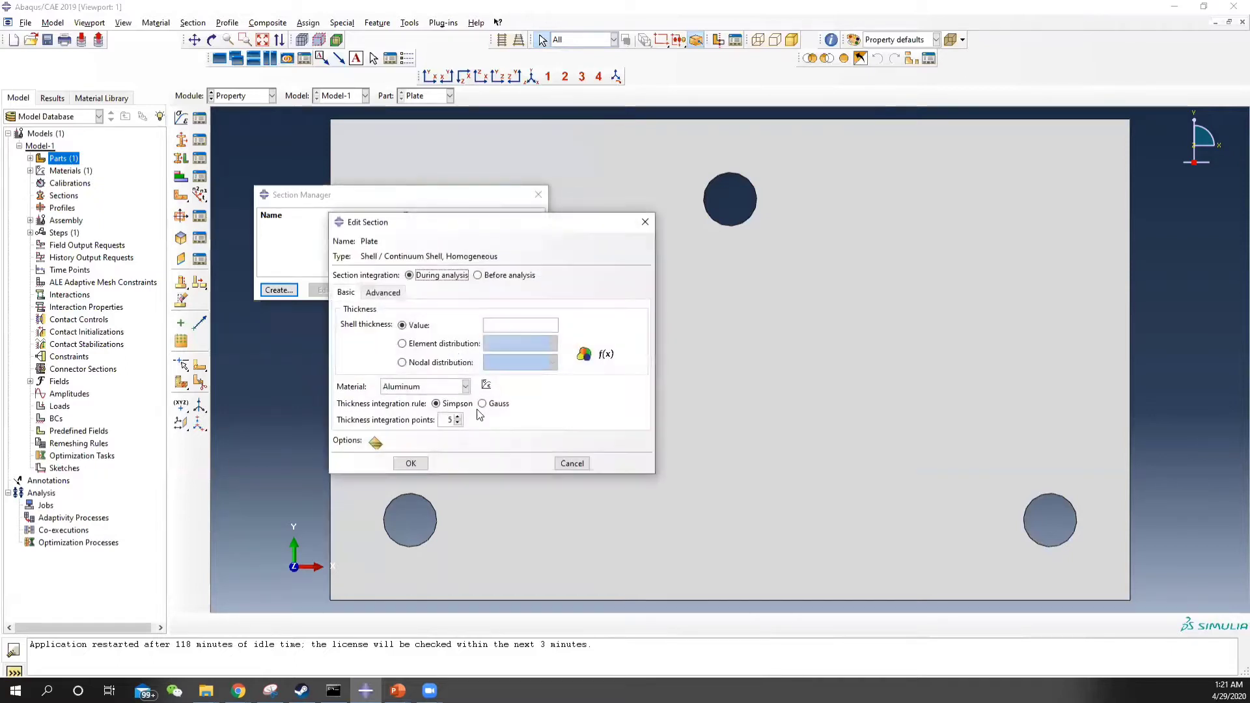
click(524, 318)
click(410, 464)
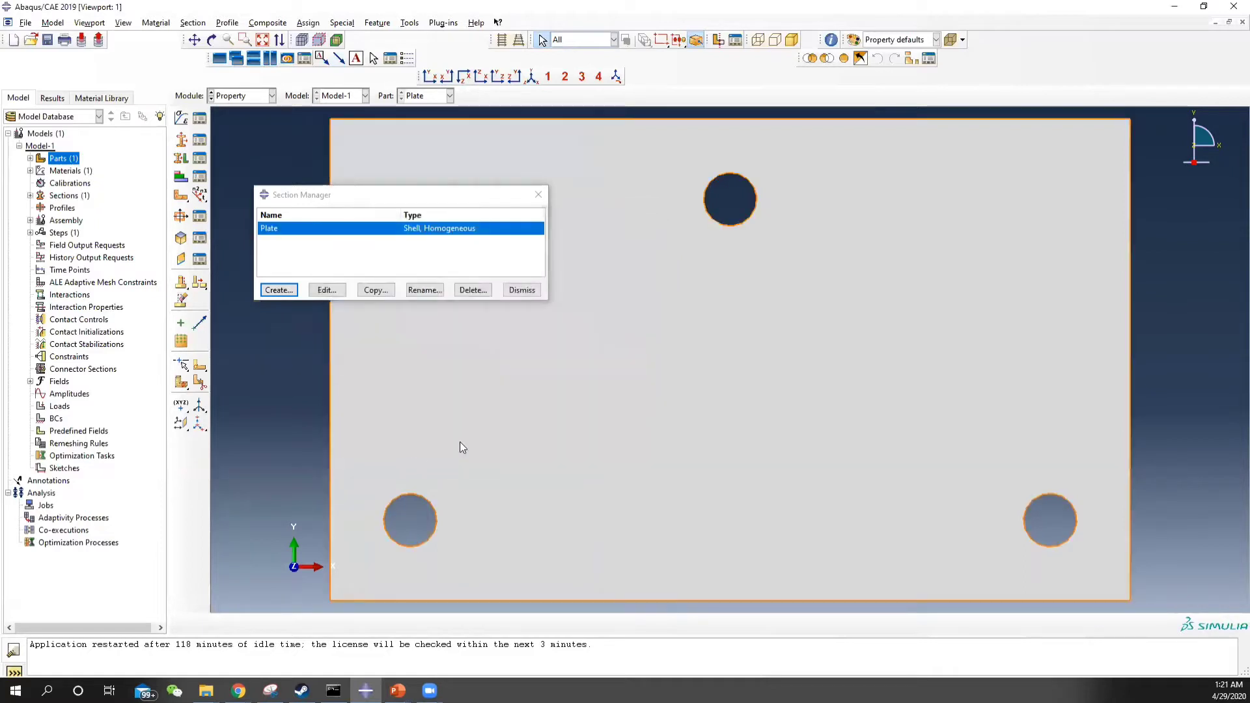
click(536, 201)
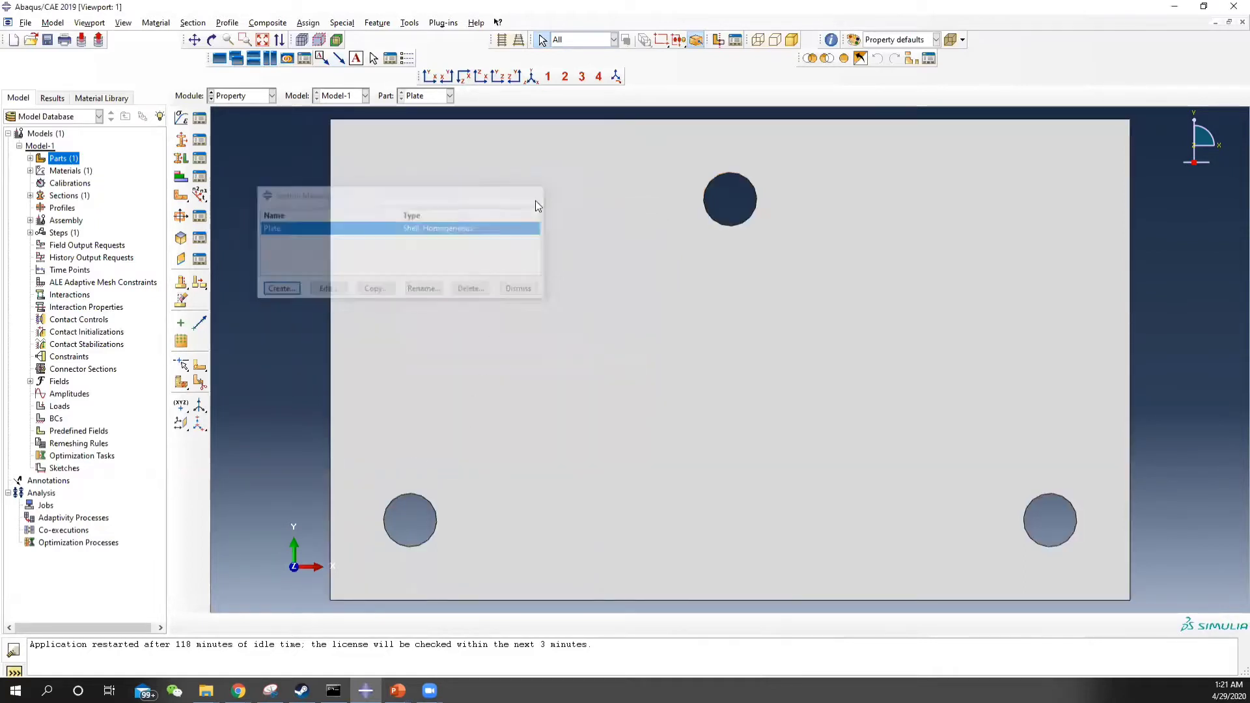
- Assign the Plate section to the whole plate
click(199, 160)
click(191, 283)
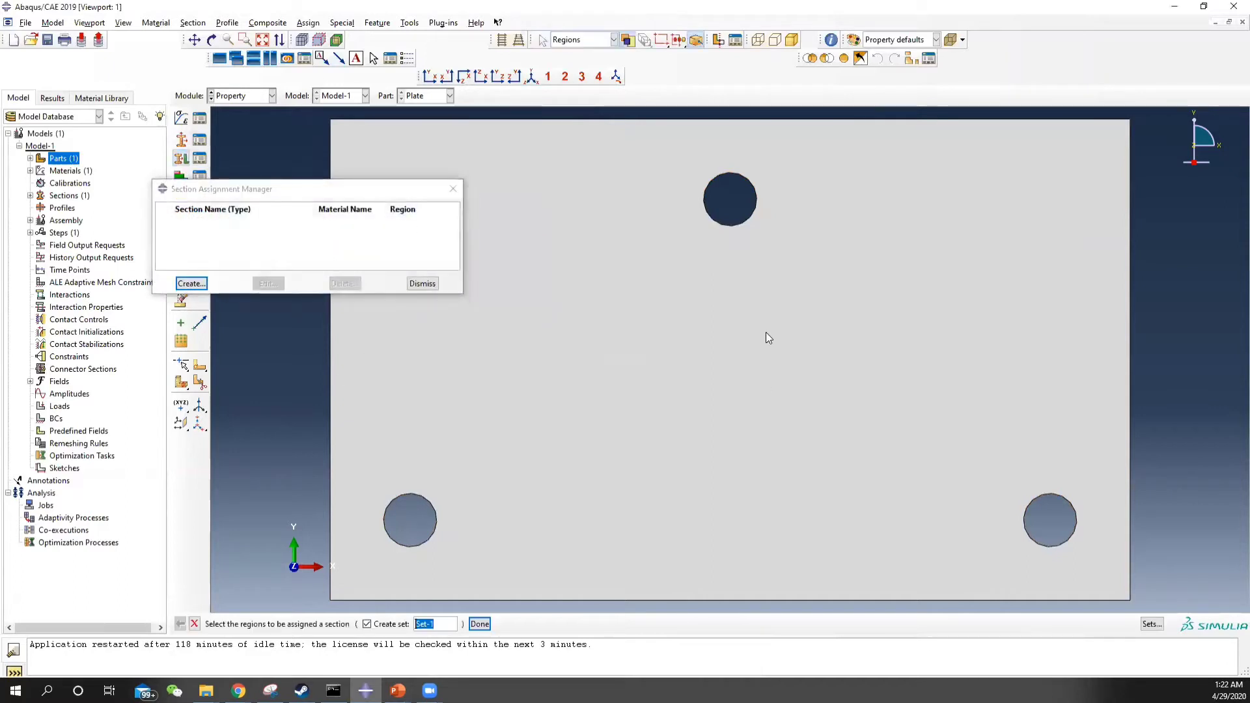
click(698, 431)
click(480, 623)
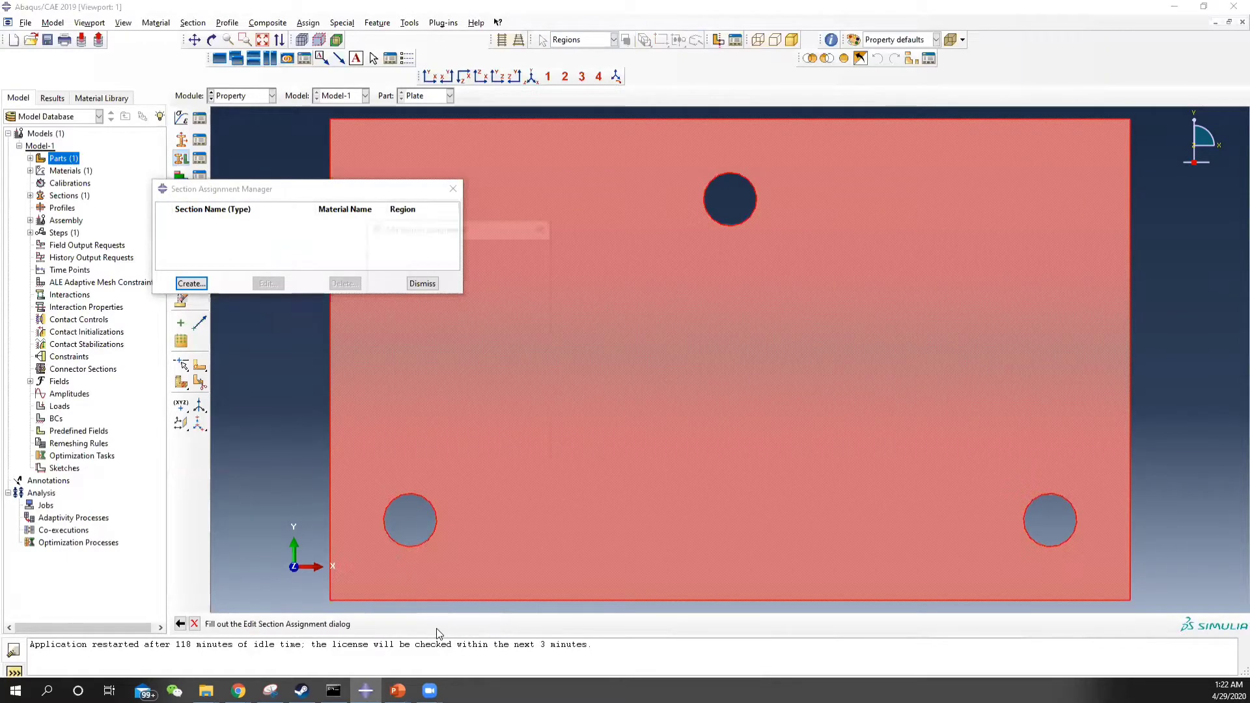
click(415, 467)
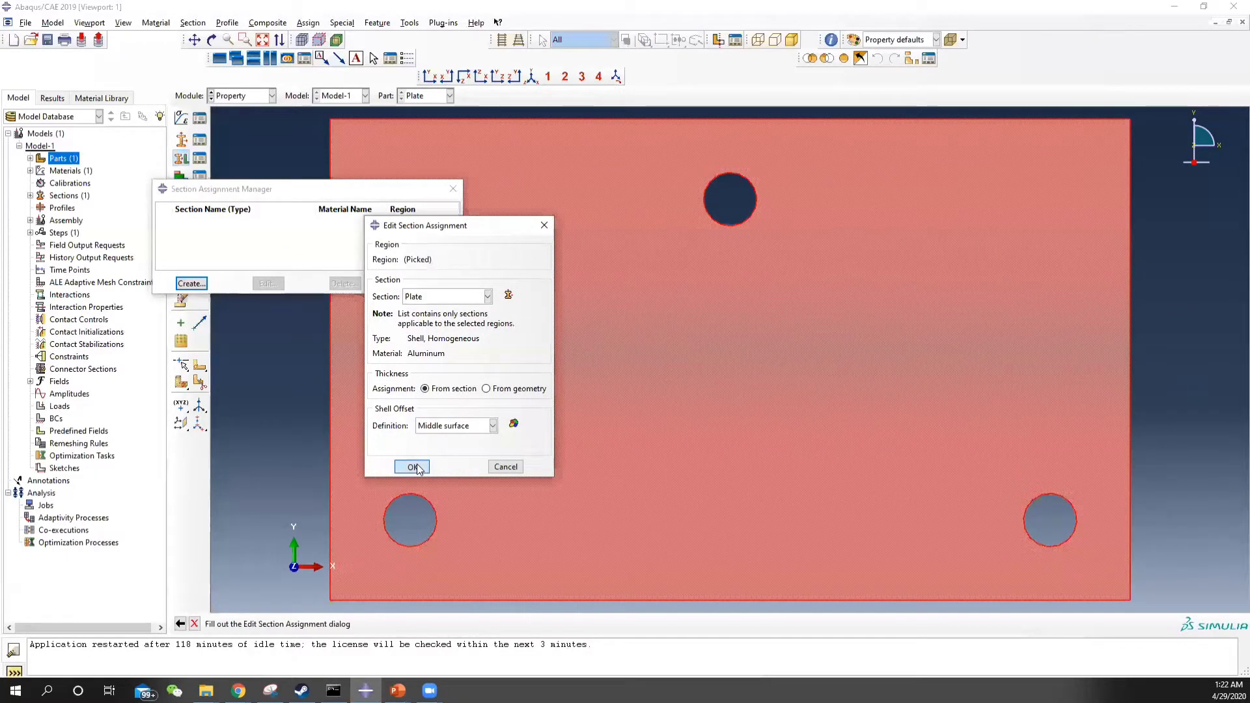
click(450, 190)
scroll(620, 291, down, 2)
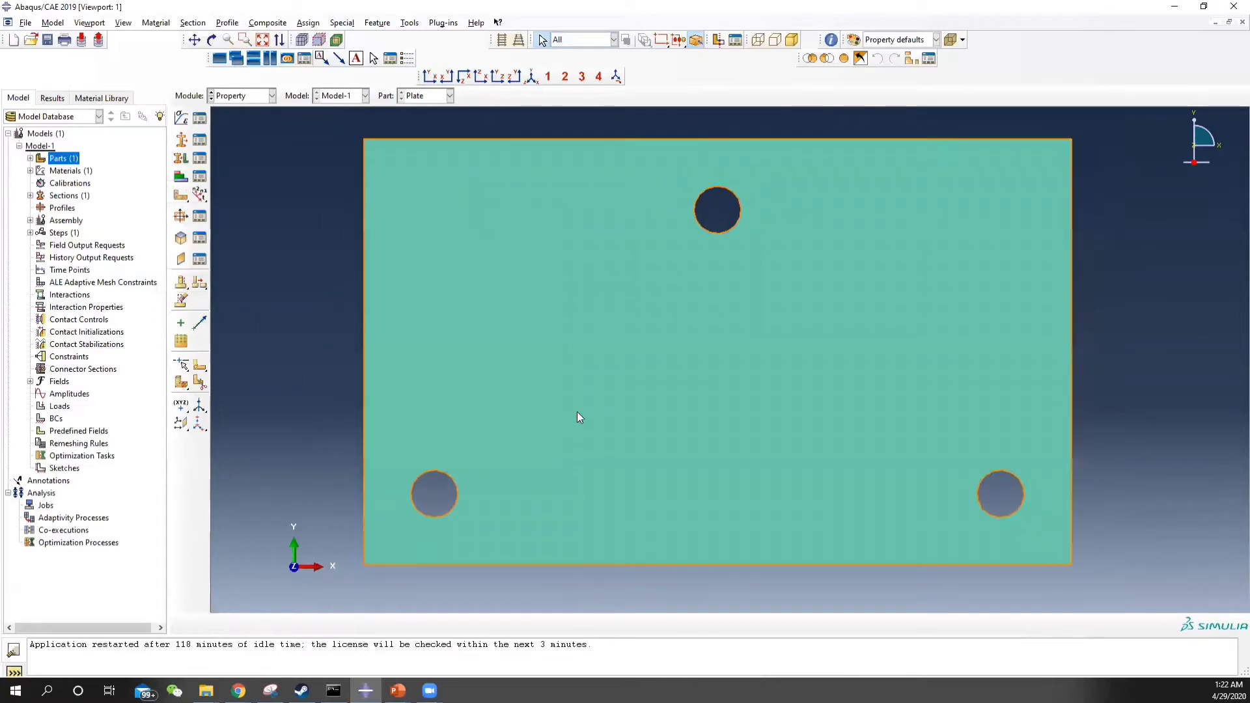
- Add an independent Plate instance to the assembly
click(271, 96)
click(247, 138)
click(181, 118)
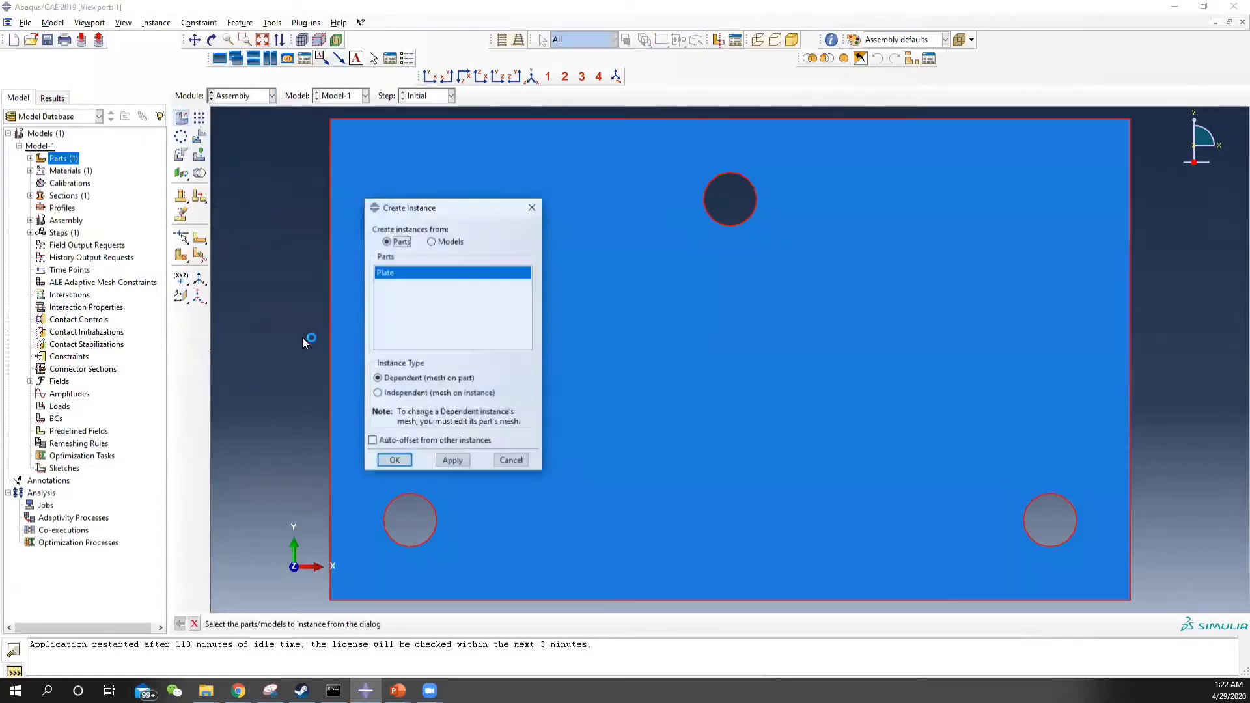
click(408, 395)
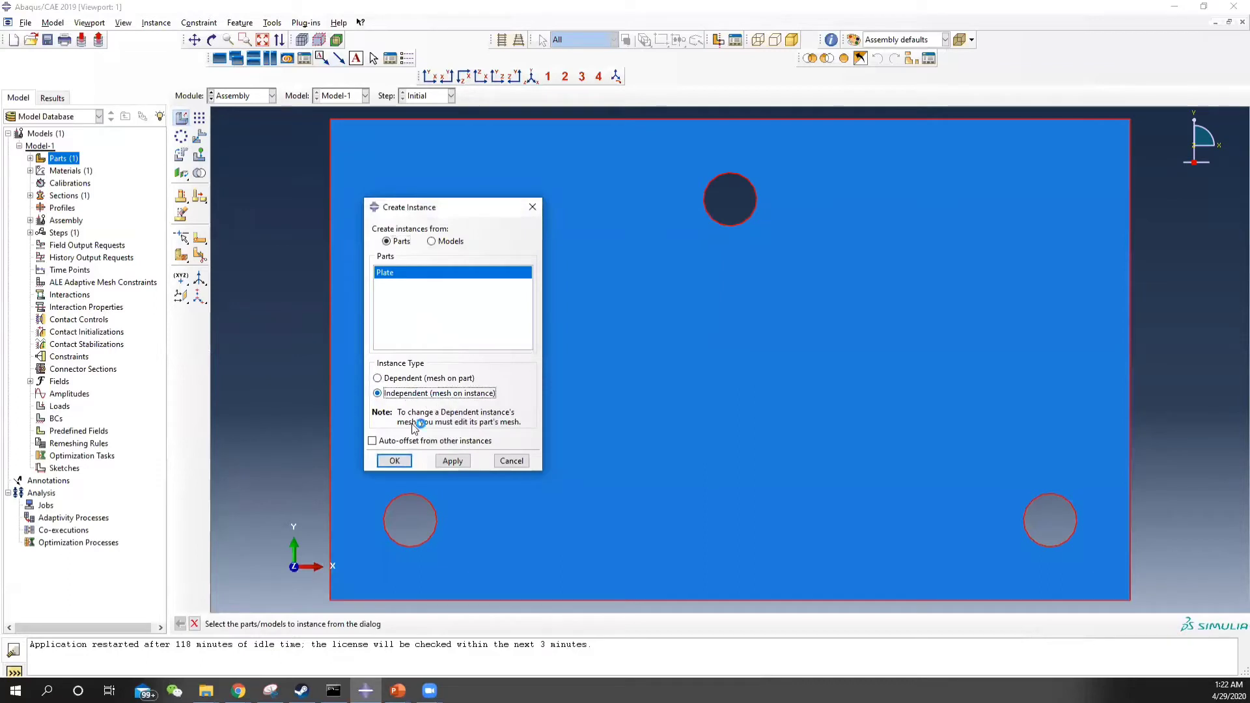
click(397, 461)
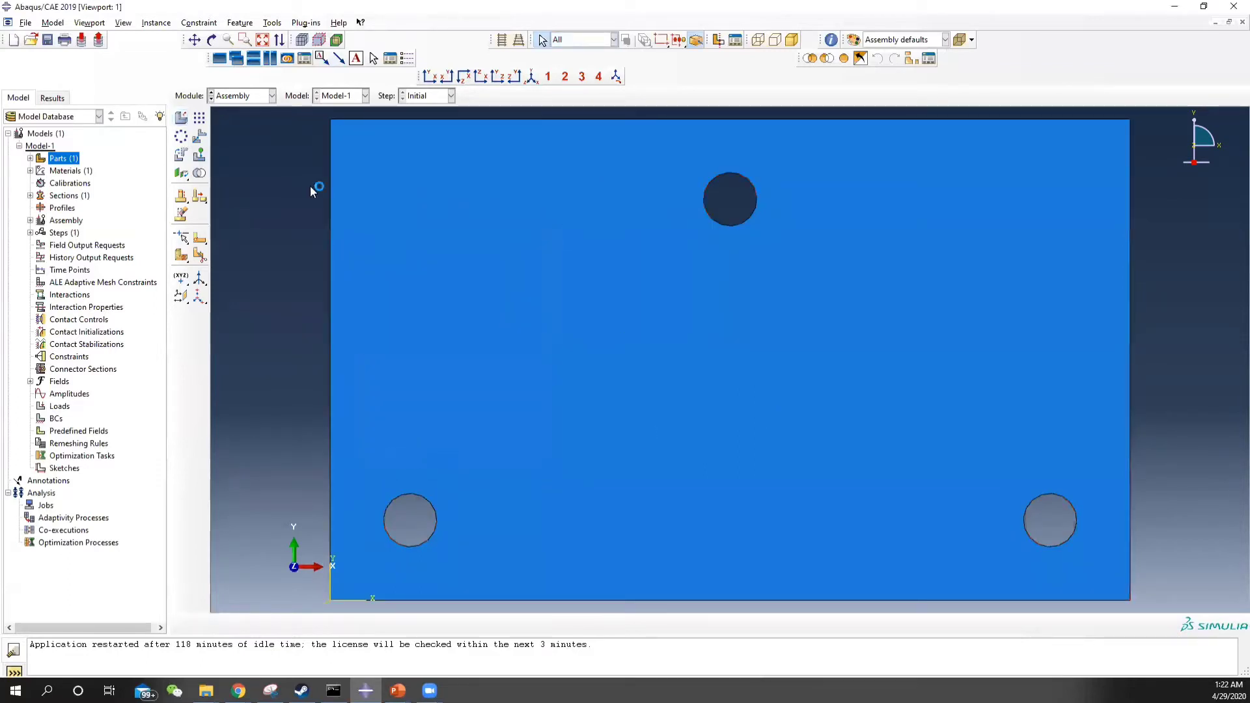
- Start a sketch partition on the plate face with the right edge vertical
click(200, 242)
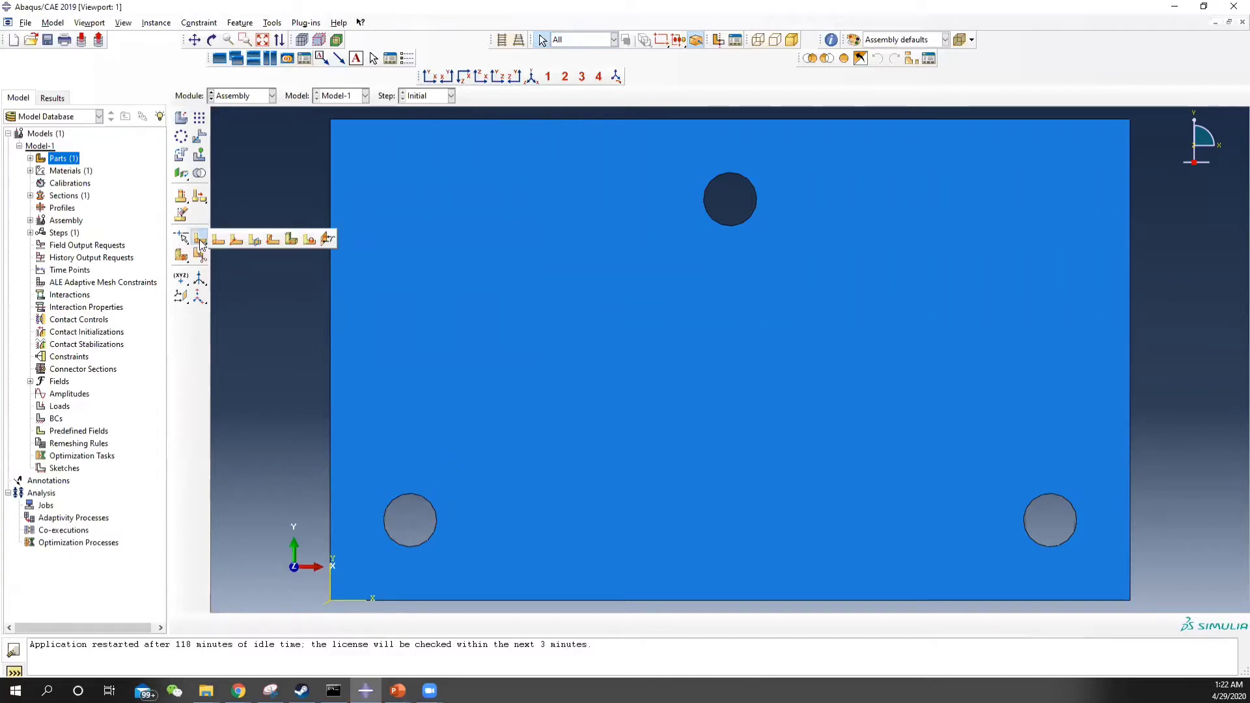
click(247, 280)
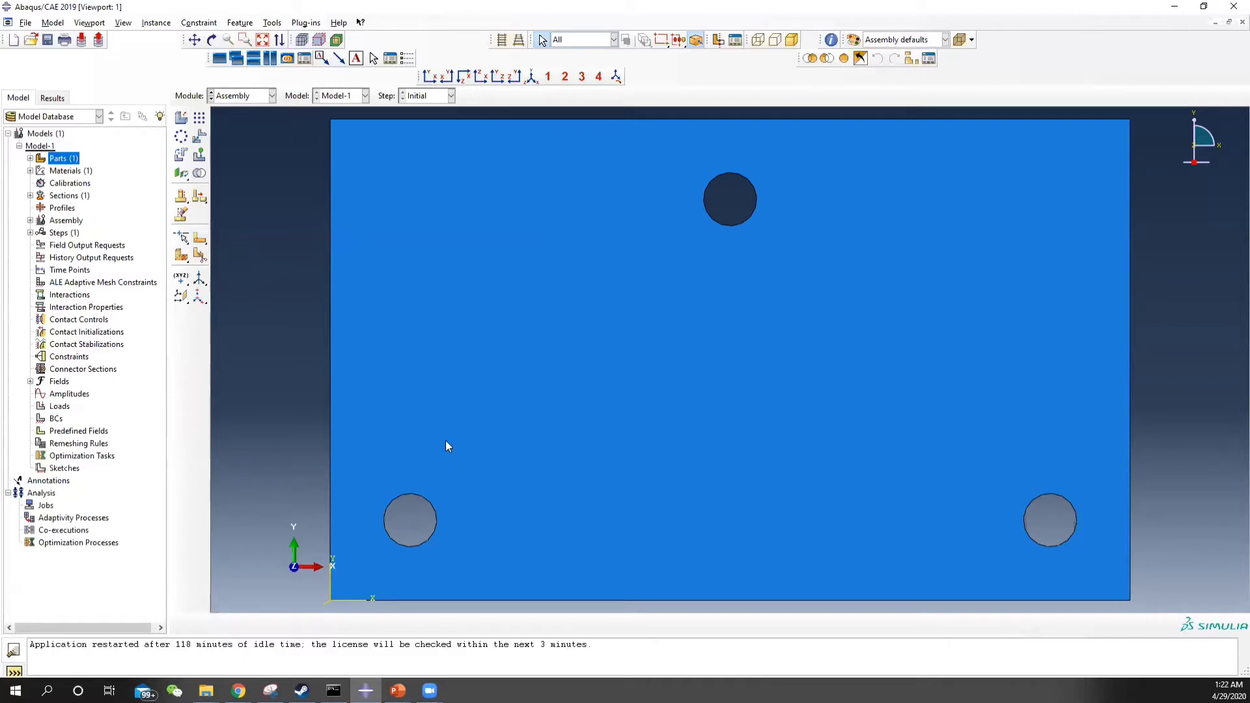
click(201, 240)
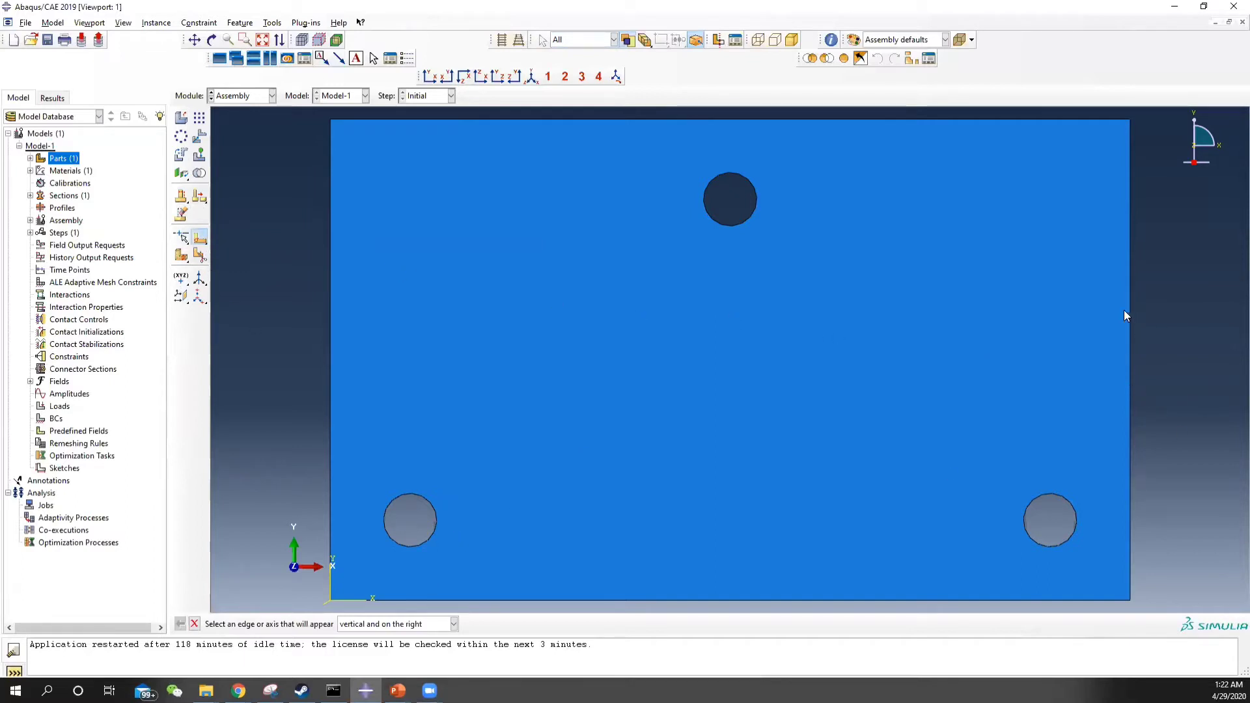
click(1128, 328)
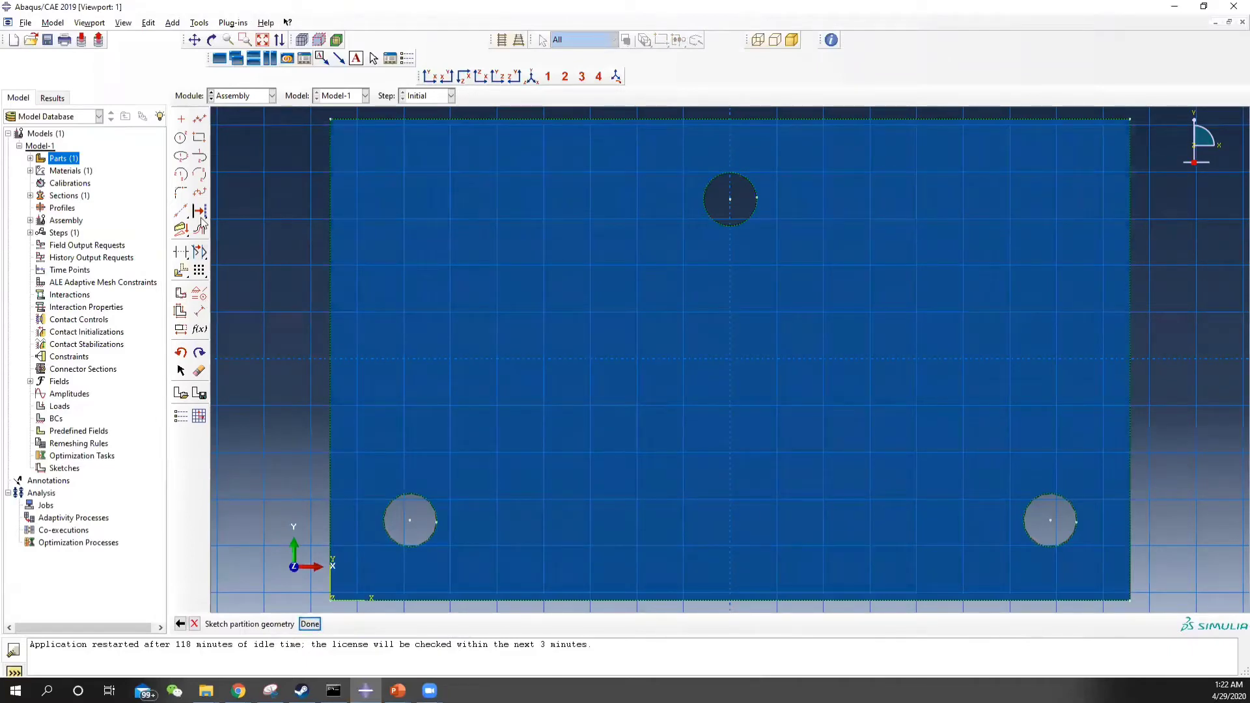
- Draw centre-and-perimeter circles around the lower-left, lower-right and top bolt holes
click(181, 137)
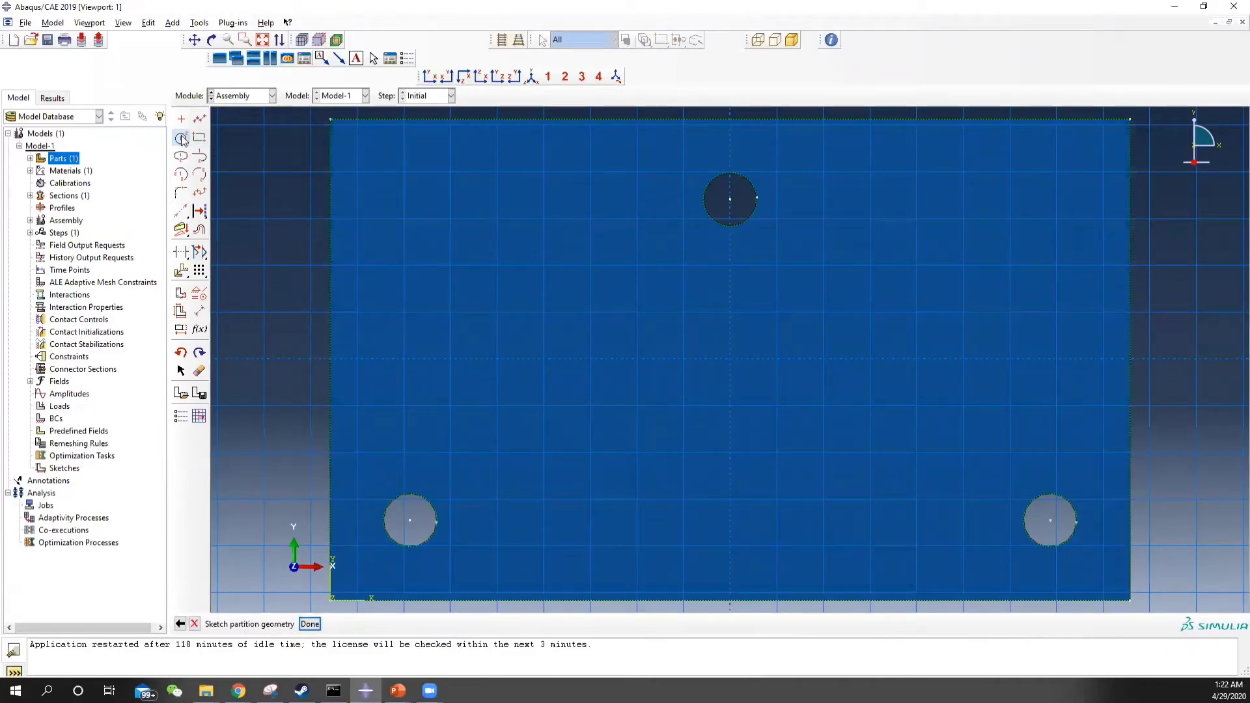
click(414, 521)
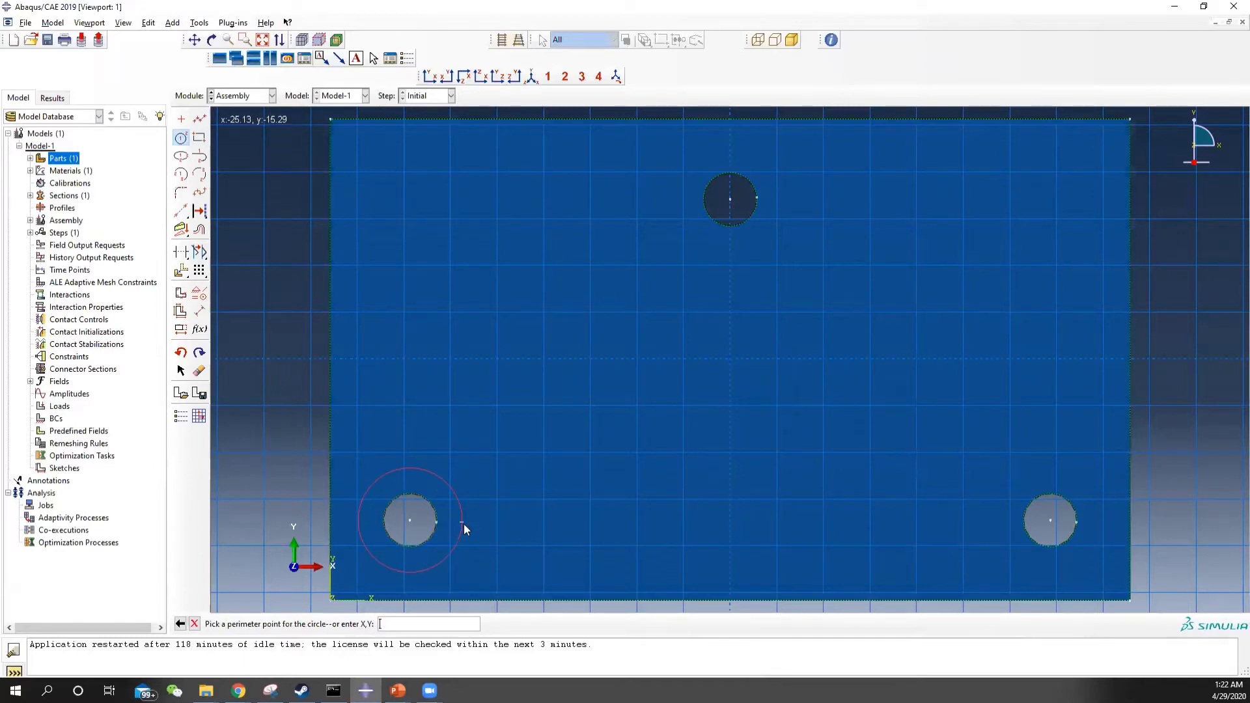
click(464, 523)
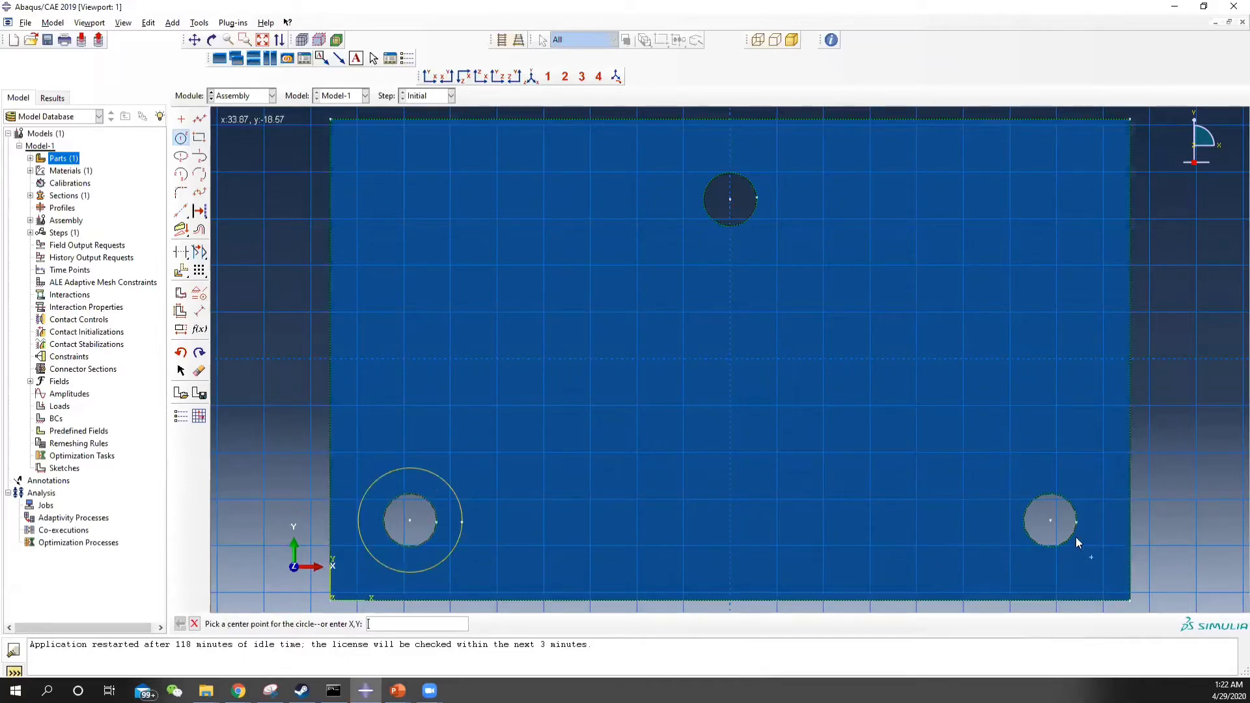
click(1050, 520)
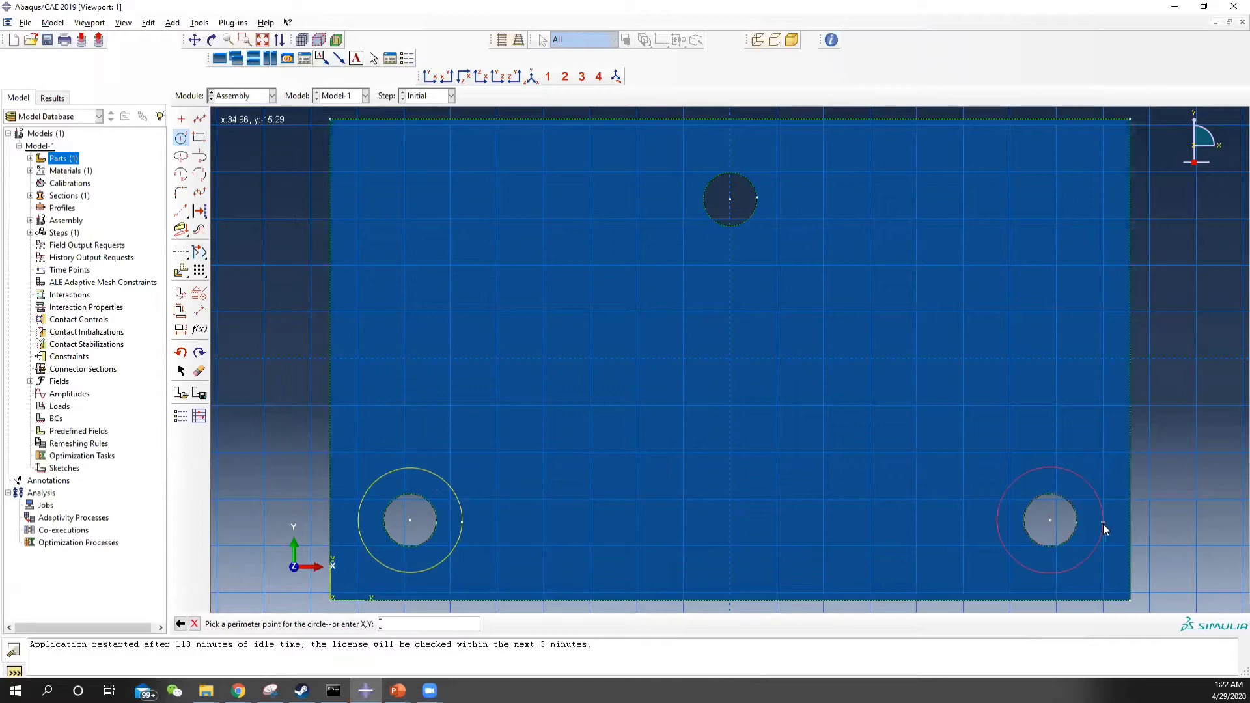
click(1103, 522)
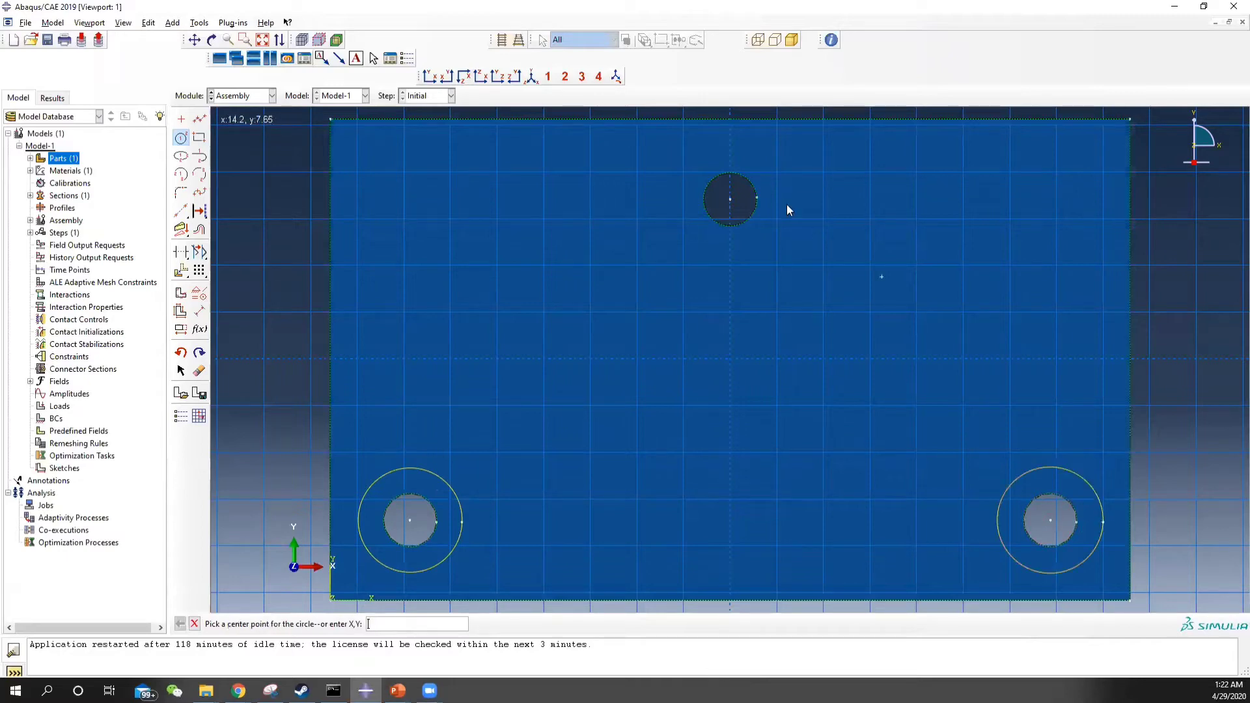
click(732, 201)
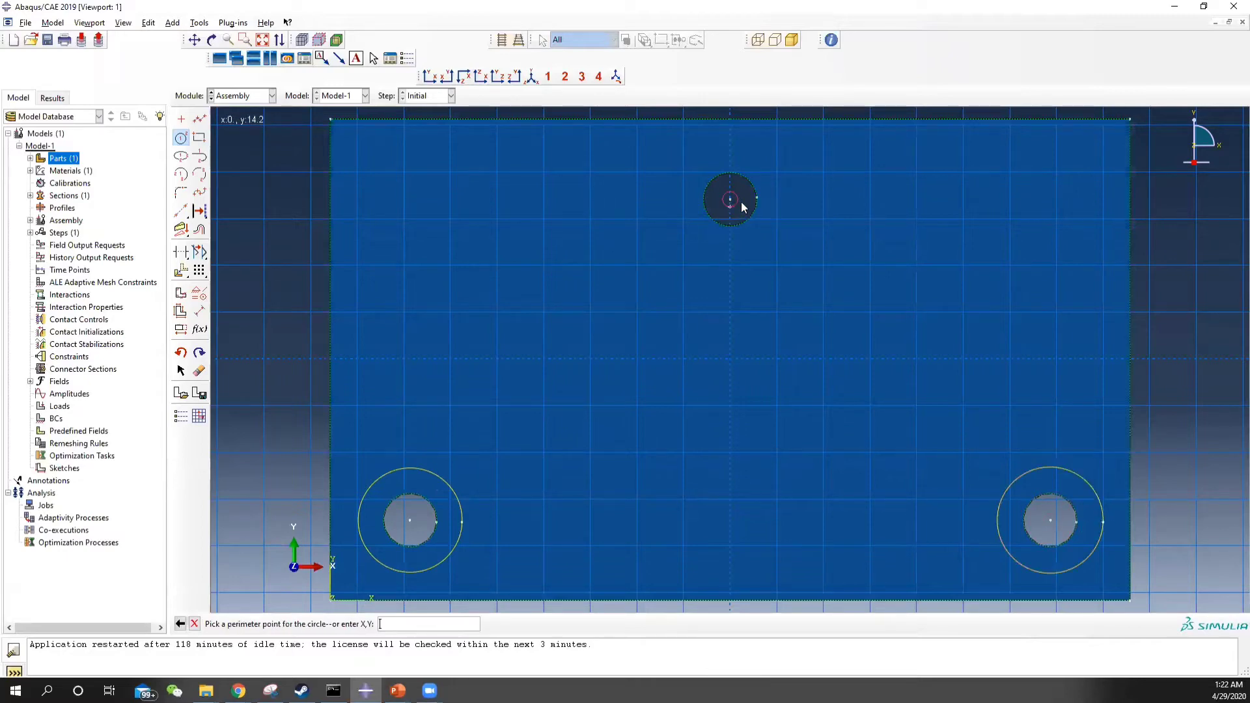
click(788, 196)
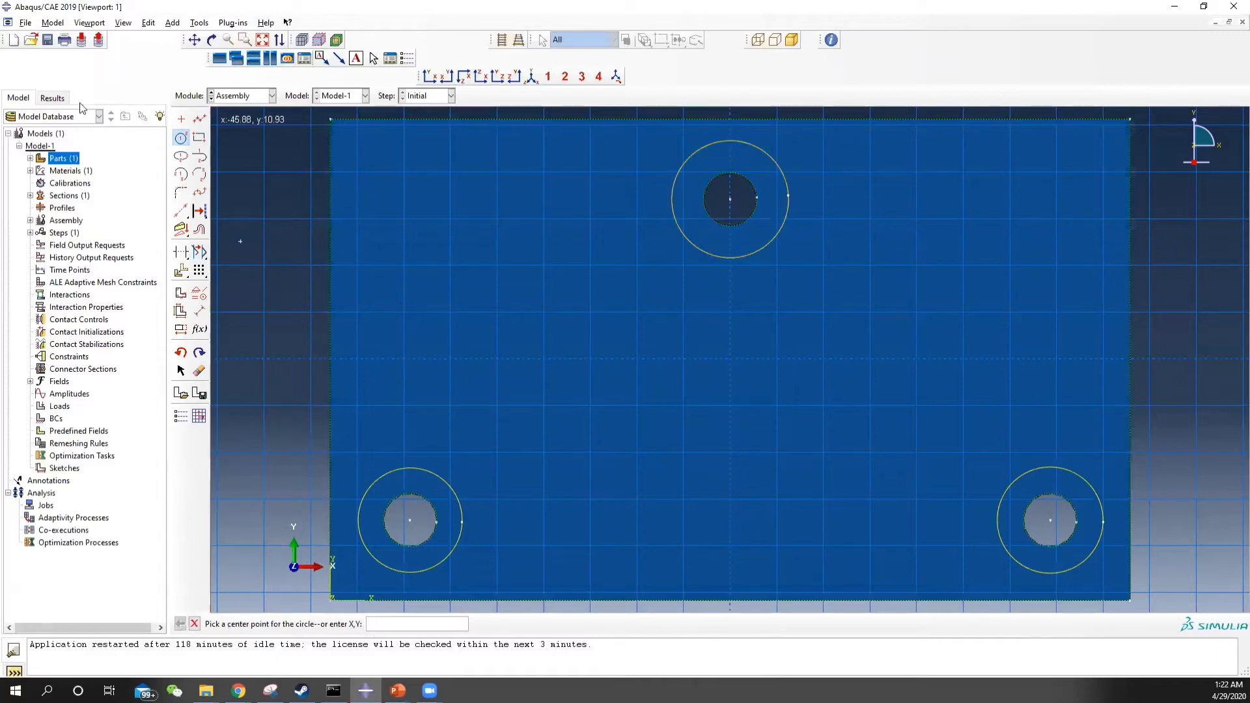
- Dimension the lower-left, top and lower-right circles each to radius 5
click(199, 311)
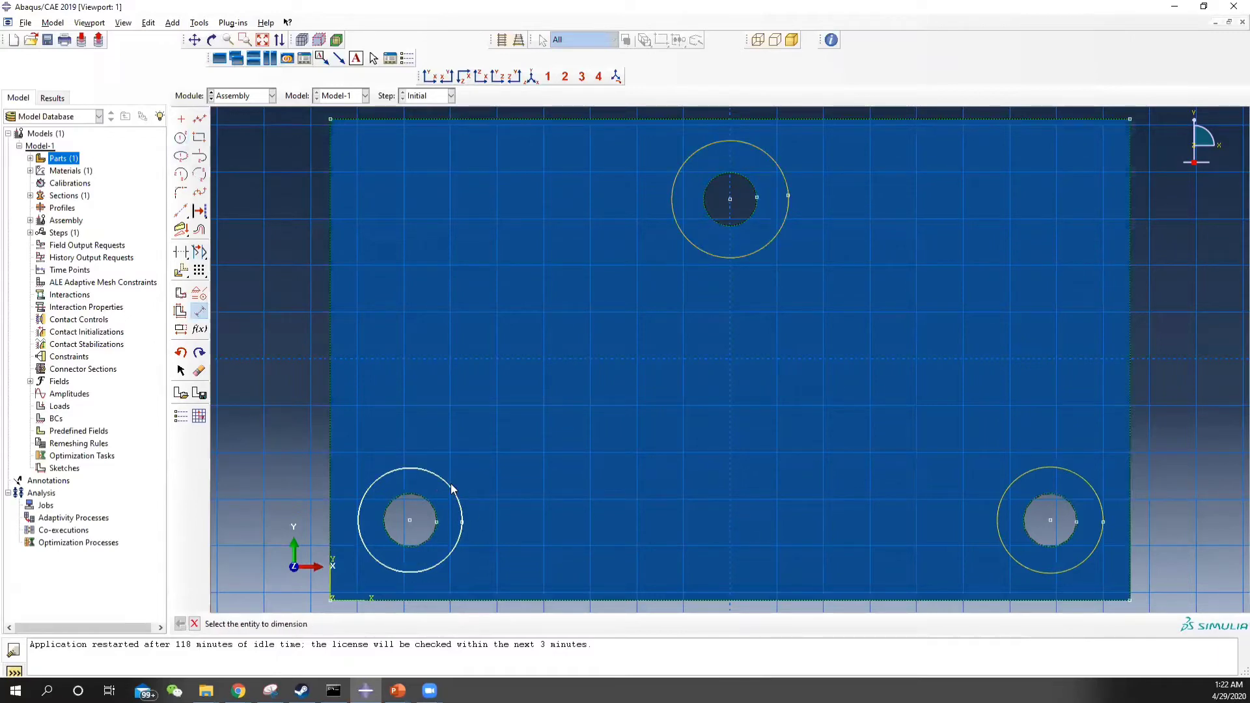
click(453, 488)
click(484, 435)
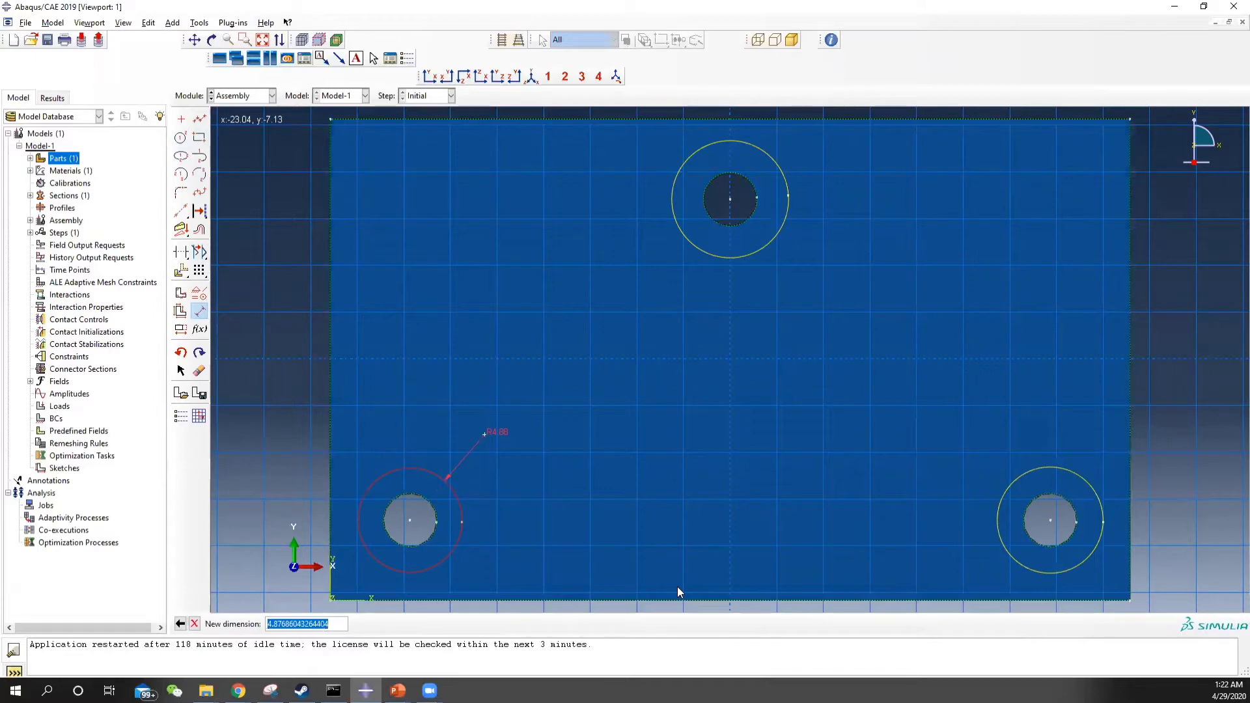
text(5)
key(Return)
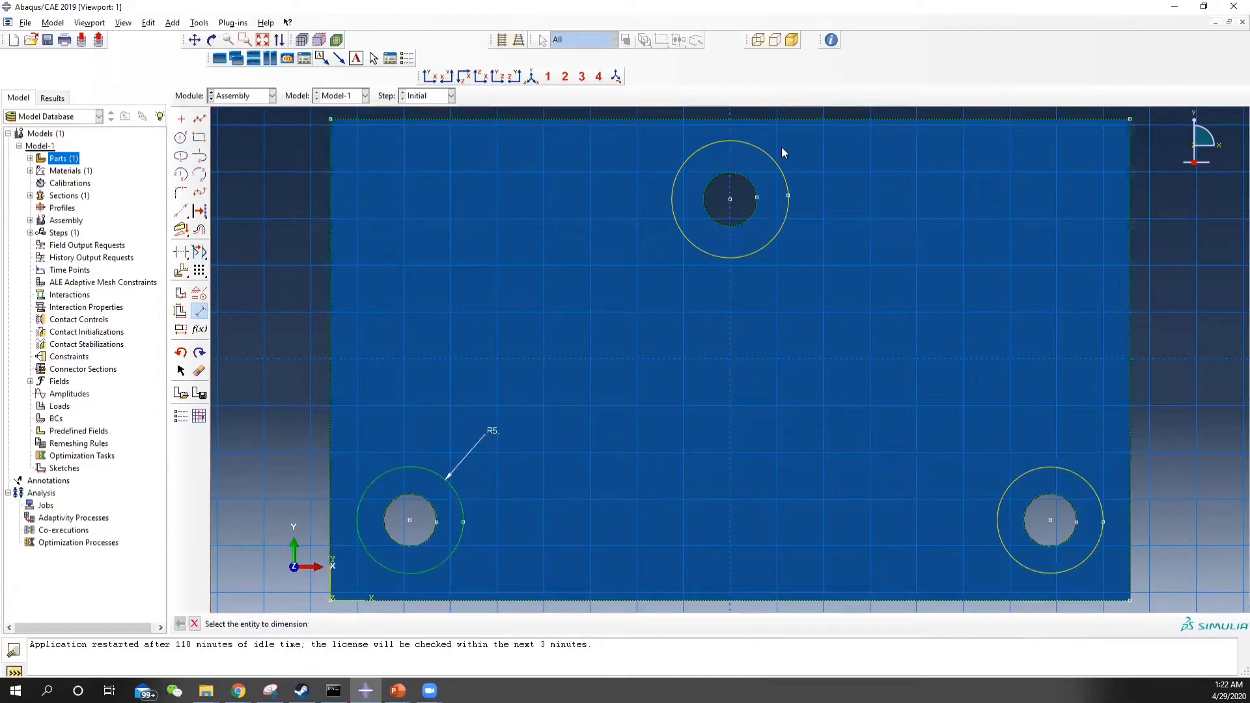
click(778, 168)
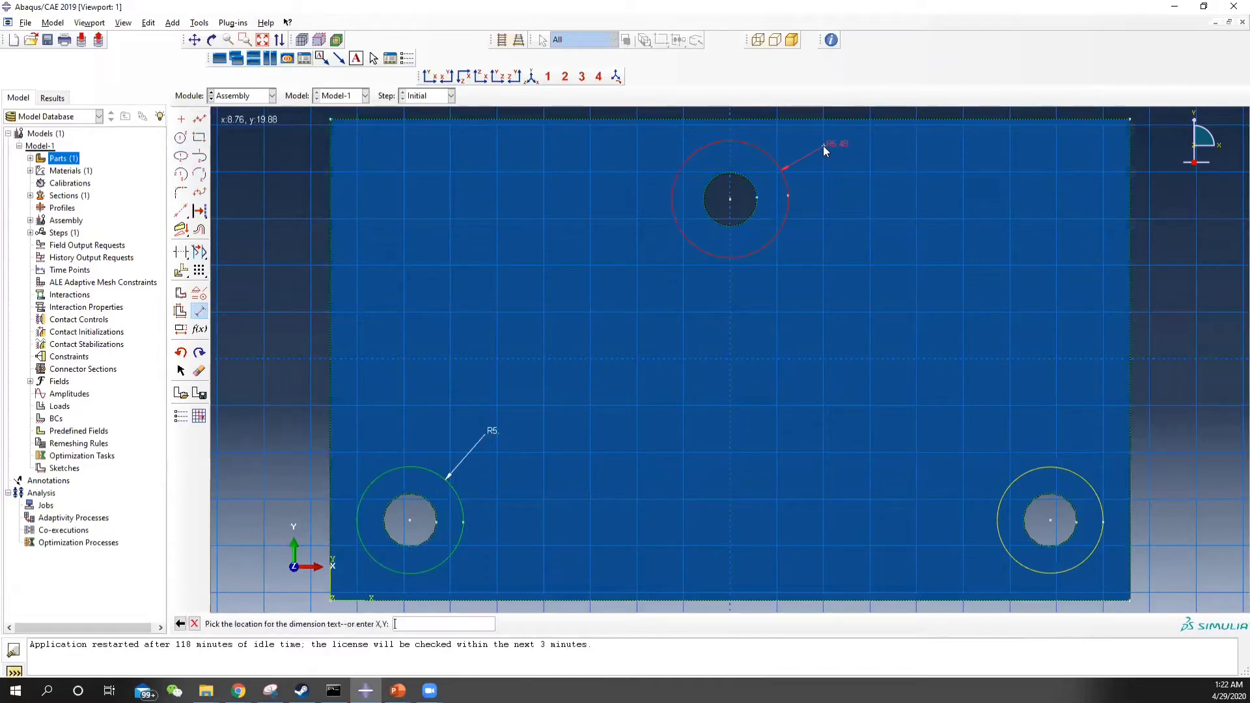
click(824, 150)
text(5.47596765325445)
key(Return)
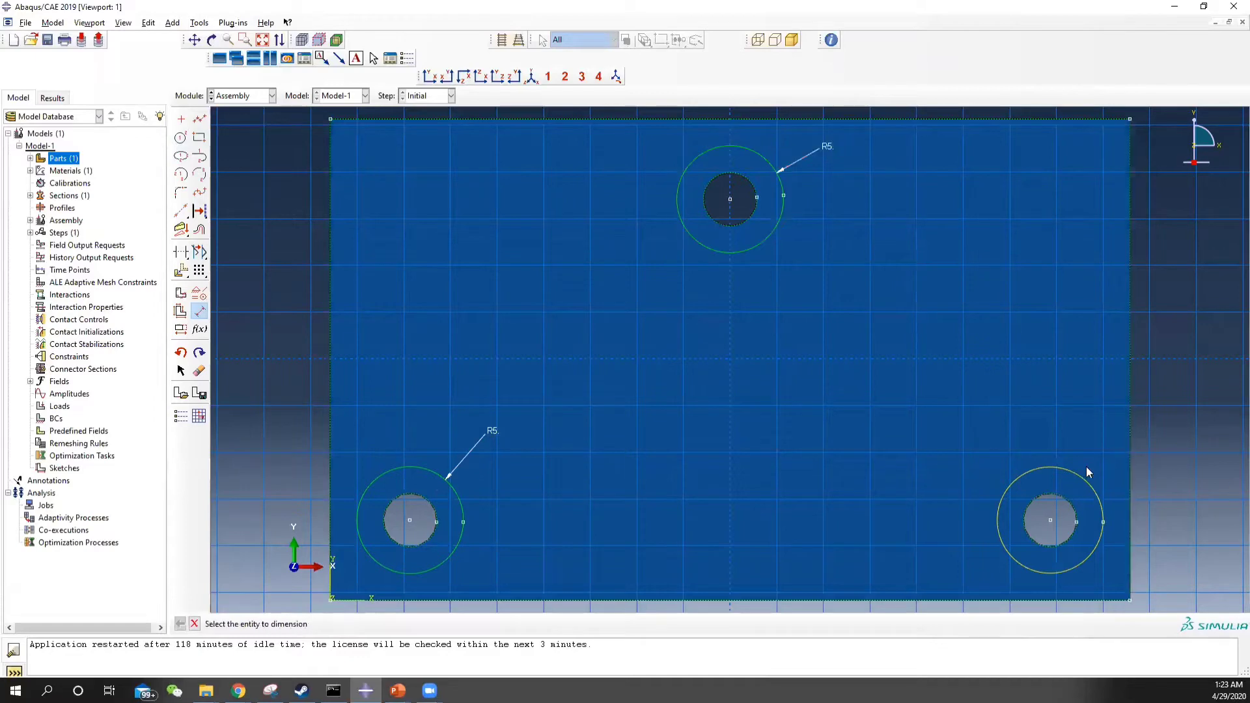
click(1082, 480)
click(1107, 450)
text(5)
key(Return)
- Draw a rectangle around the lower-left hole and dimension it 15 wide by 15 high
click(198, 137)
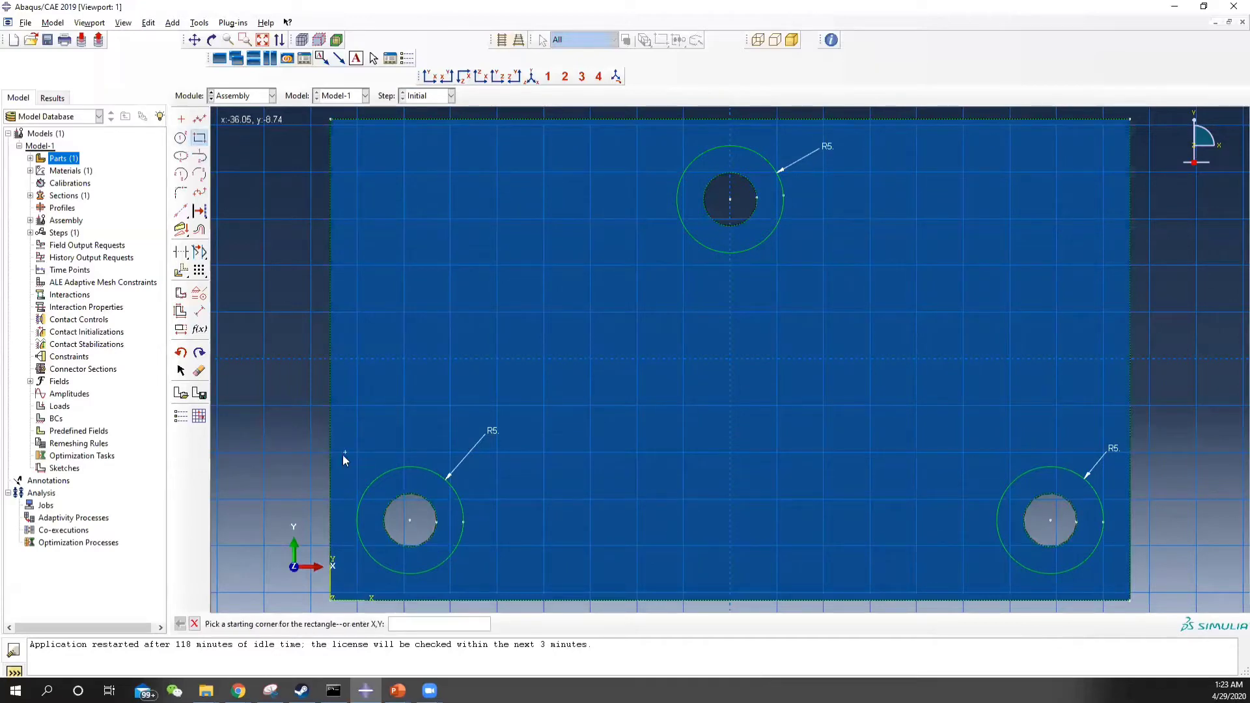
click(330, 454)
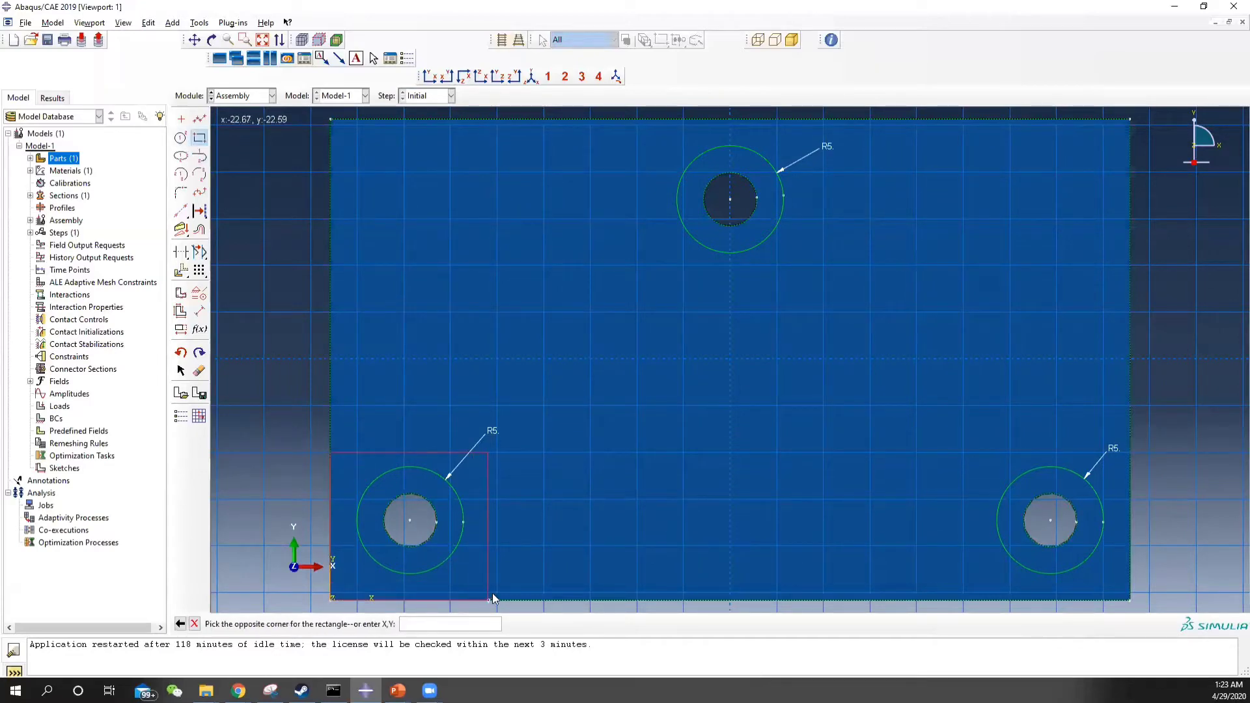
click(497, 592)
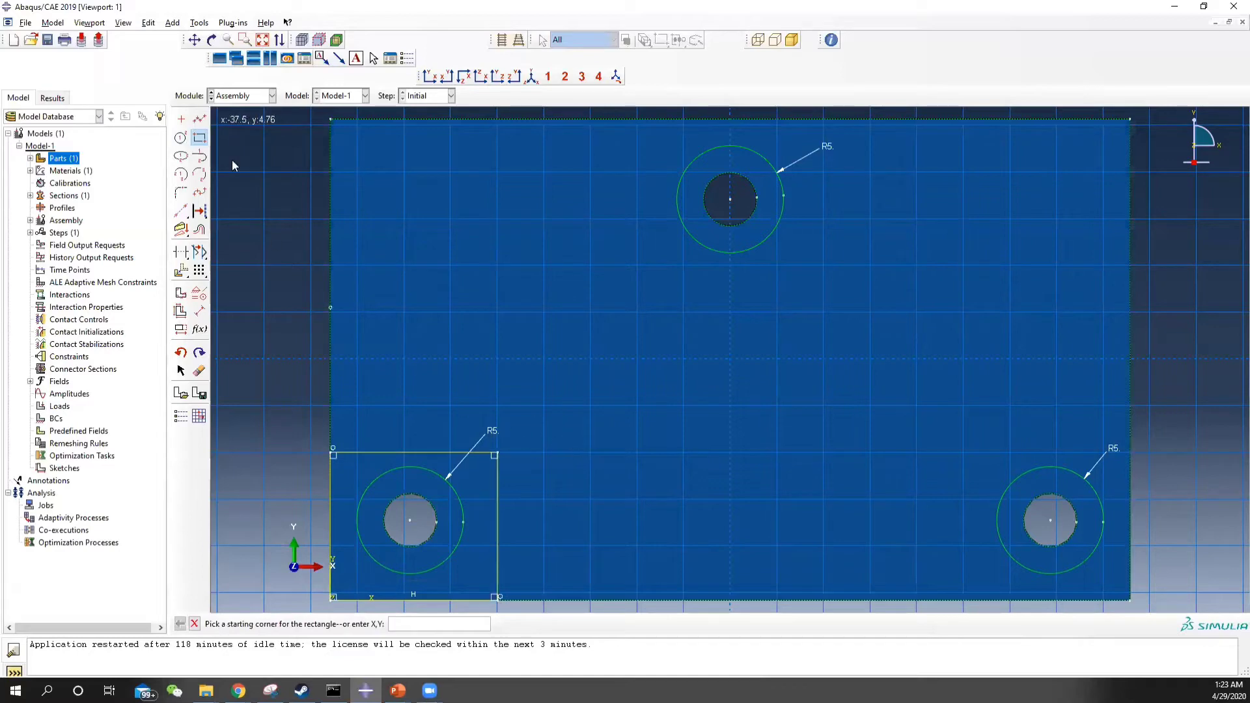
click(201, 313)
click(420, 453)
click(419, 420)
text(15)
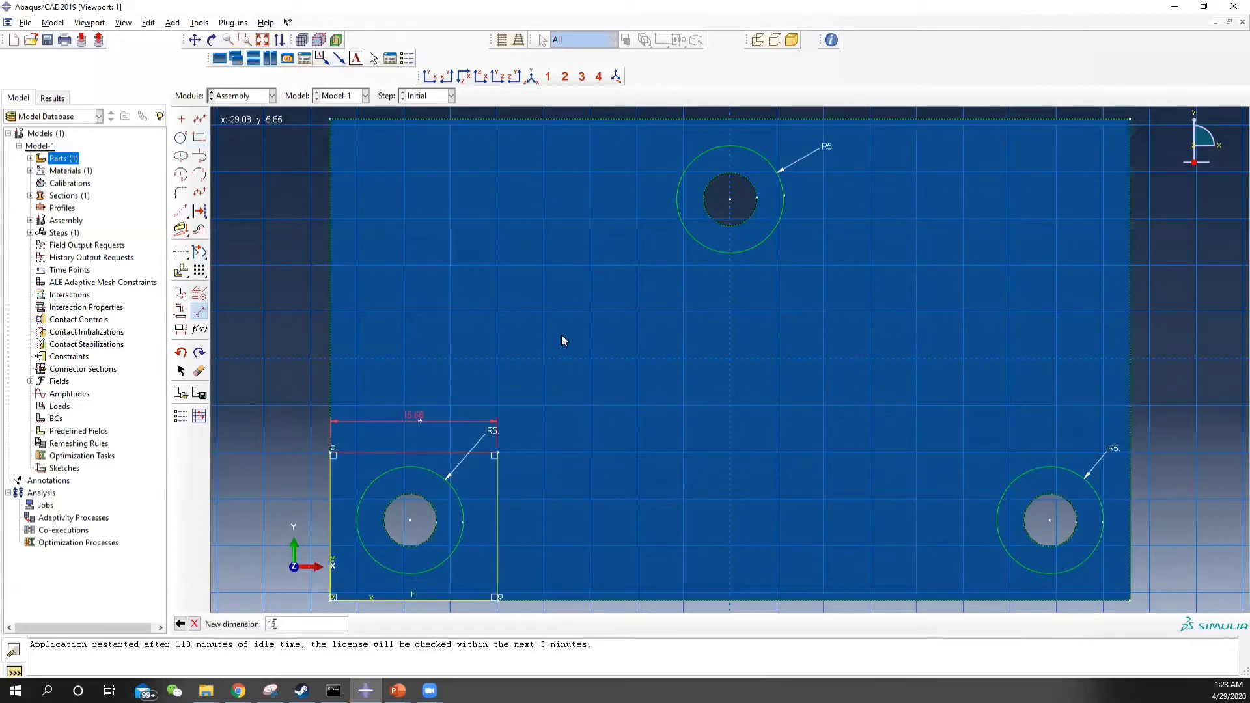
key(Return)
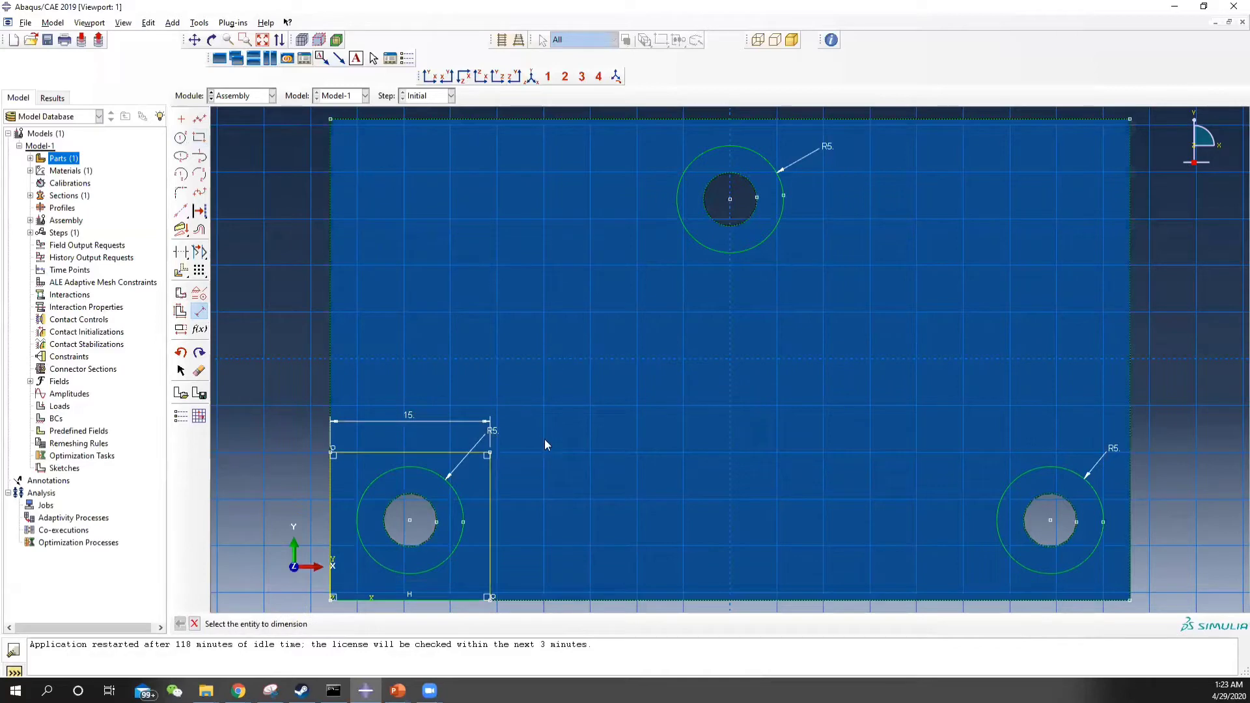
click(492, 511)
click(527, 513)
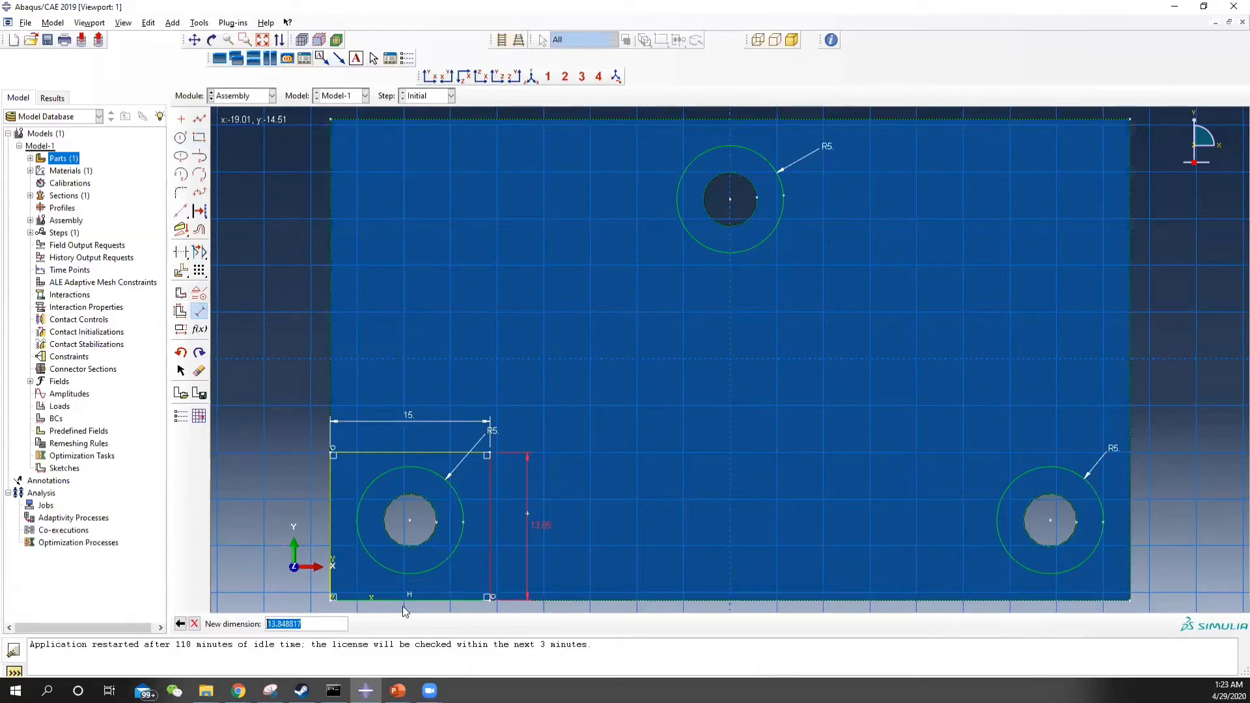
text(15)
key(Return)
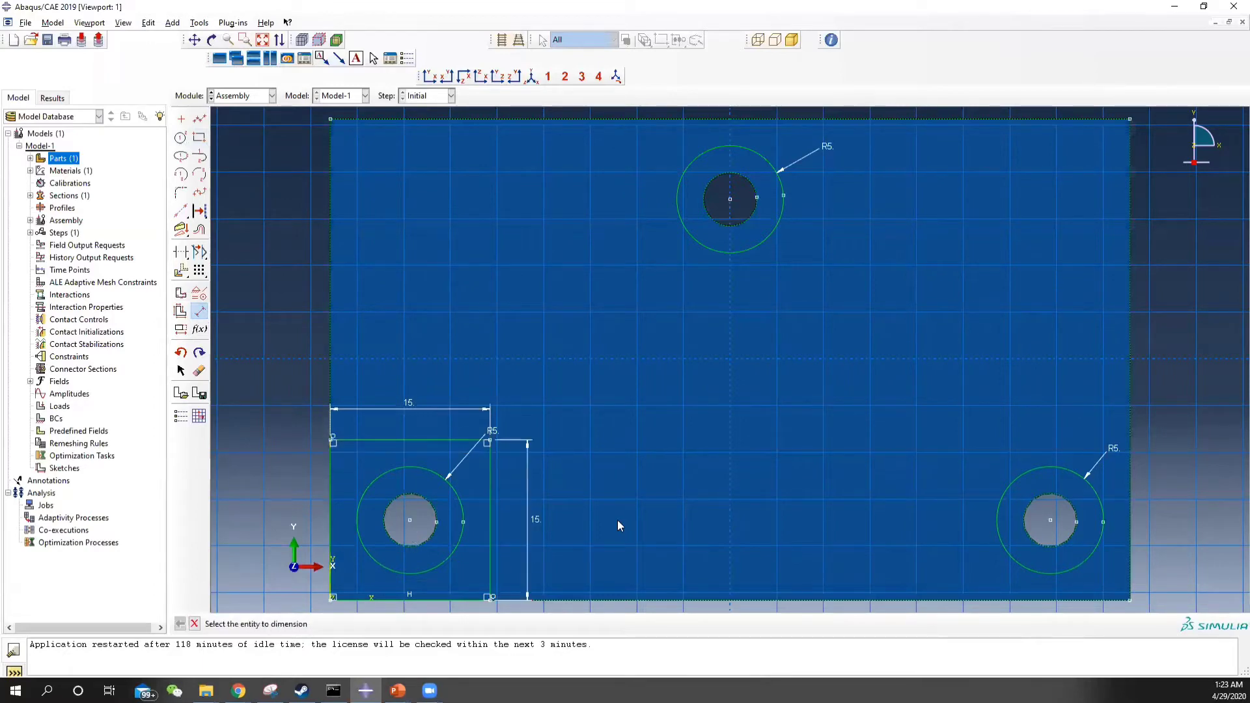
- Draw a rectangle around the lower-right hole and dimension it 15 by 15
click(199, 136)
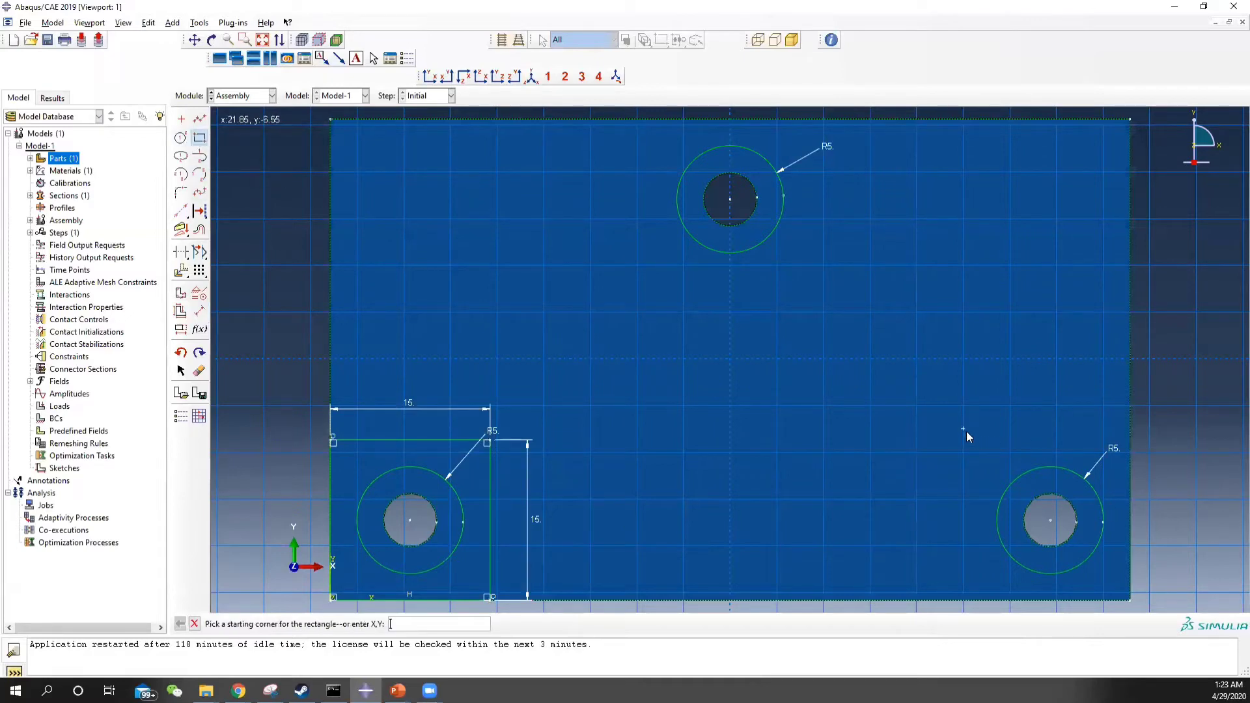
click(964, 431)
click(1128, 597)
click(199, 311)
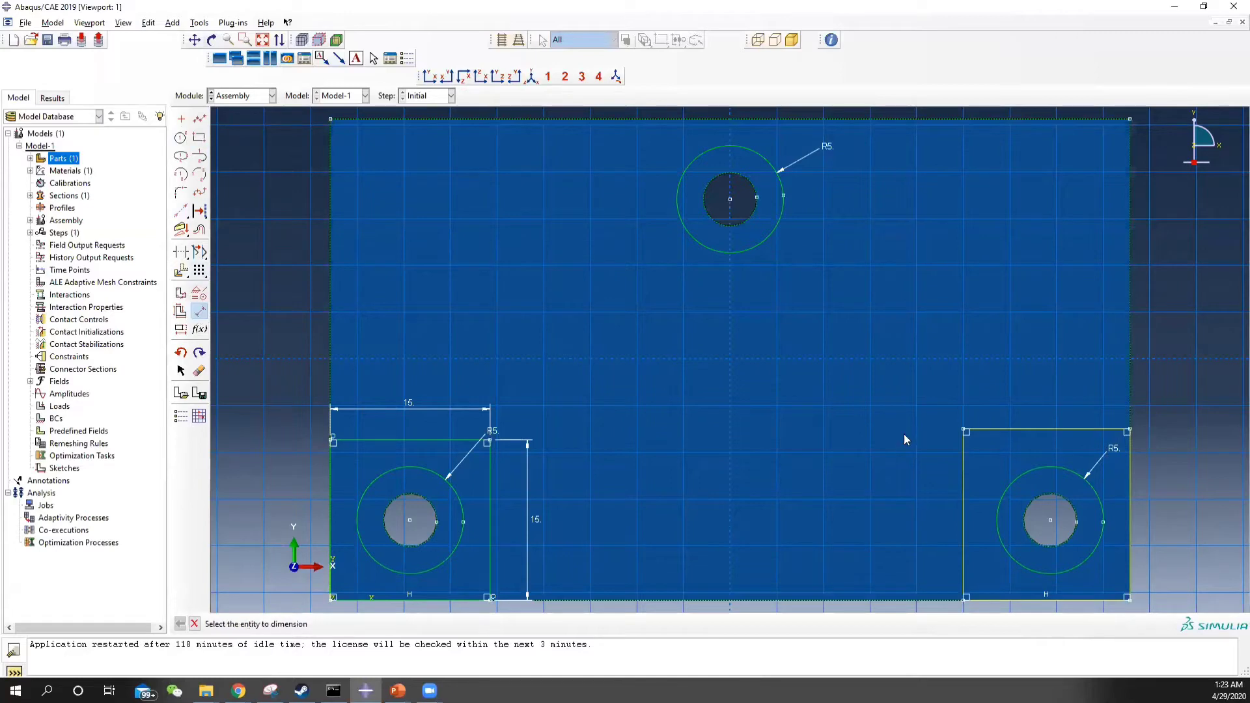
click(1044, 430)
click(1025, 387)
text(15.65)
key(Return)
click(967, 487)
click(898, 495)
text(15)
key(Return)
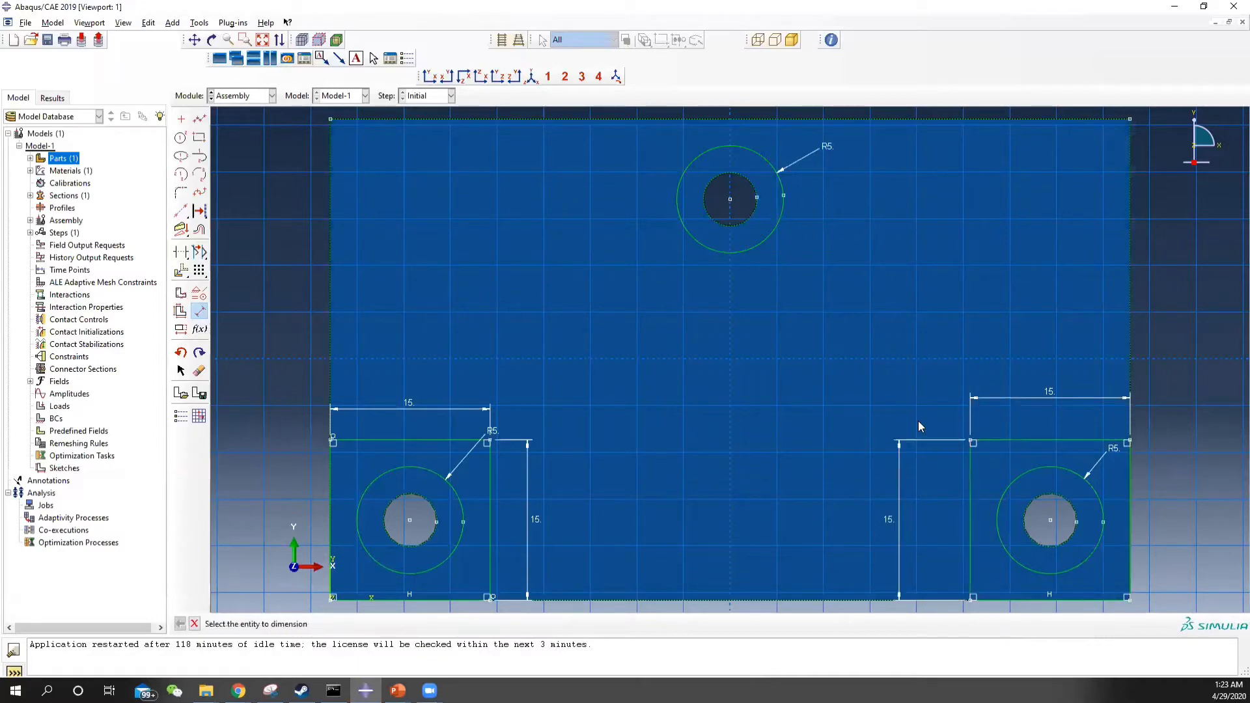
- Draw a rectangle around the top hole and dimension it 15 by 15
click(199, 137)
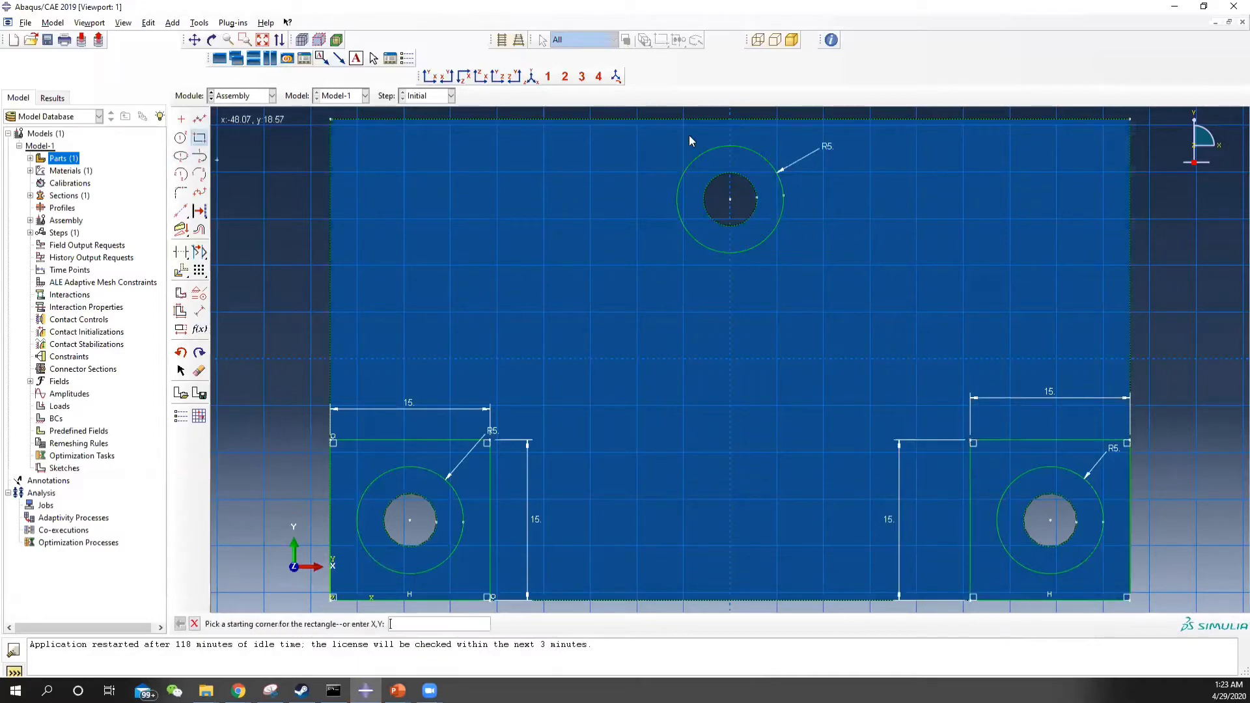
click(639, 123)
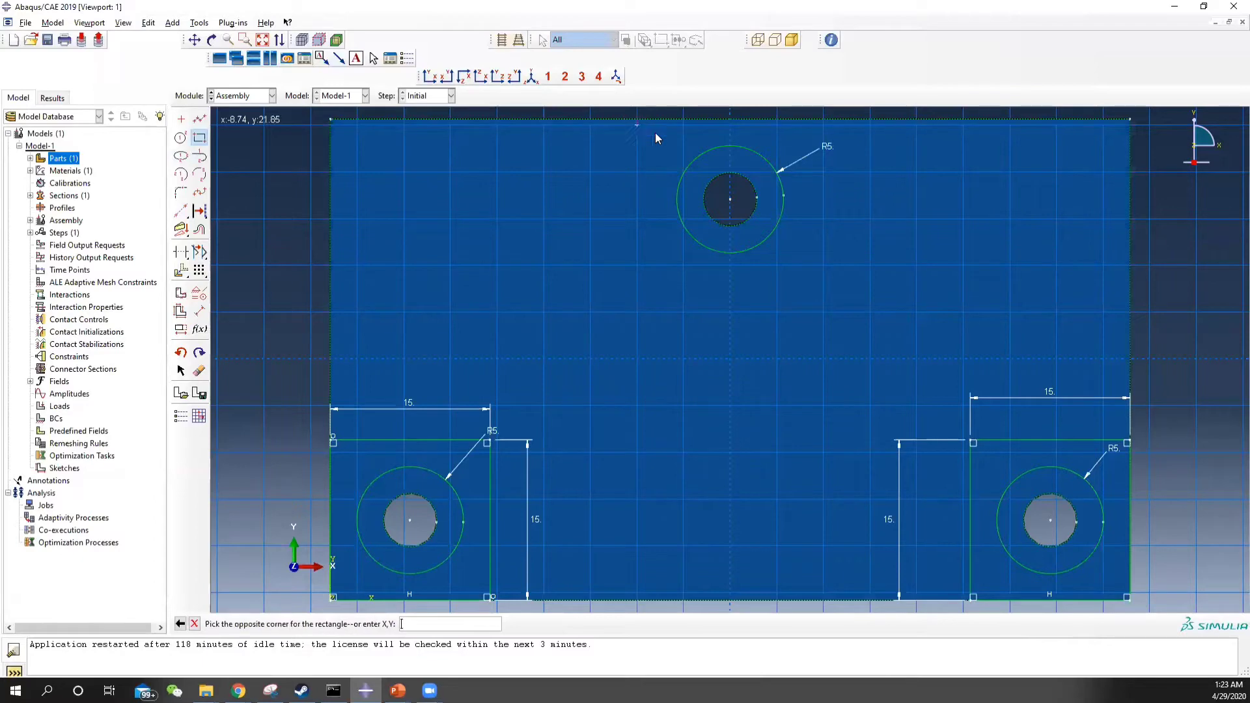
key(Escape)
click(819, 265)
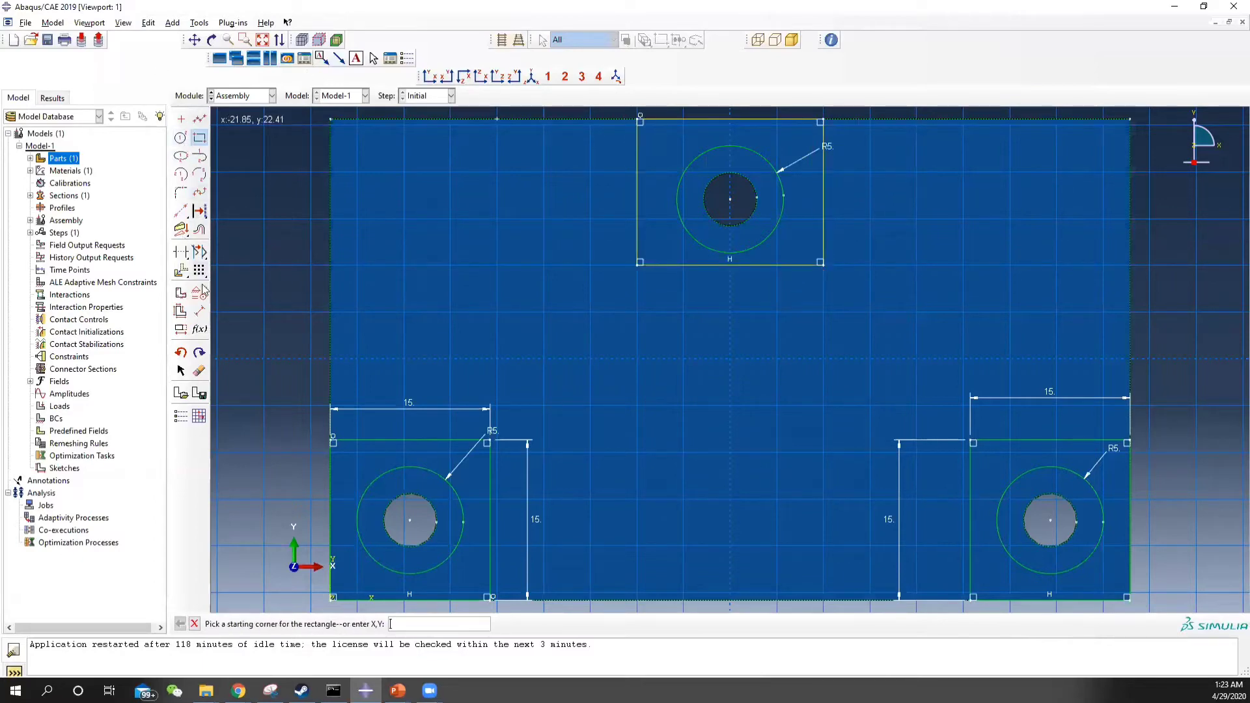
click(199, 311)
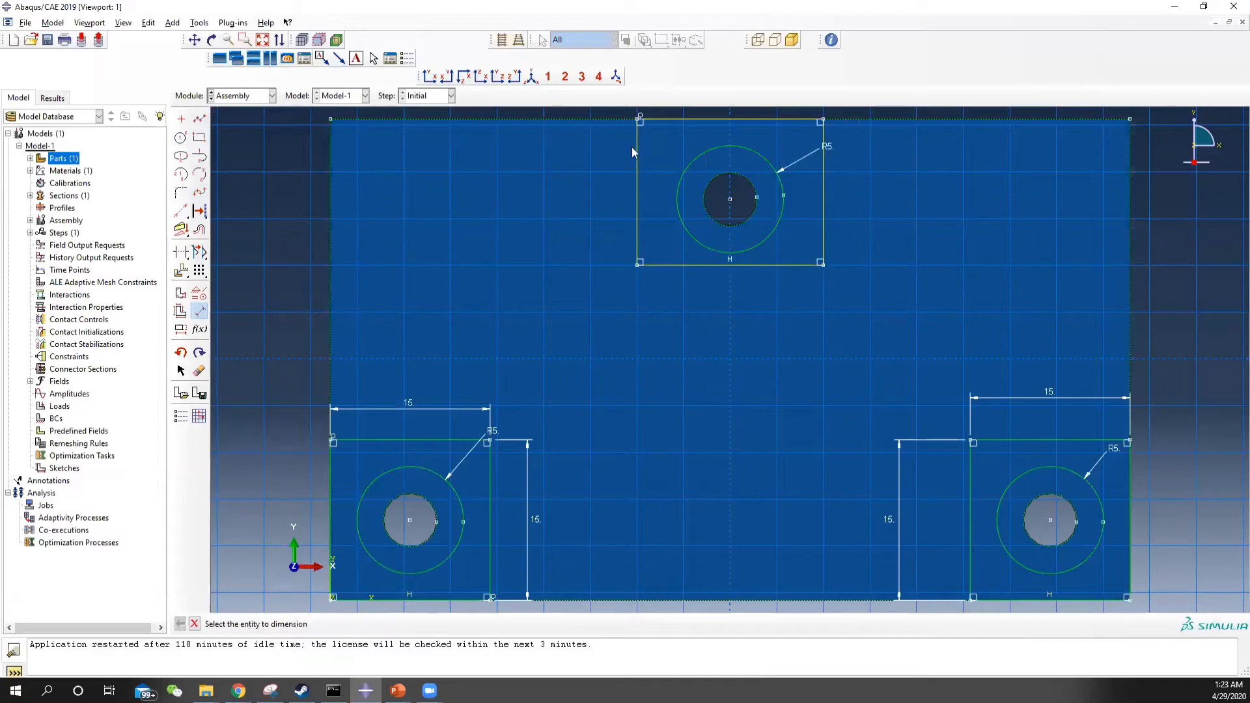
click(685, 267)
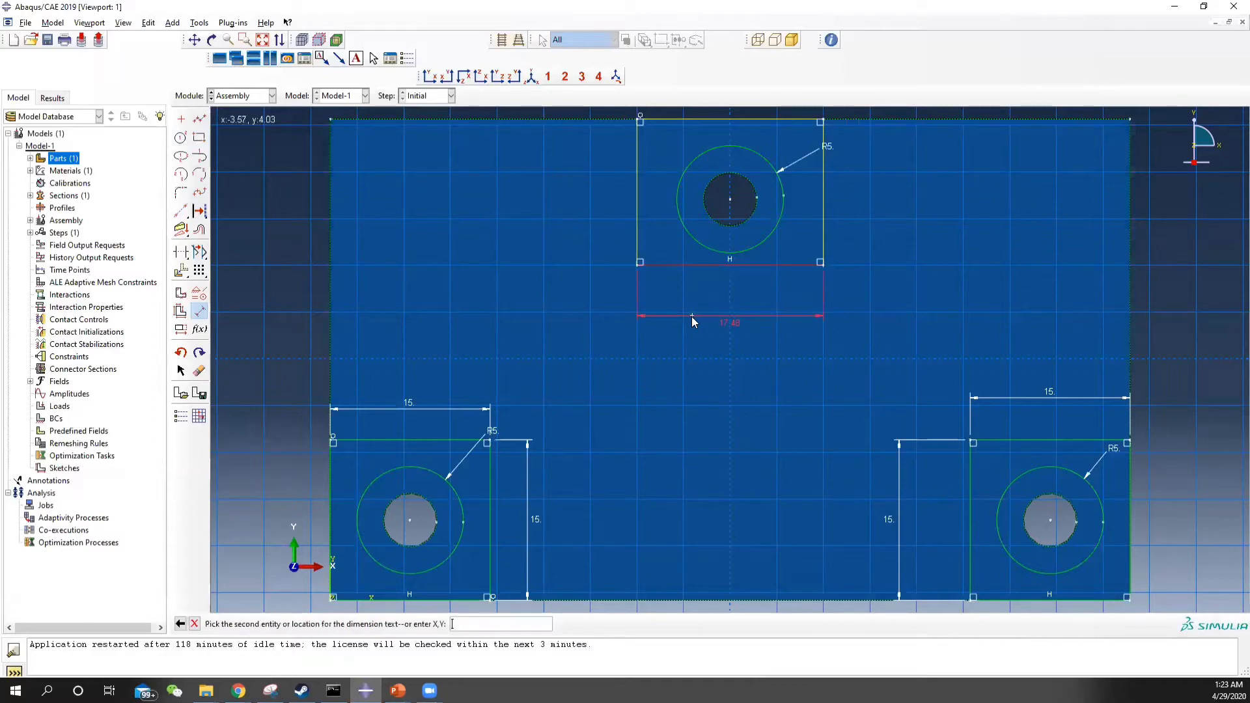
click(772, 306)
text(15)
key(Return)
click(798, 193)
click(878, 203)
text(15)
key(Return)
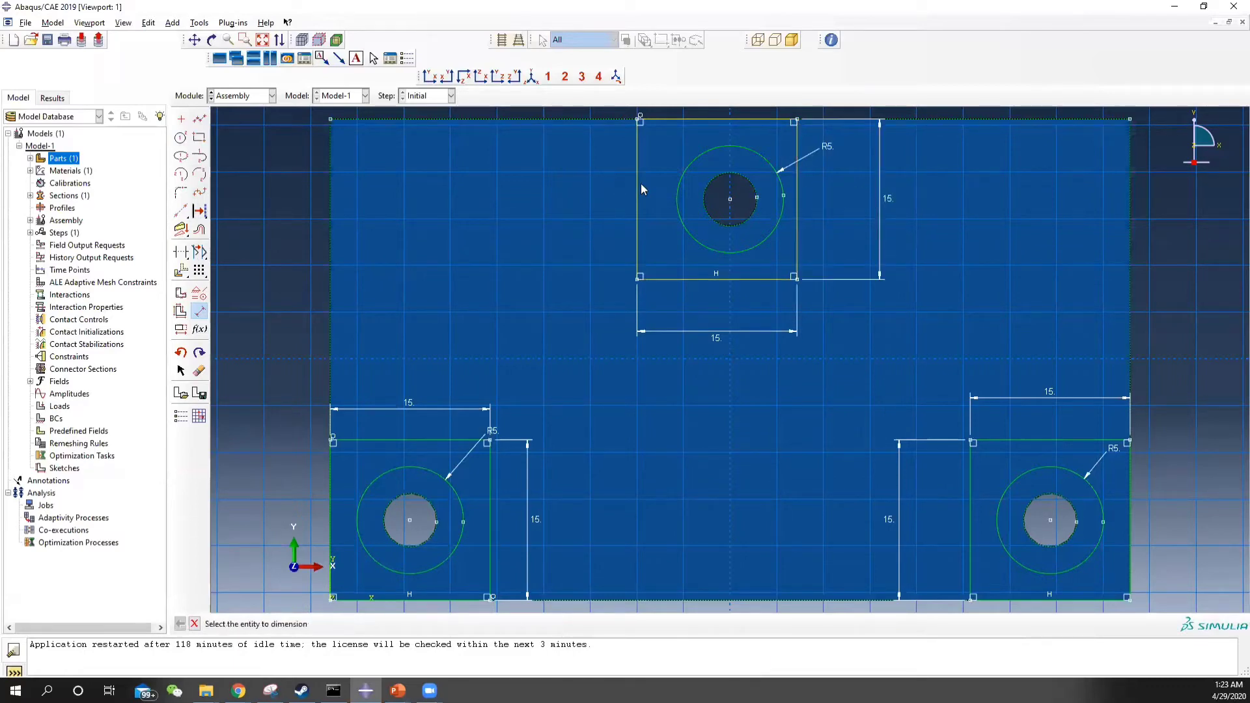
- Dimension the top square's left edge 30 from the plate's left edge
click(610, 188)
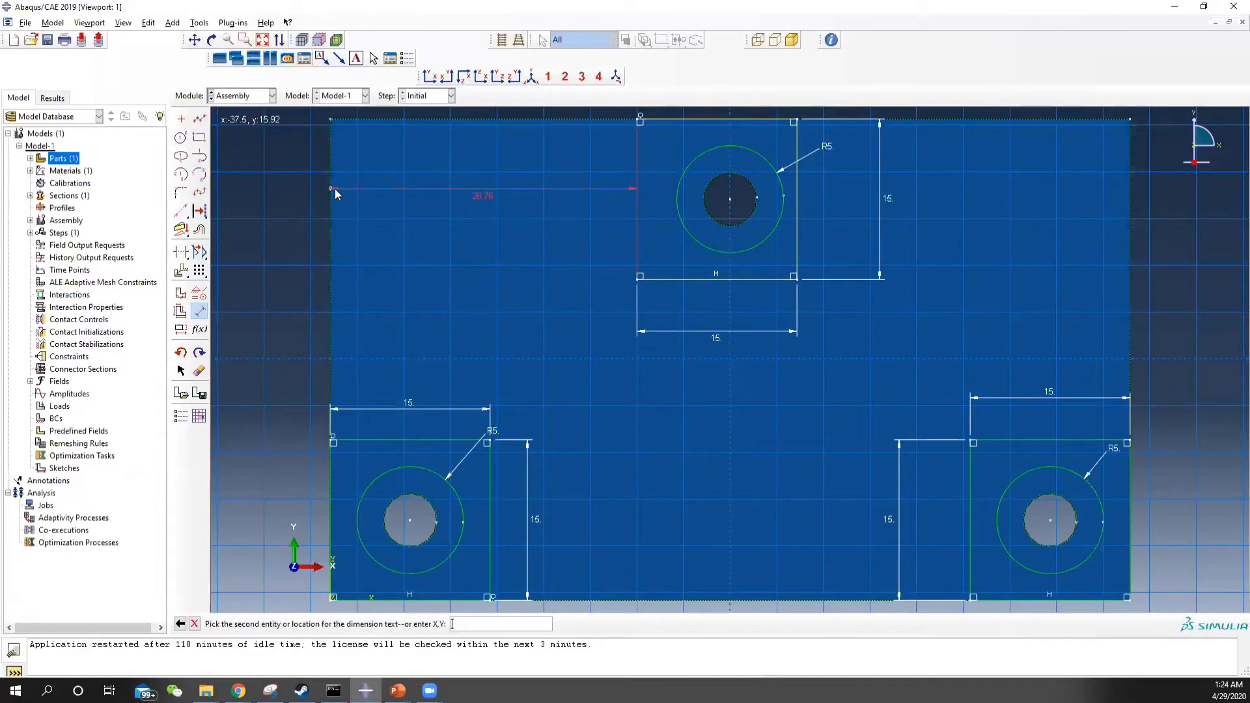
click(335, 190)
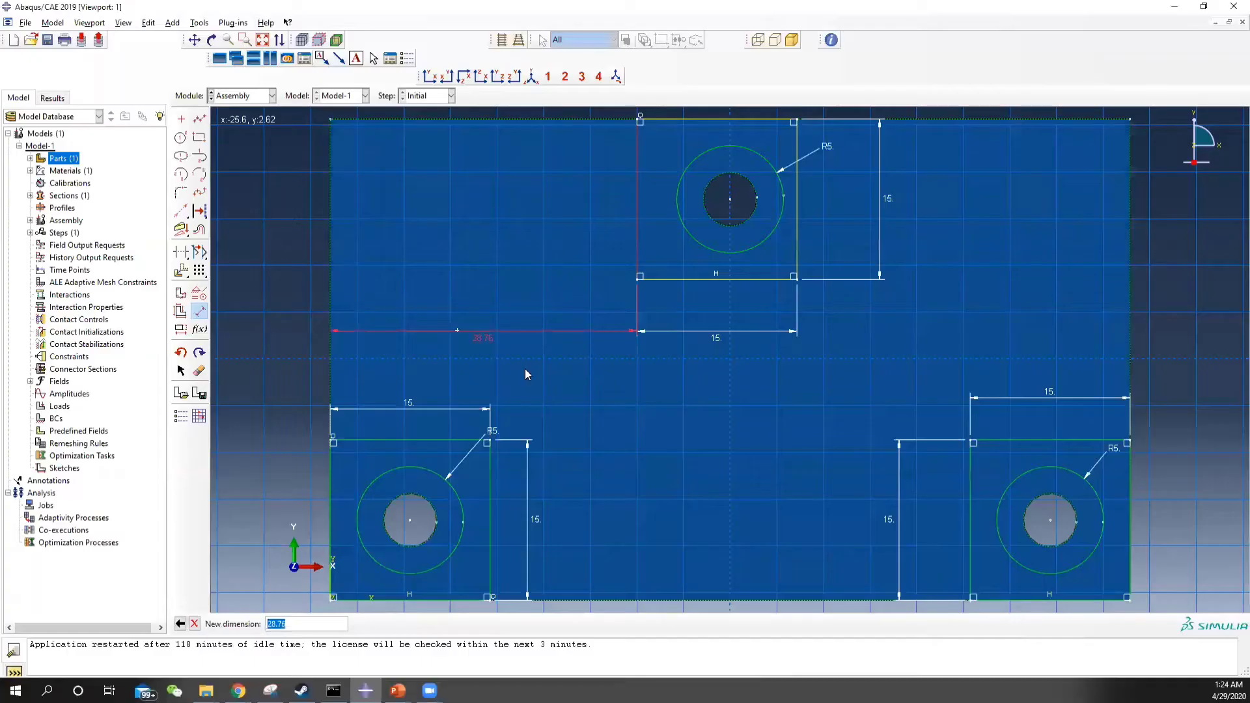
text(30)
key(Return)
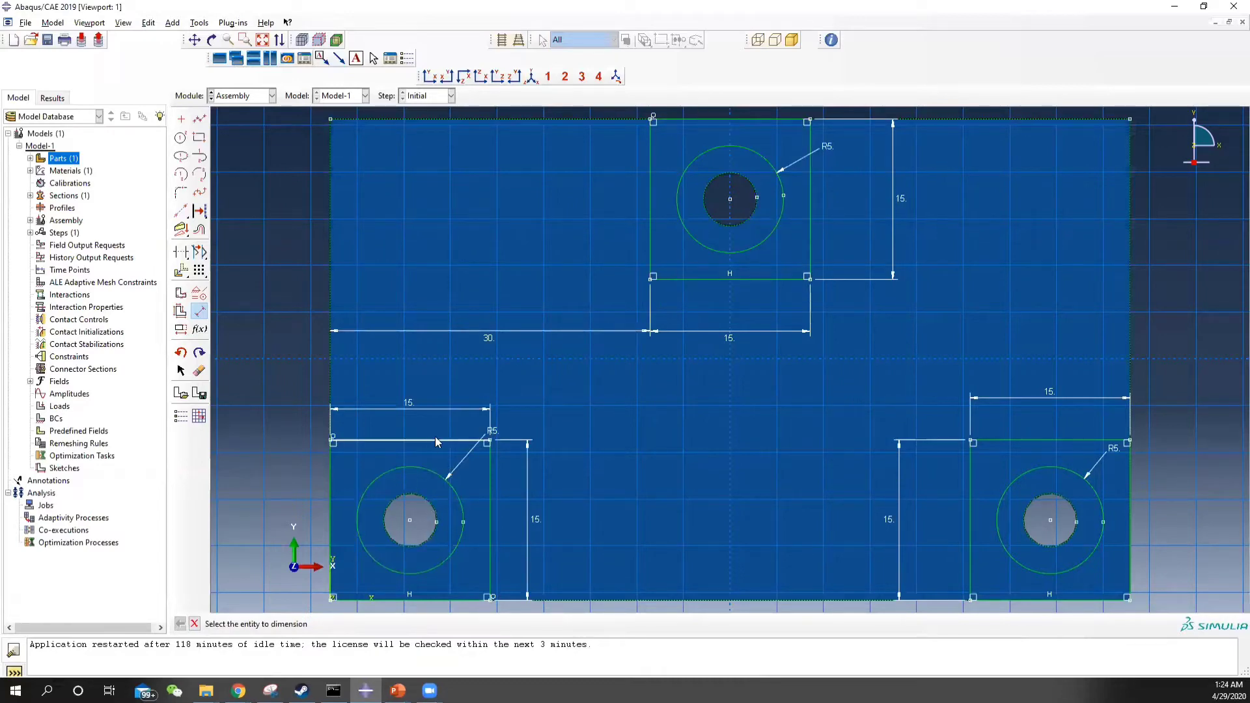
click(194, 624)
- Apply the square partition, then select the central face and right edge for a new sketch
click(309, 624)
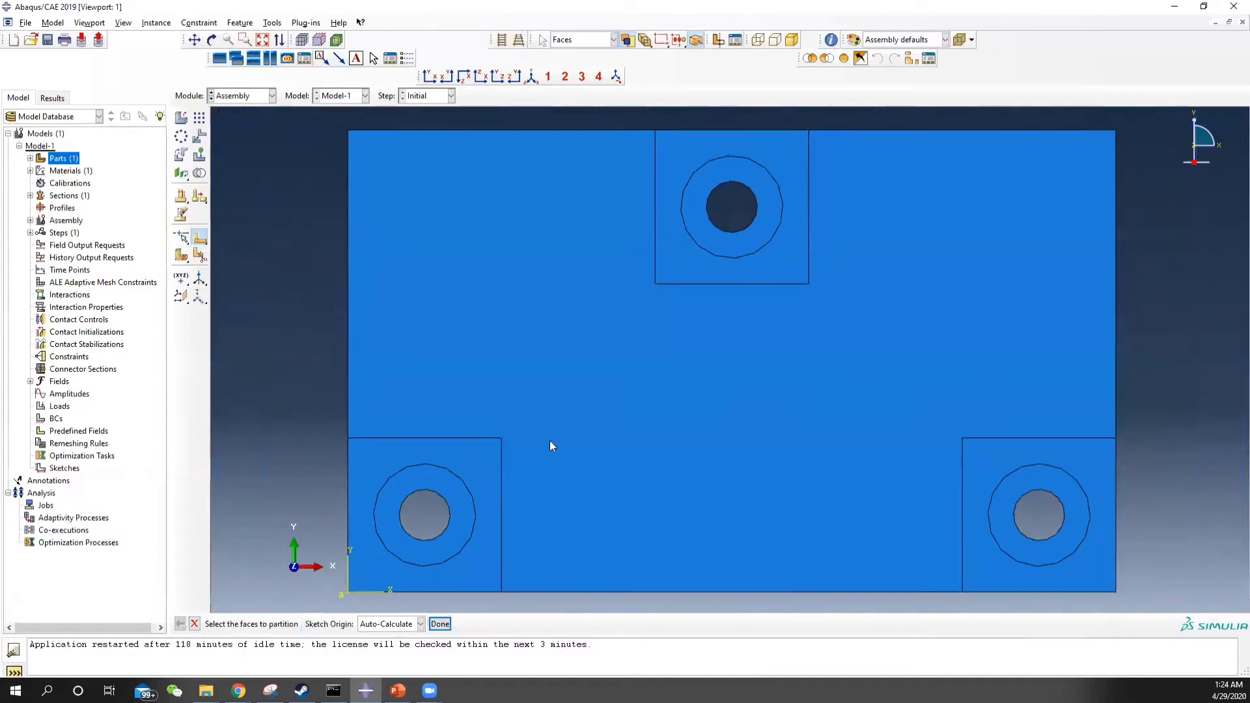
click(583, 459)
click(440, 624)
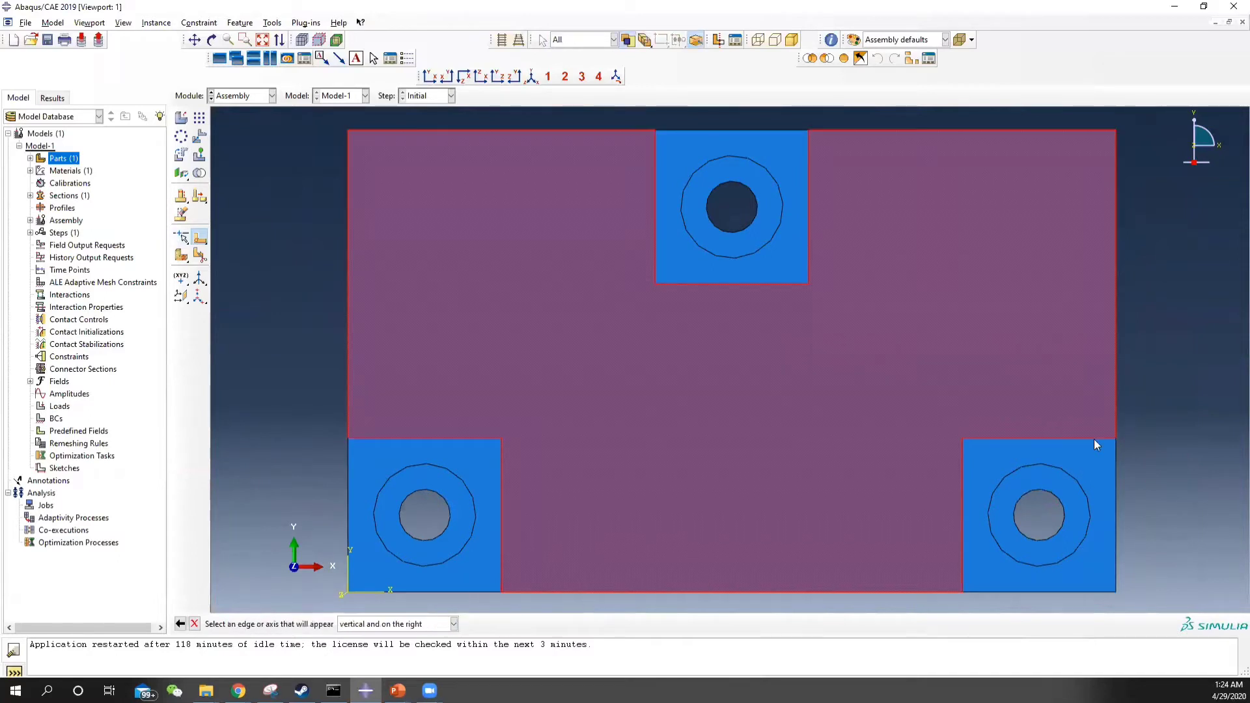
click(1114, 380)
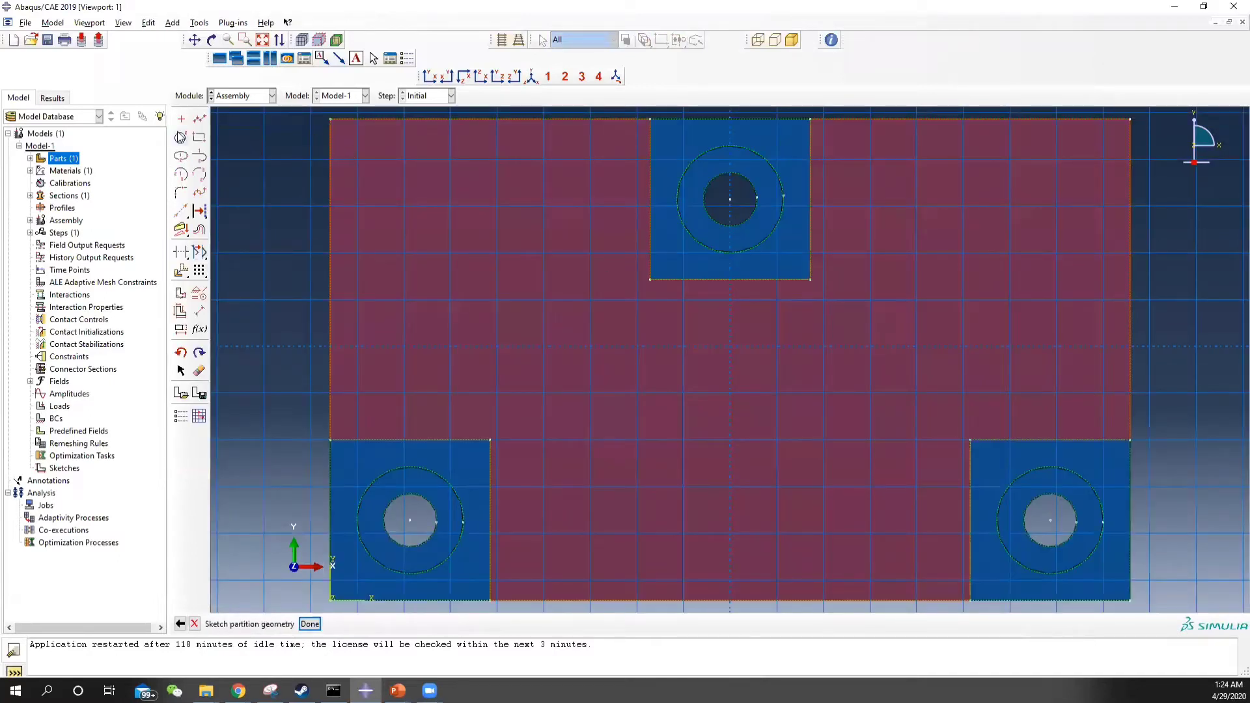
- Draw a vertical line up from the lower-left square and a horizontal line to the lower-right square
click(199, 118)
click(490, 440)
click(490, 117)
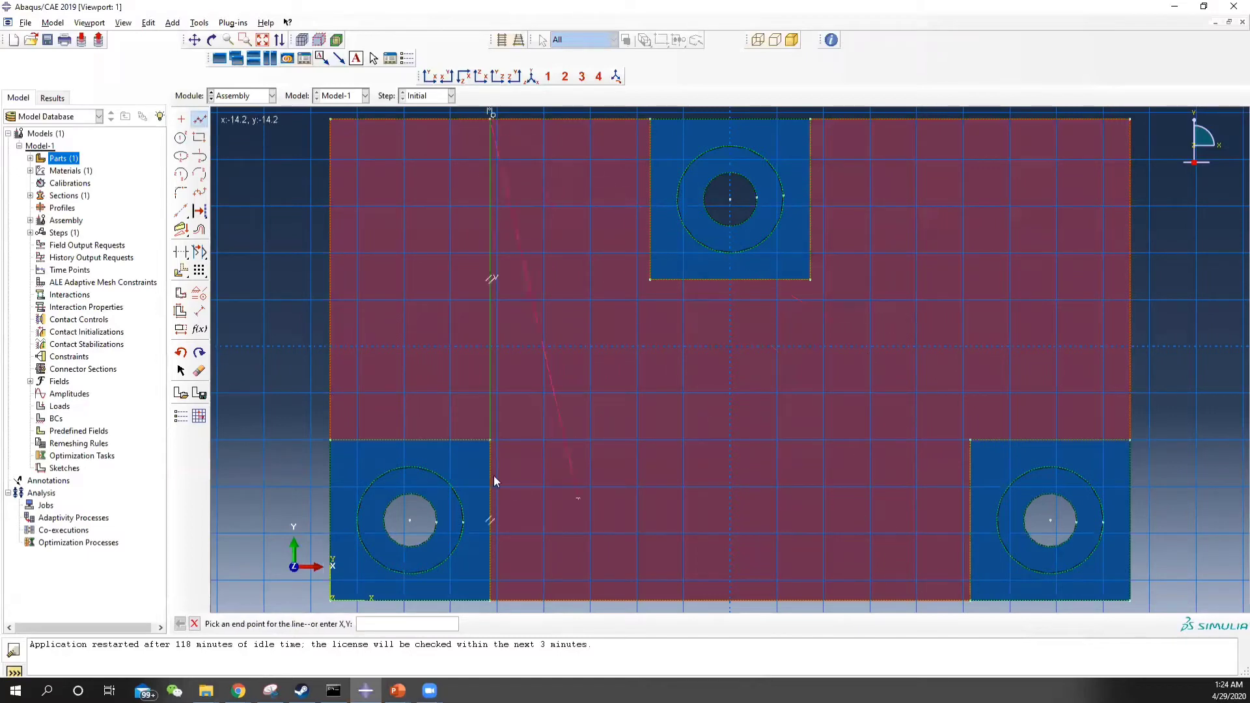
middle_click(501, 292)
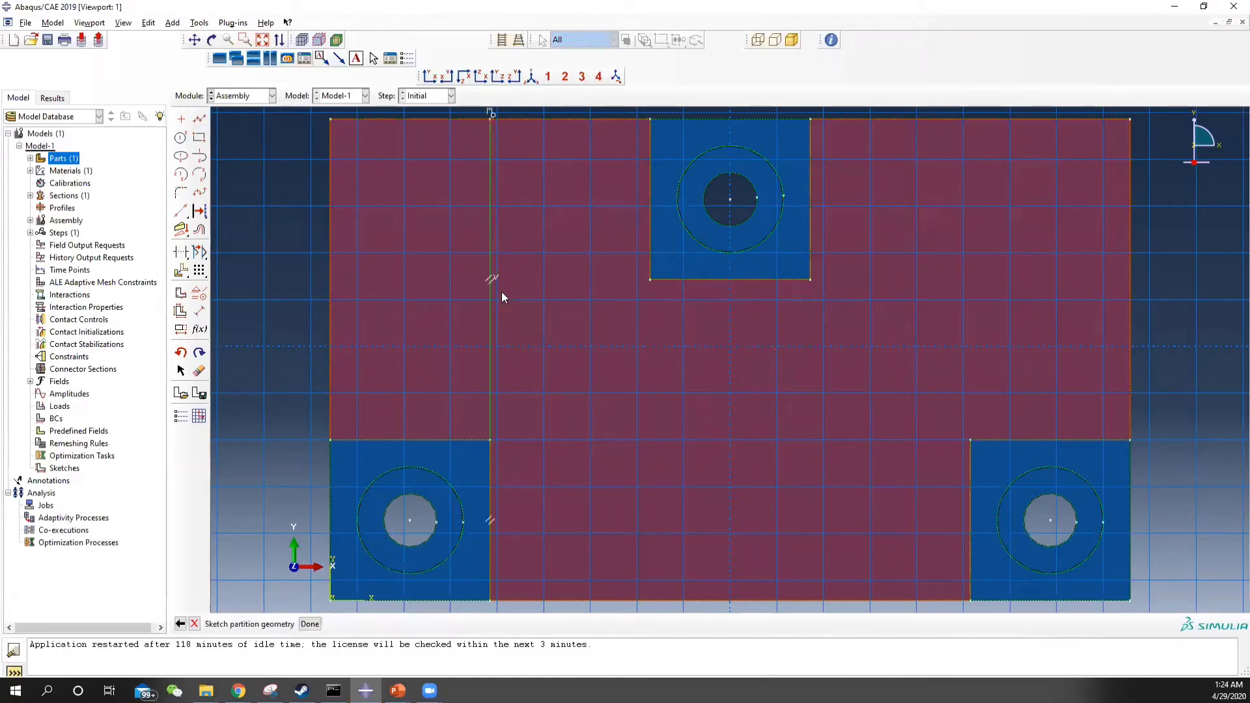
click(199, 118)
click(492, 441)
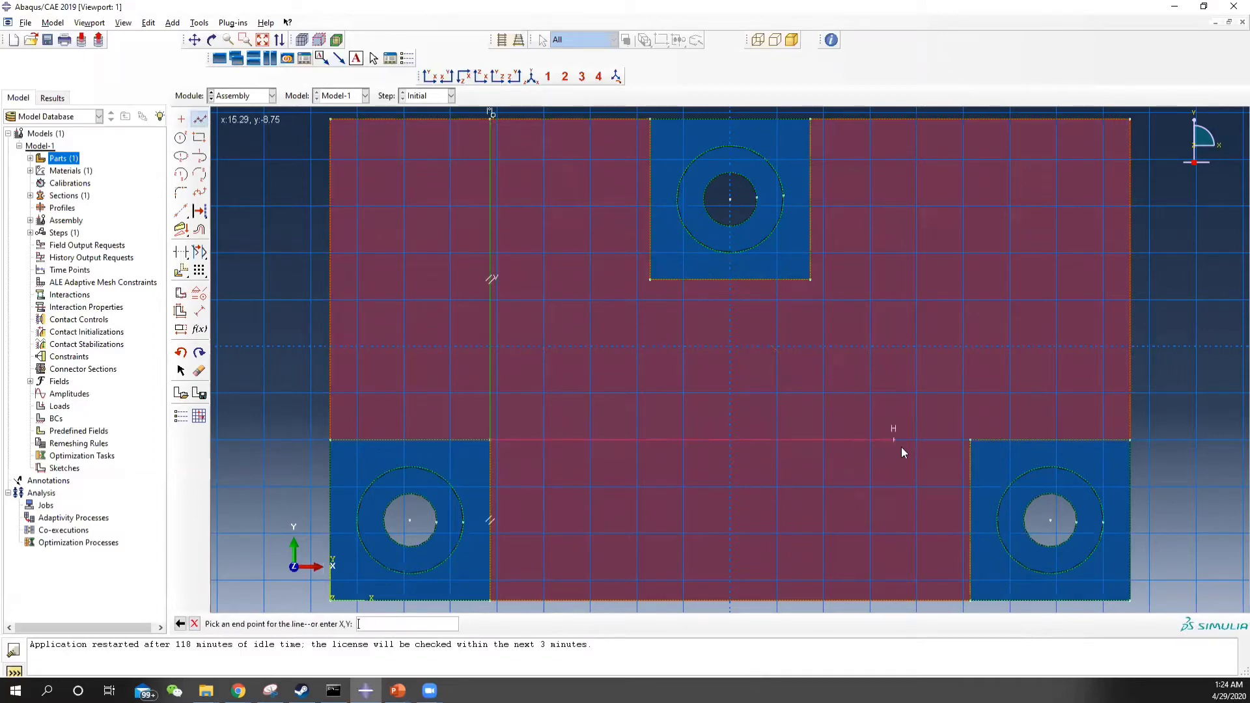
click(967, 441)
middle_click(987, 503)
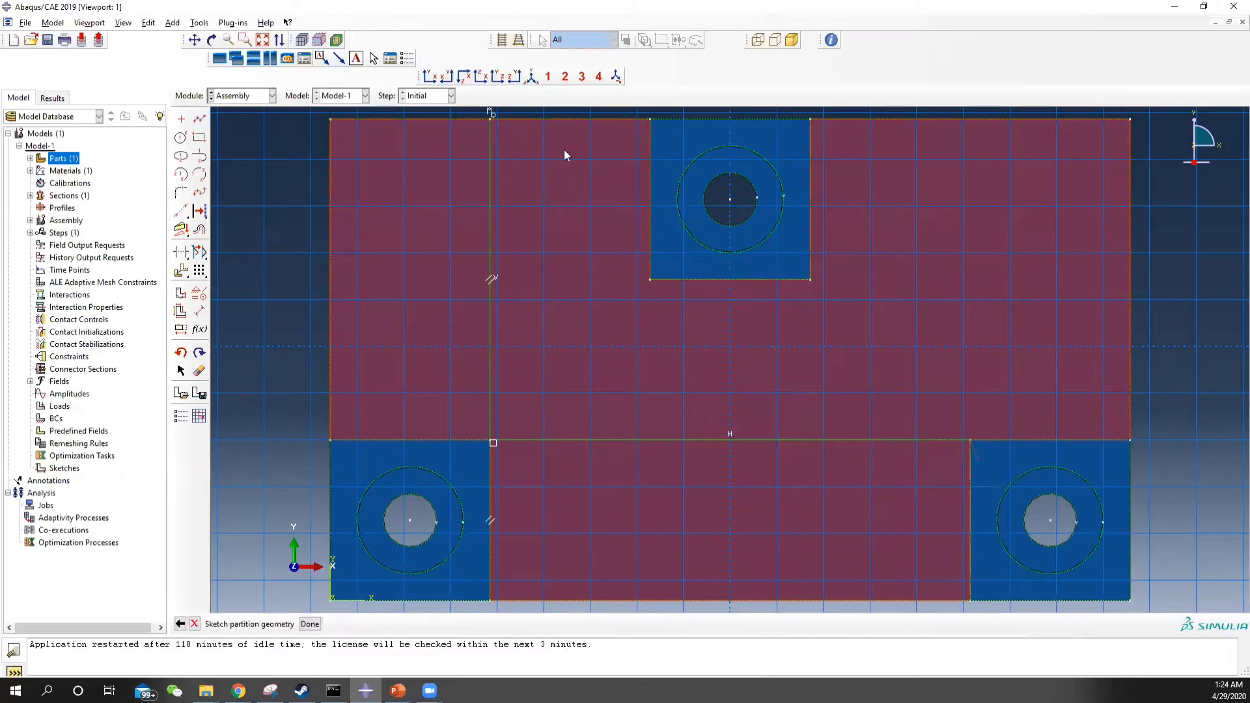
- Draw a vertical line up from the lower-right square and a line from the top square's left corner
click(199, 118)
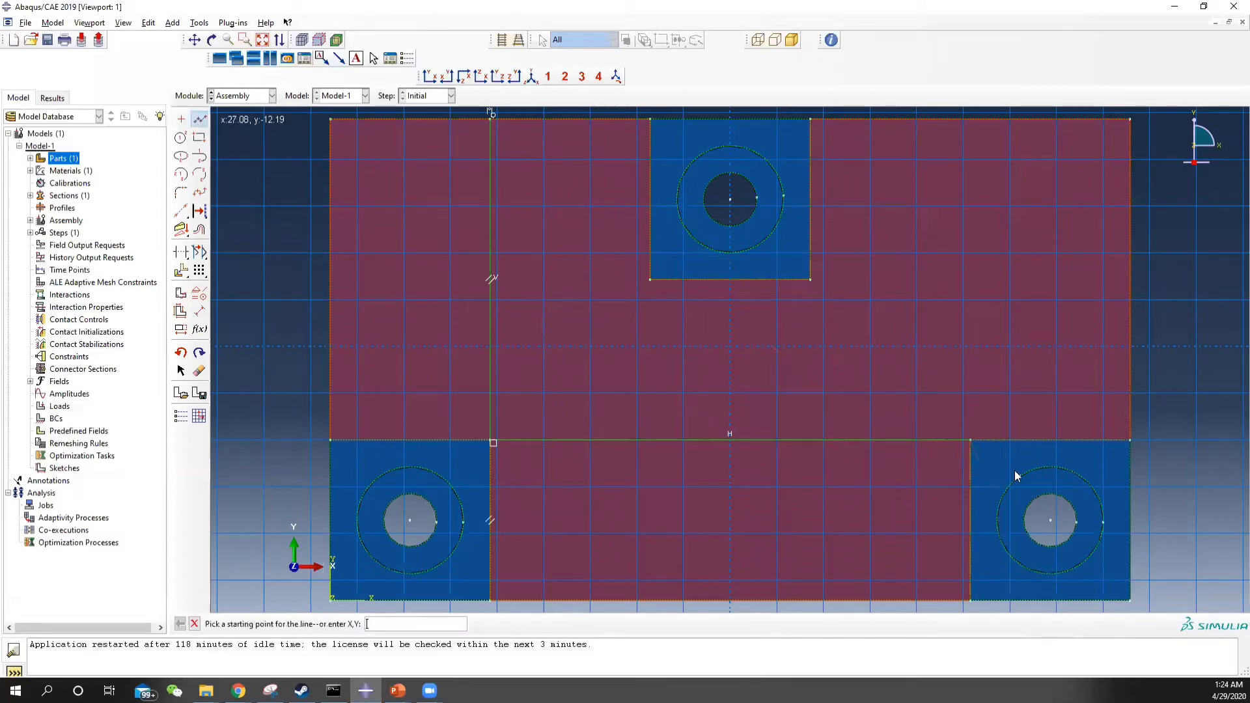
click(971, 439)
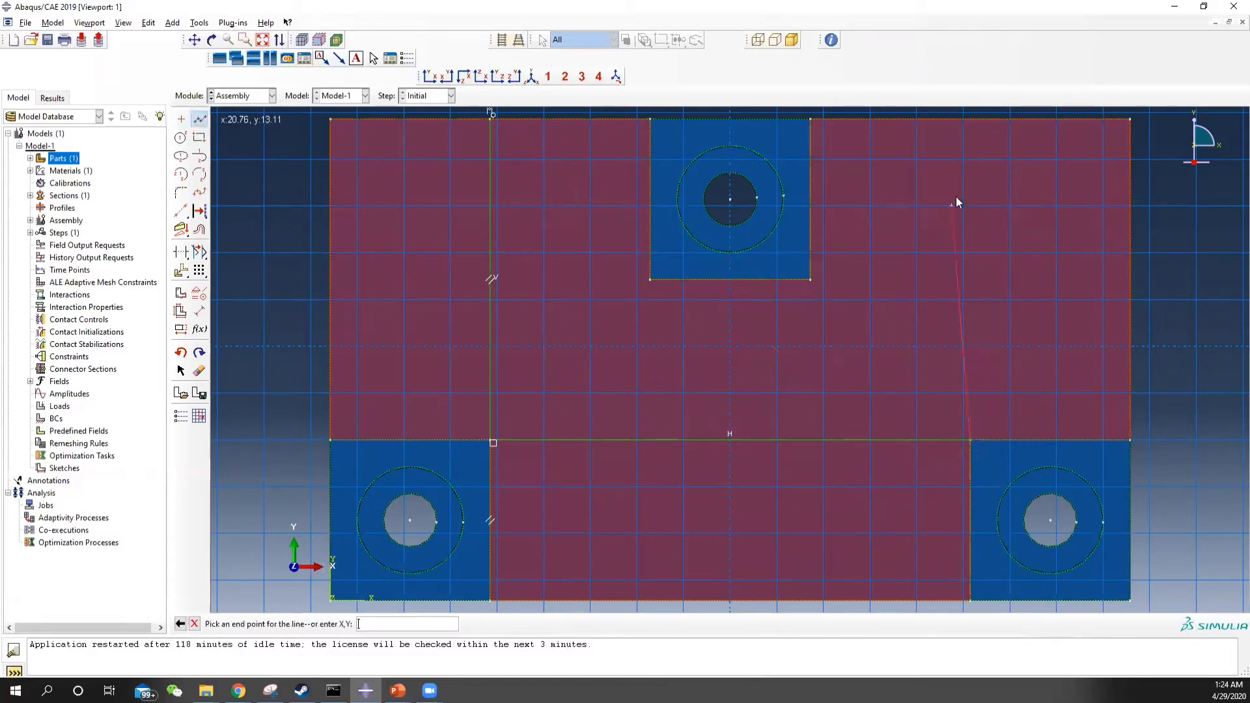
click(975, 120)
middle_click(1029, 244)
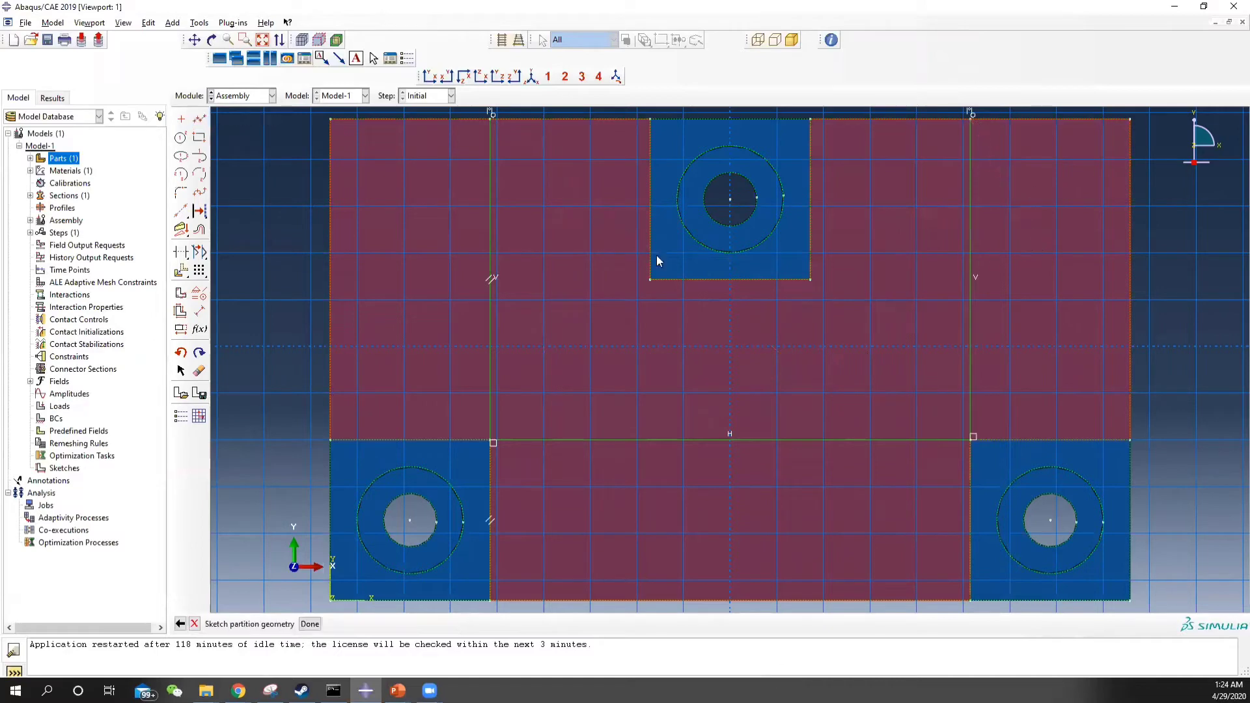
click(199, 119)
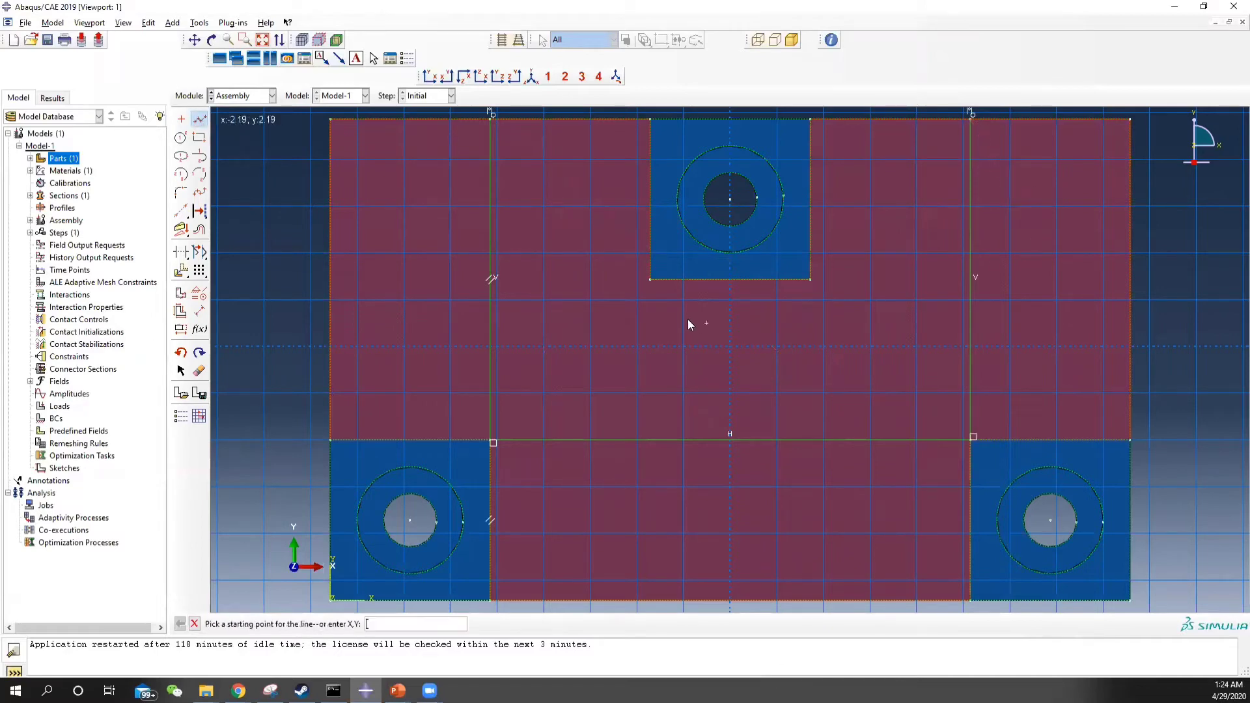
click(650, 279)
click(489, 279)
middle_click(580, 284)
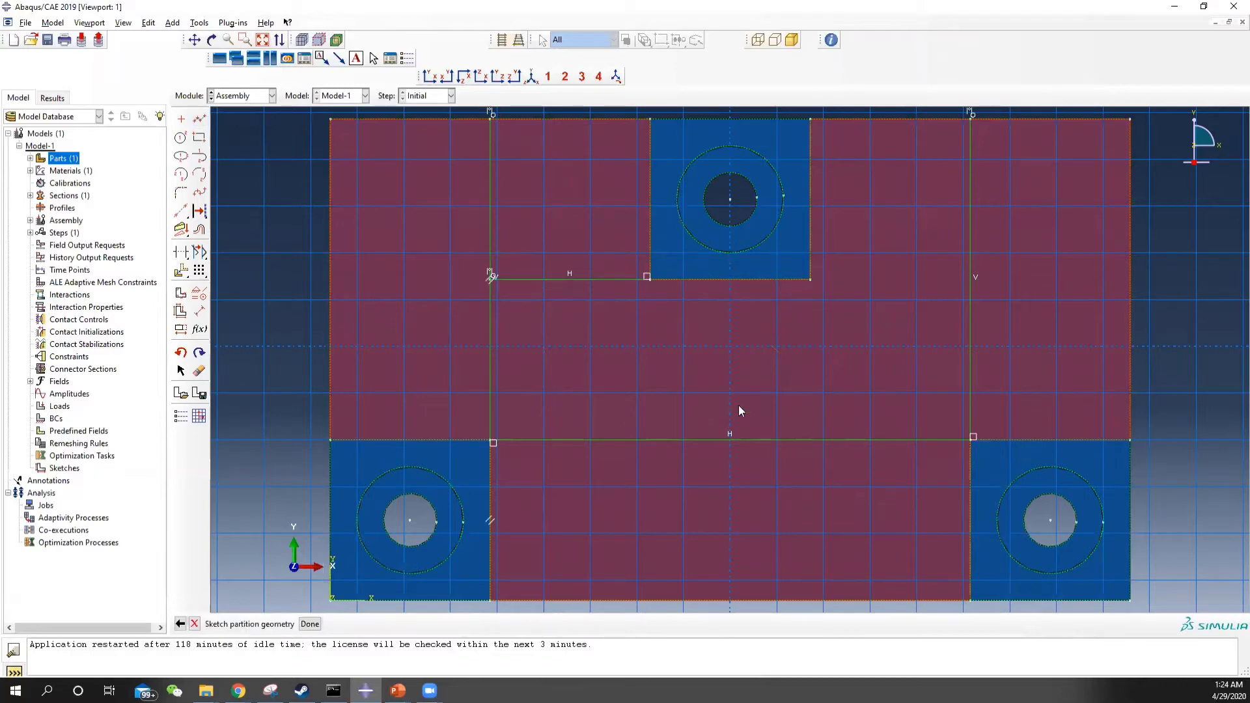
- Draw a line from the top square's bottom-right corner to the right vertical line and apply
click(200, 118)
click(809, 279)
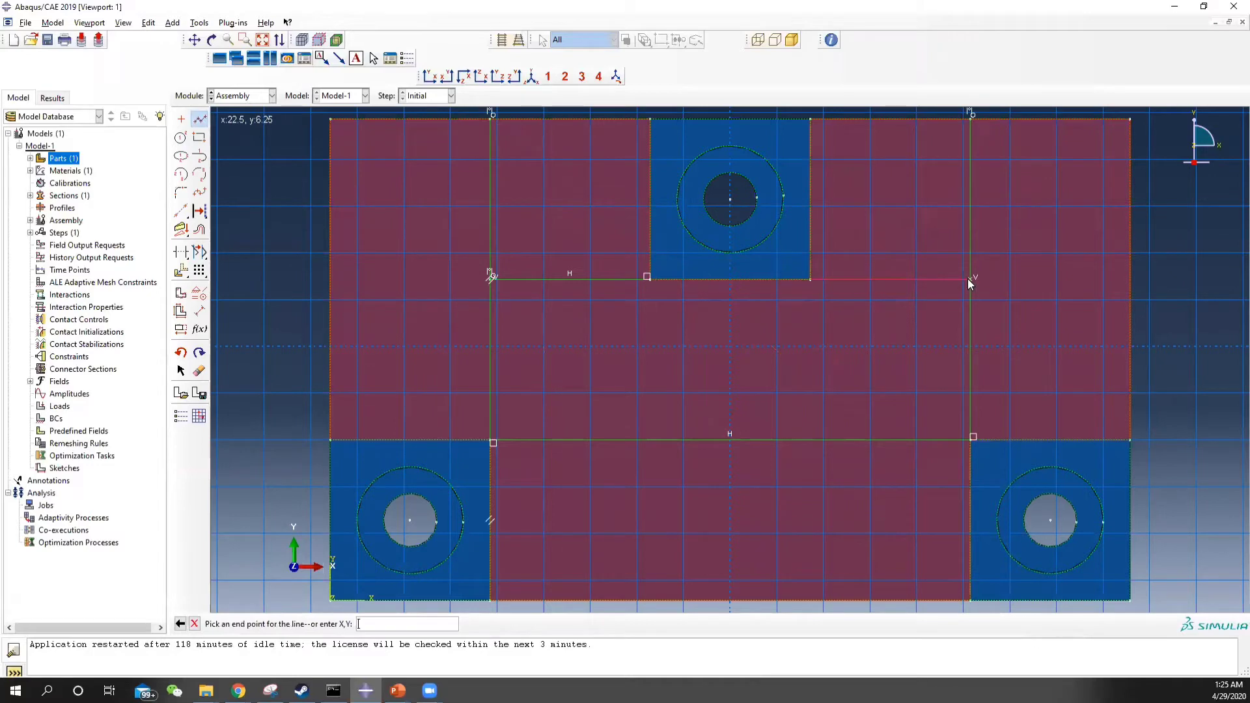
click(967, 279)
middle_click(967, 278)
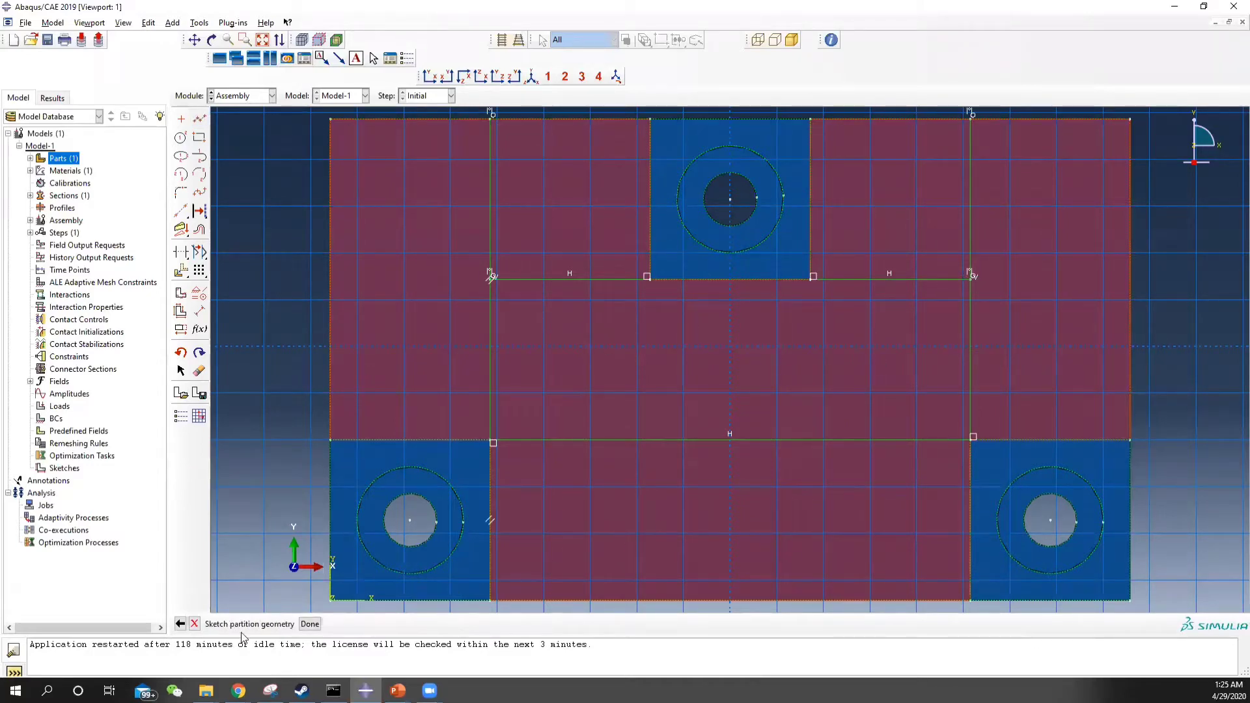
click(306, 624)
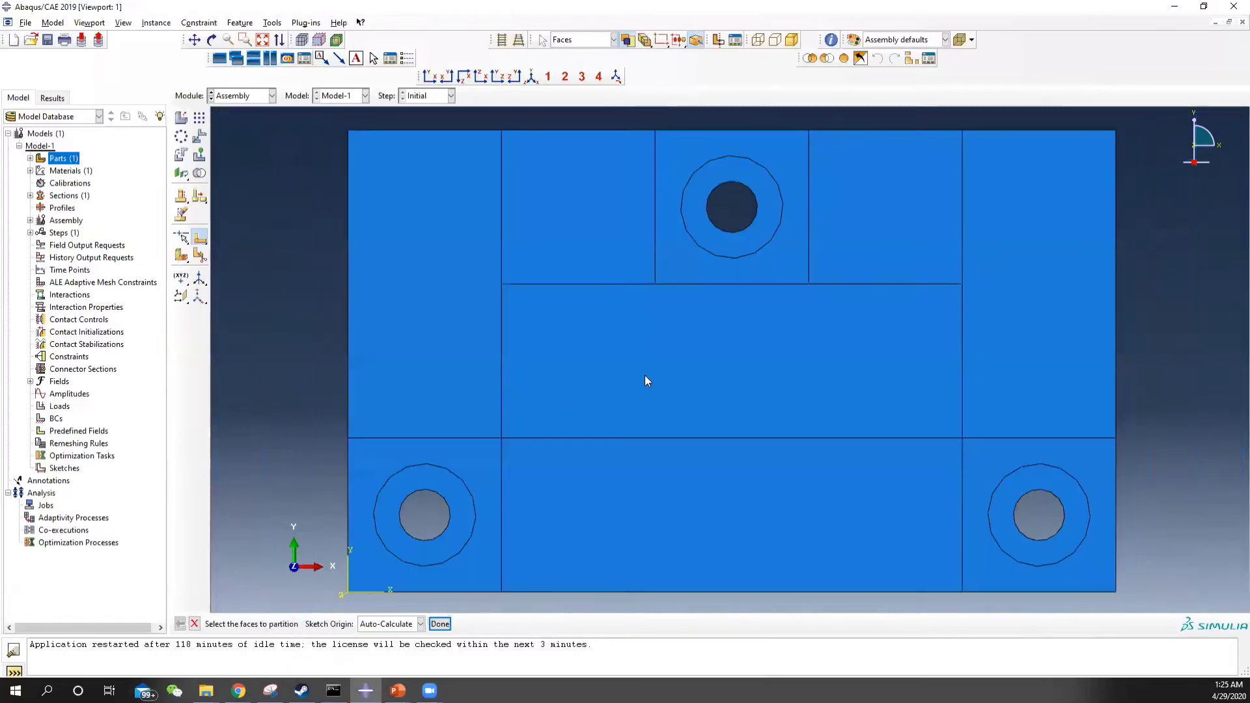
- Switch to the Interaction module and place reference point RP-1 at the top hole's centre
click(240, 96)
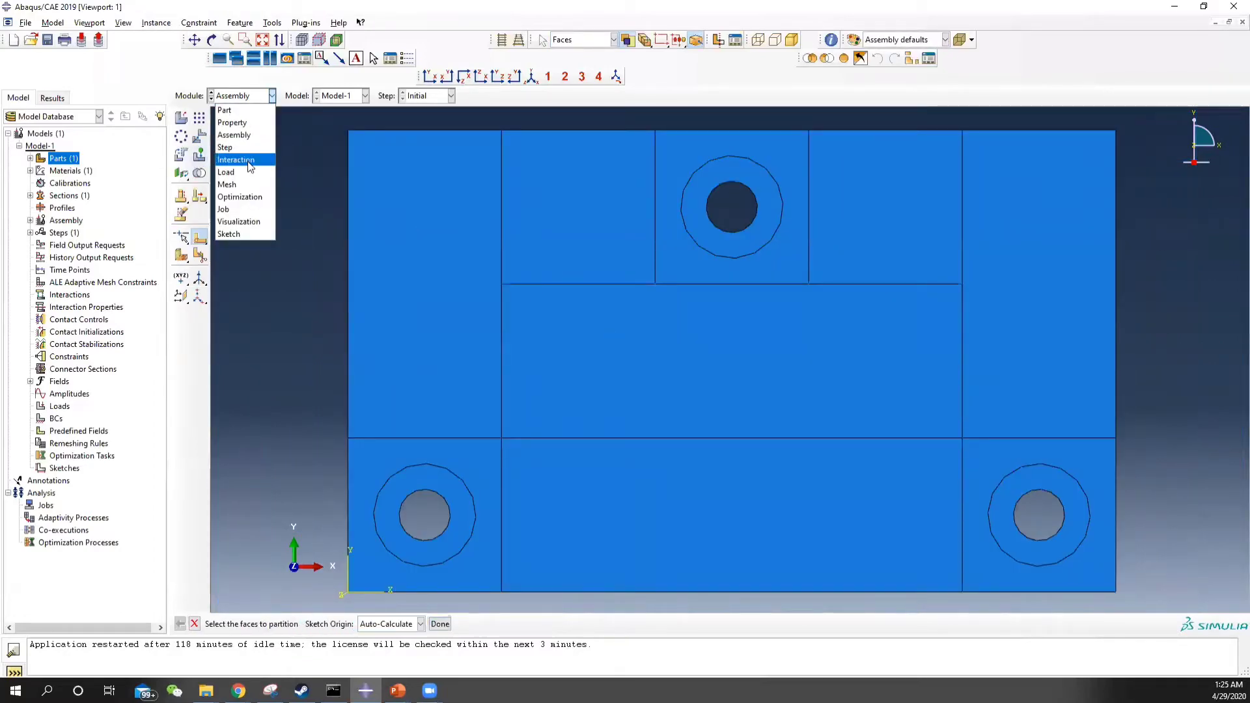
click(248, 163)
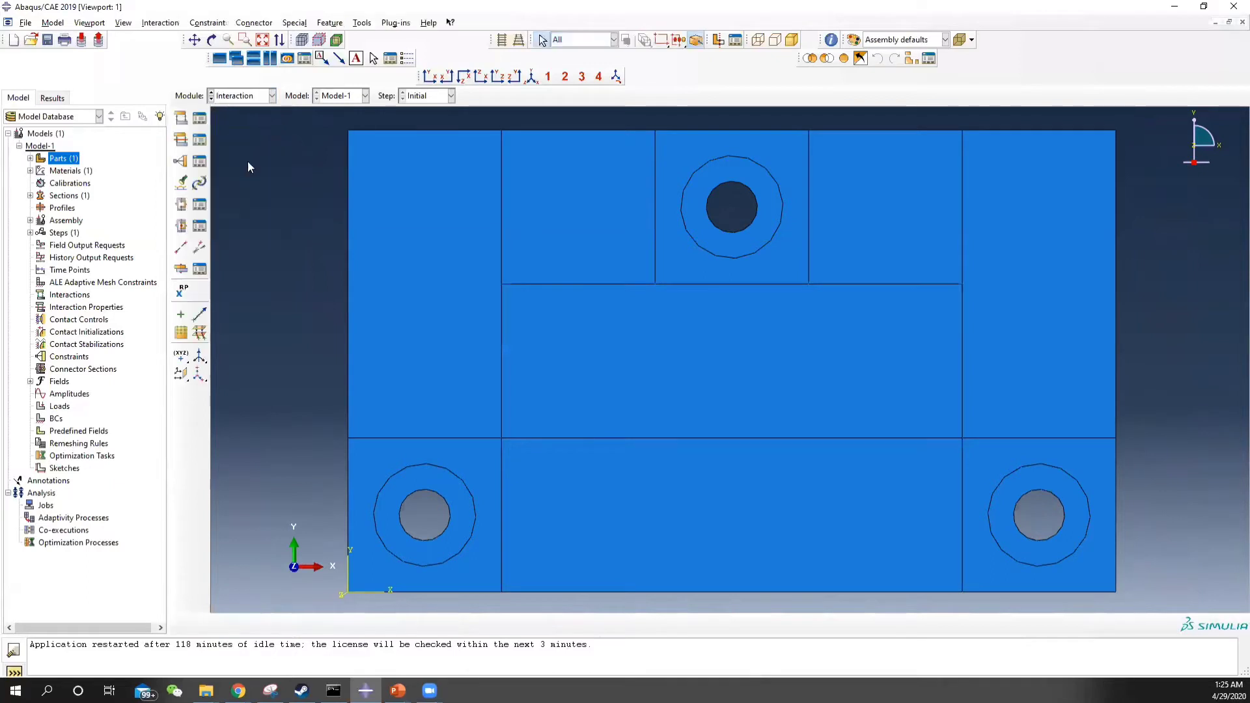
click(181, 291)
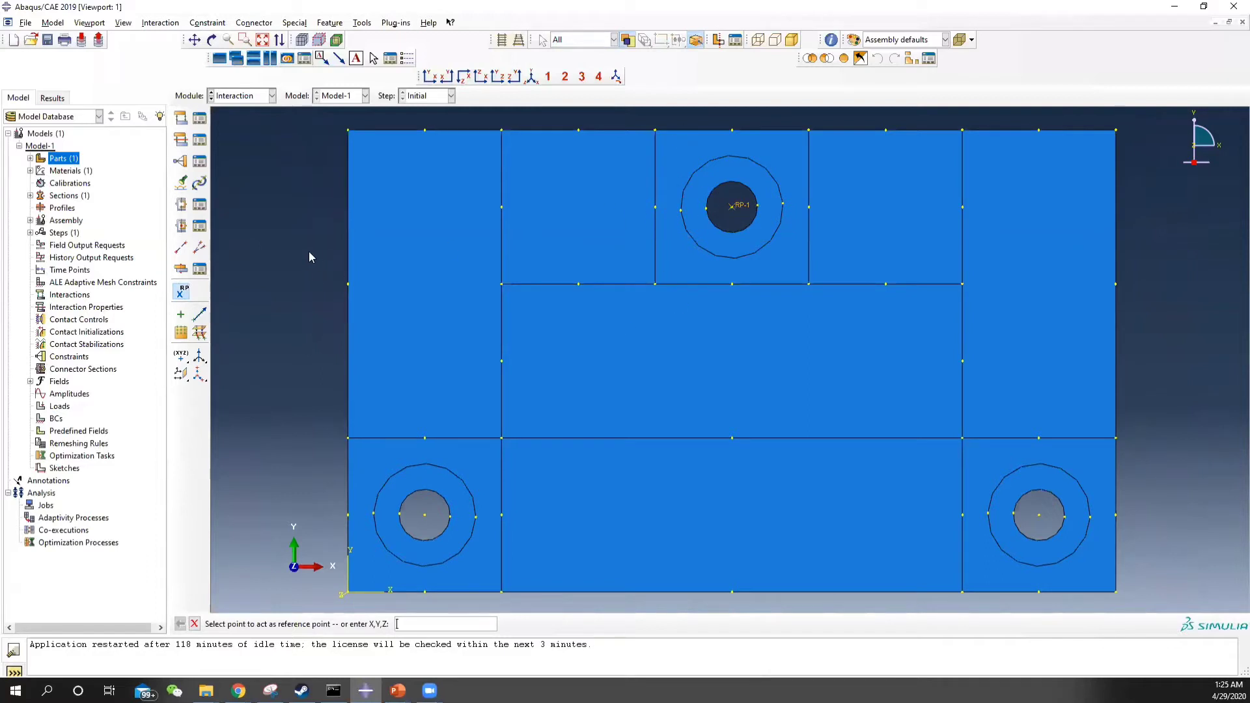
- Create a kinematic Coupling constraint with RP-1 as control point and the top hole's surface
click(200, 162)
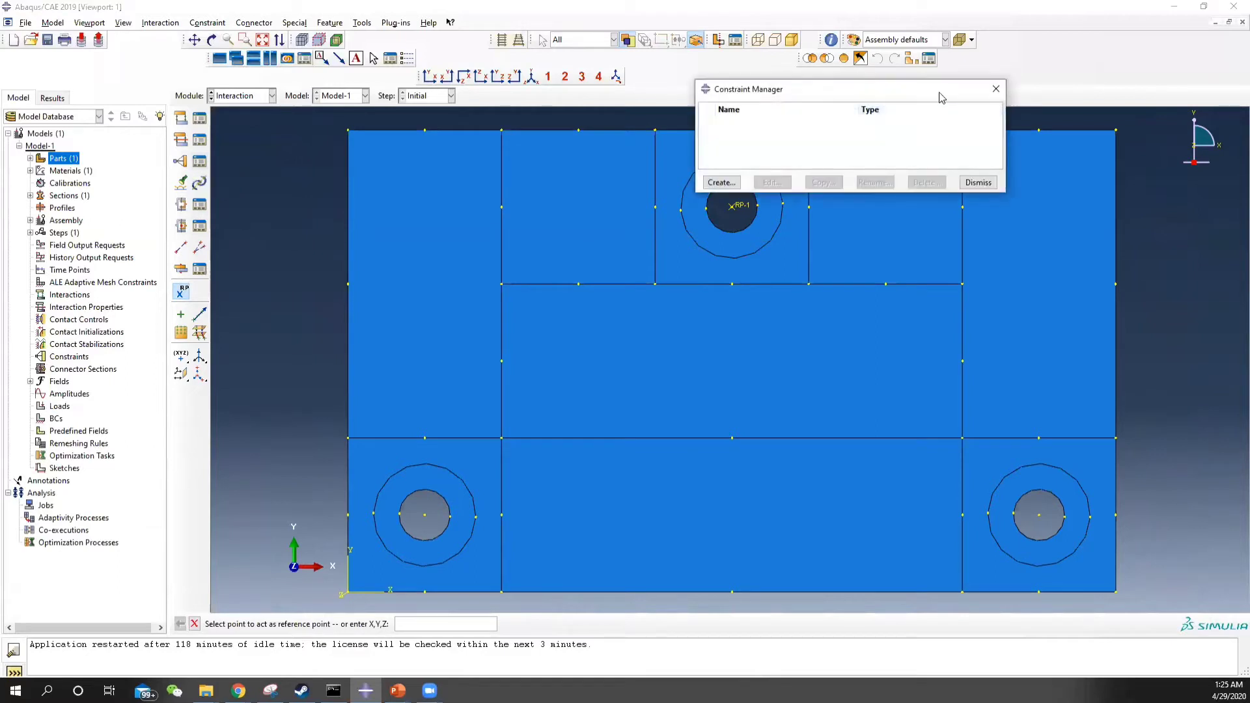
click(720, 182)
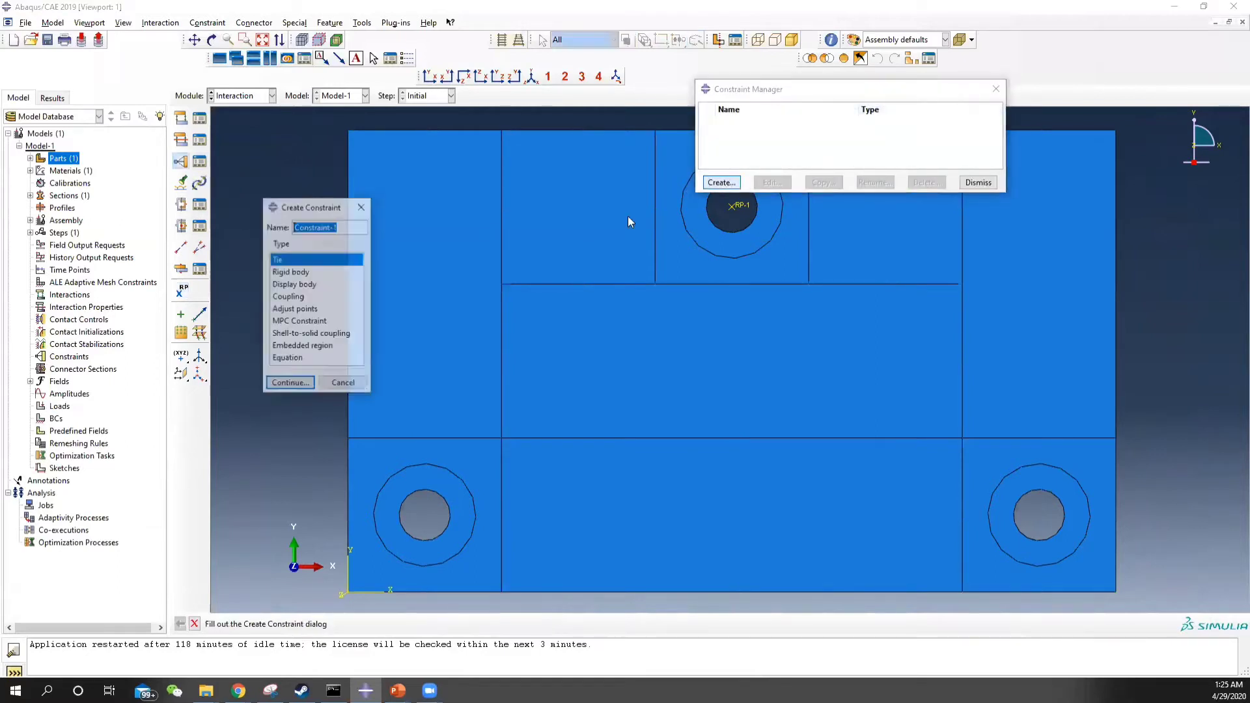
click(300, 296)
click(289, 383)
drag(846, 89, 1007, 115)
click(732, 207)
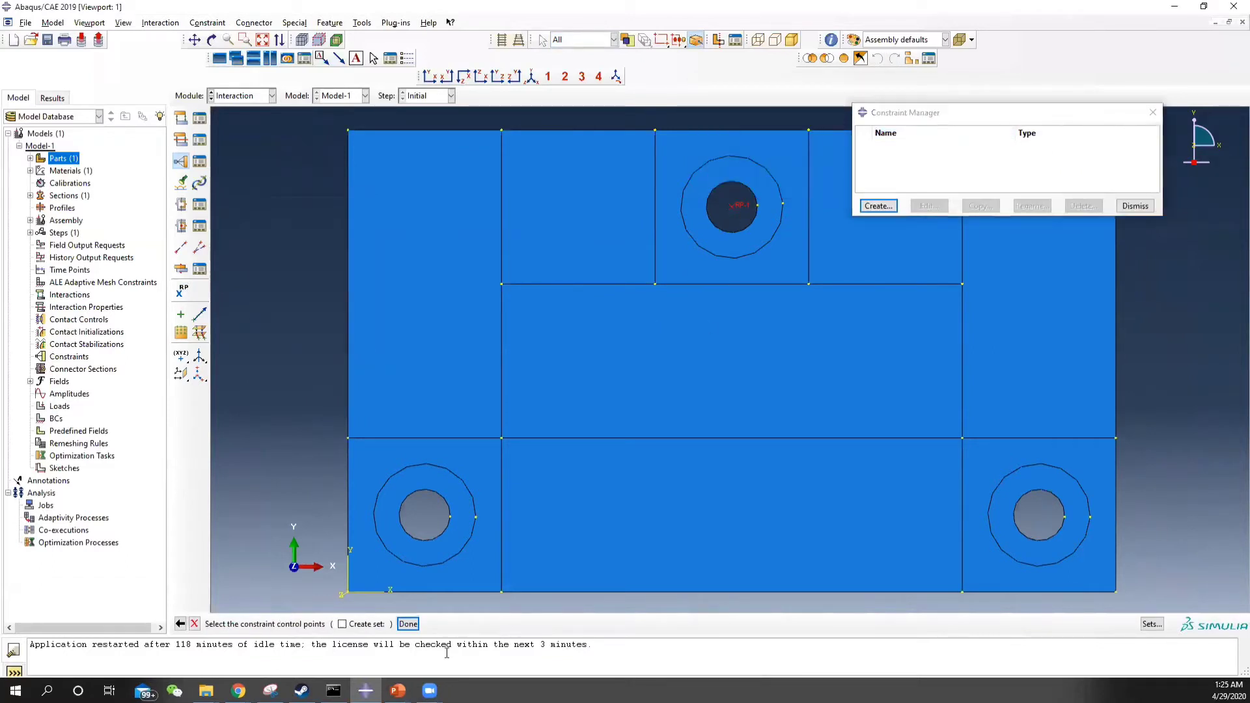
click(408, 624)
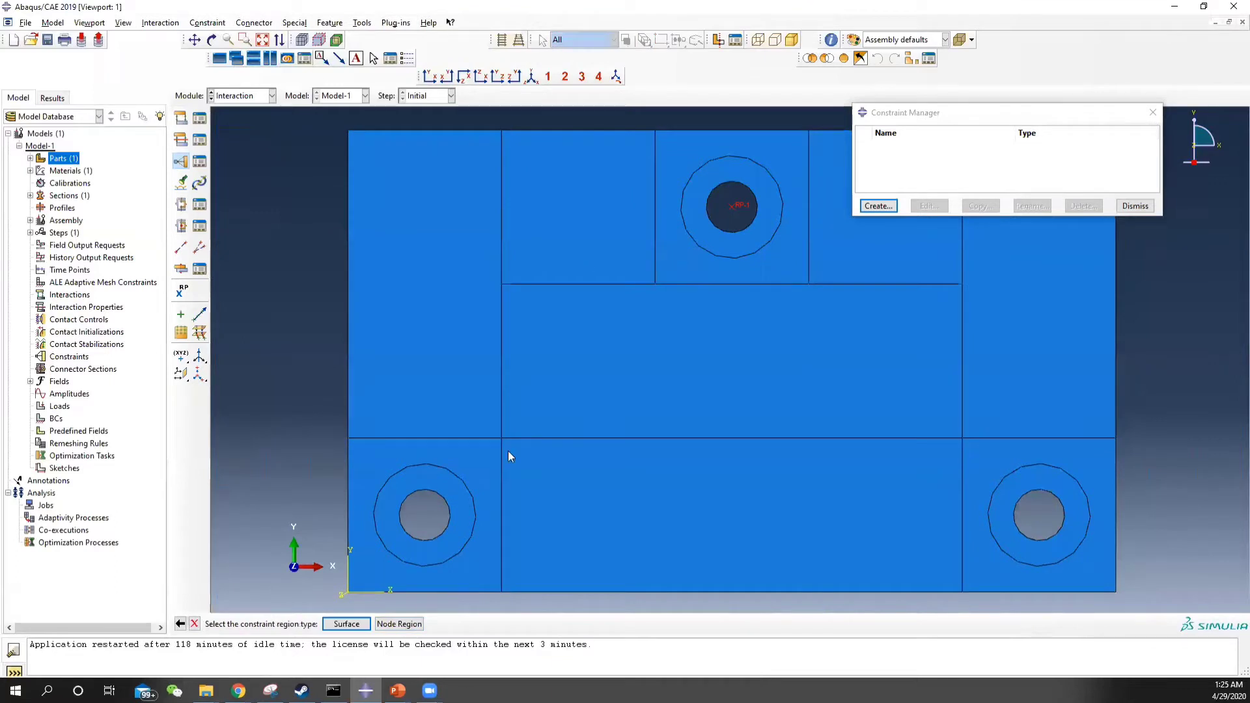
click(345, 623)
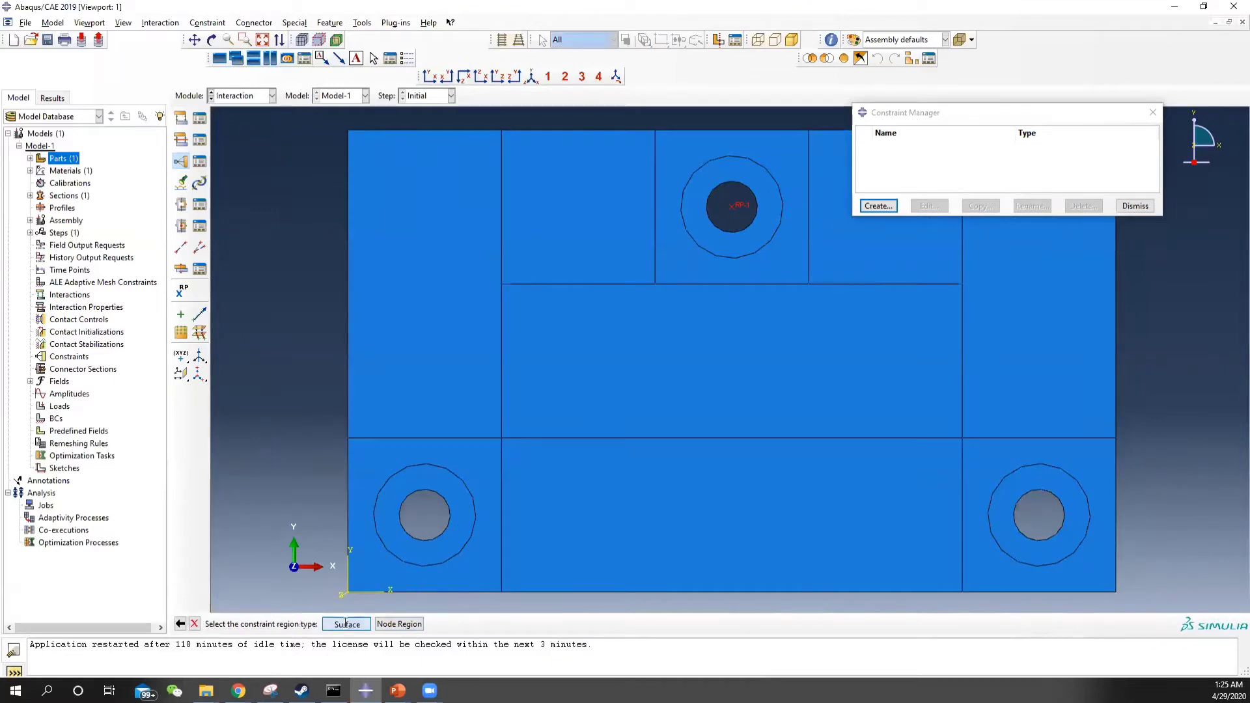
click(714, 200)
click(461, 624)
drag(617, 205, 205, 204)
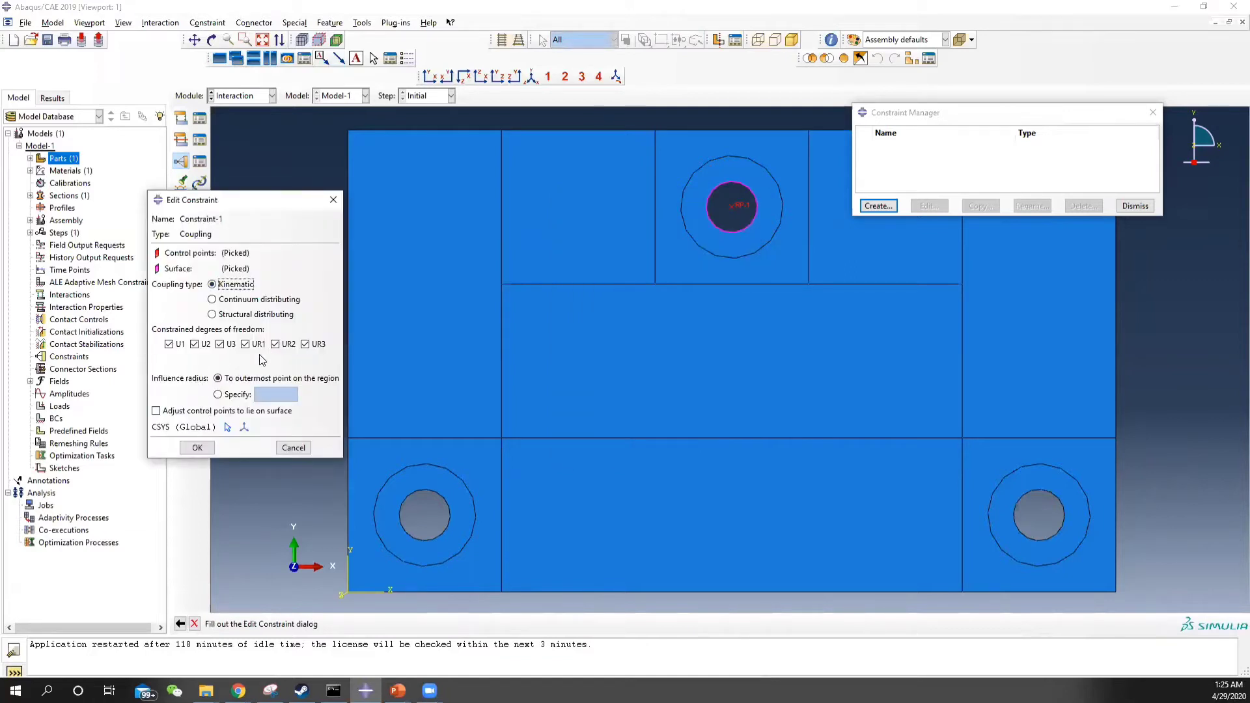
click(199, 449)
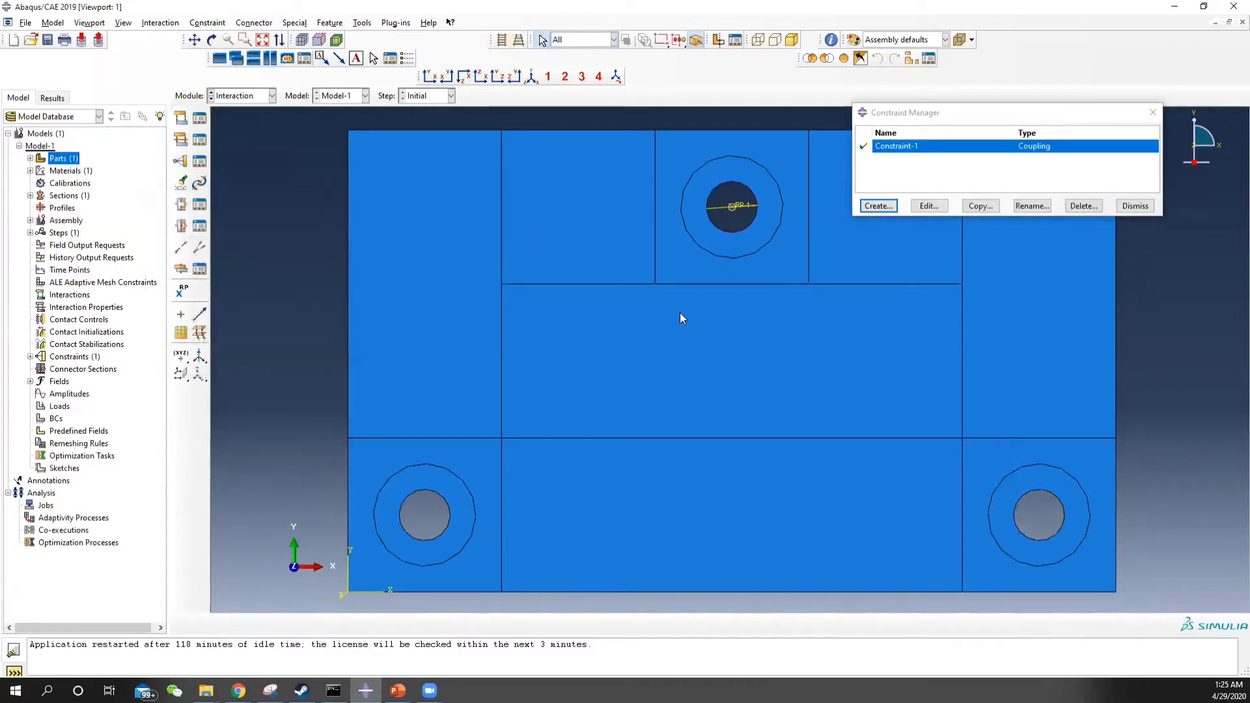
- Close the constraint manager, attempt a new load in the Load module, and cancel it
click(1153, 113)
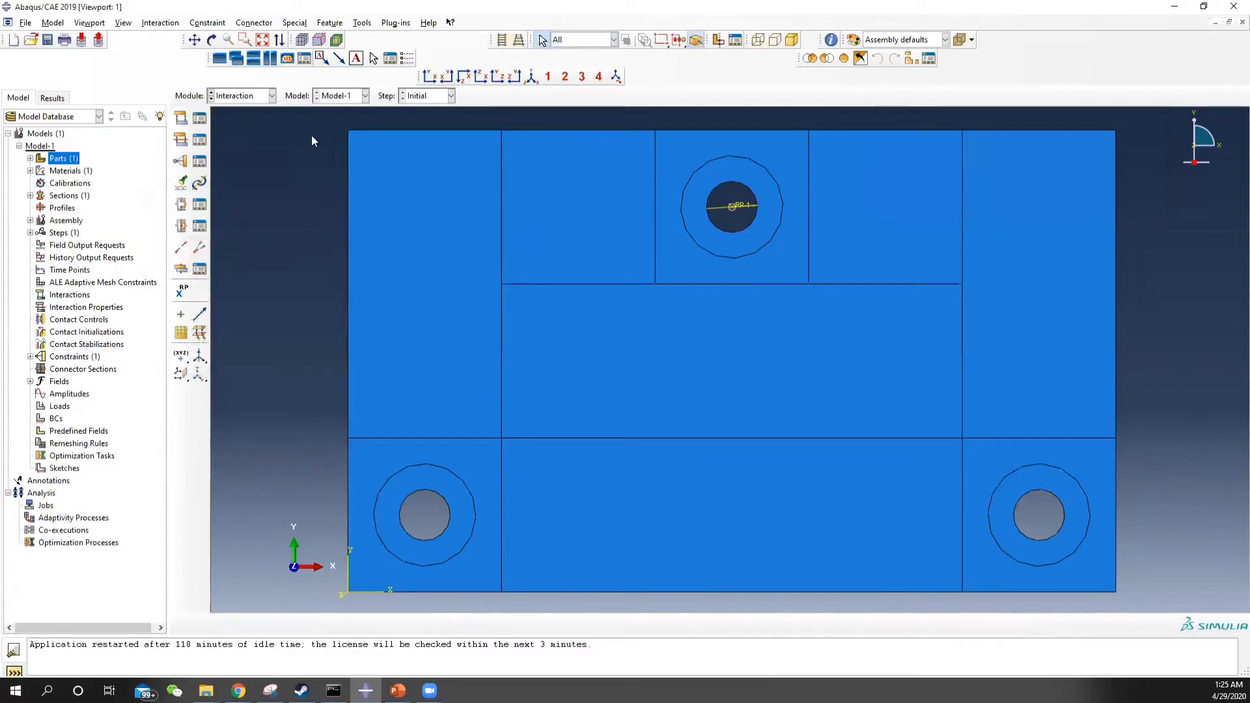
click(263, 96)
click(238, 174)
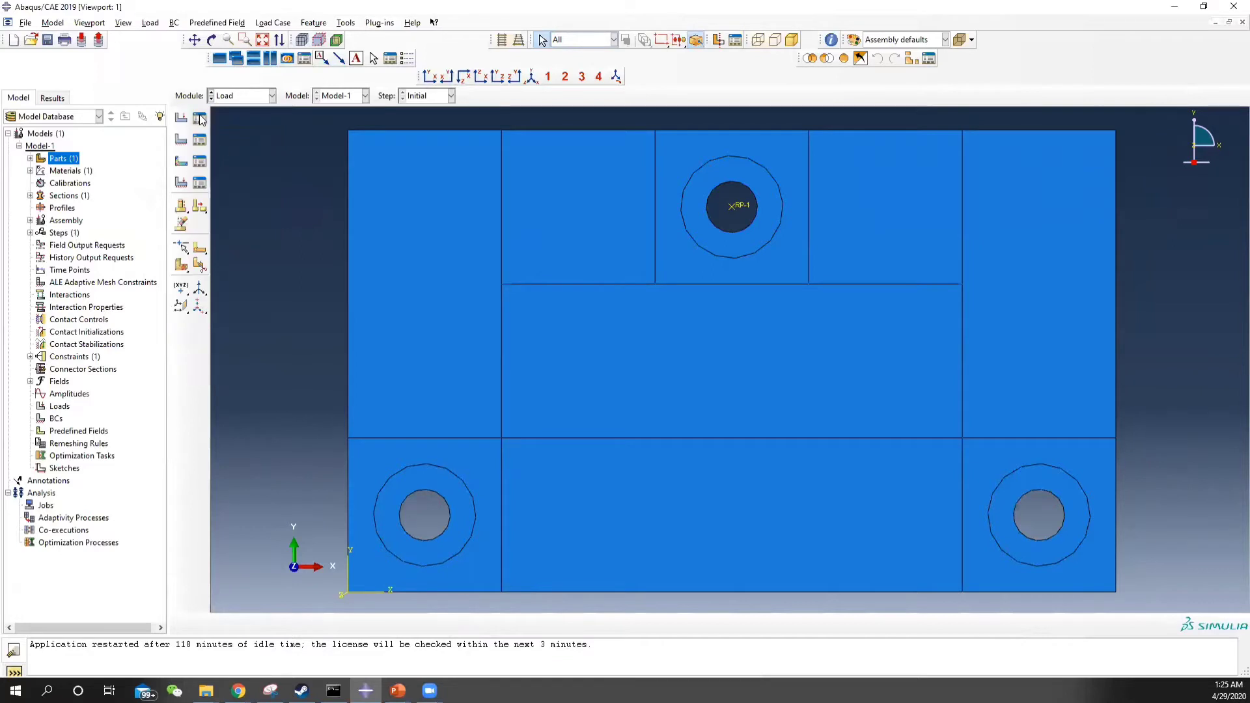
click(199, 118)
click(897, 366)
click(191, 232)
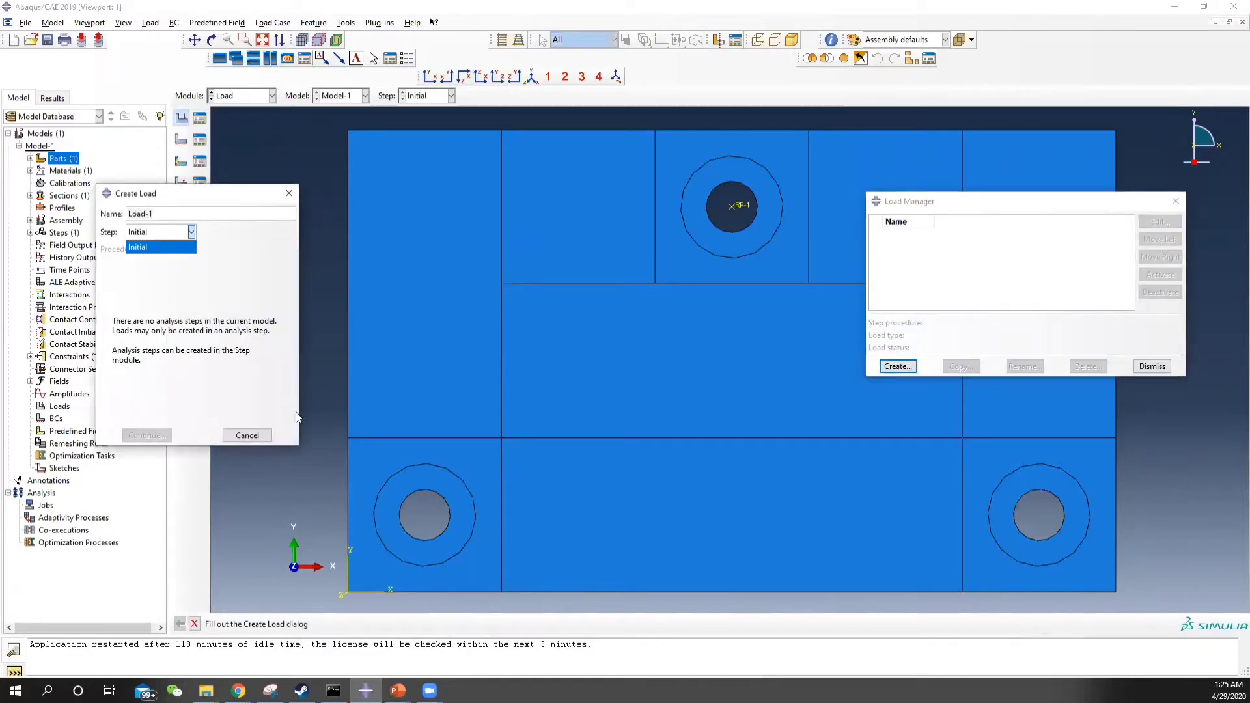
click(247, 435)
click(1176, 201)
- In the Step module, create Step-1 as a Static, General step with default settings
click(260, 96)
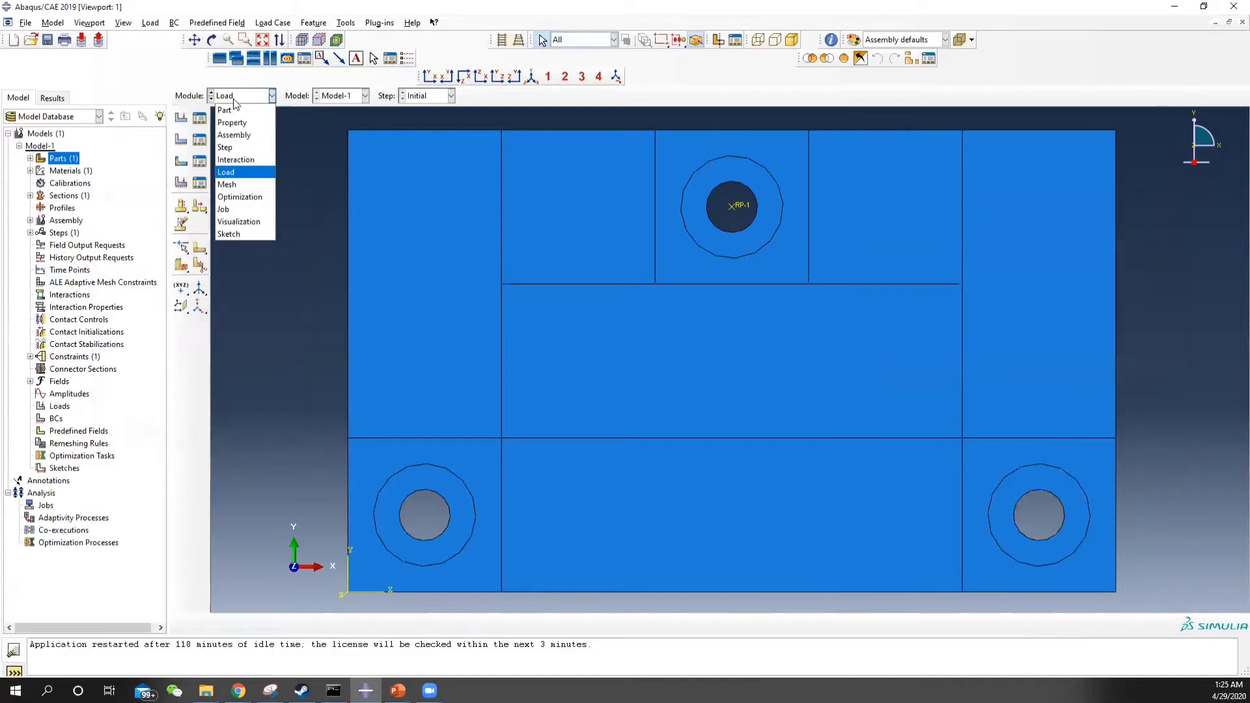
click(224, 147)
click(181, 118)
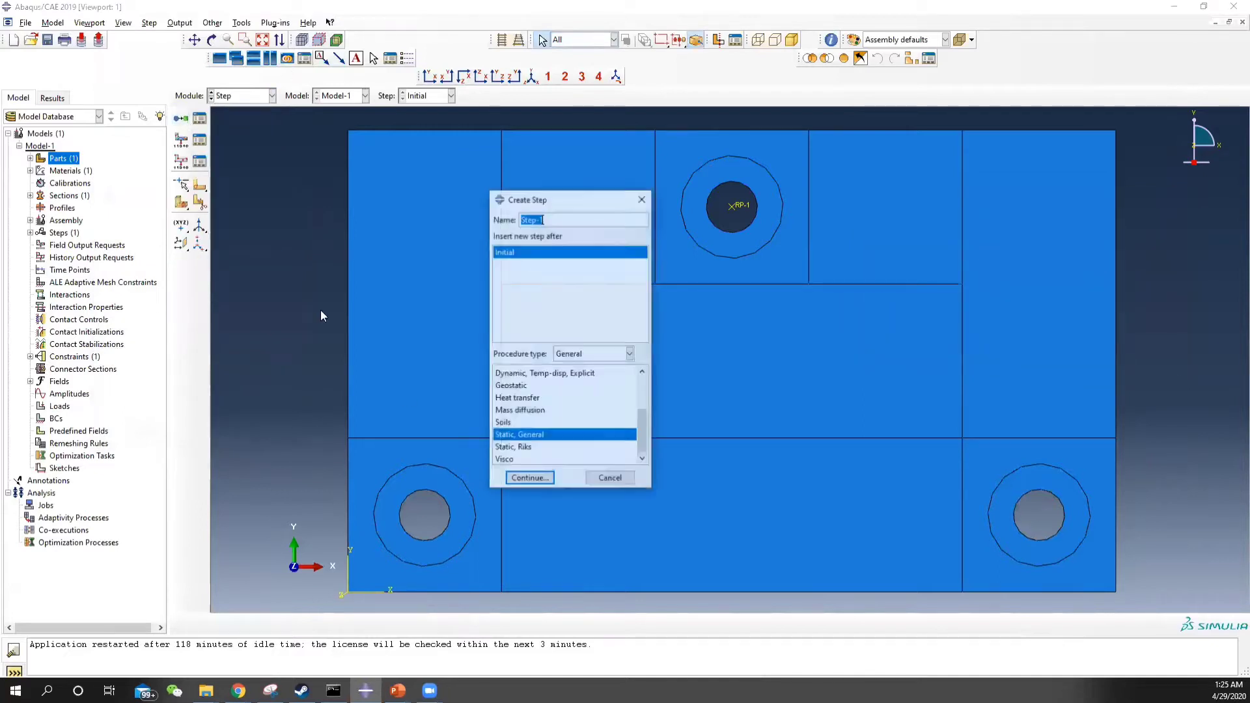
click(529, 479)
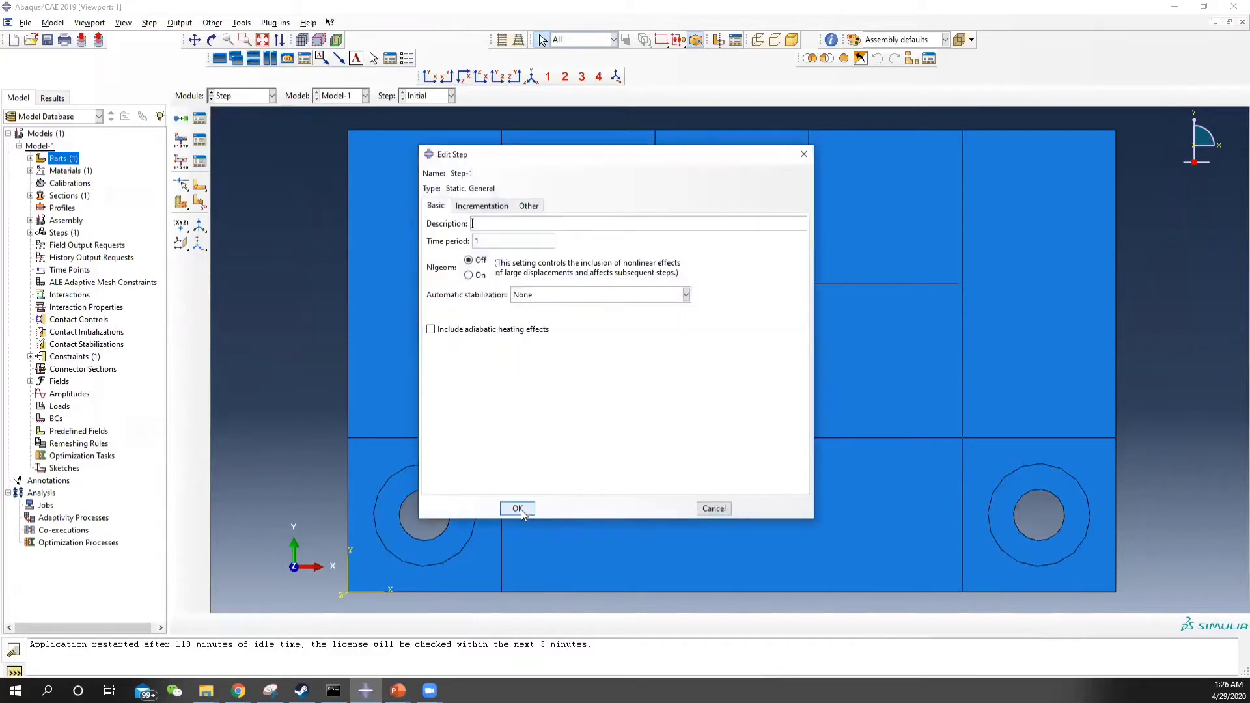
click(517, 505)
click(252, 98)
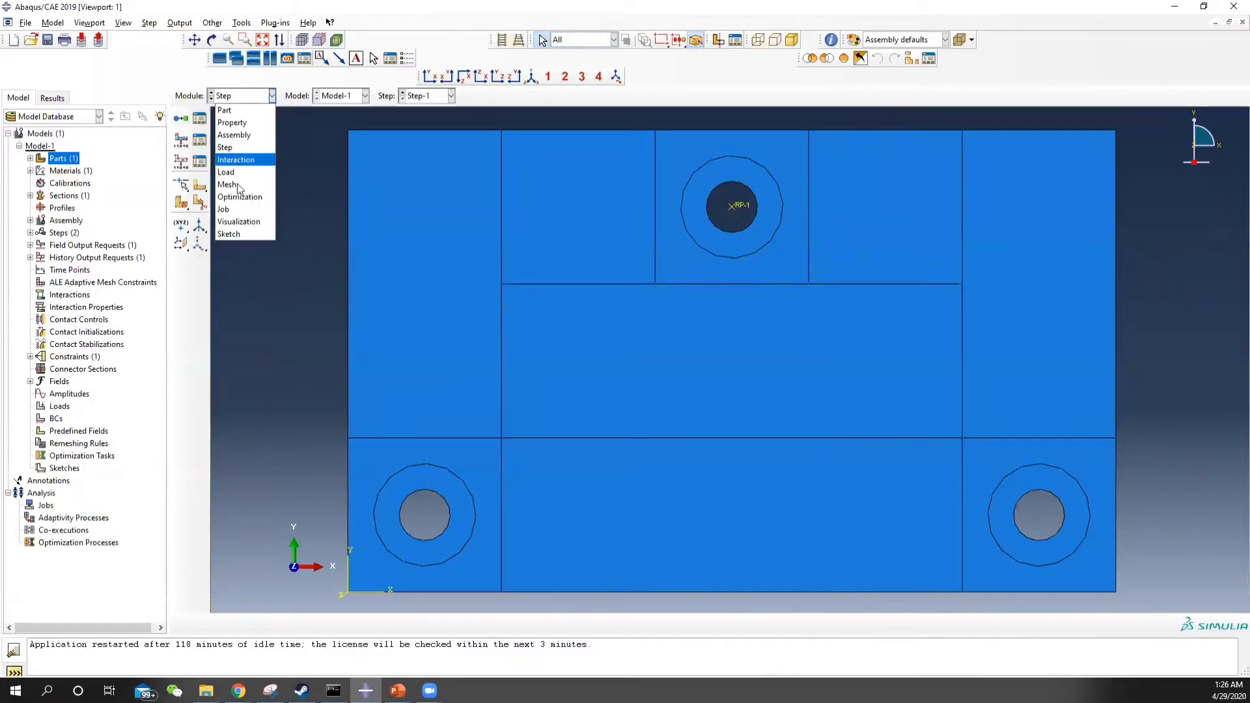
- Start a concentrated force load in Step-1 applied at RP-1
click(239, 173)
click(181, 118)
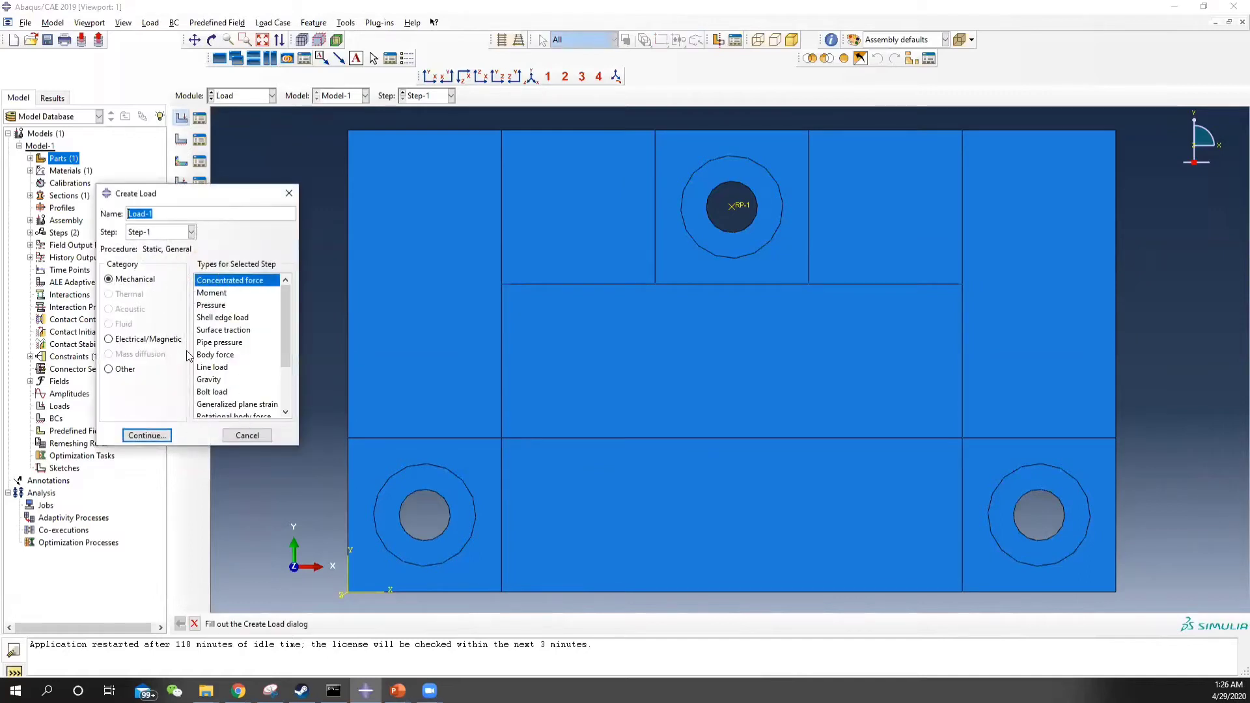
click(147, 435)
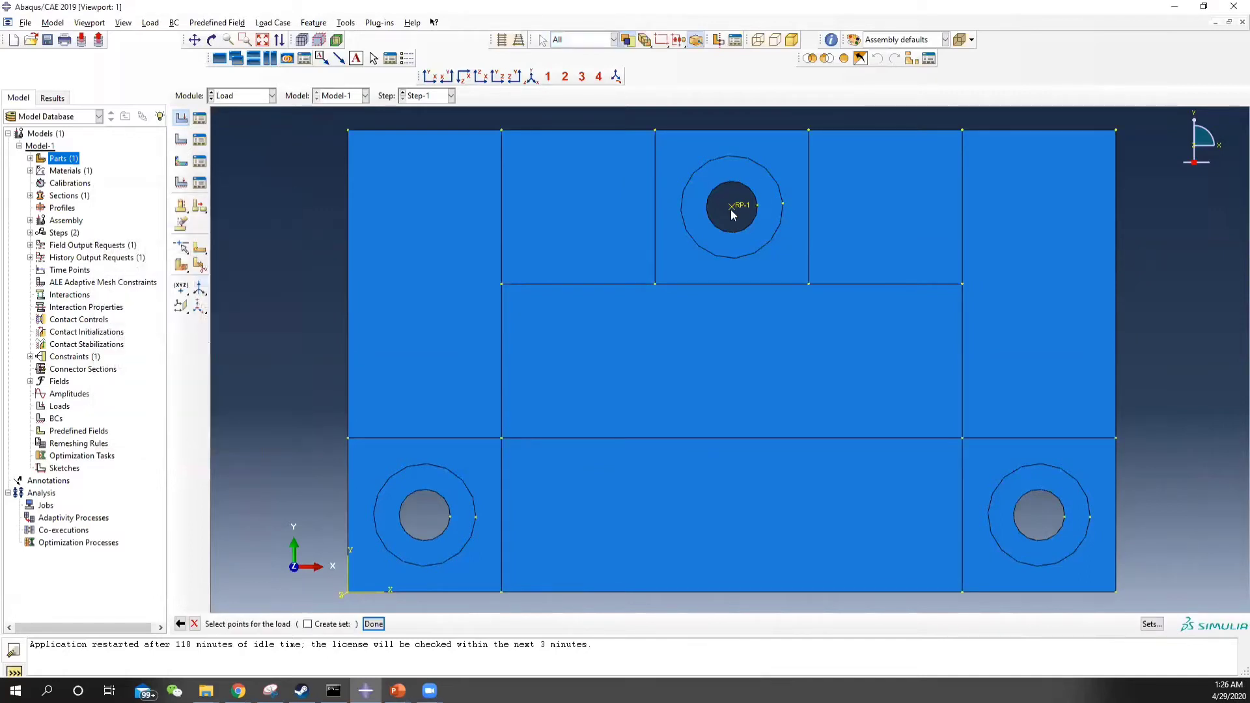
click(756, 239)
click(373, 623)
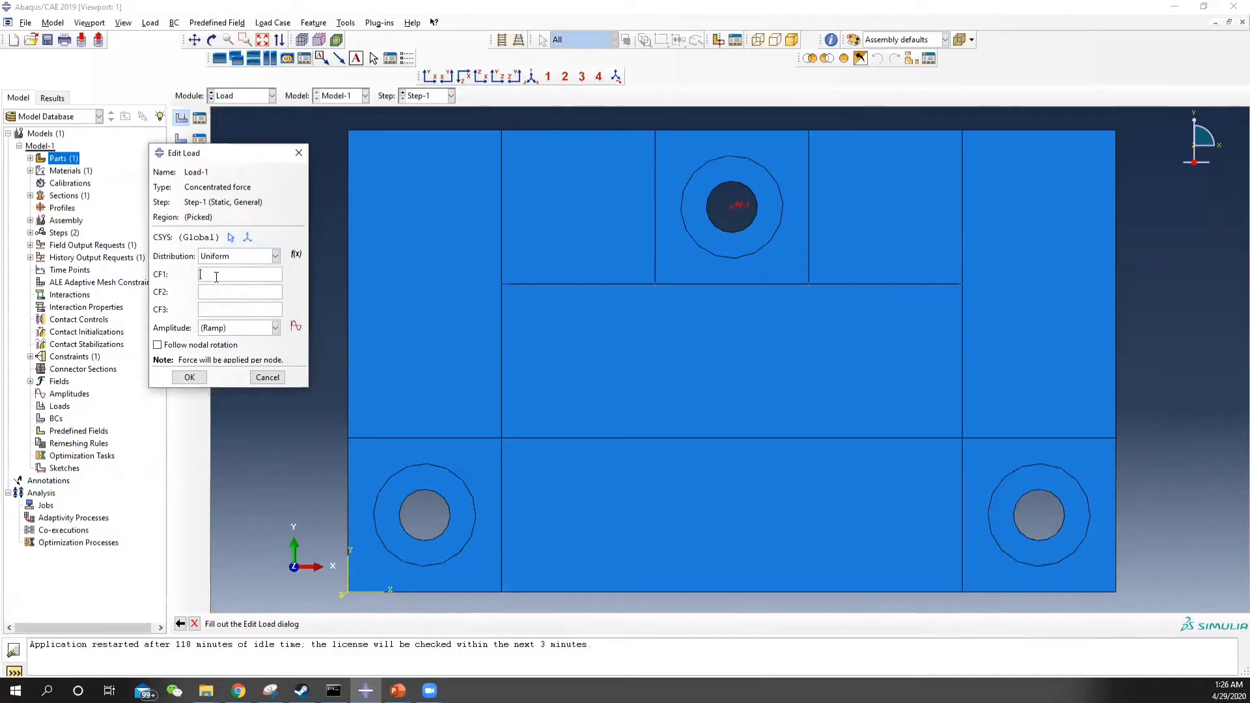
- Create a rectangular datum CSYS with origin 0,0,0, X-axis point 1,3,0 and X-Y plane point 0,1,0
click(249, 239)
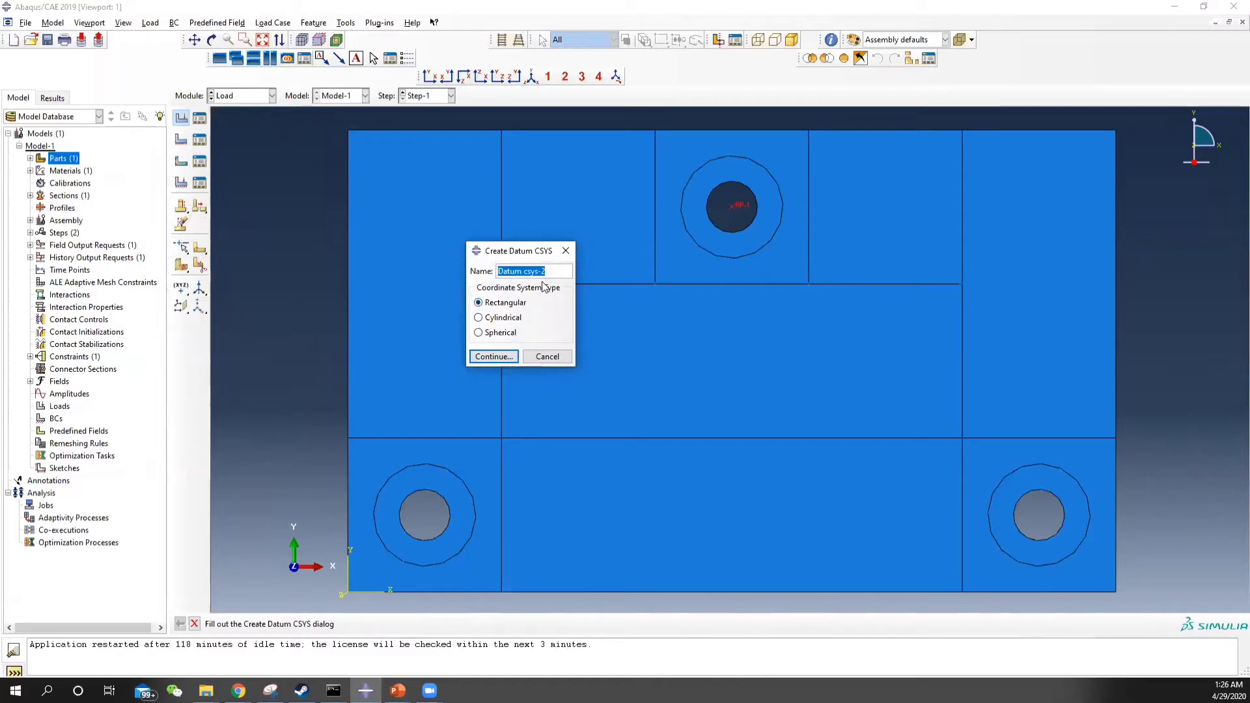
text(1)
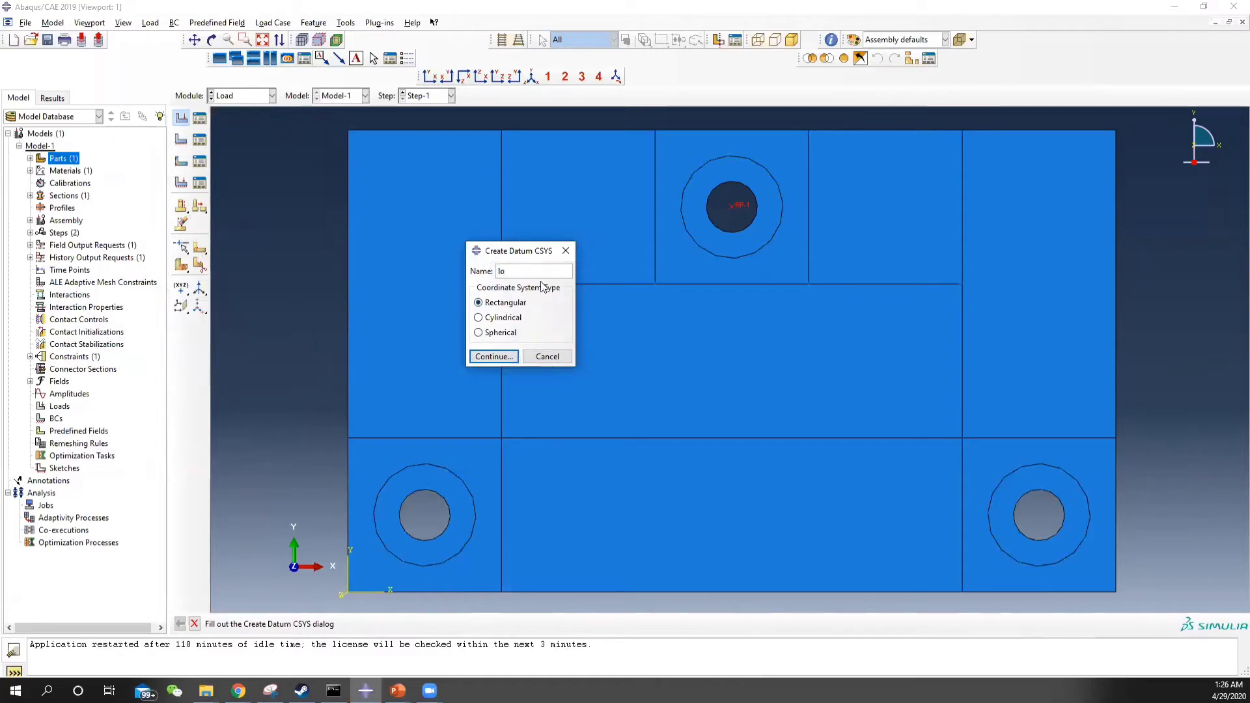
text(ocal coo)
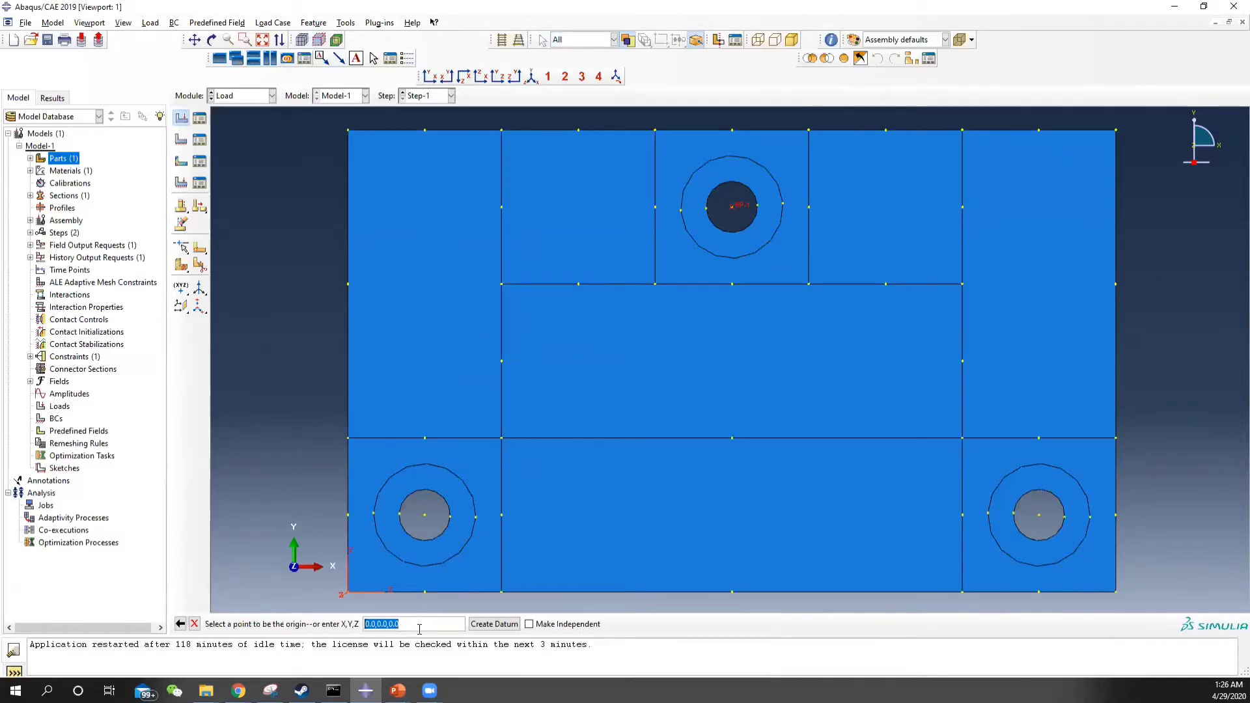
click(732, 210)
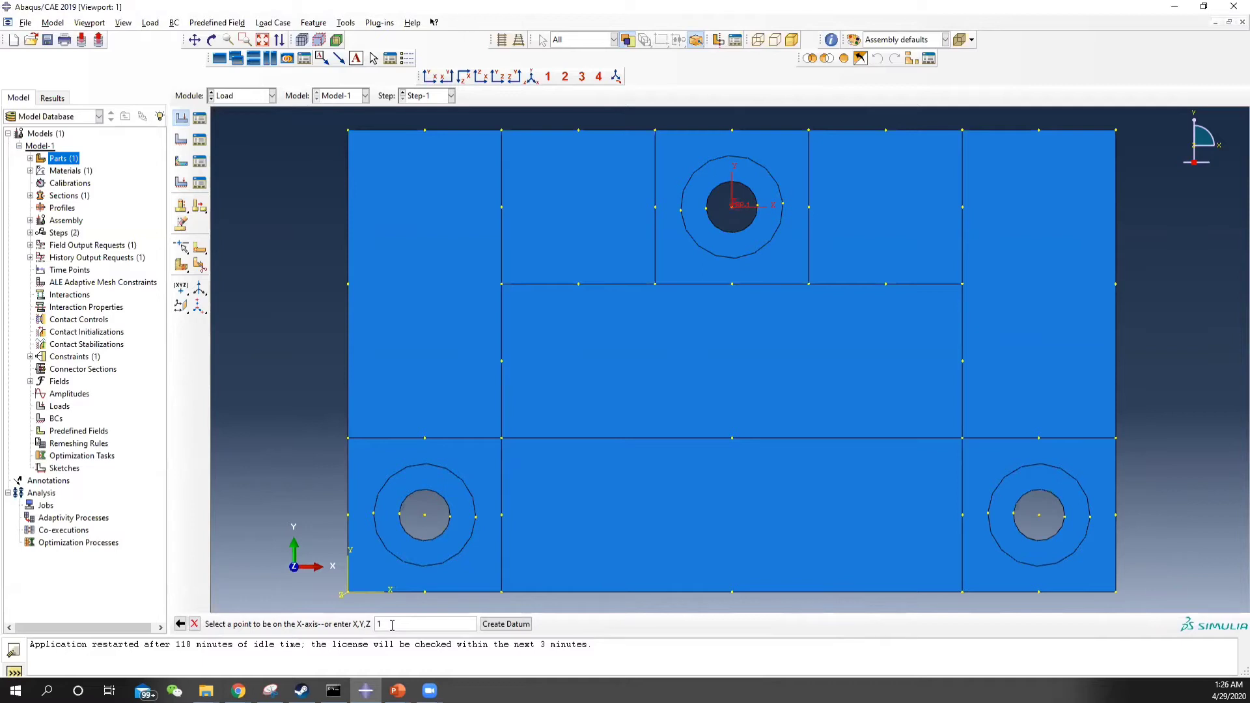
text(1,3,0)
key(Return)
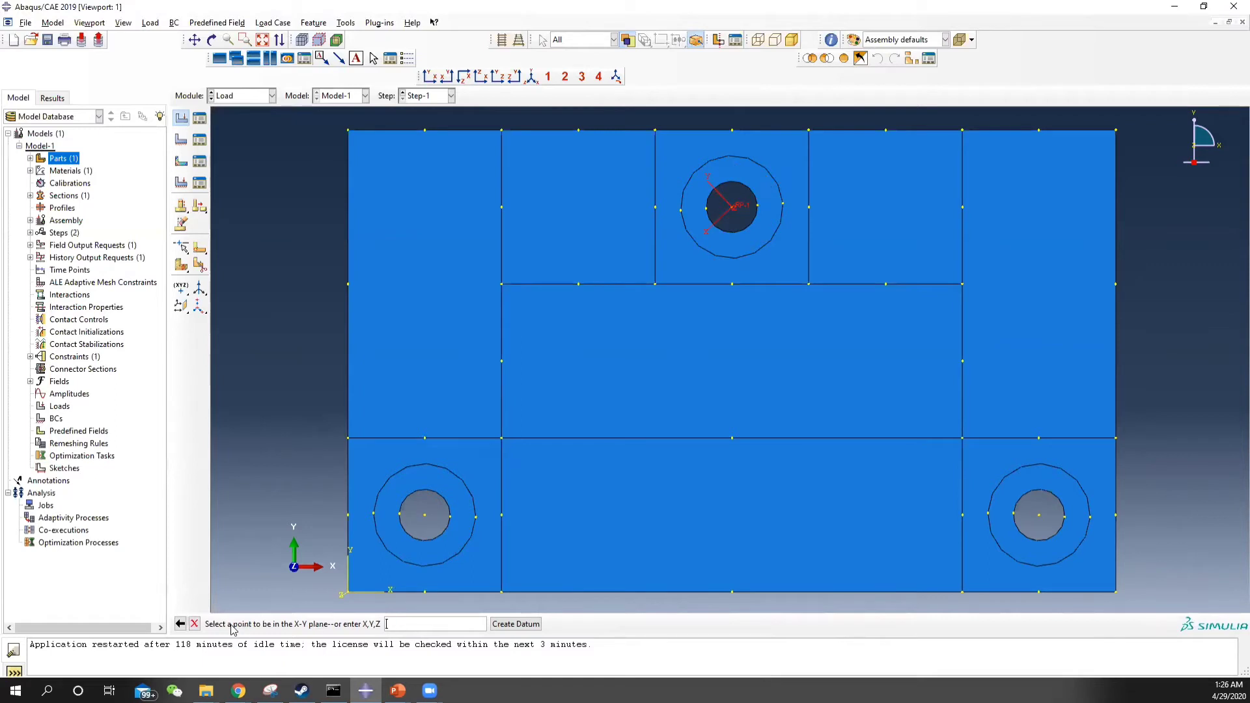
click(181, 624)
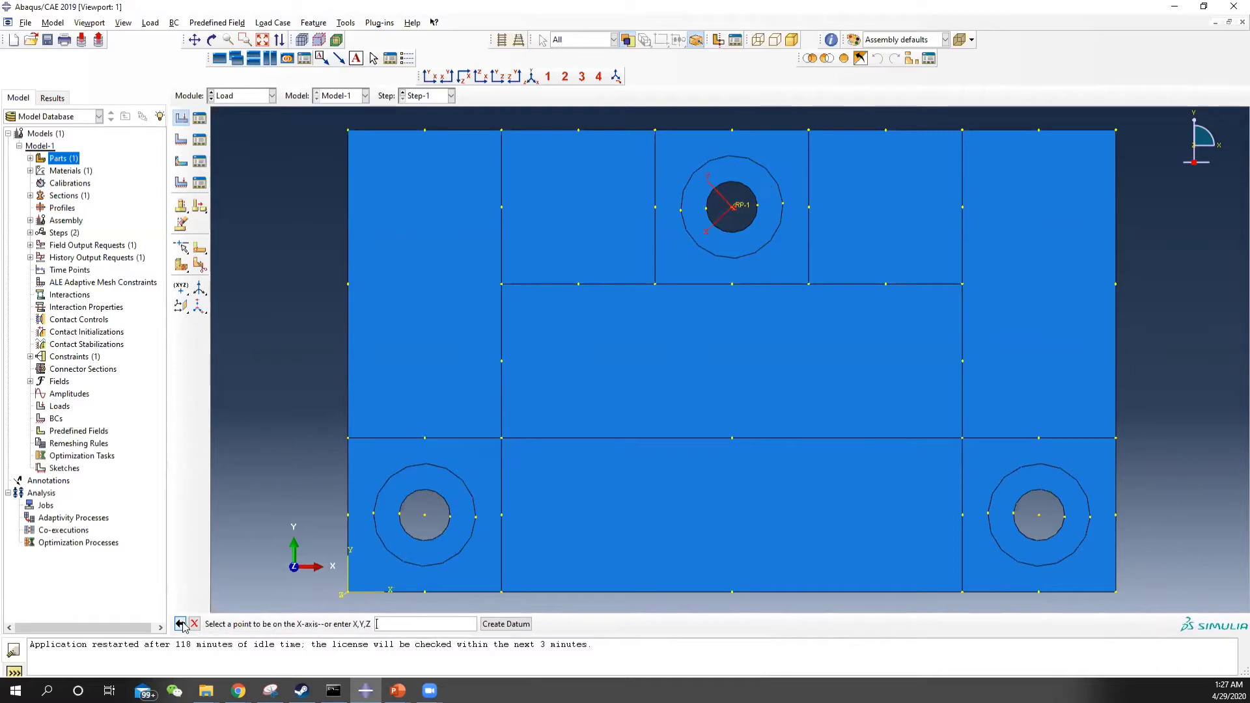
click(180, 627)
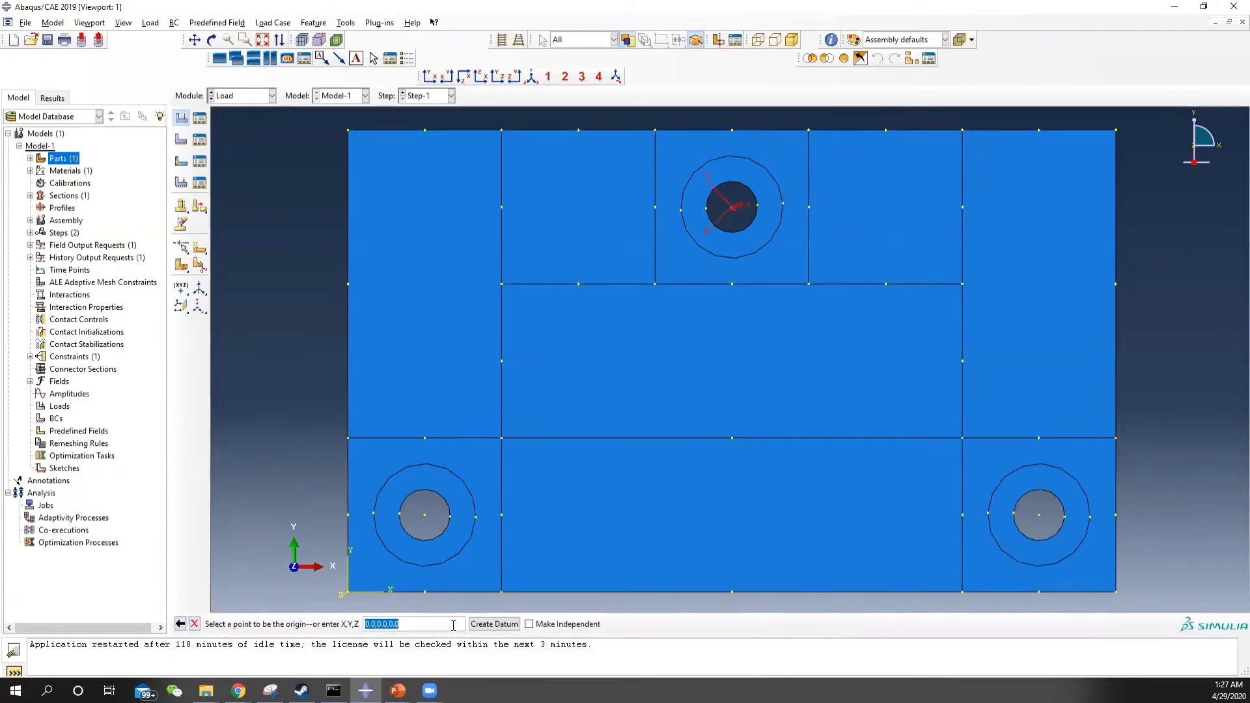
key(Return)
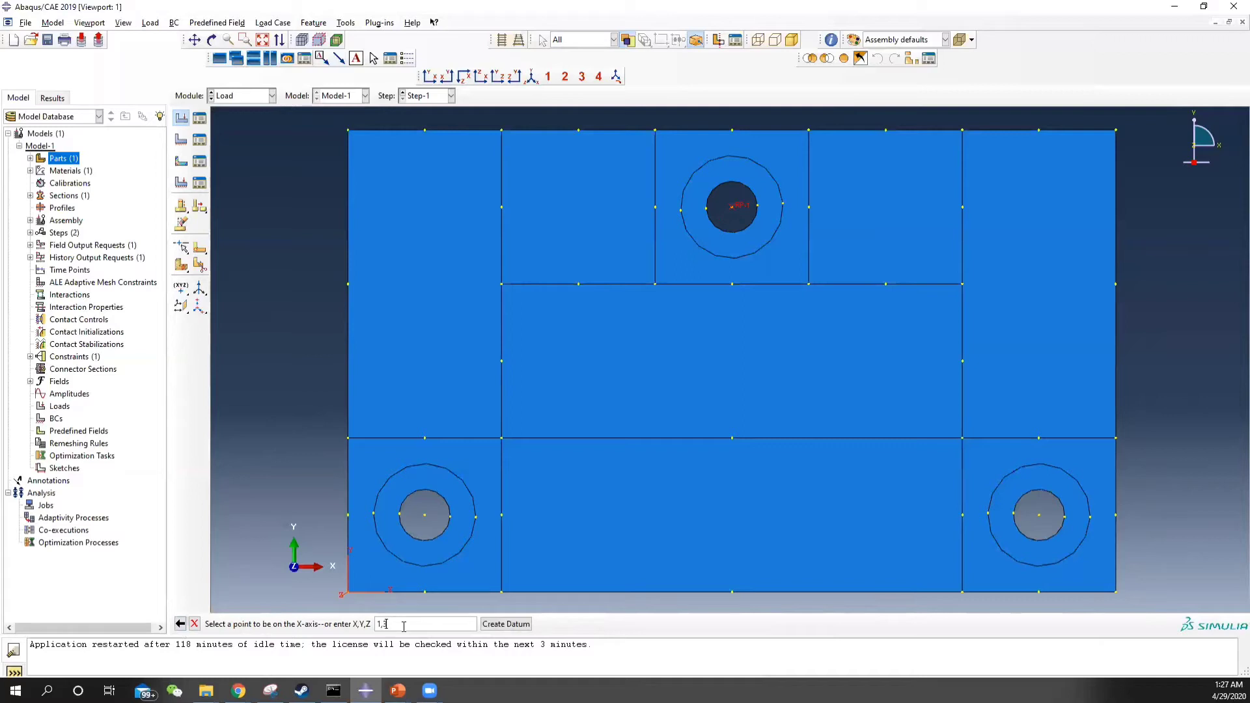
key(Return)
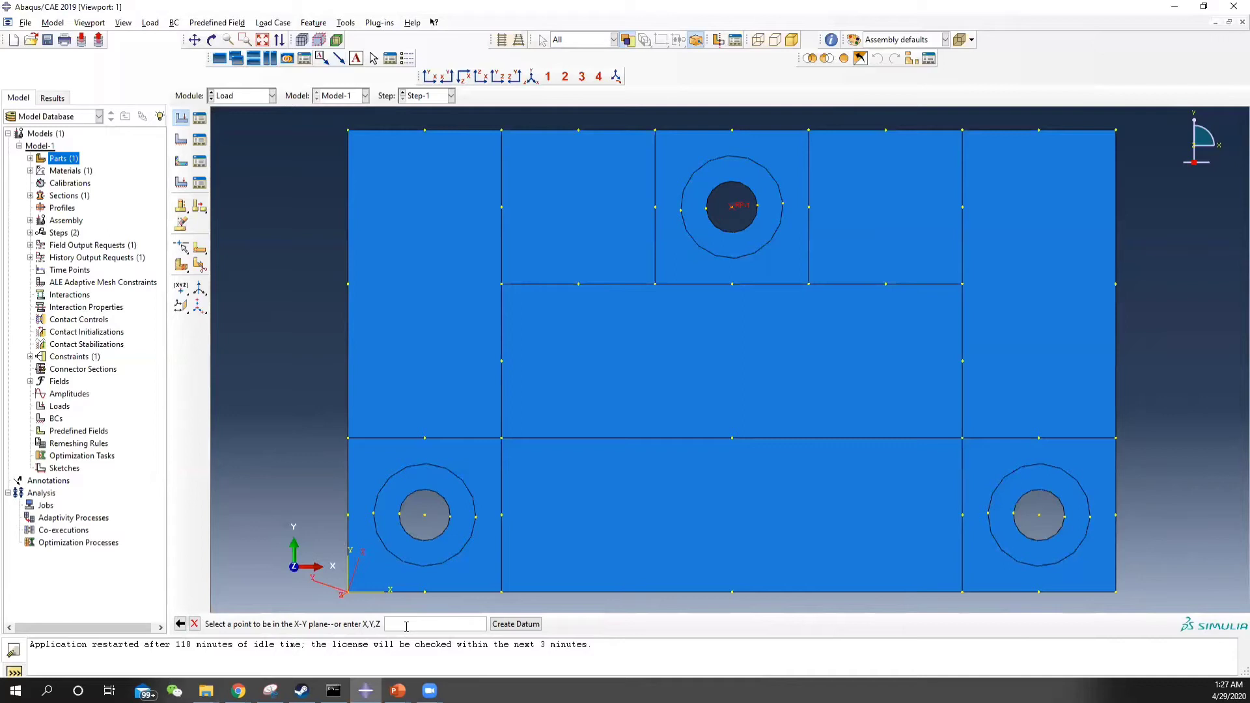
key(Return)
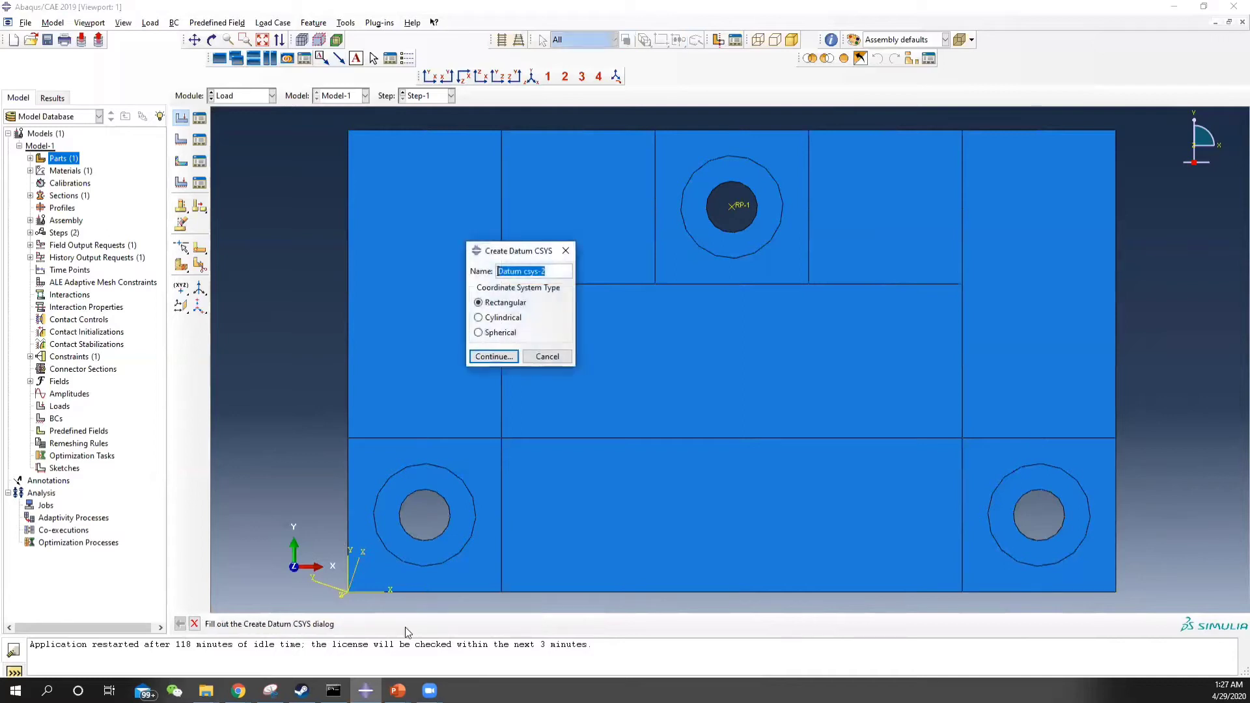
- Apply a concentrated force at RP-1 in the local CSYS with CF1=500, CF2=0, CF3=0
click(534, 355)
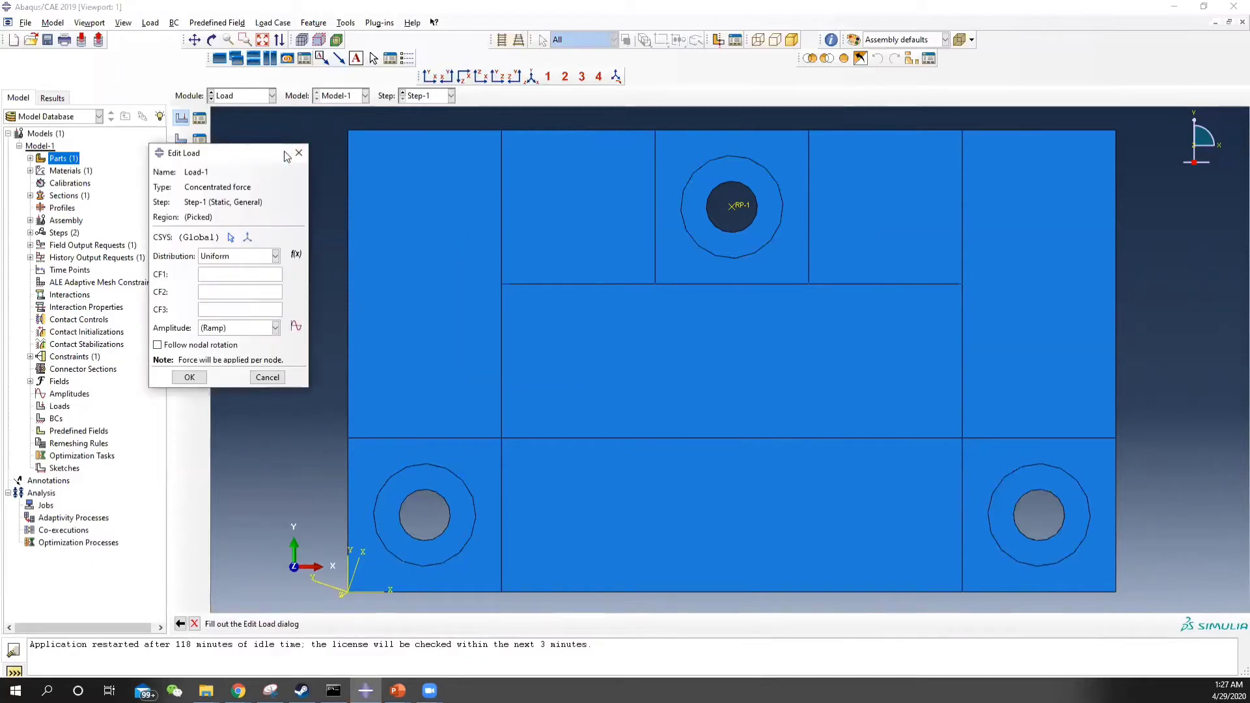
click(231, 237)
click(323, 583)
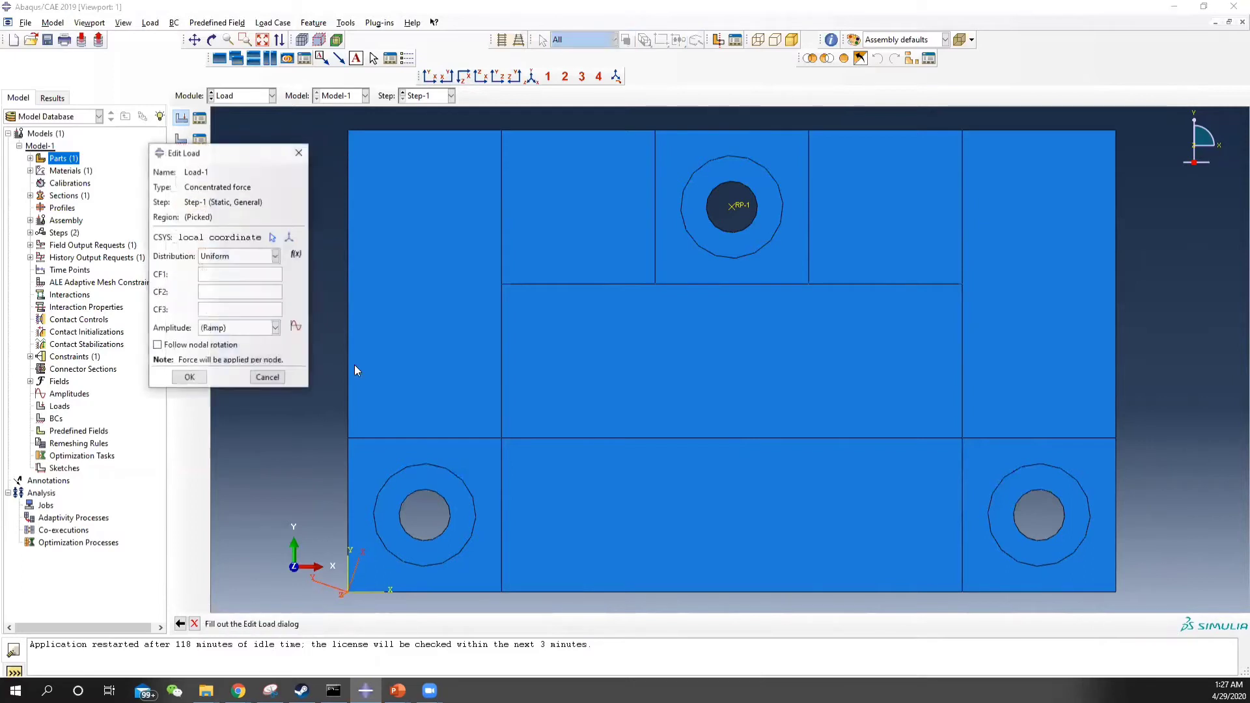
click(232, 274)
key(alt+Tab)
key(alt+Tab)
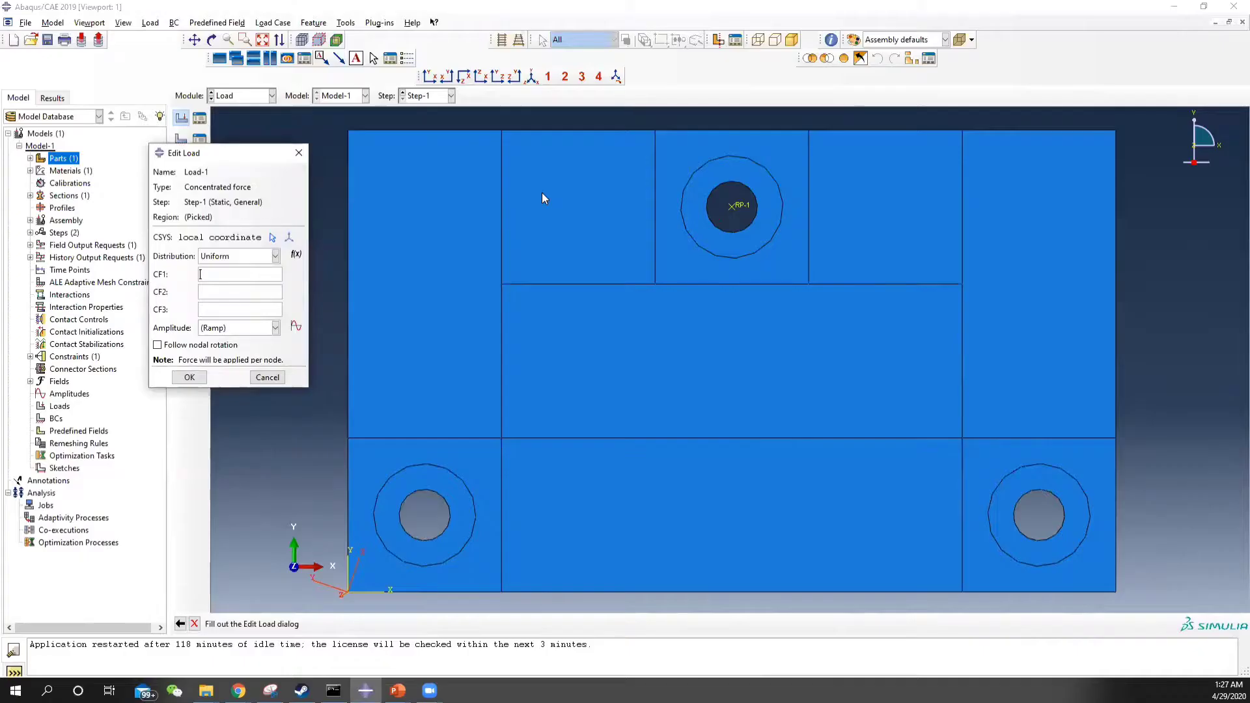
text(500)
click(234, 292)
click(229, 307)
text(0)
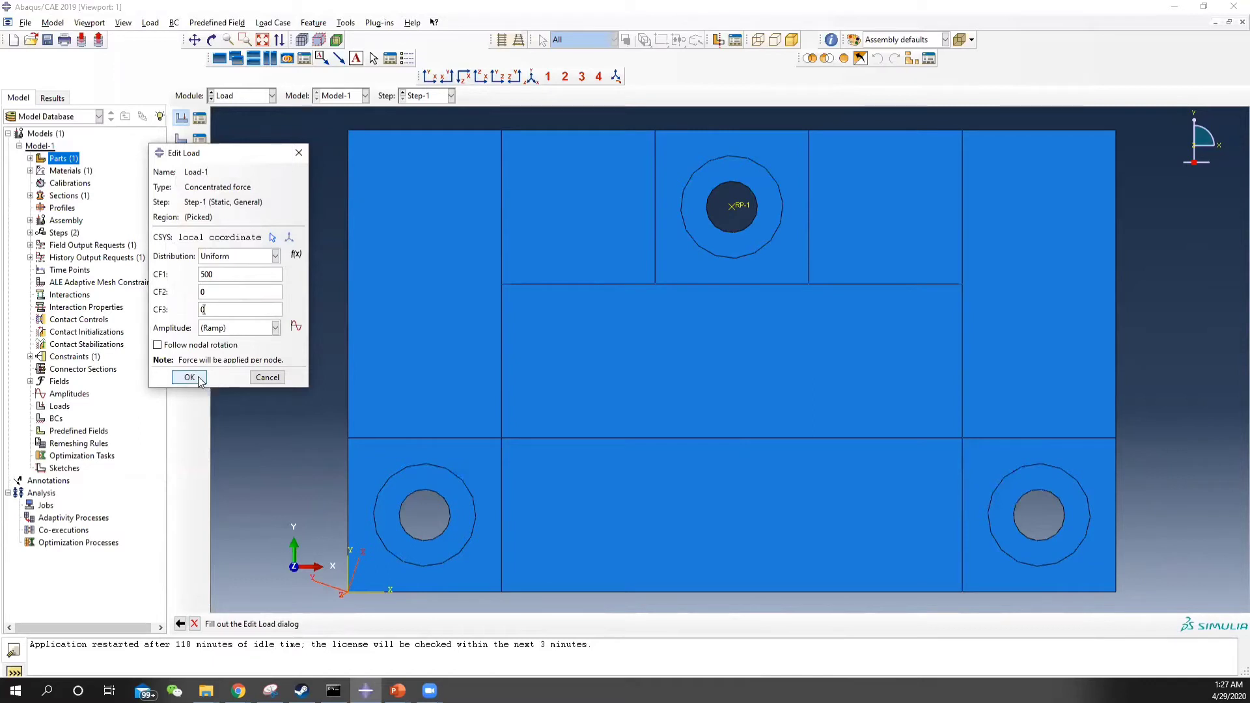
click(189, 378)
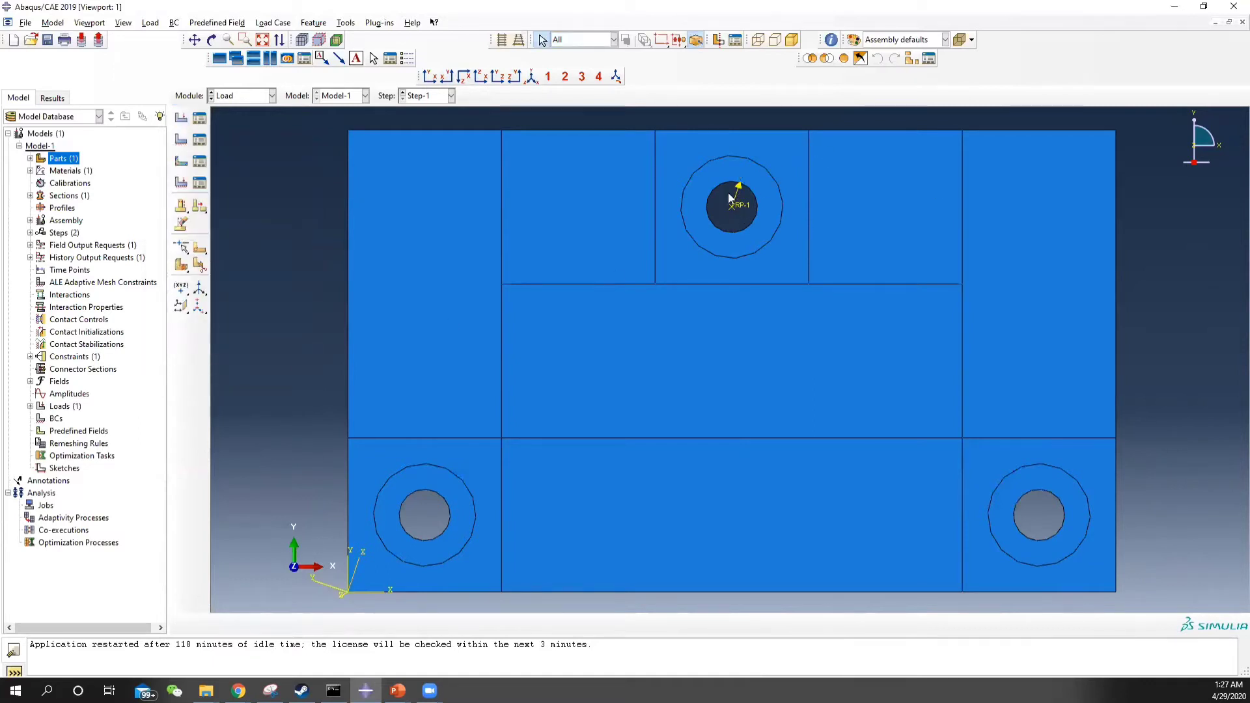
- Start a Symmetry/Antisymmetry/Encastre boundary condition in the Initial step
click(199, 140)
click(866, 278)
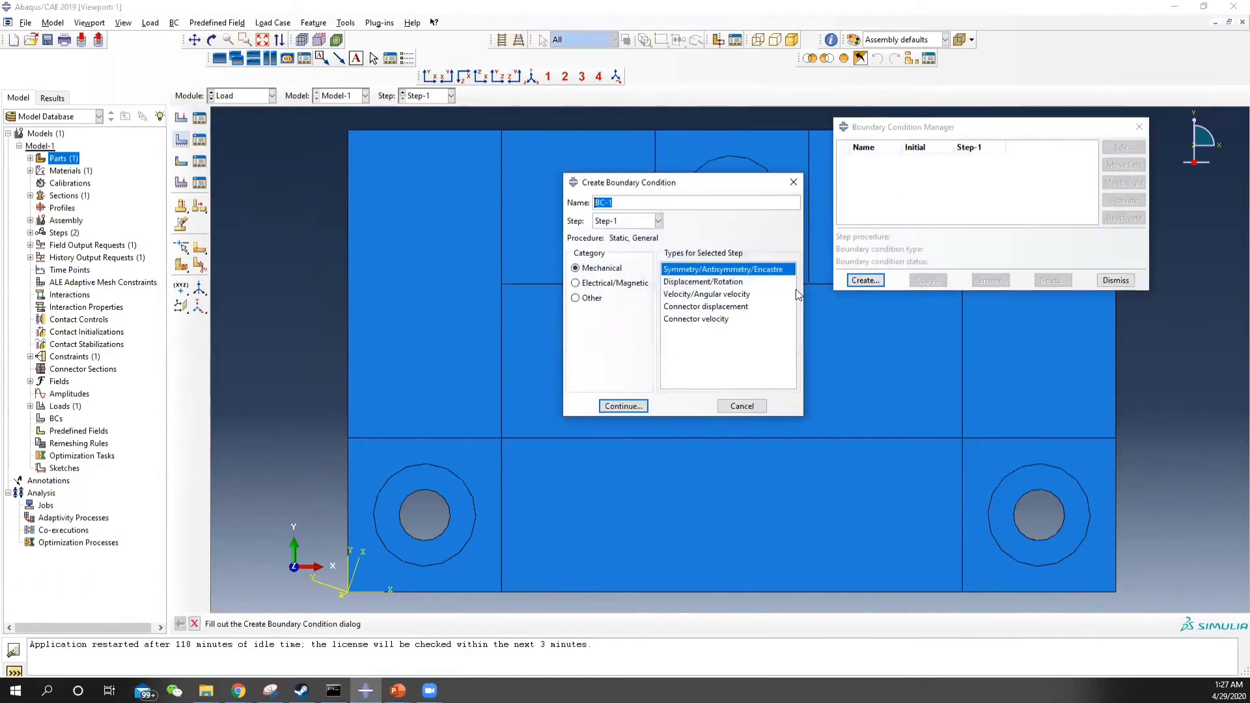
click(657, 222)
click(609, 234)
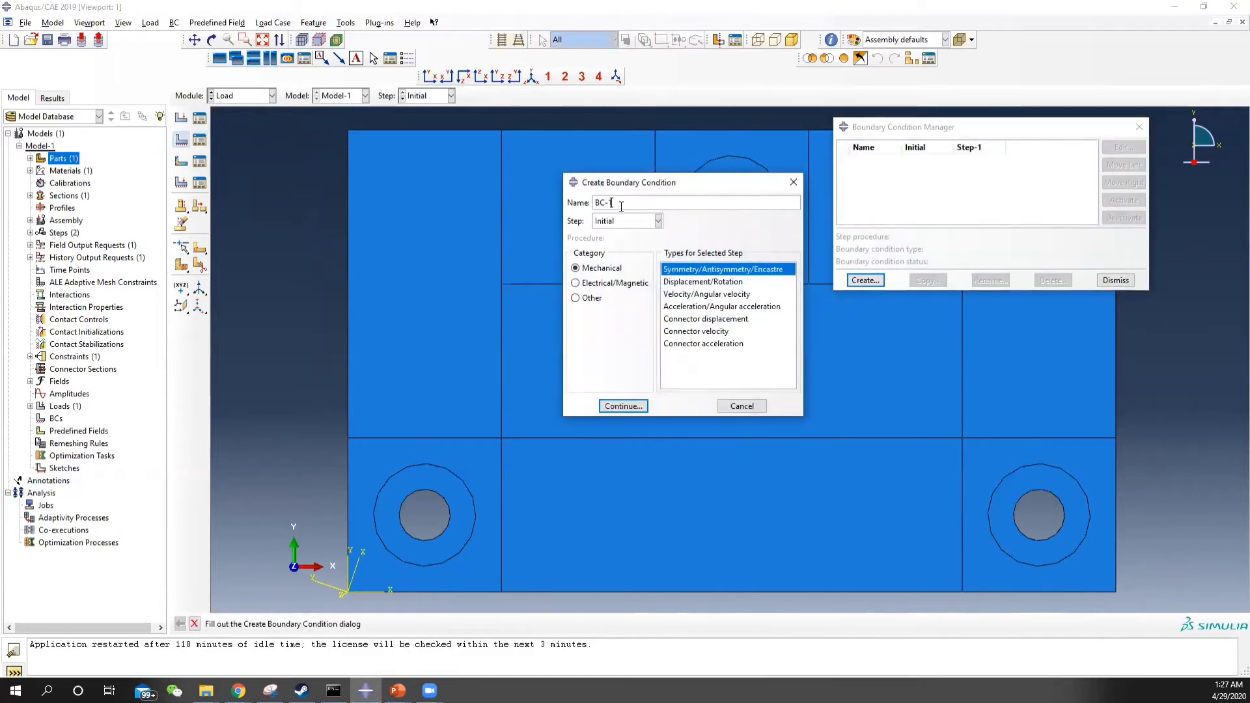
text(Fix)
click(618, 408)
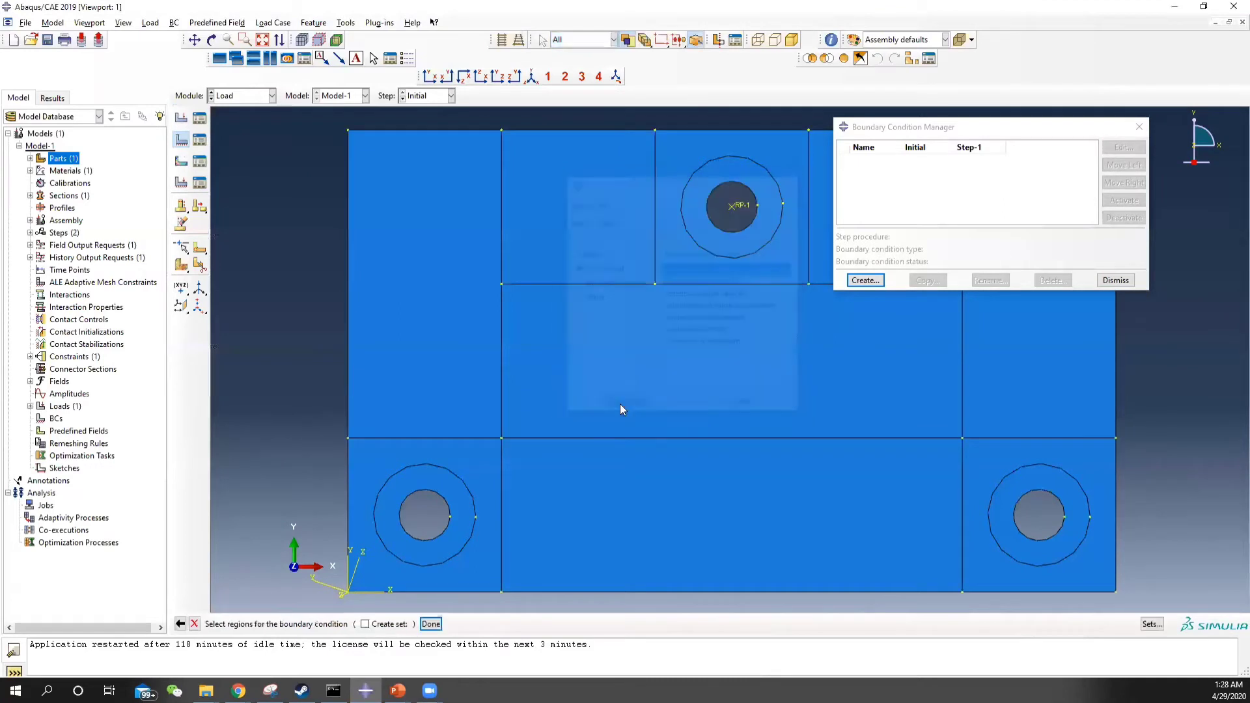
- Pin the lower-left and lower-right bolt hole edges with a PINNED constraint
click(447, 507)
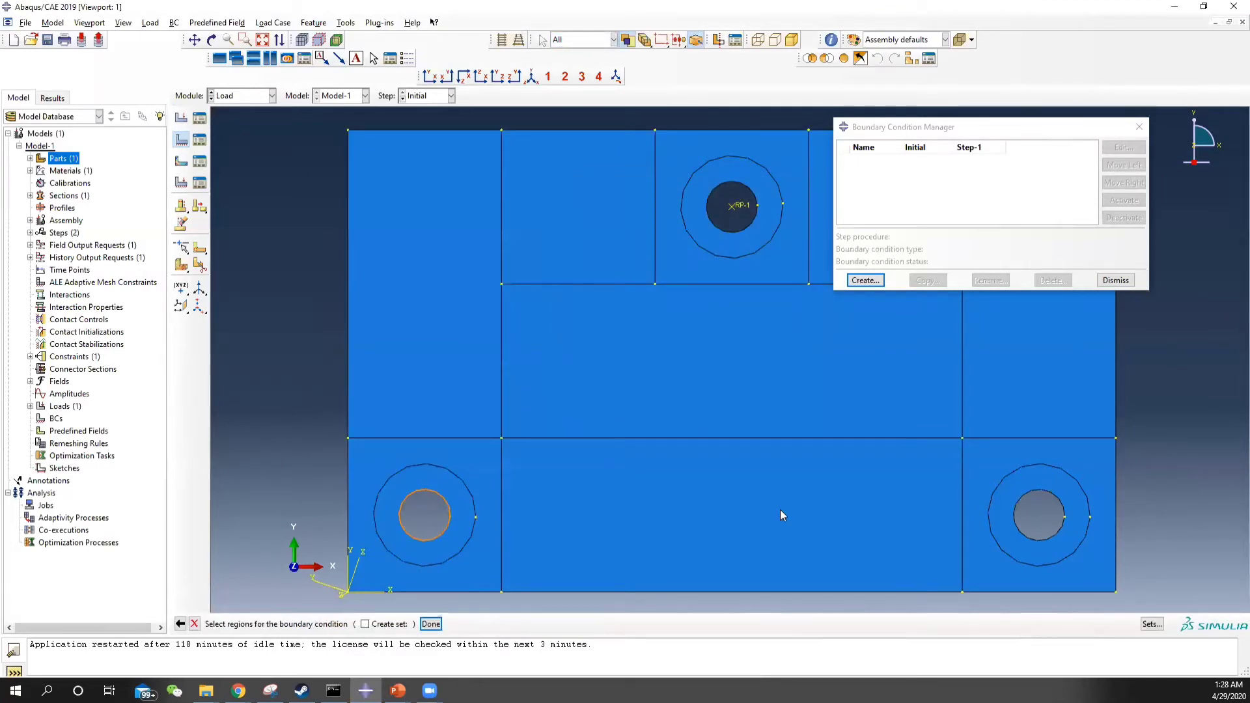
shift+click(1024, 503)
click(430, 624)
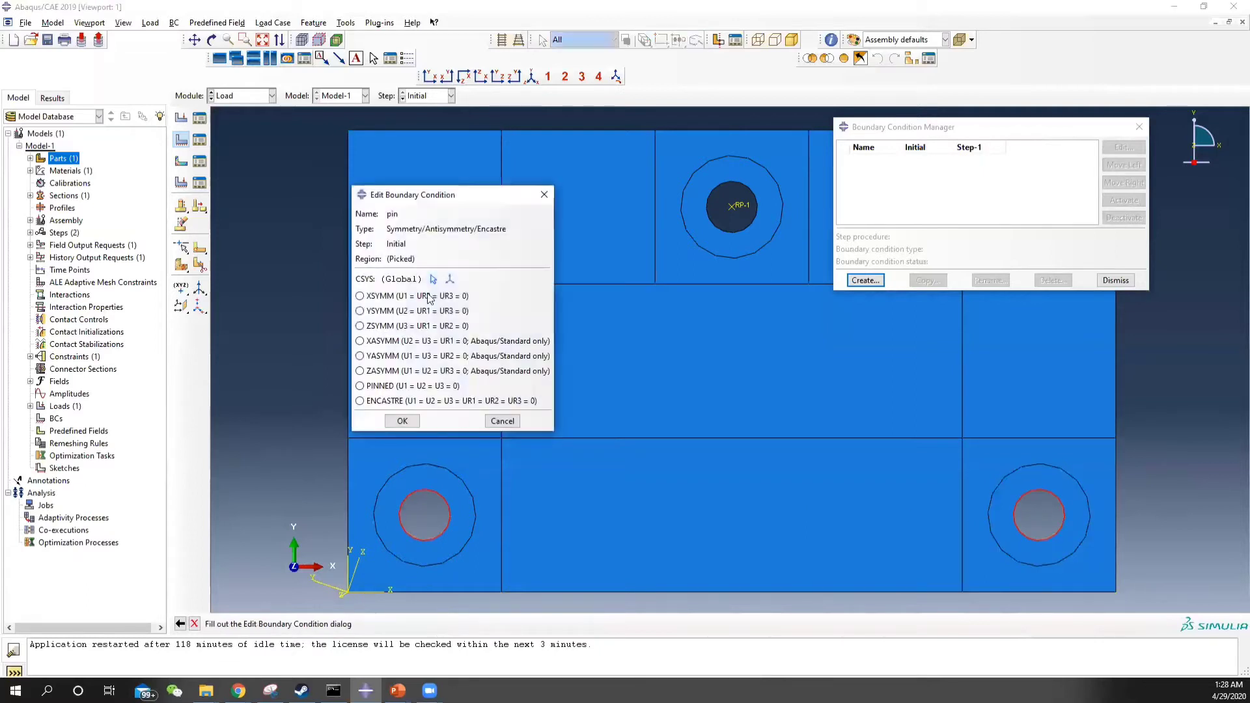
click(390, 385)
click(404, 421)
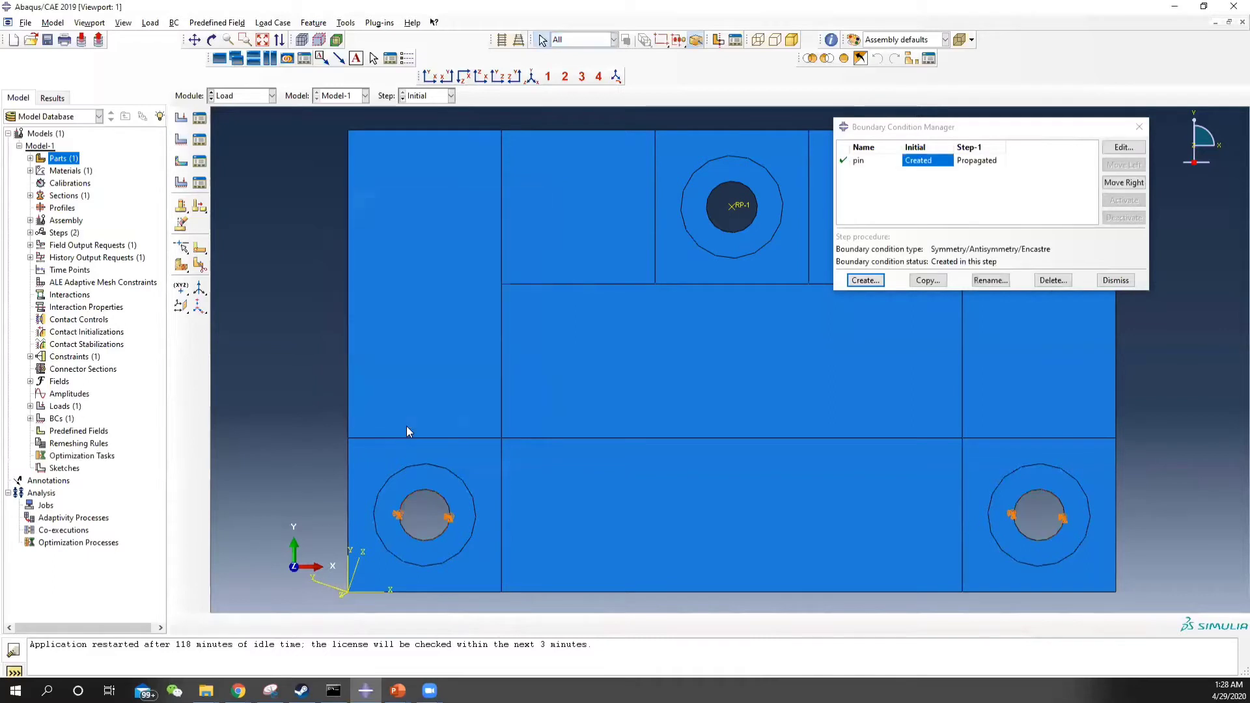
click(1137, 129)
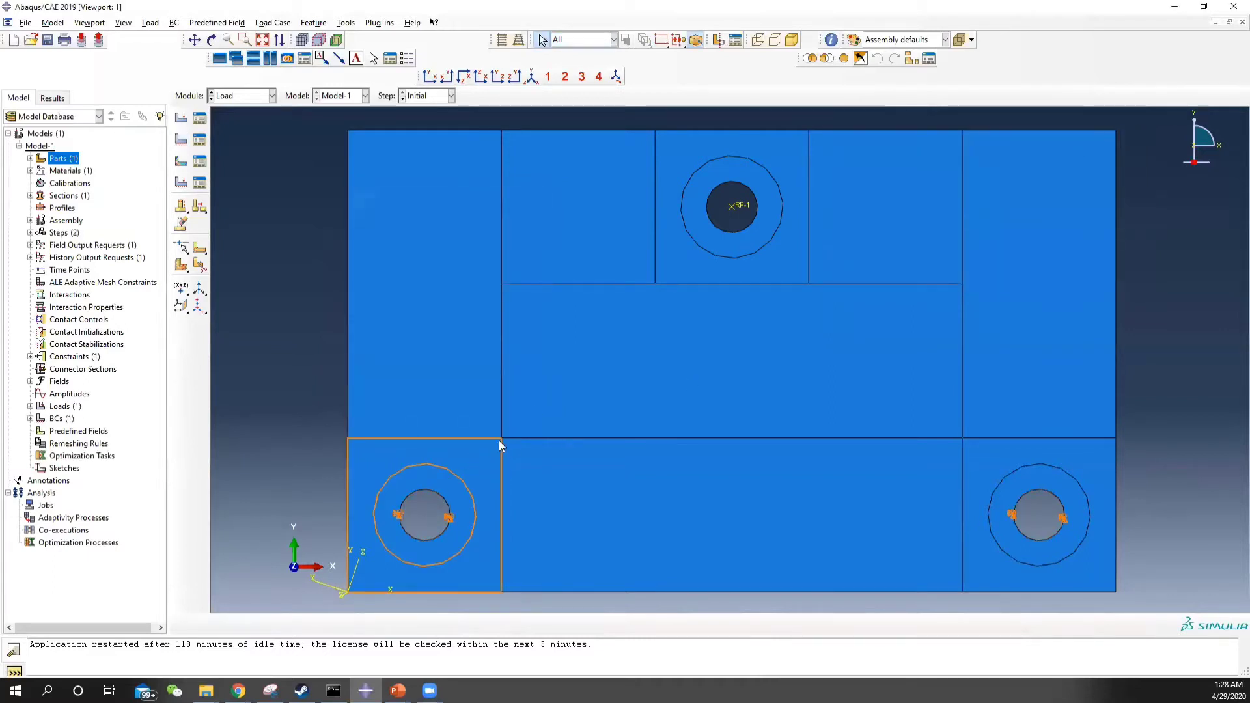
- In the Mesh module, assign the Structured technique to the six outer and middle plate faces
click(250, 96)
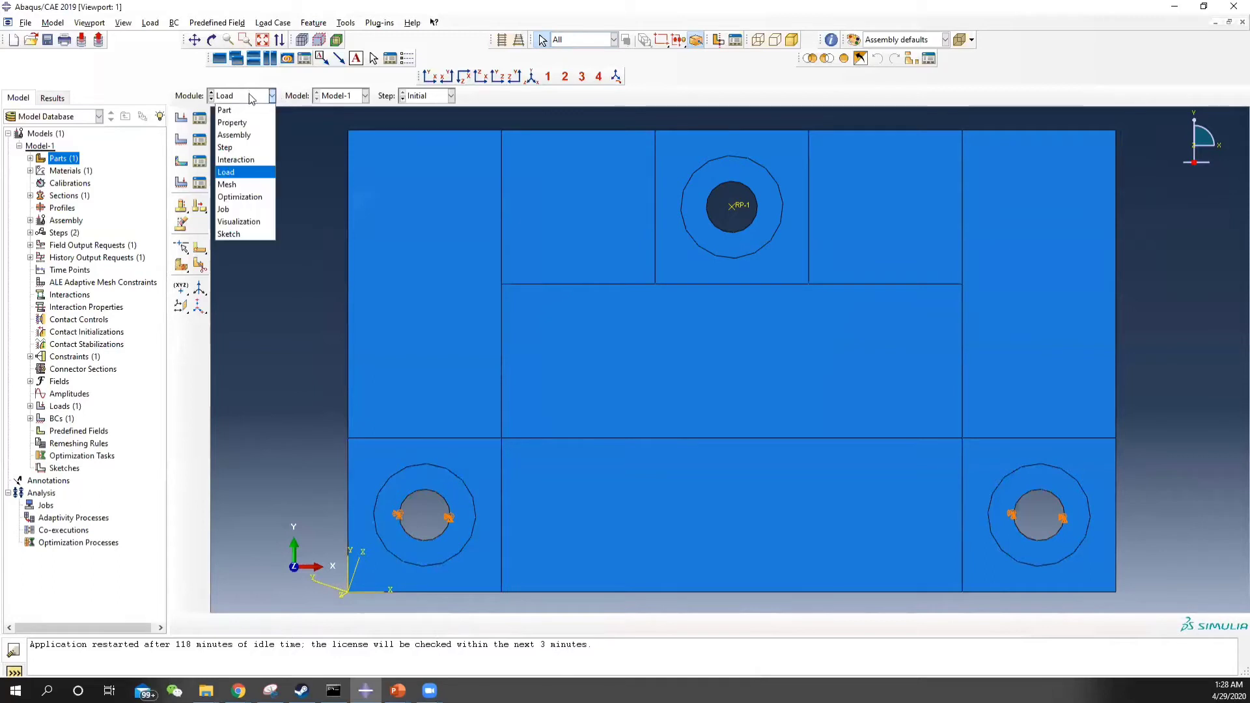
click(241, 187)
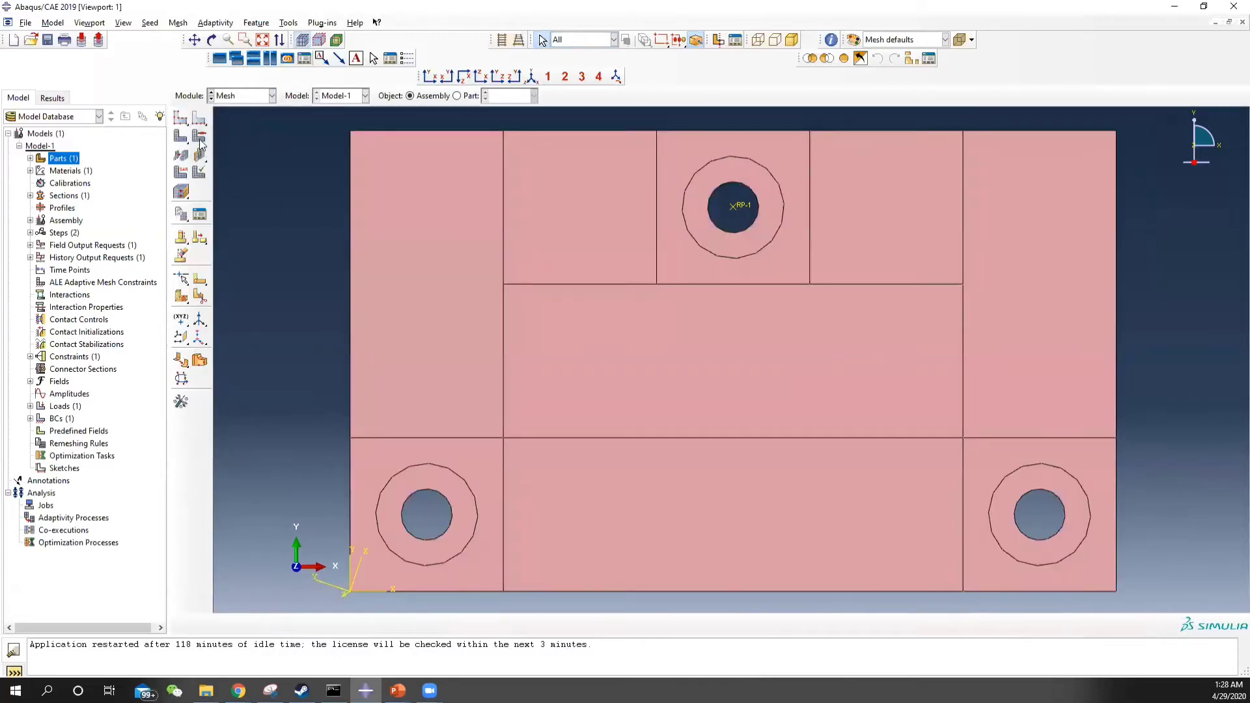
click(199, 136)
click(445, 268)
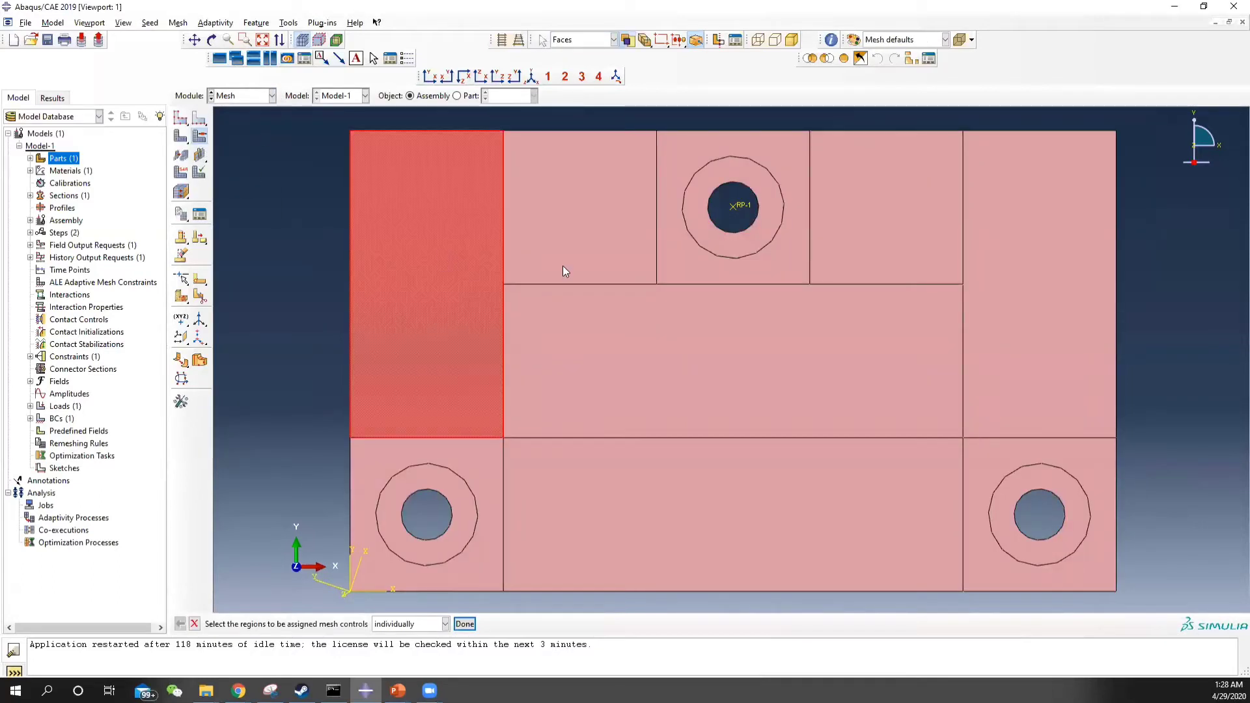
shift+click(592, 231)
shift+click(690, 427)
shift+click(940, 209)
shift+click(1035, 251)
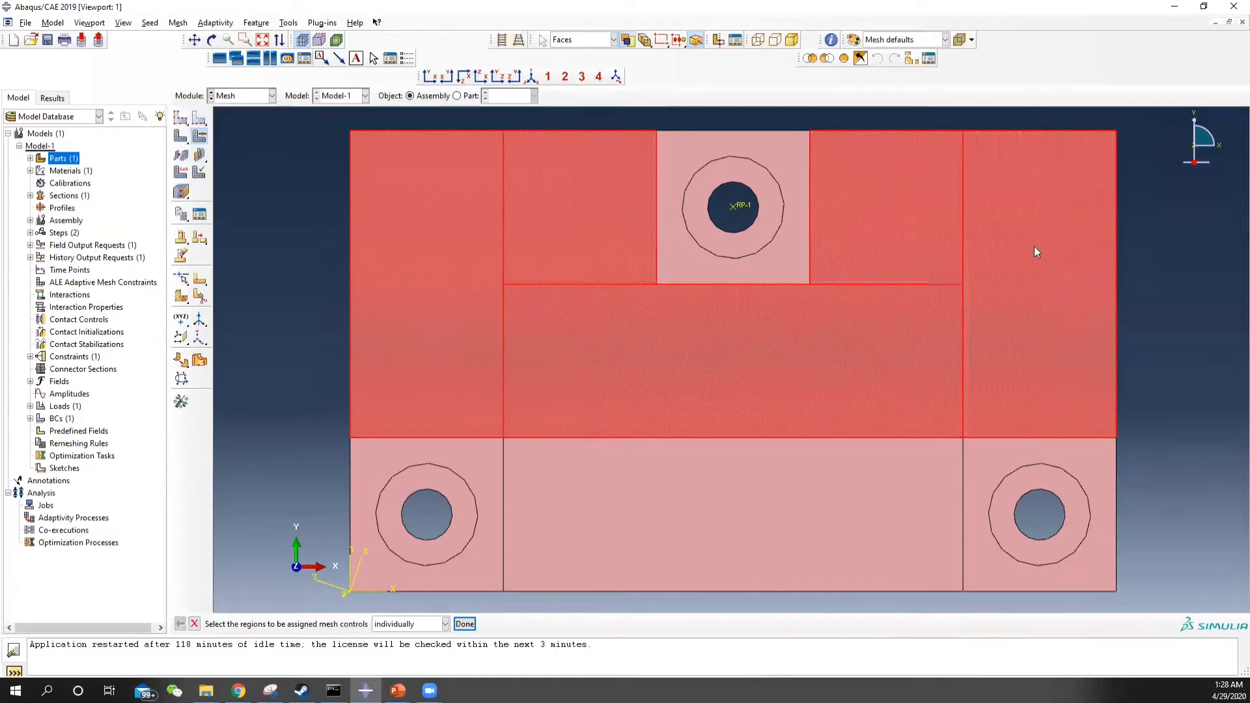
shift+click(749, 542)
click(464, 624)
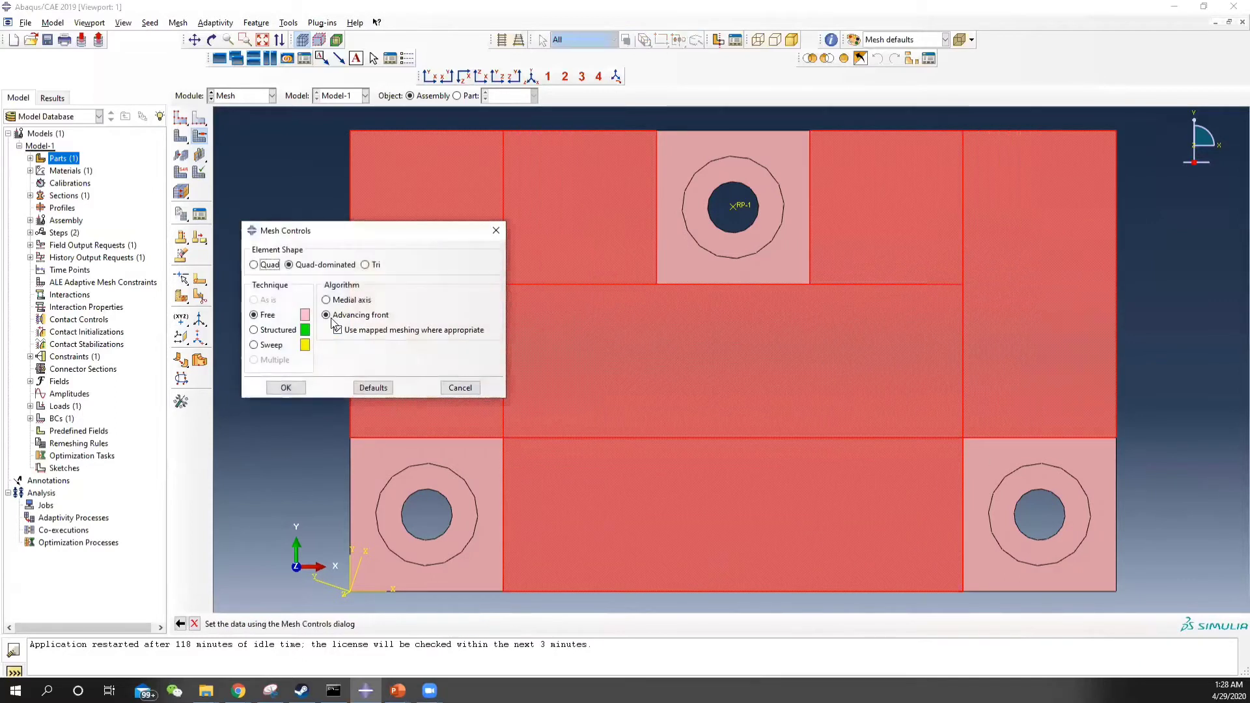
click(269, 330)
click(285, 388)
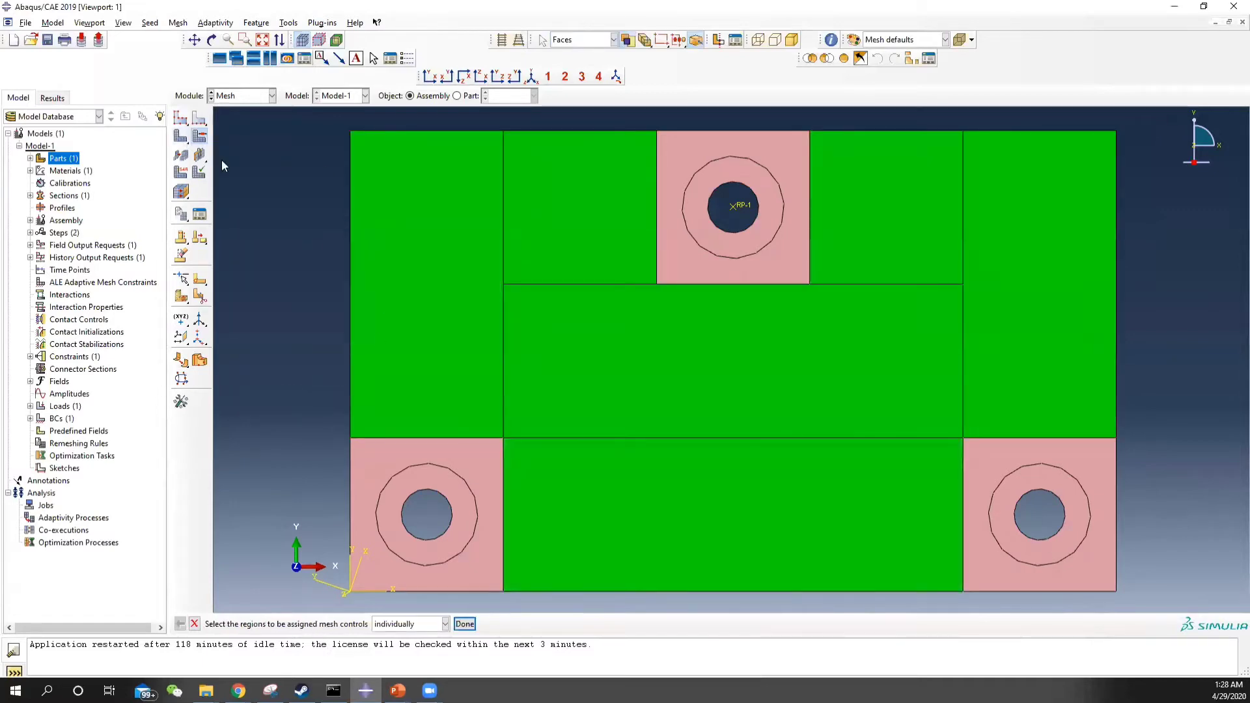
- Inspect the three ring faces' mesh controls, leaving them quad-dominated and unchanged
click(470, 492)
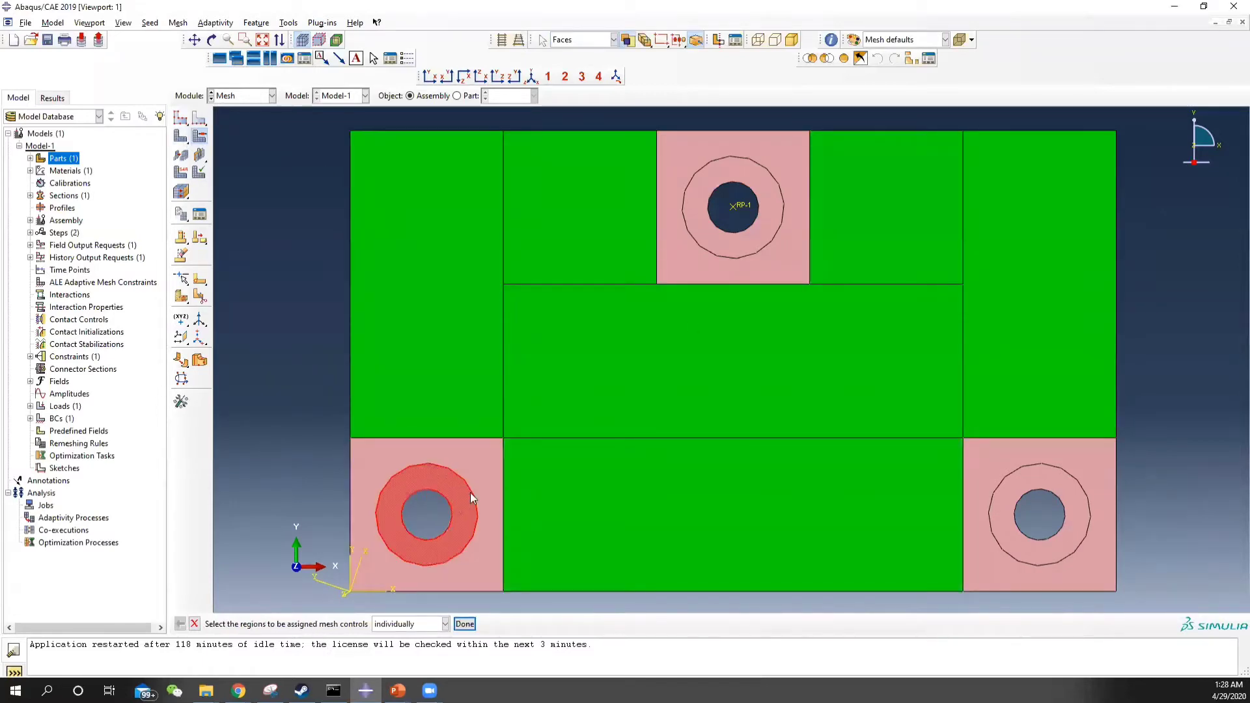
shift+click(733, 234)
shift+click(1015, 493)
click(464, 623)
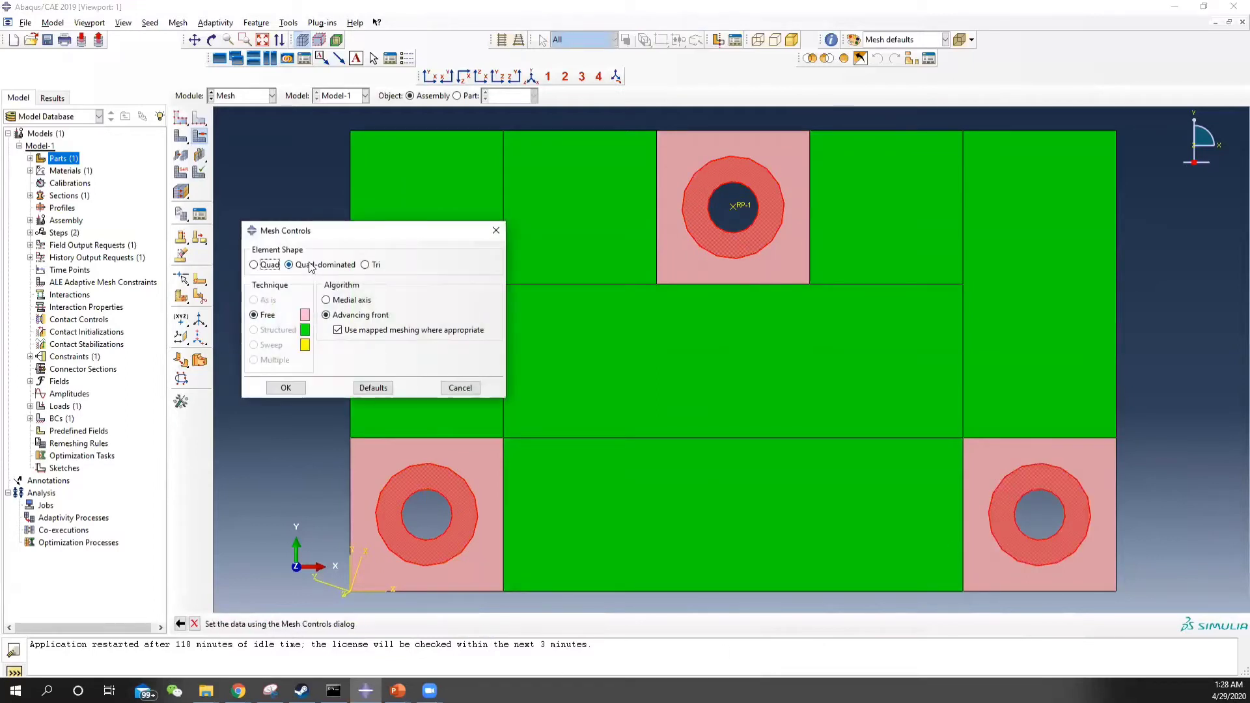
click(254, 265)
click(296, 265)
click(496, 231)
- Check the lower-left square face's mesh controls, leaving the hole squares free-meshed
click(484, 492)
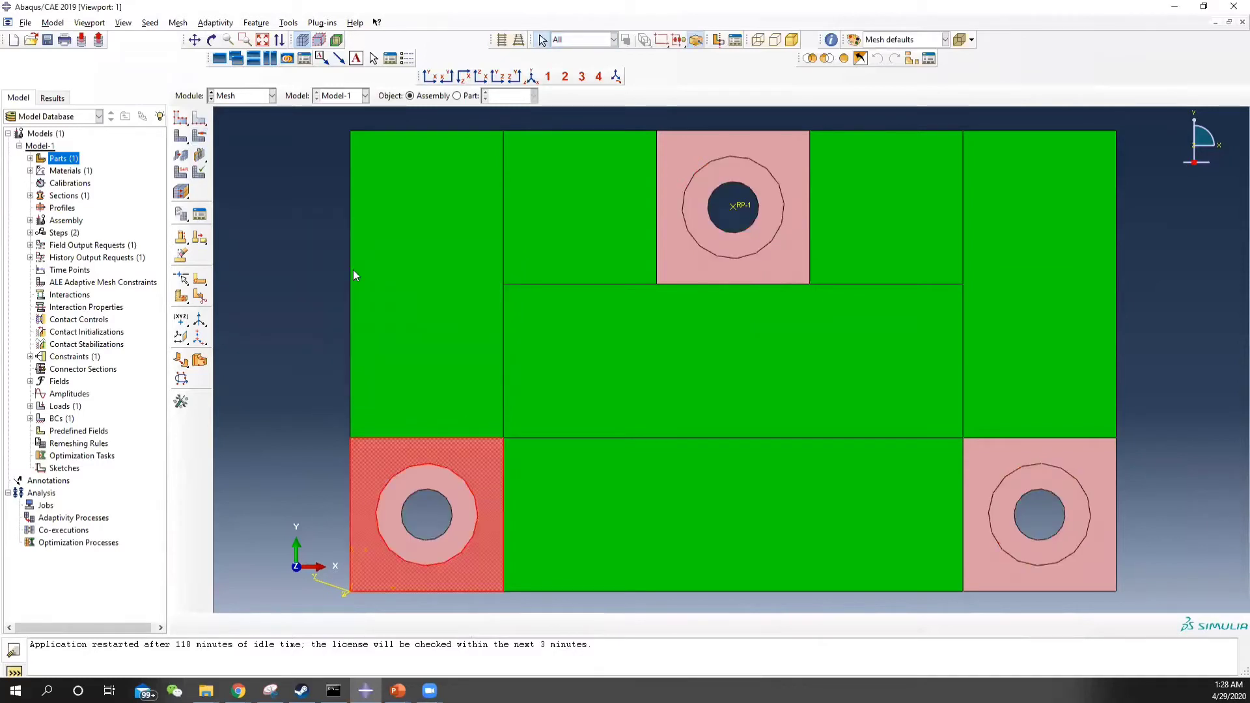
click(181, 137)
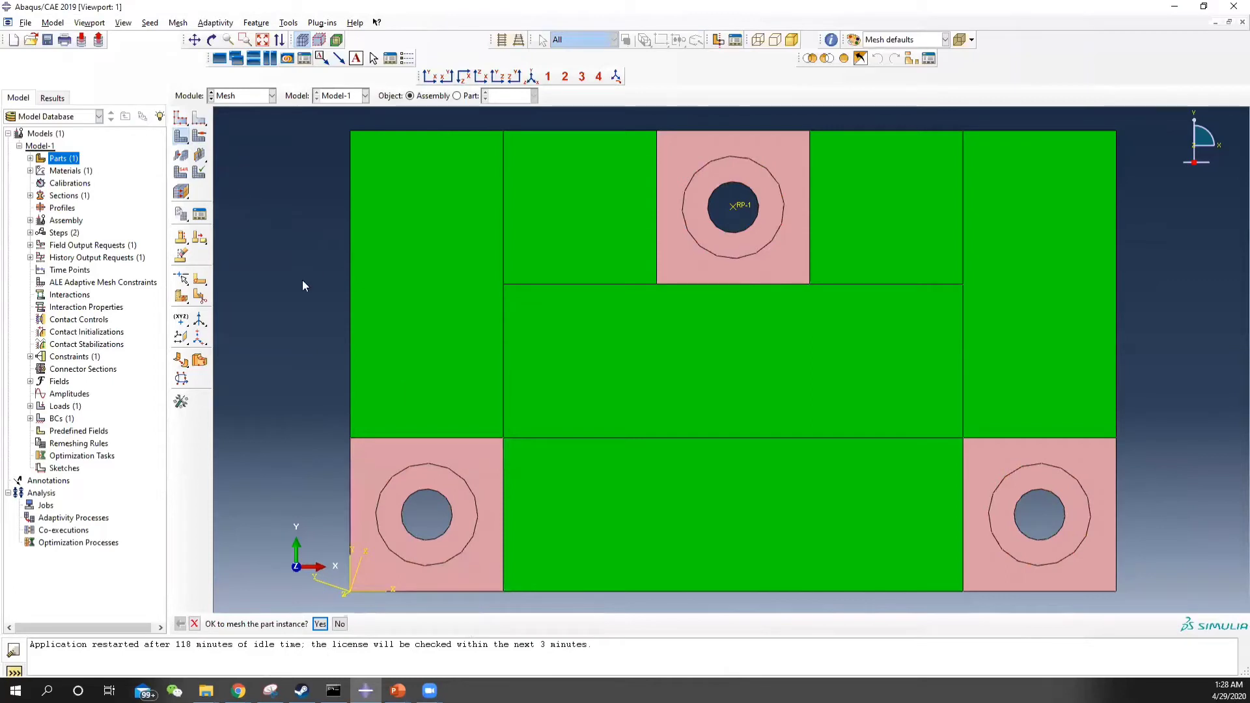
click(199, 136)
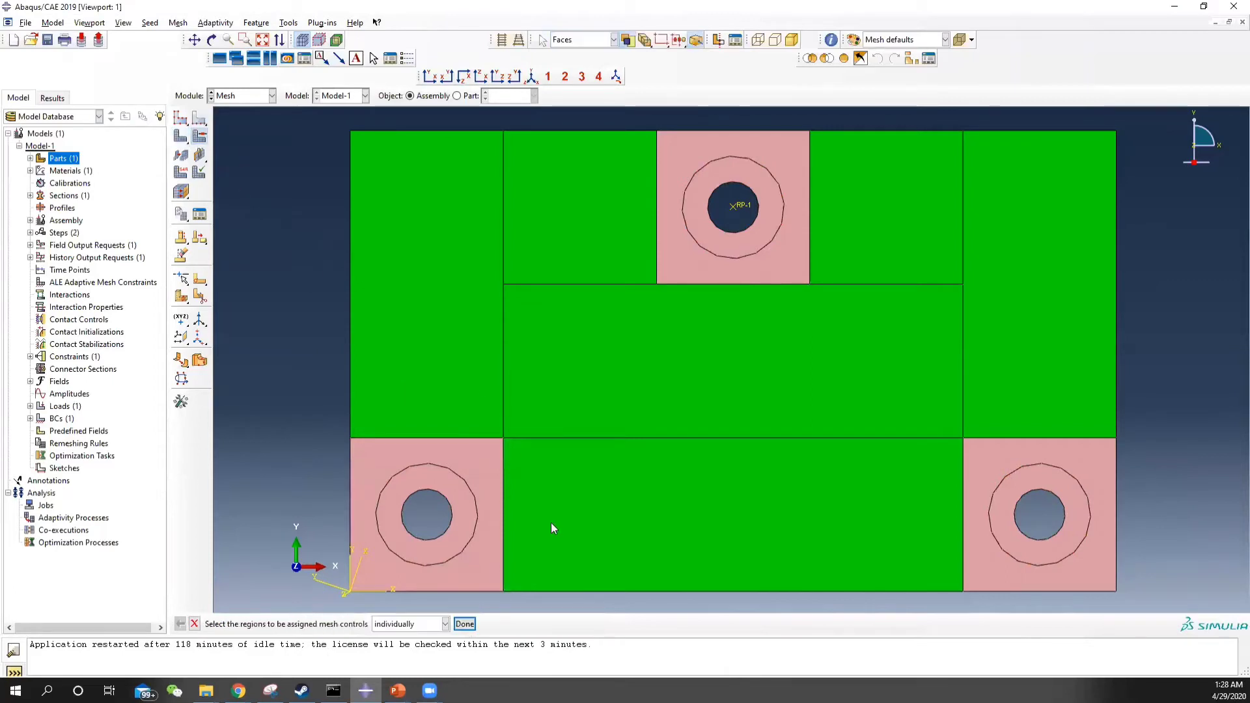
click(496, 574)
click(464, 624)
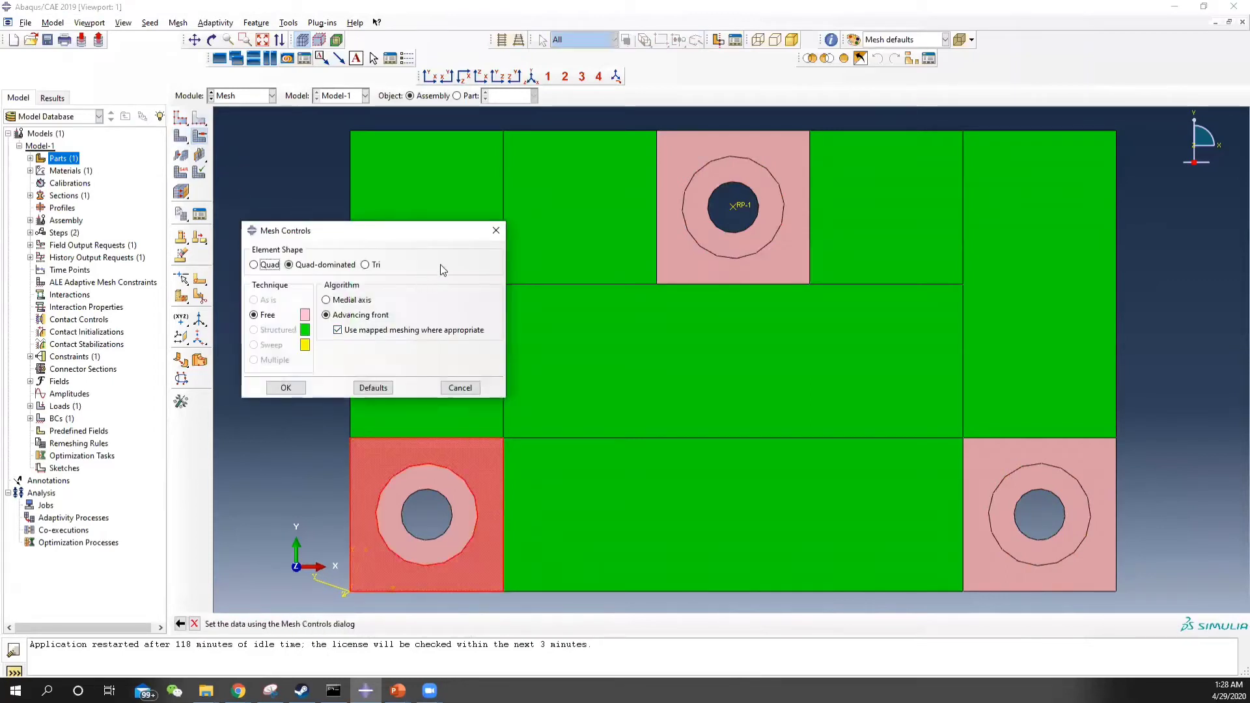
click(494, 232)
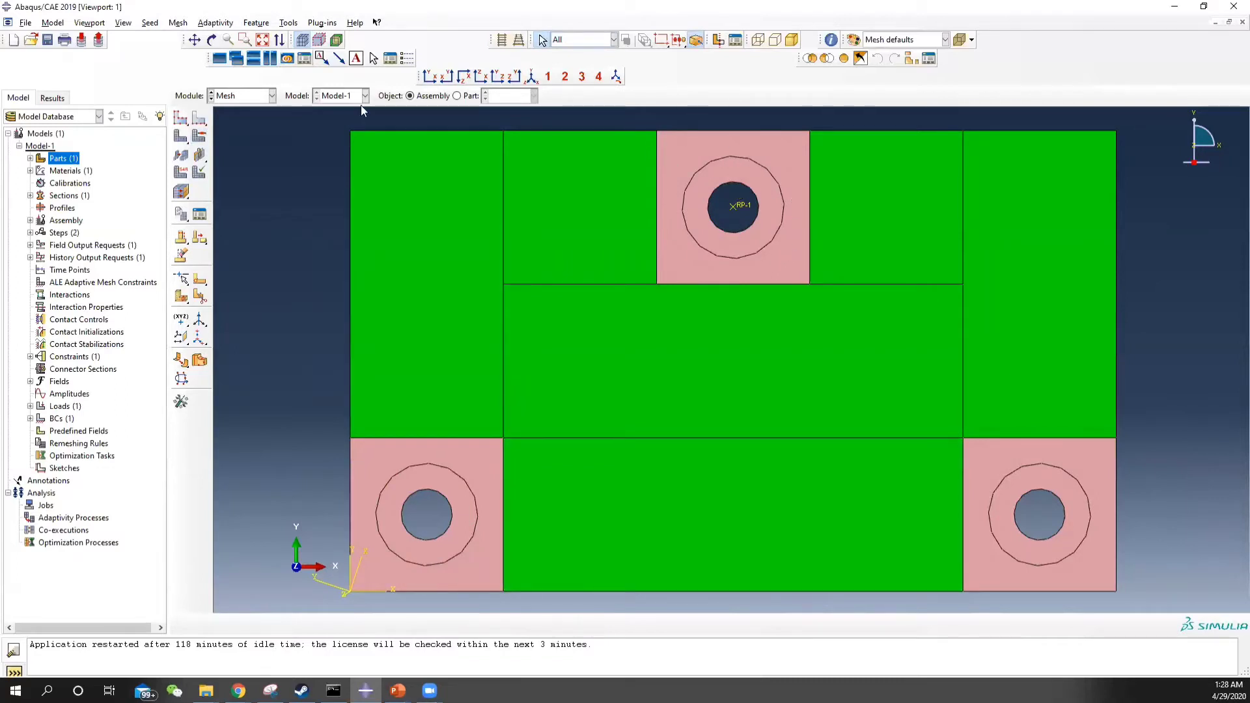
click(181, 119)
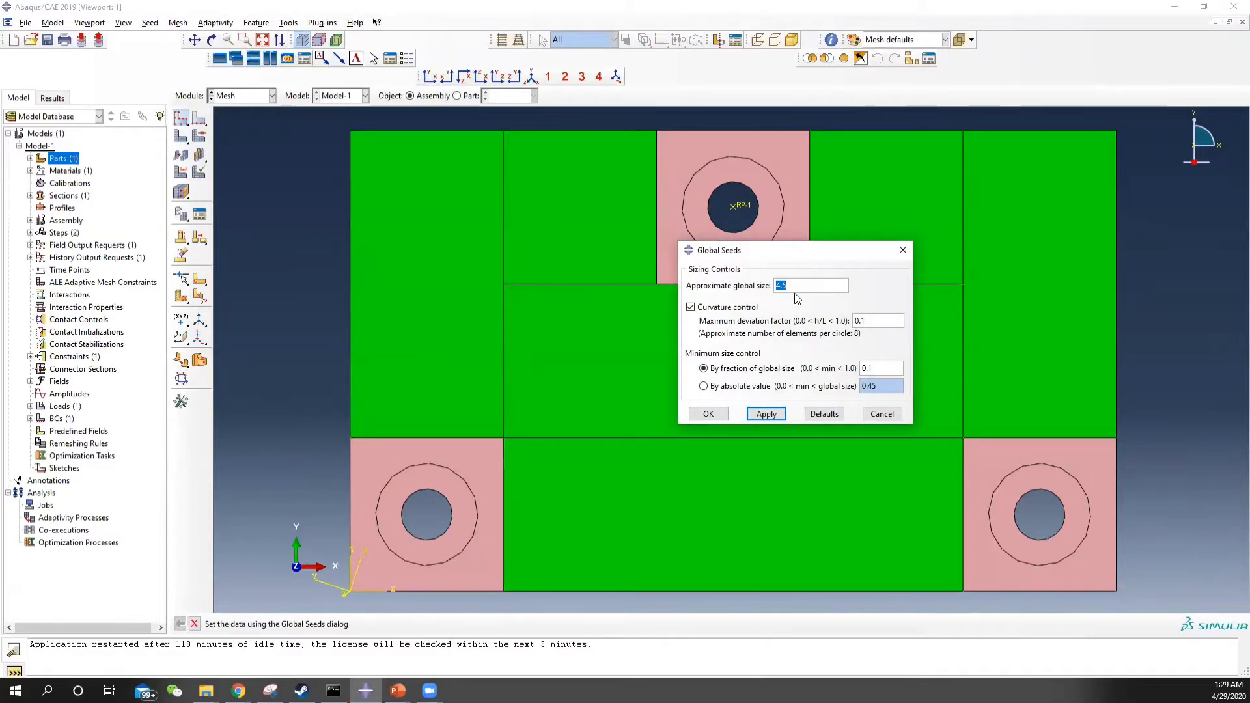
- Seed the plate with an approximate global size of 0.2, replacing a trial 0.1 value
text(0.1)
click(762, 416)
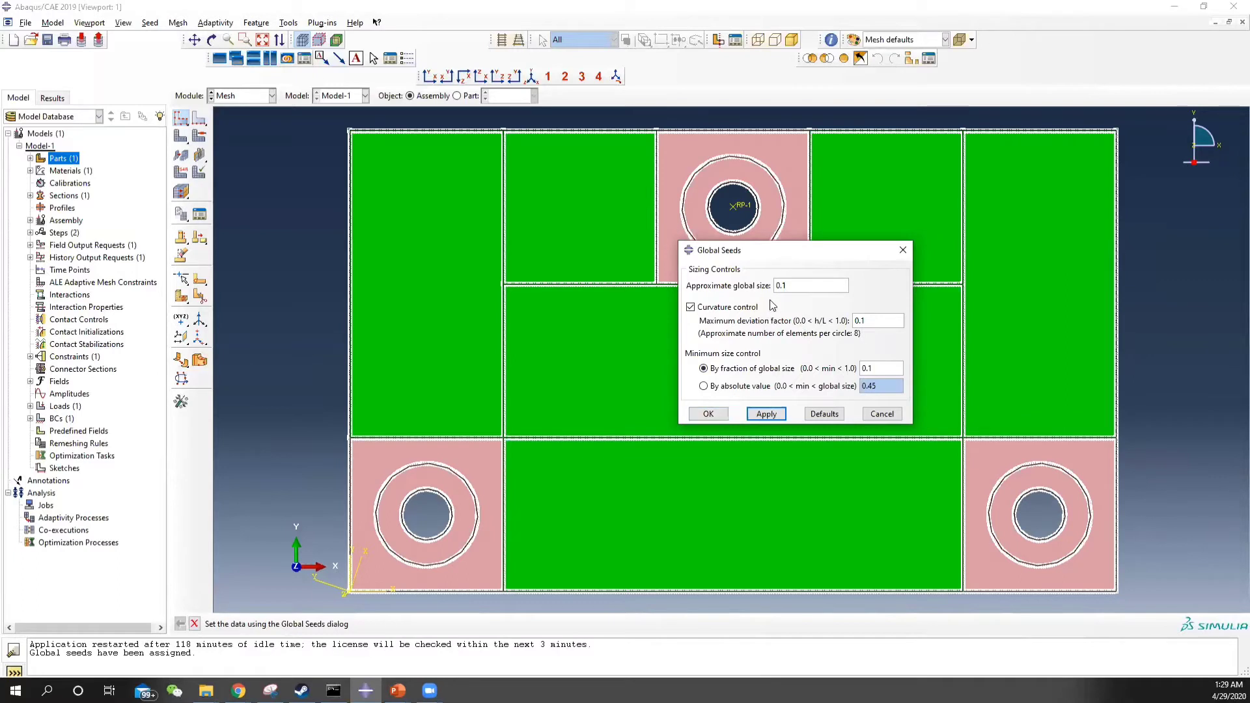
double_click(800, 285)
text(0.2)
click(755, 415)
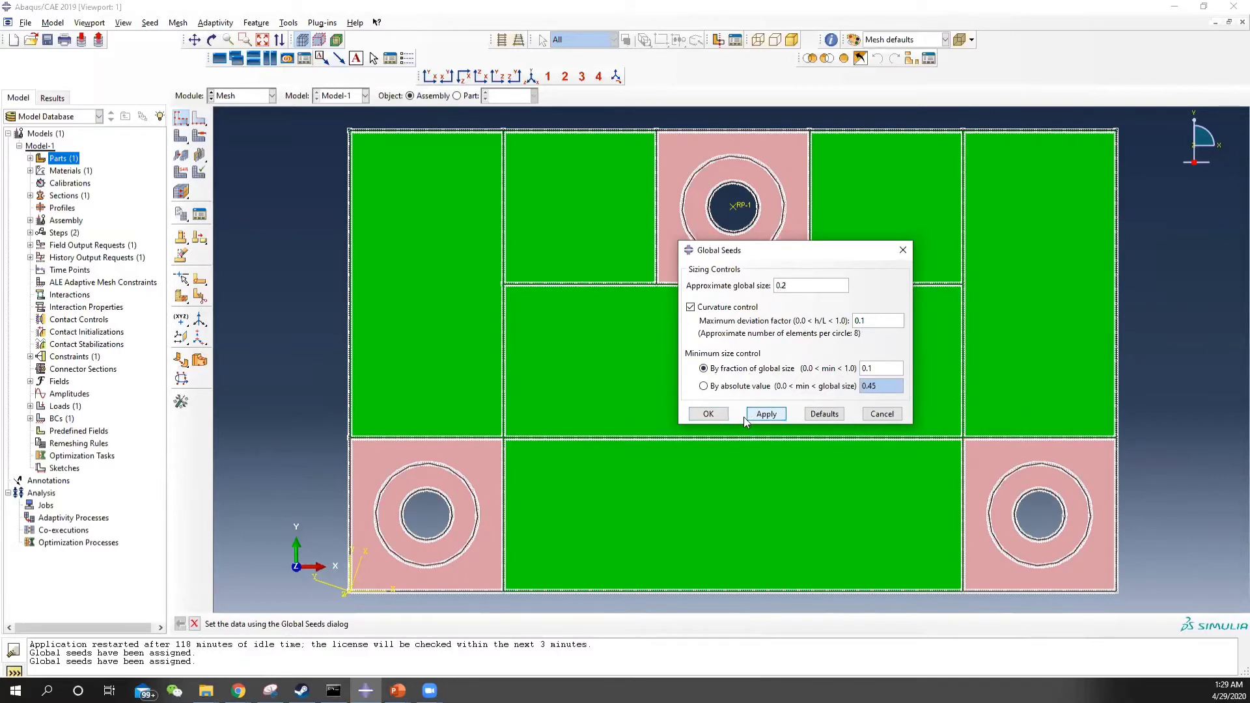
click(708, 414)
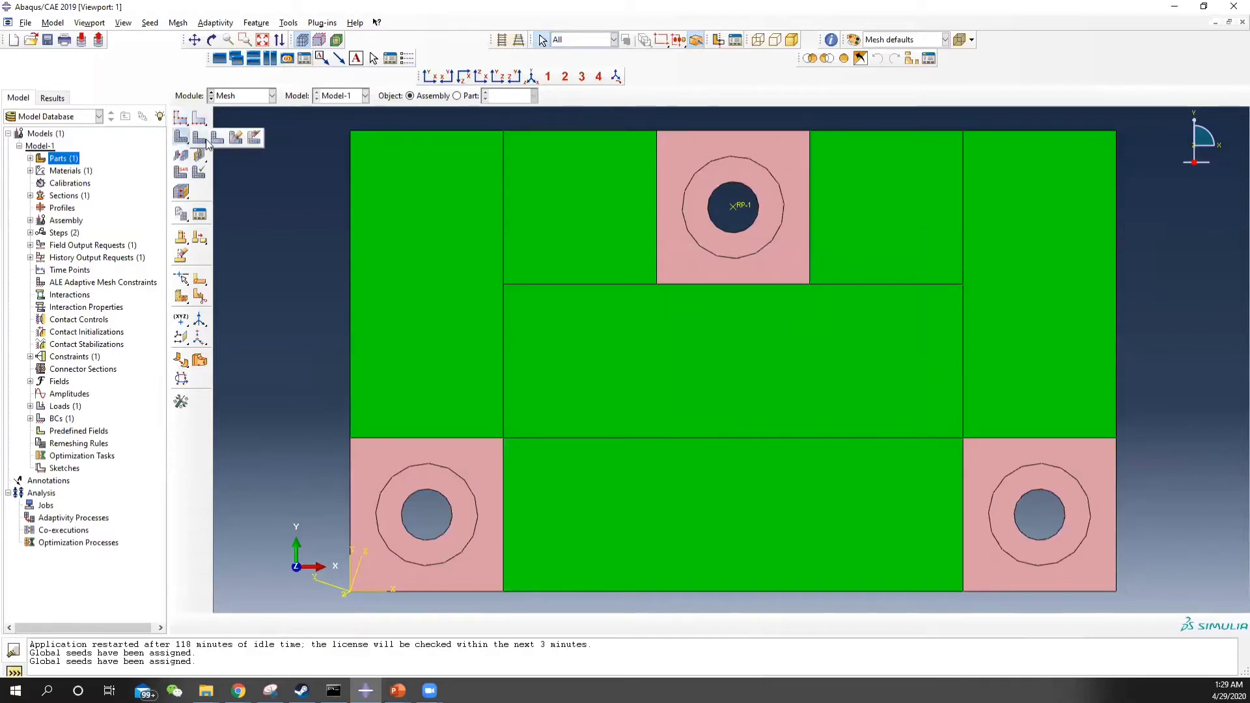
click(183, 137)
- Generate the 85633-element mesh on the Plate instance and zoom to inspect it
click(321, 625)
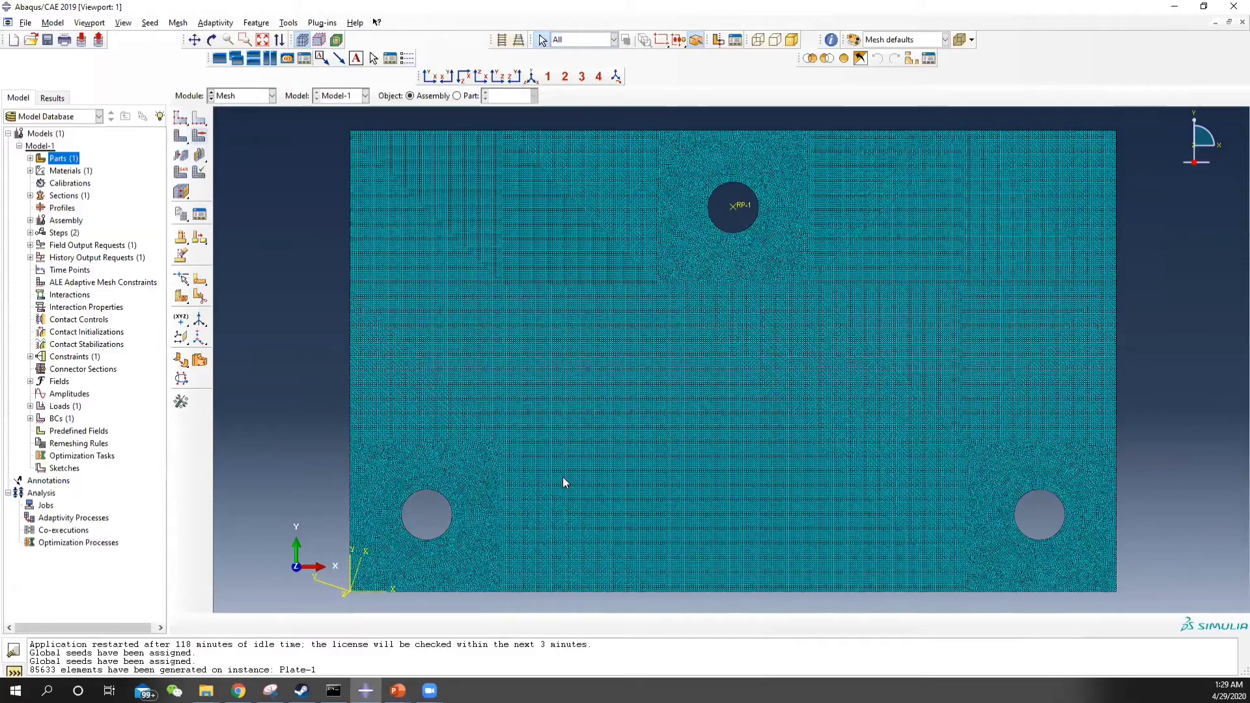
scroll(563, 477, up, 3)
scroll(488, 465, down, 2)
scroll(517, 461, down, 2)
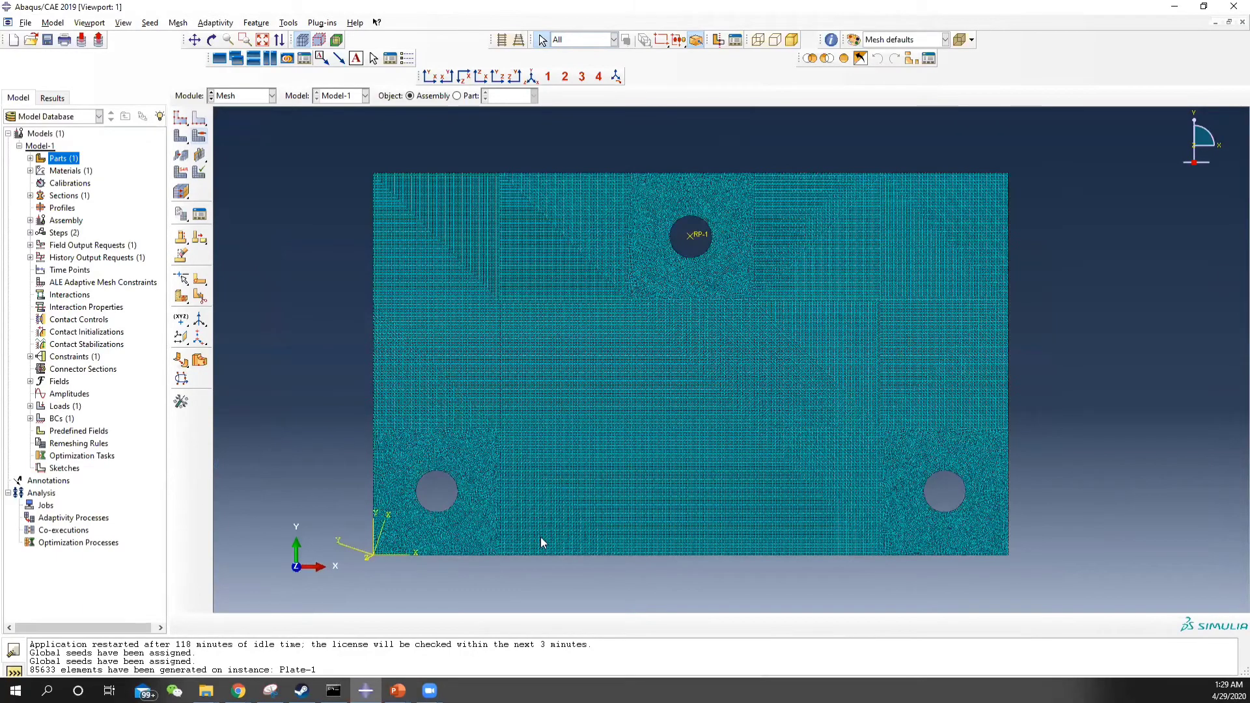
scroll(553, 534, up, 1)
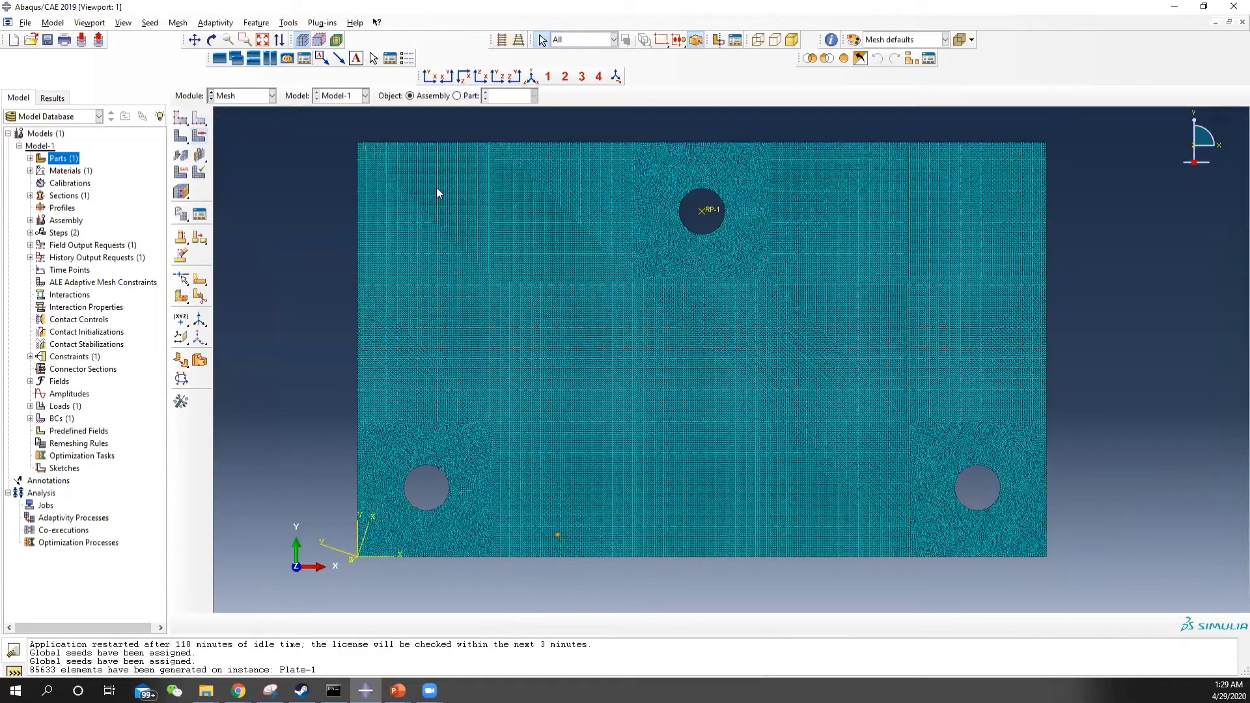
click(254, 23)
click(288, 22)
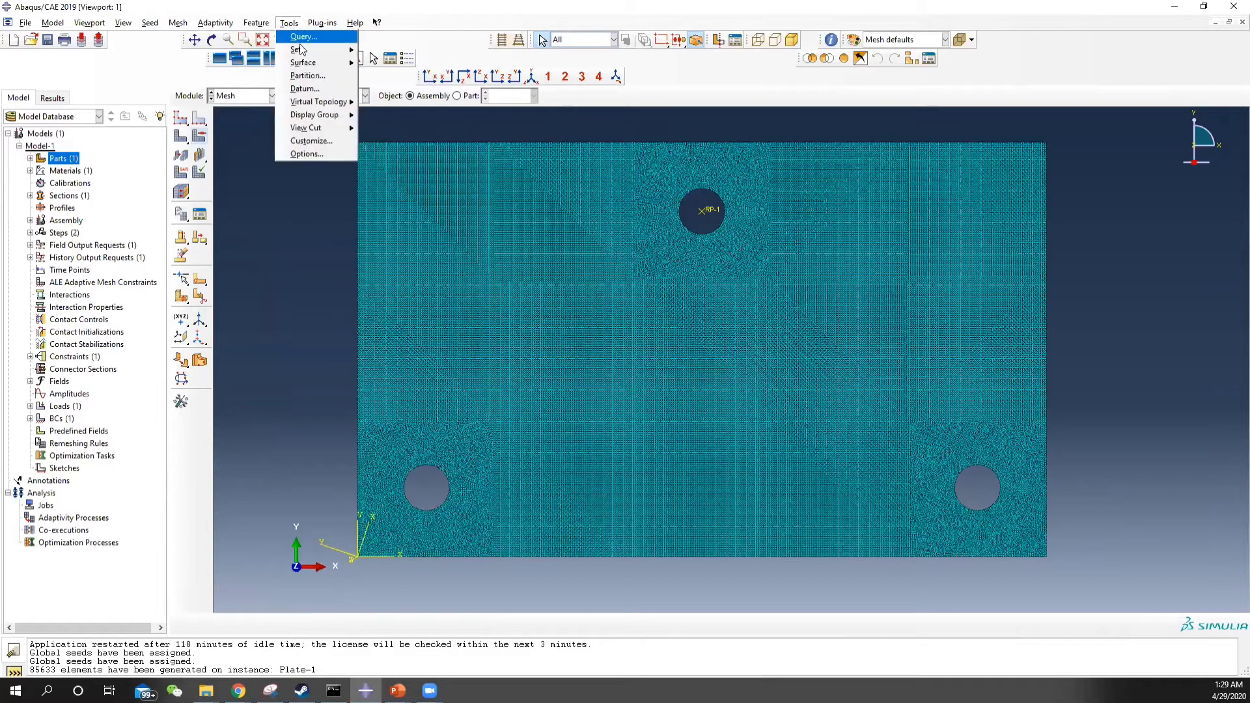
mouse_move(303, 52)
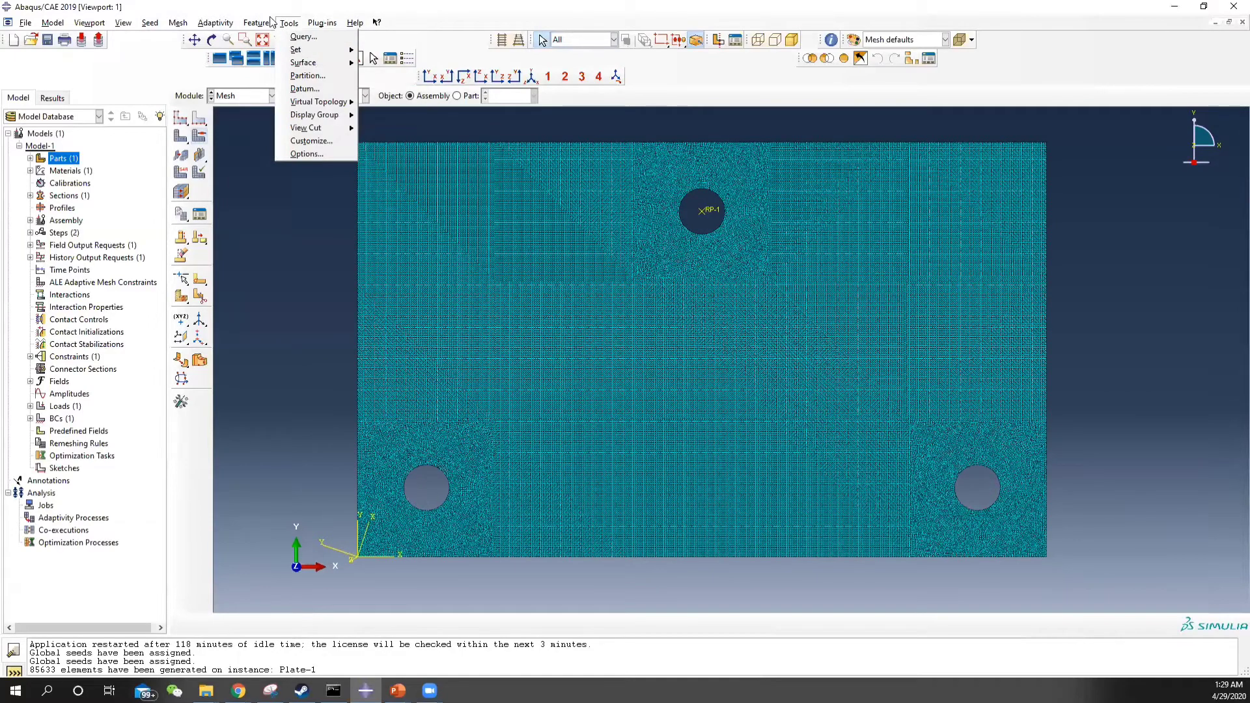
- Set the plate's element type to the Shell family, giving S4R reduced-integration shells
mouse_move(177, 24)
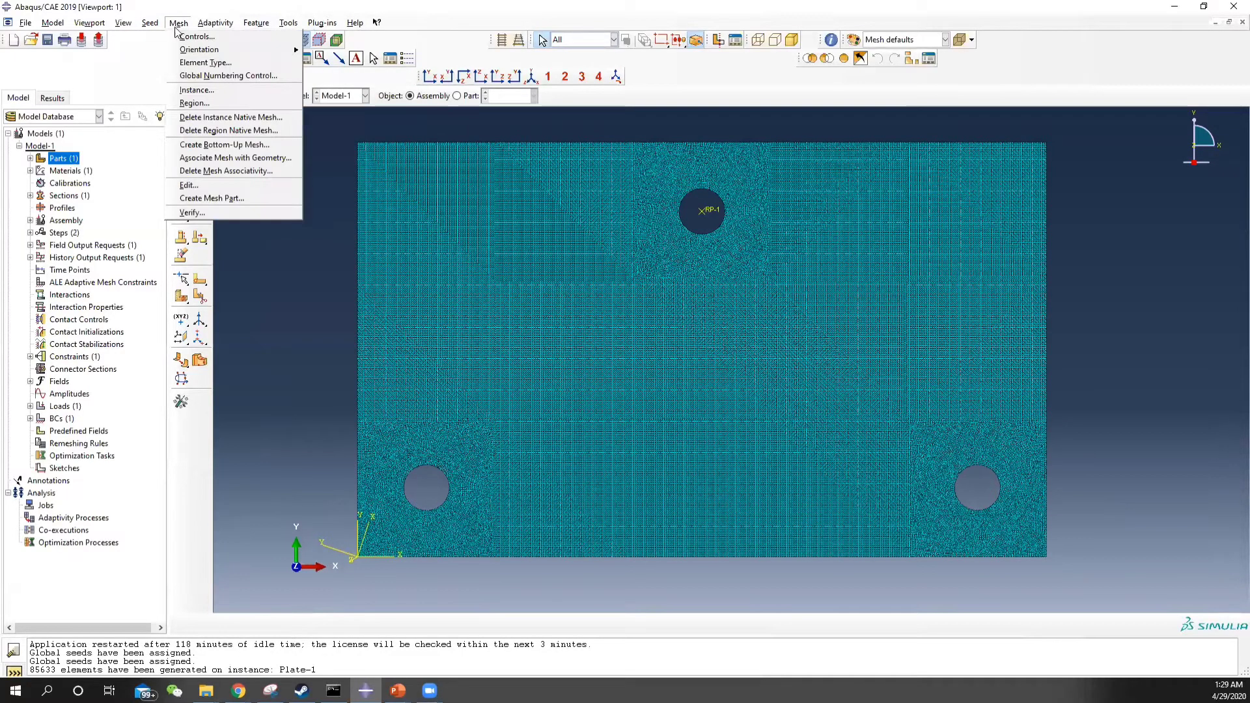
click(205, 62)
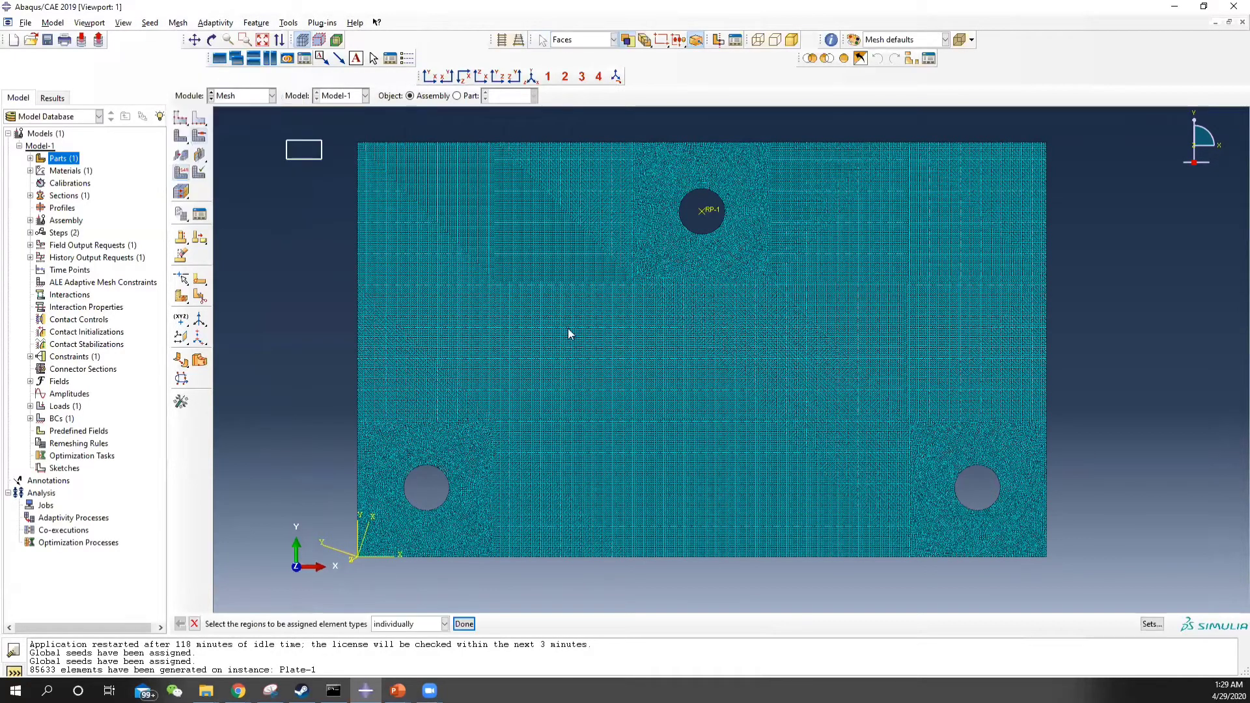
click(466, 623)
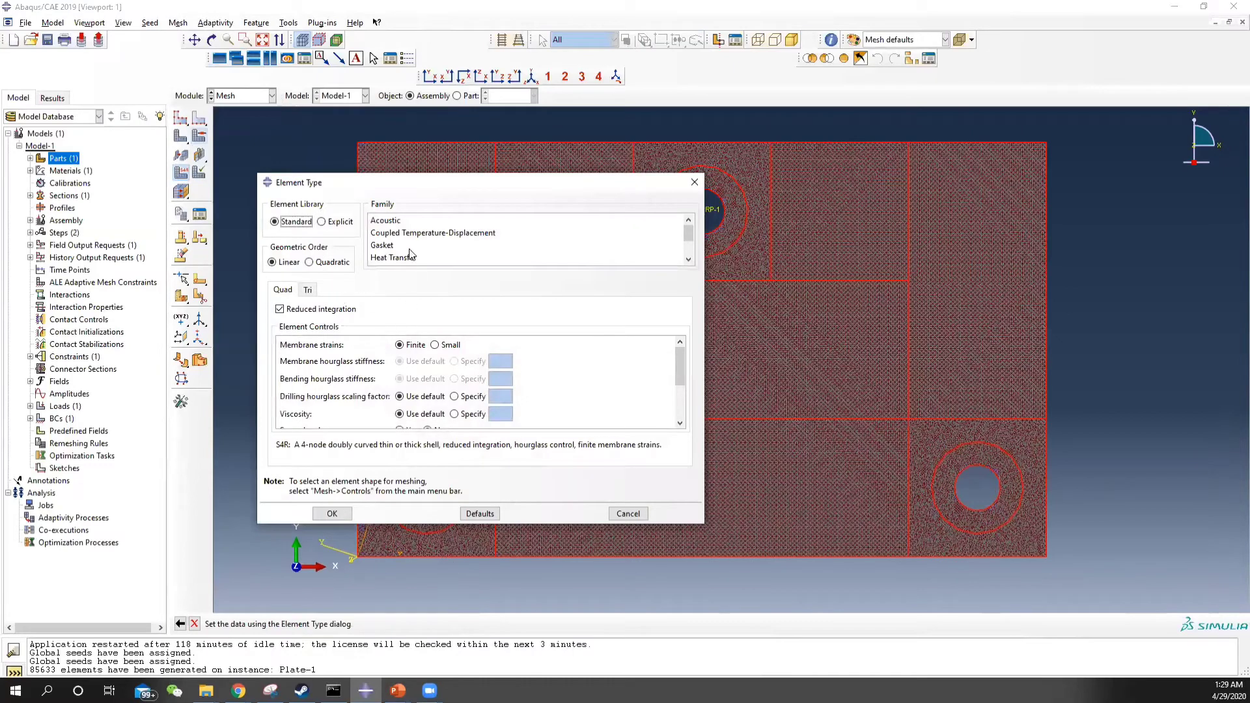
scroll(410, 254, down, 3)
click(415, 258)
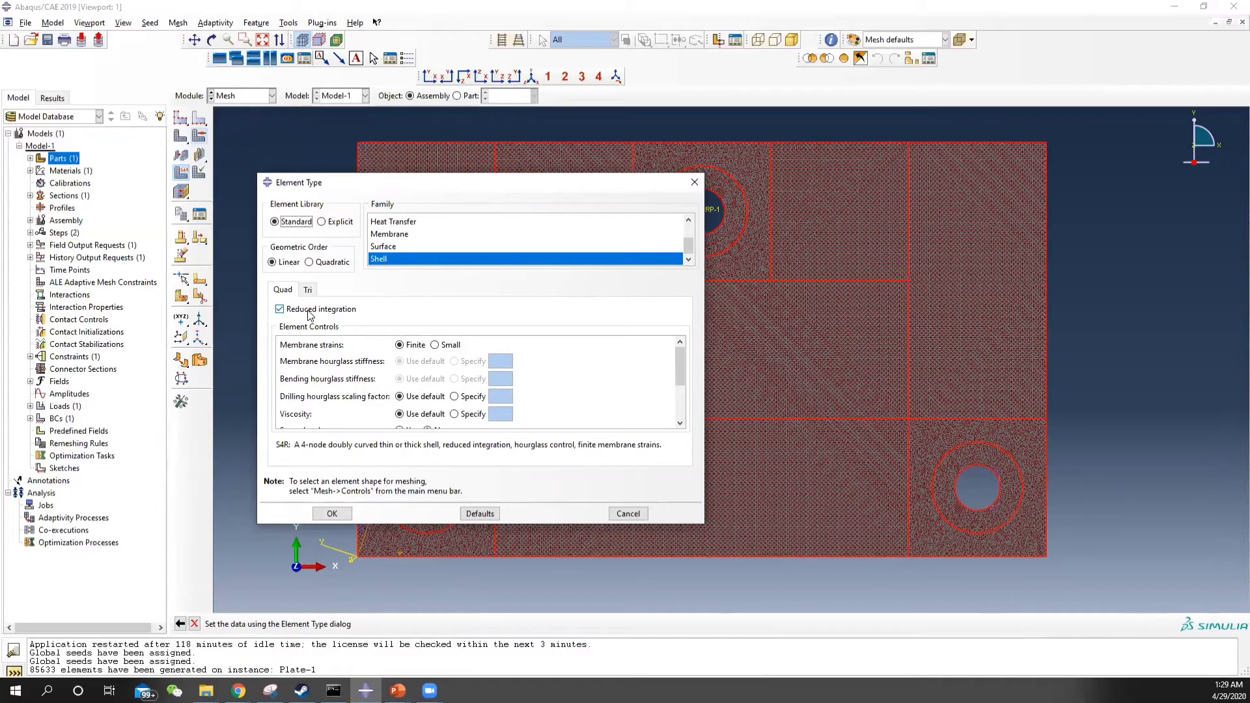
click(332, 514)
click(703, 340)
scroll(447, 235, up, 2)
scroll(469, 215, up, 3)
scroll(431, 208, down, 5)
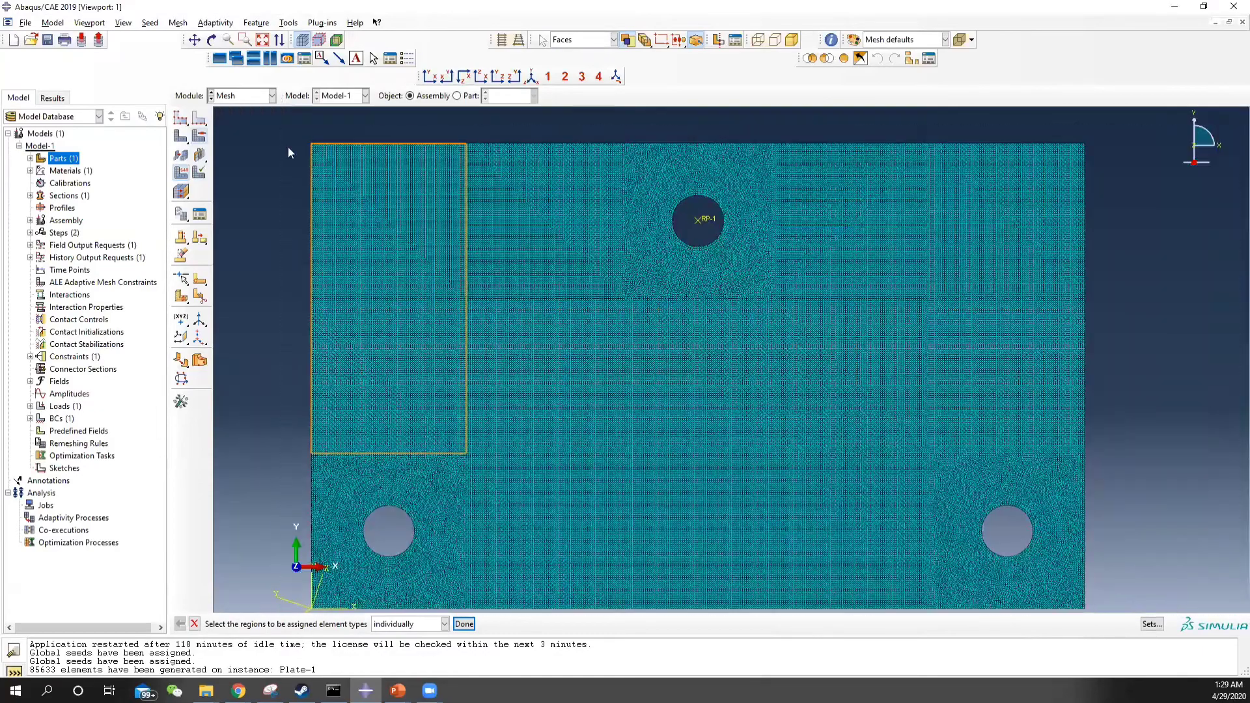
click(248, 96)
- Create the job Static_original, submit it, and monitor its progress
click(242, 207)
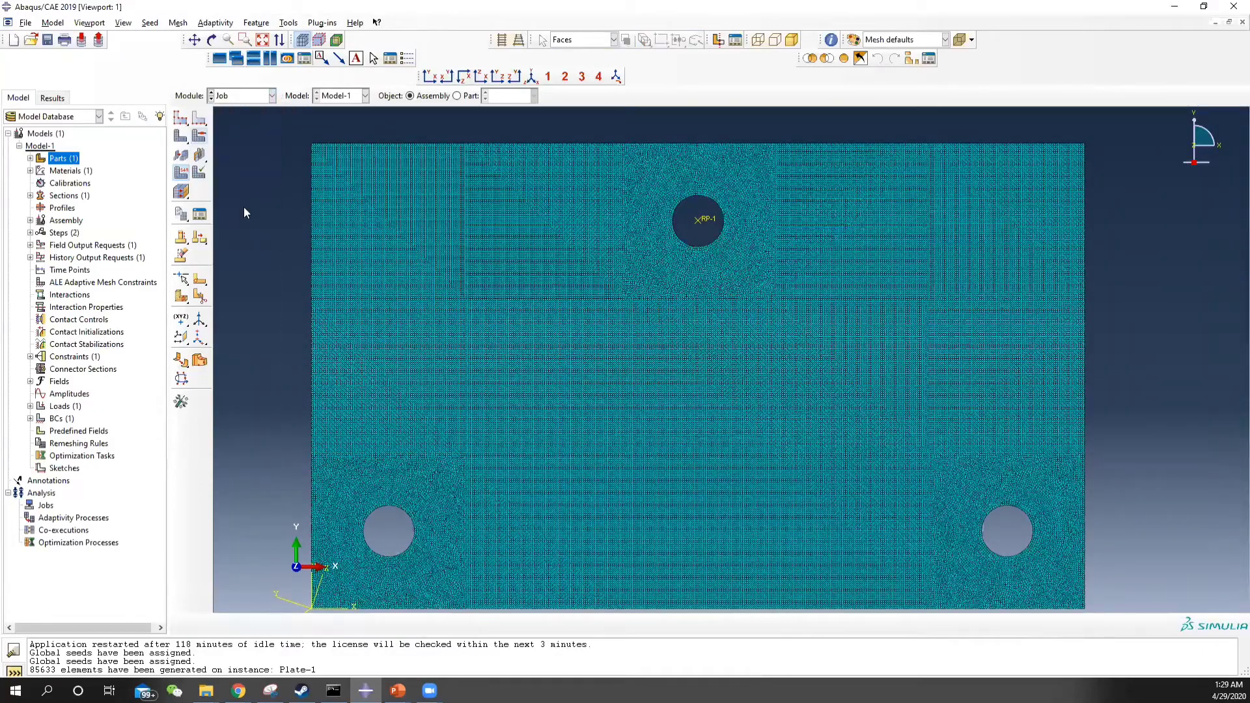
click(199, 117)
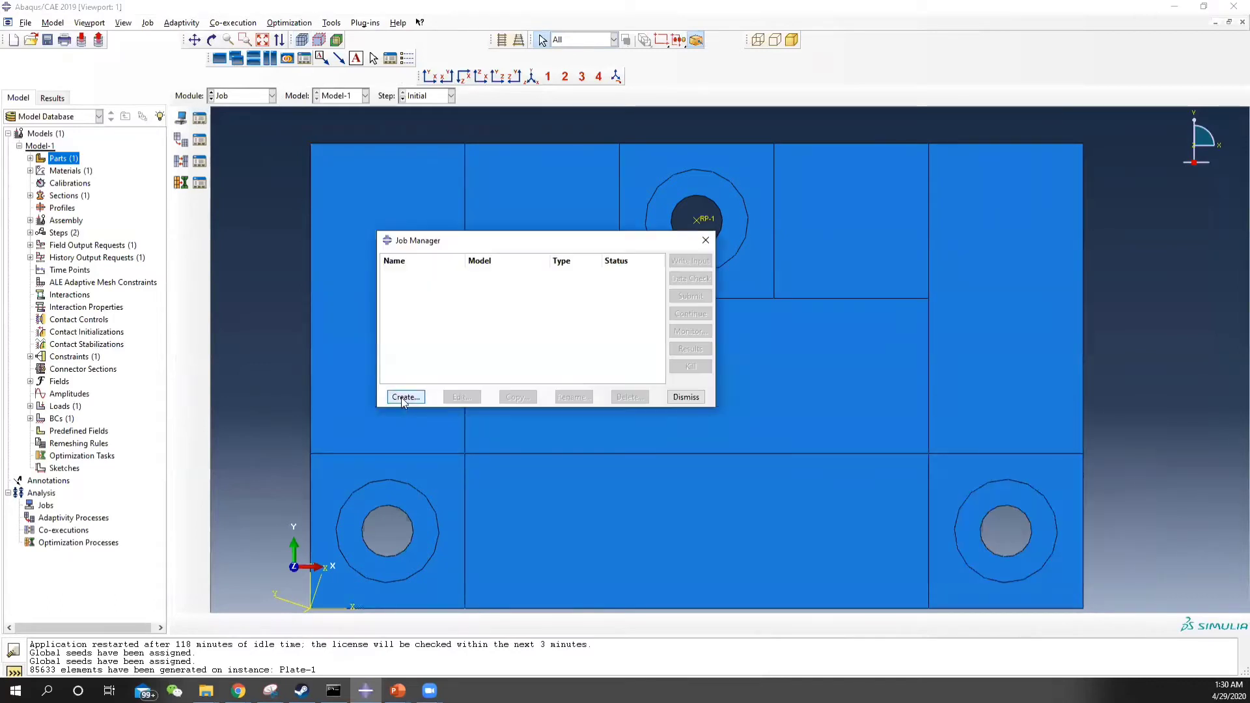
click(405, 397)
text(Static)
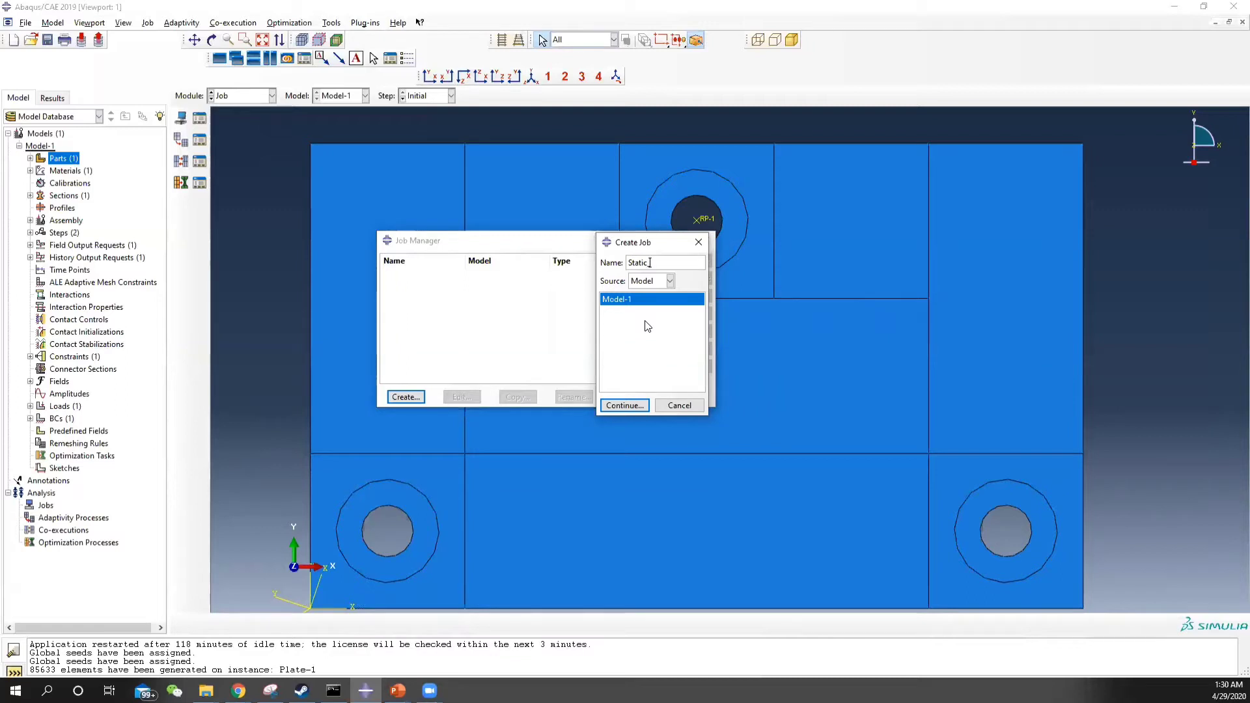
text(_original)
click(624, 405)
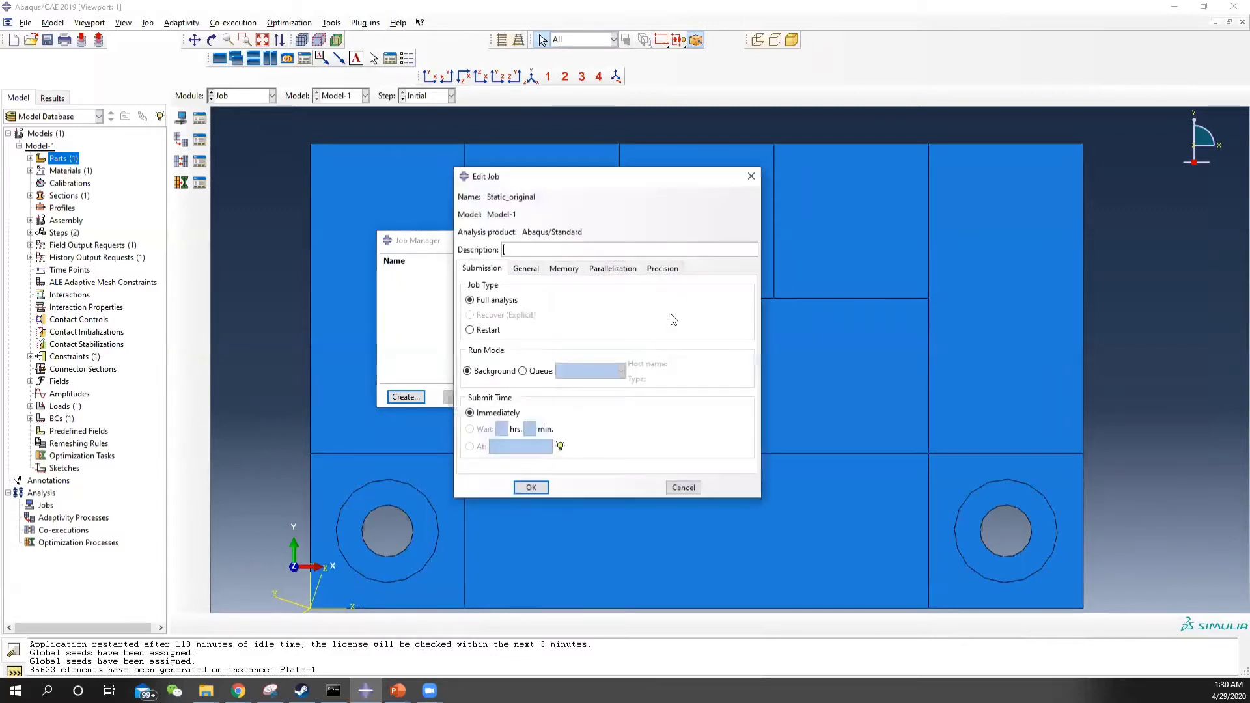
click(531, 487)
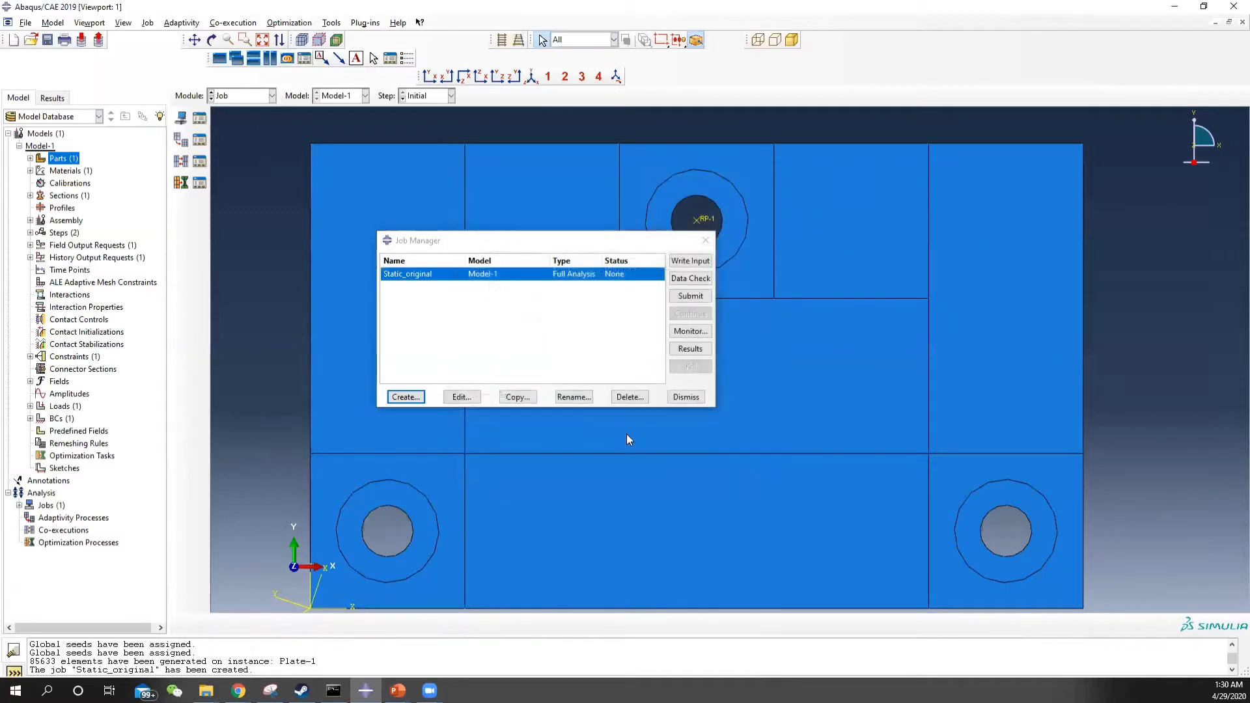
click(690, 296)
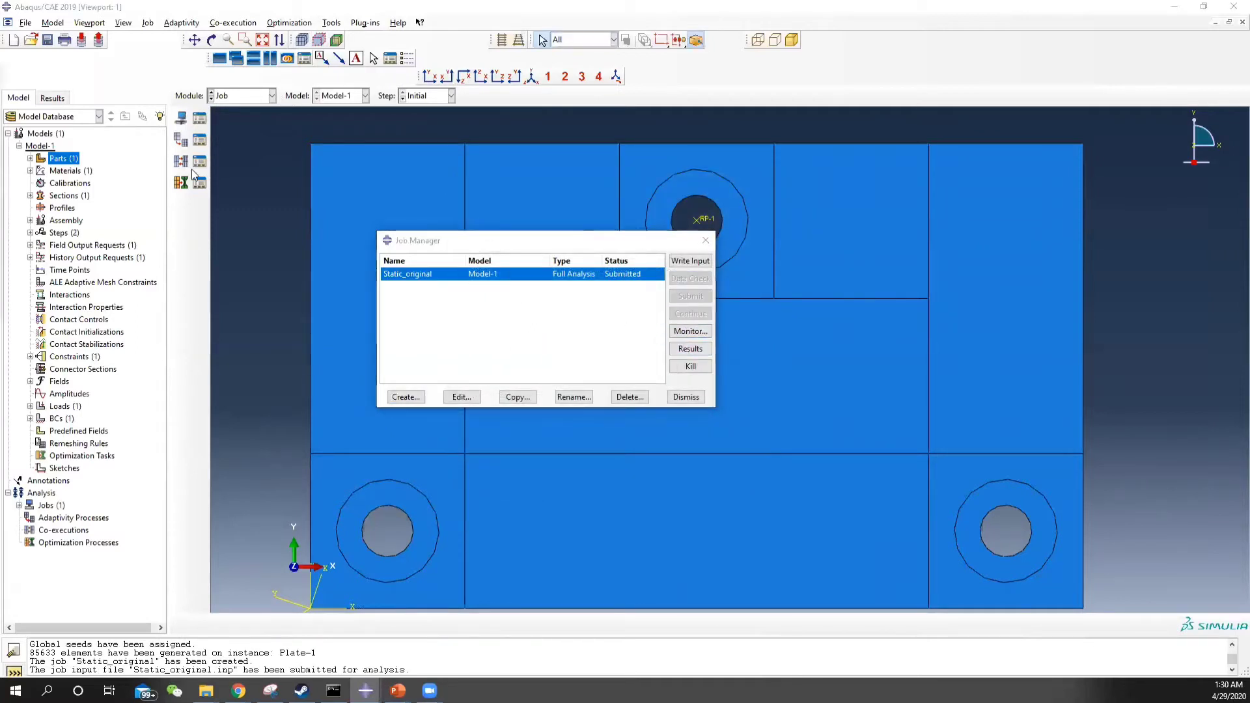
click(690, 330)
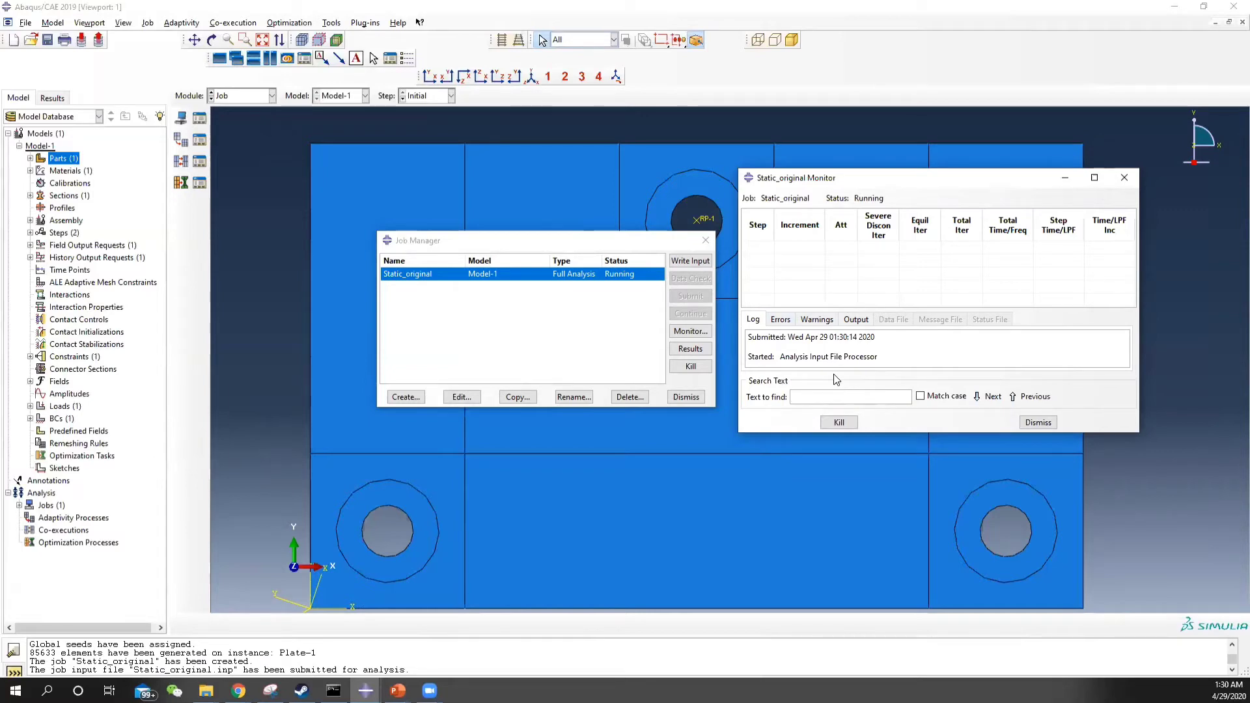
- Open the Static_original results and plot Mises contours on the deformed shape
click(695, 348)
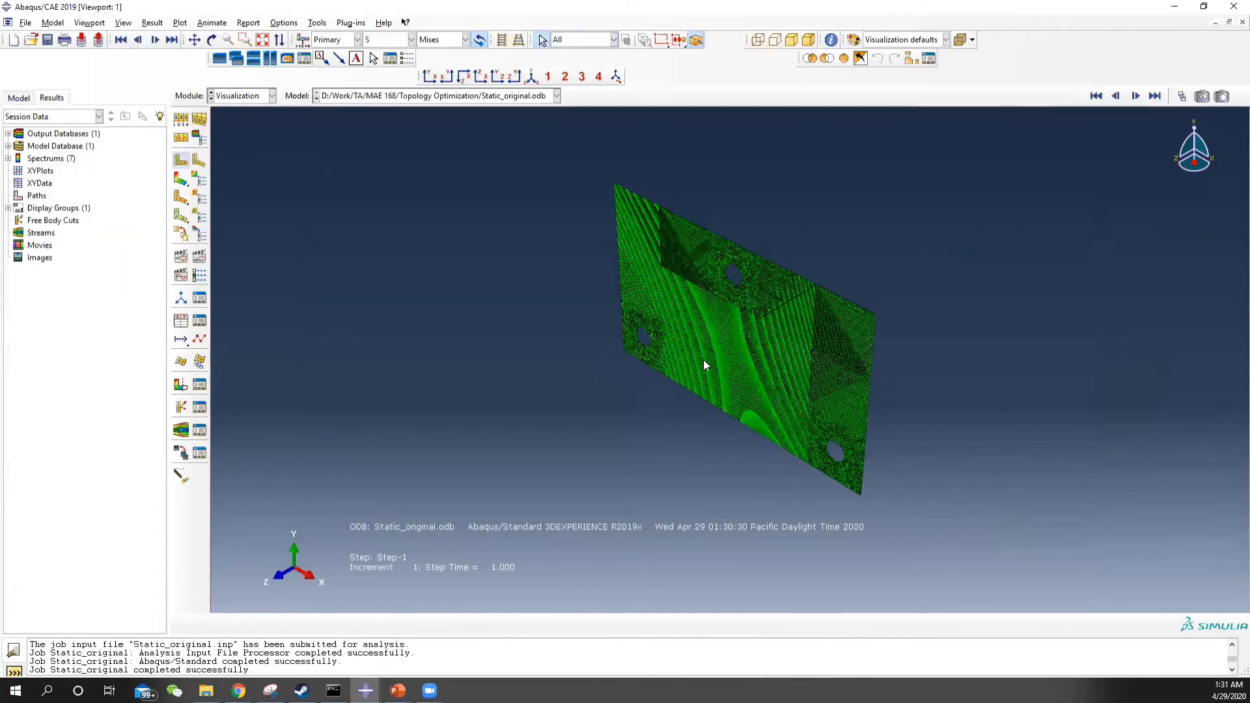
ctrl+alt+drag(760, 336, 803, 233)
click(180, 178)
ctrl+alt+drag(836, 412, 599, 167)
- Draw only free edges on the contour plot and return the view to face-on
click(284, 23)
click(311, 39)
click(304, 349)
click(217, 495)
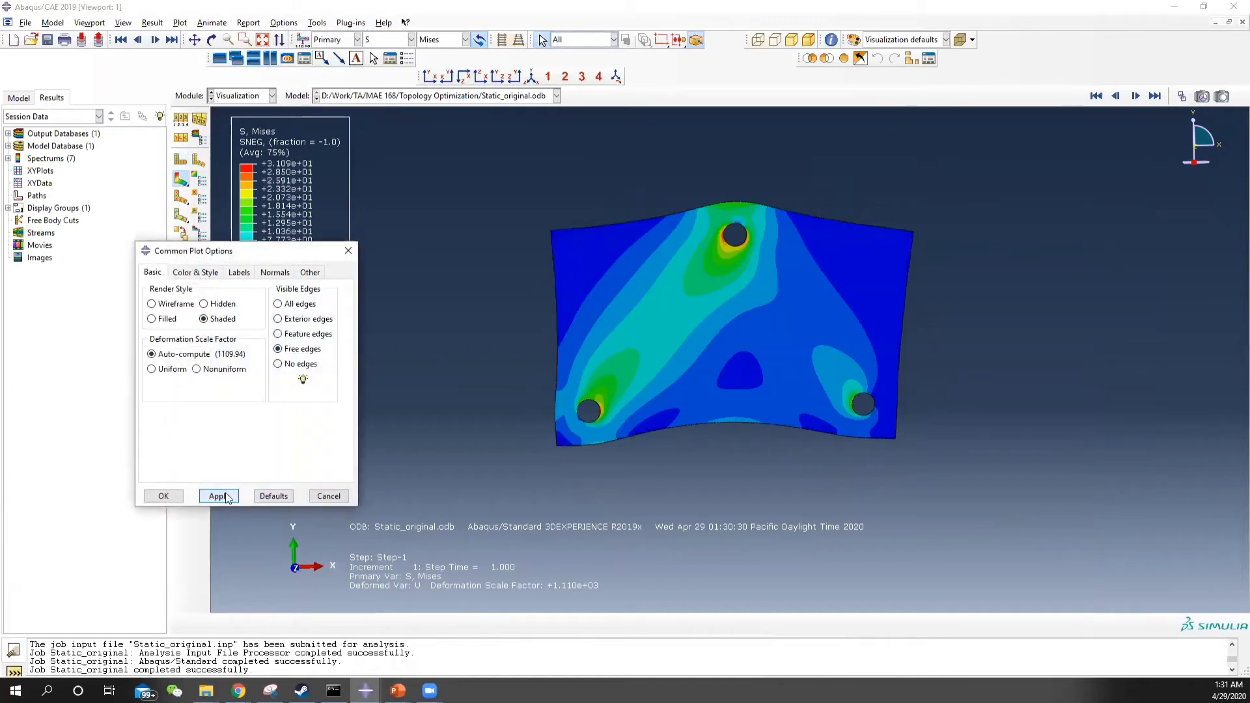
click(348, 250)
mouse_move(784, 363)
ctrl+alt+mouse_down()
mouse_move(787, 398)
mouse_move(769, 376)
ctrl+alt+mouse_up()
key(Escape)
scroll(546, 470, up, 5)
scroll(666, 356, down, 2)
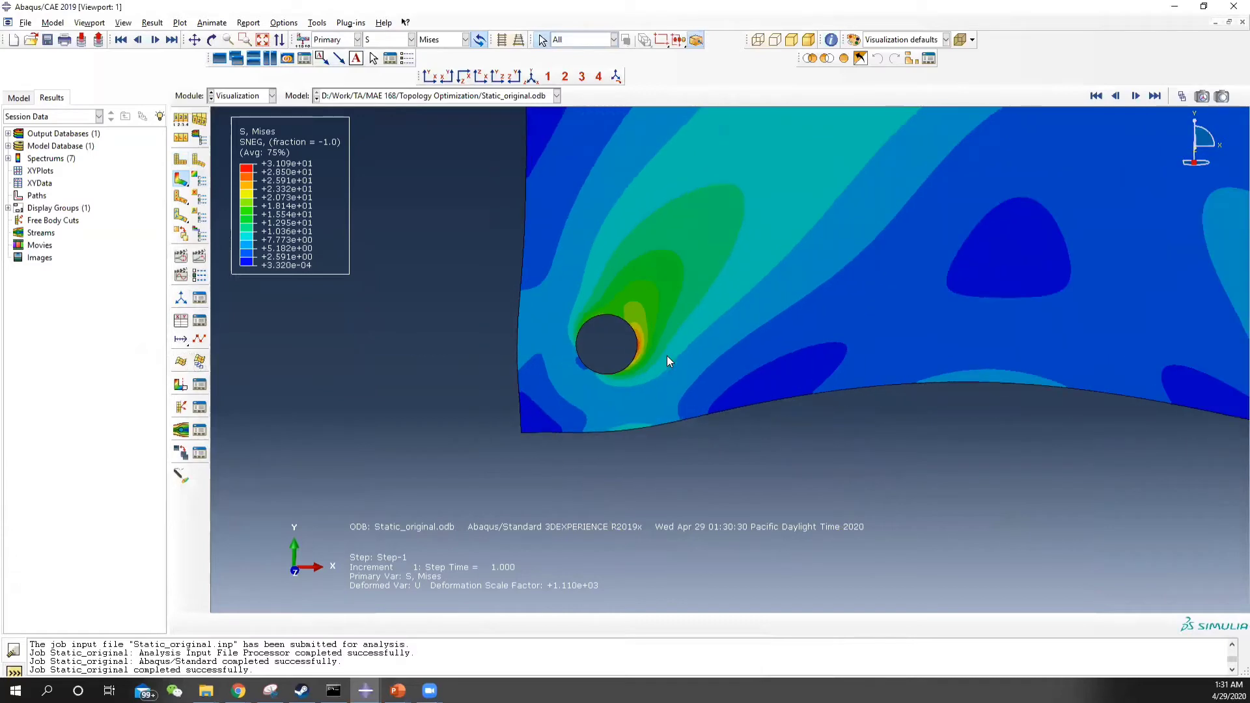
ctrl+alt+middle_drag(878, 327, 962, 396)
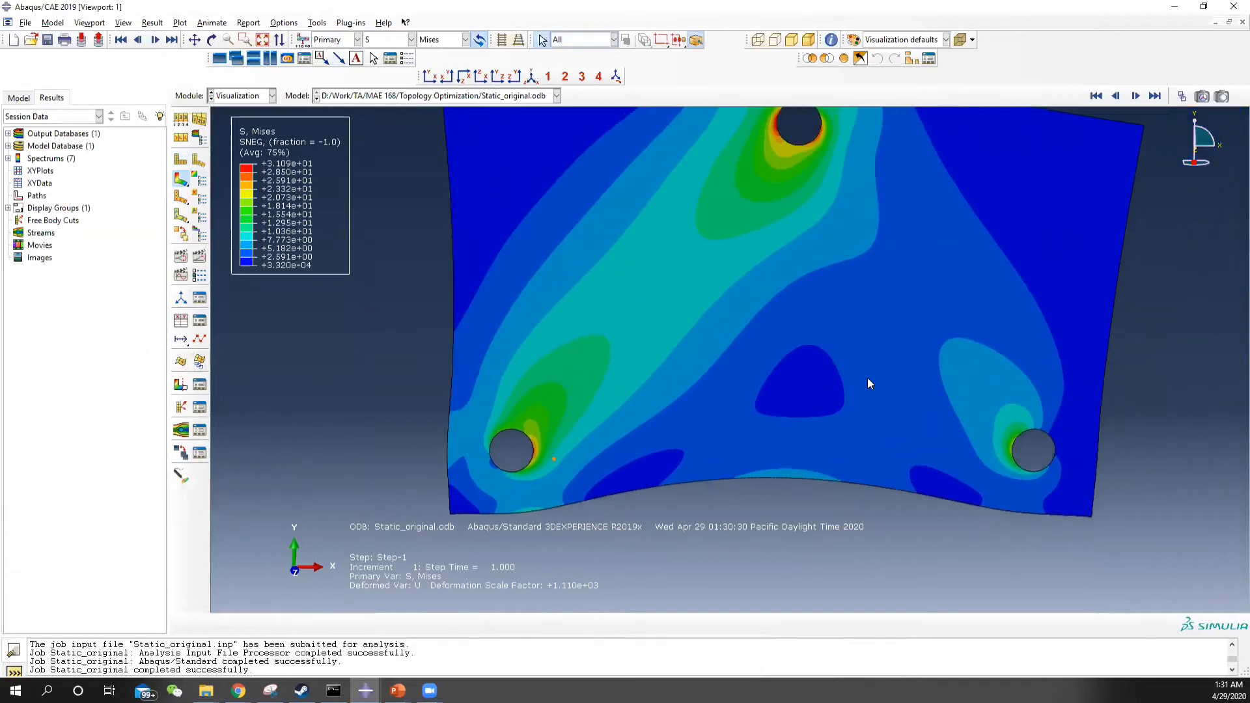
scroll(865, 379, down, 2)
ctrl+alt+drag(772, 229, 747, 197)
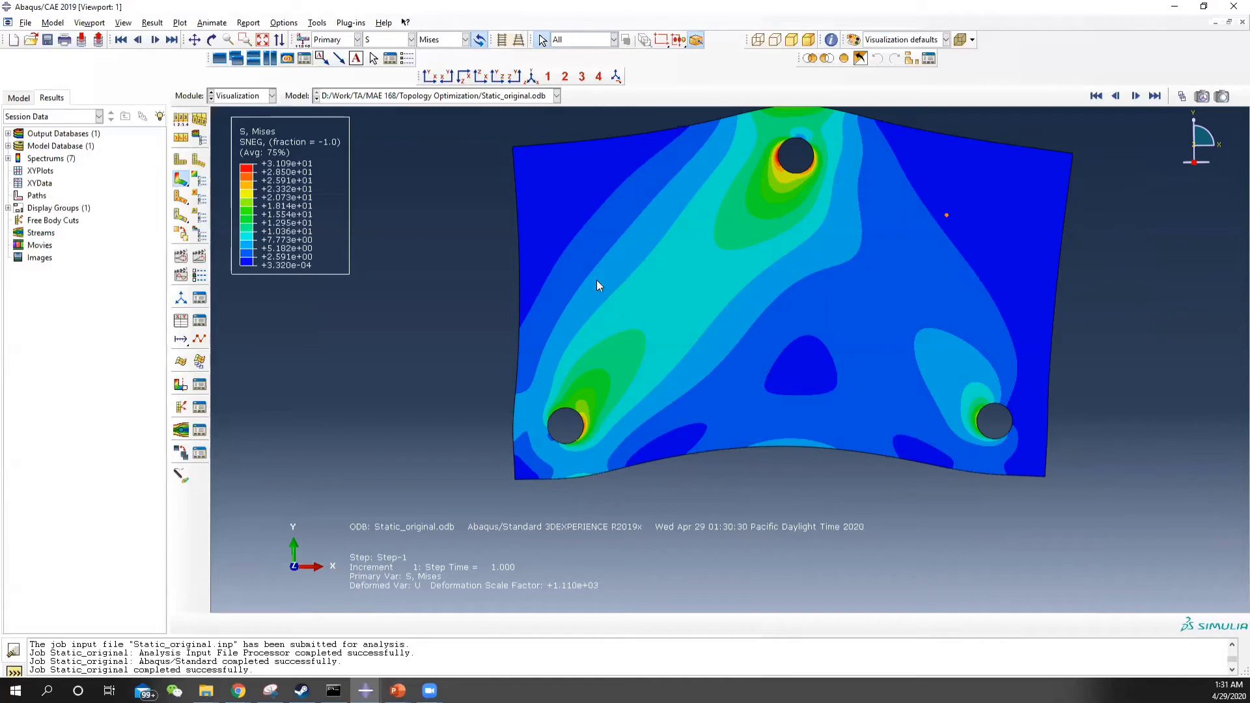
click(251, 98)
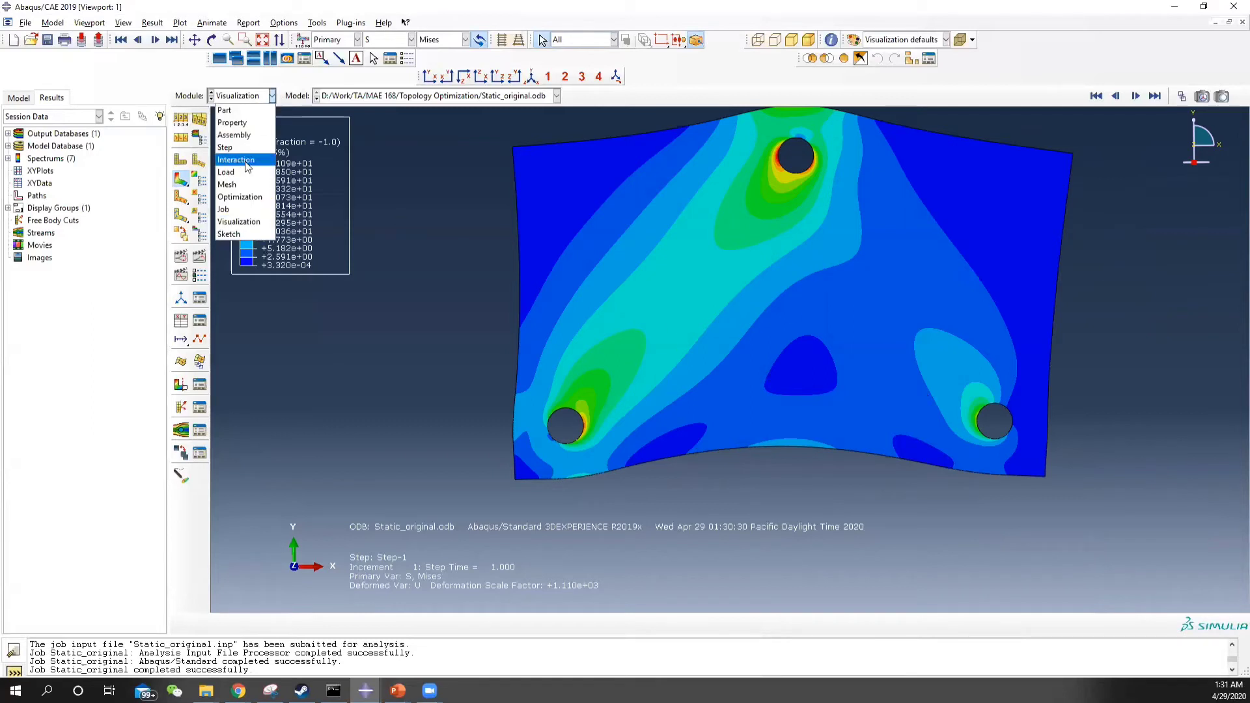
- In the Optimization module, start a new topology optimization task
click(239, 197)
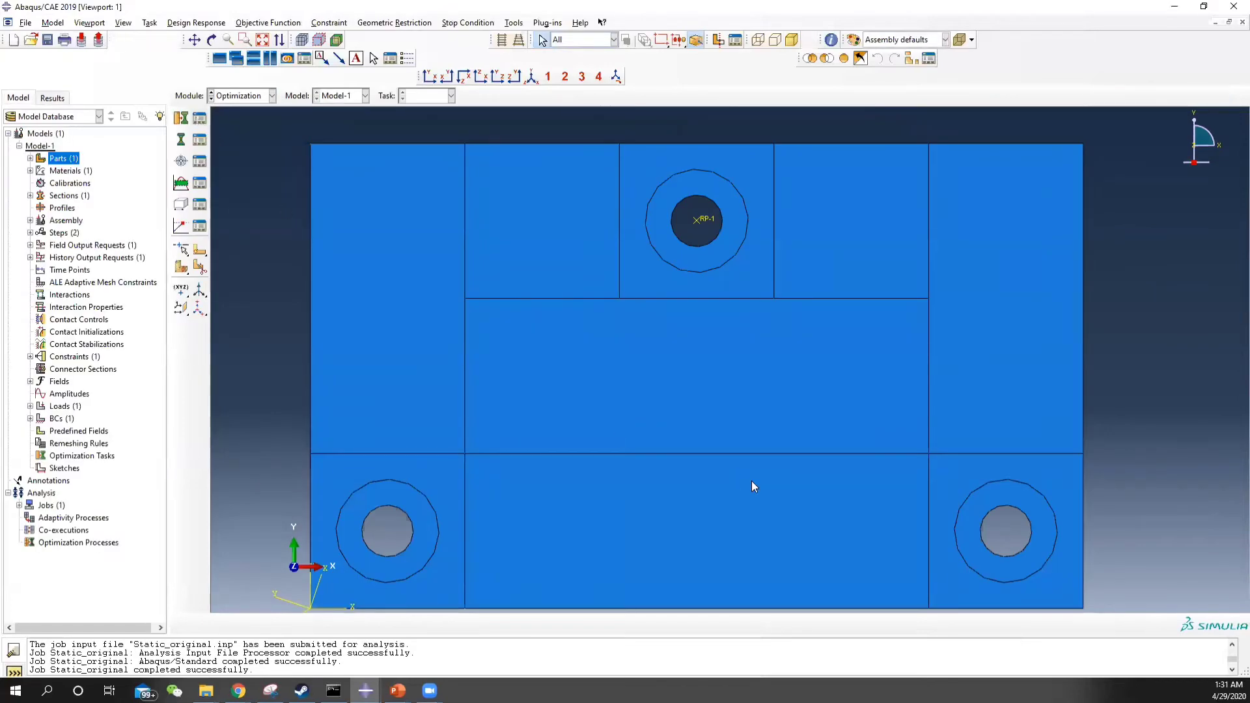
ctrl+alt+middle_drag(714, 485, 712, 429)
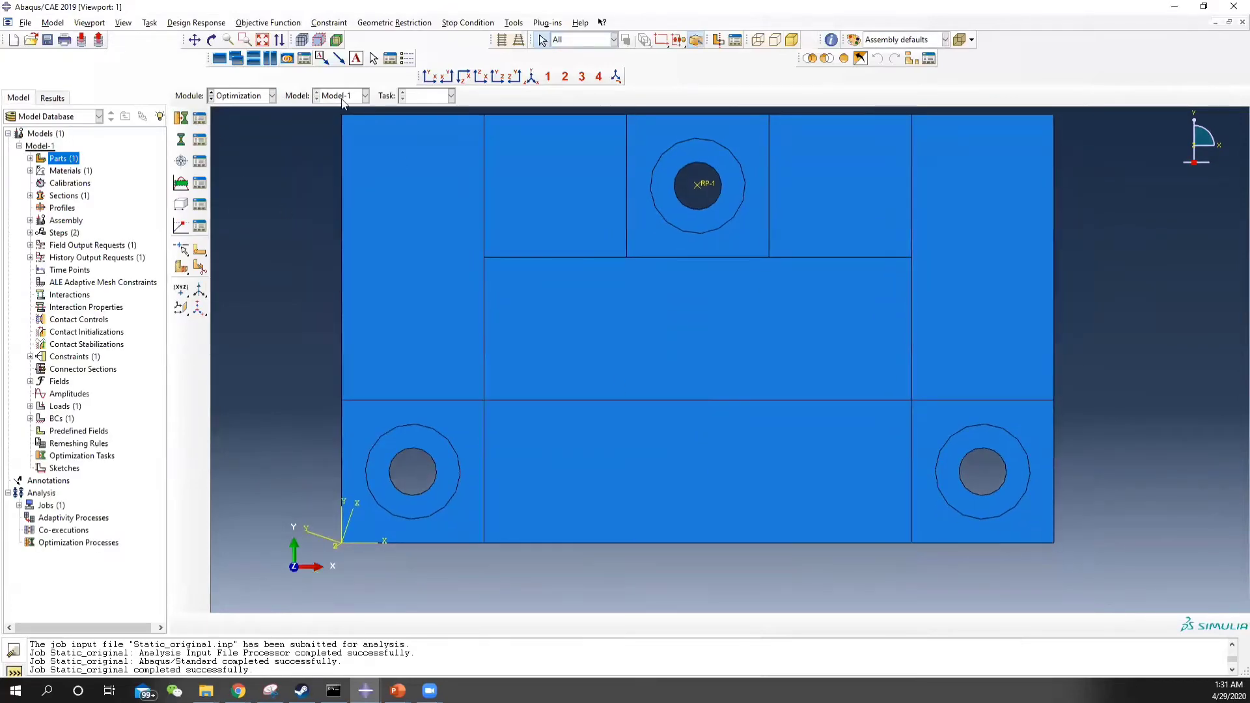
click(199, 117)
click(705, 315)
drag(305, 203, 666, 203)
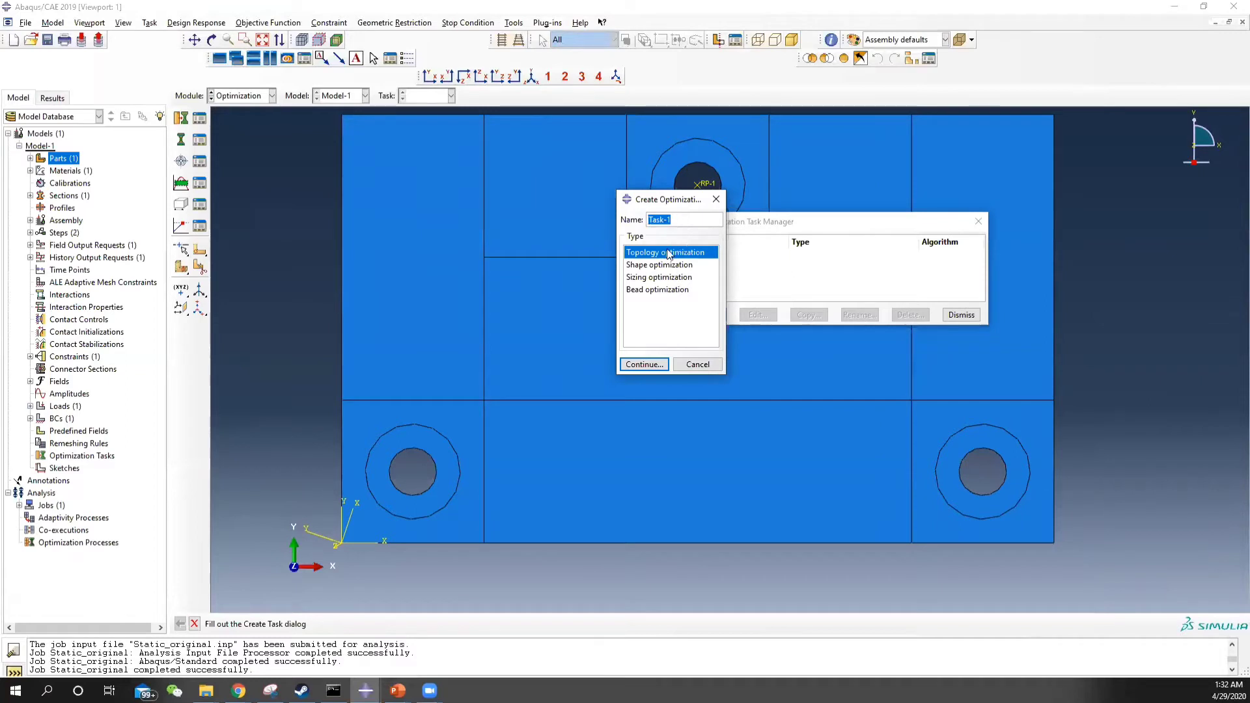
click(643, 365)
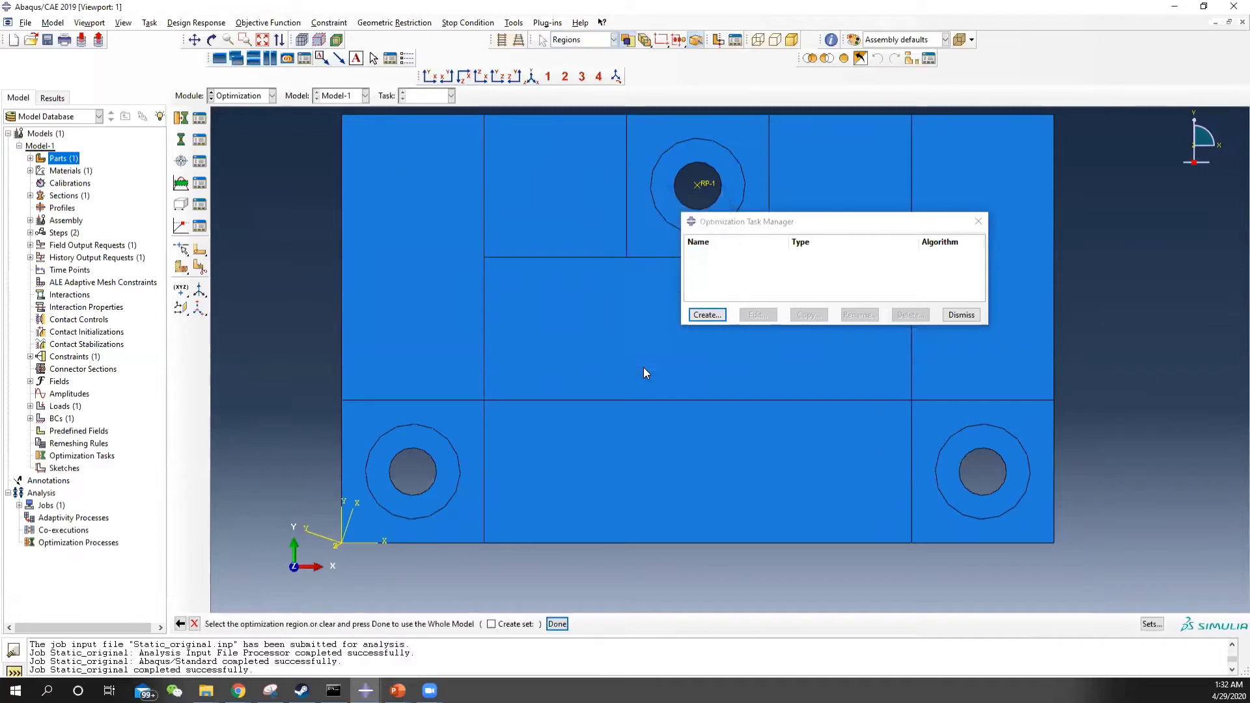
- Select the nine plate faces outside the hole rings as the optimization region
scroll(722, 476, down, 2)
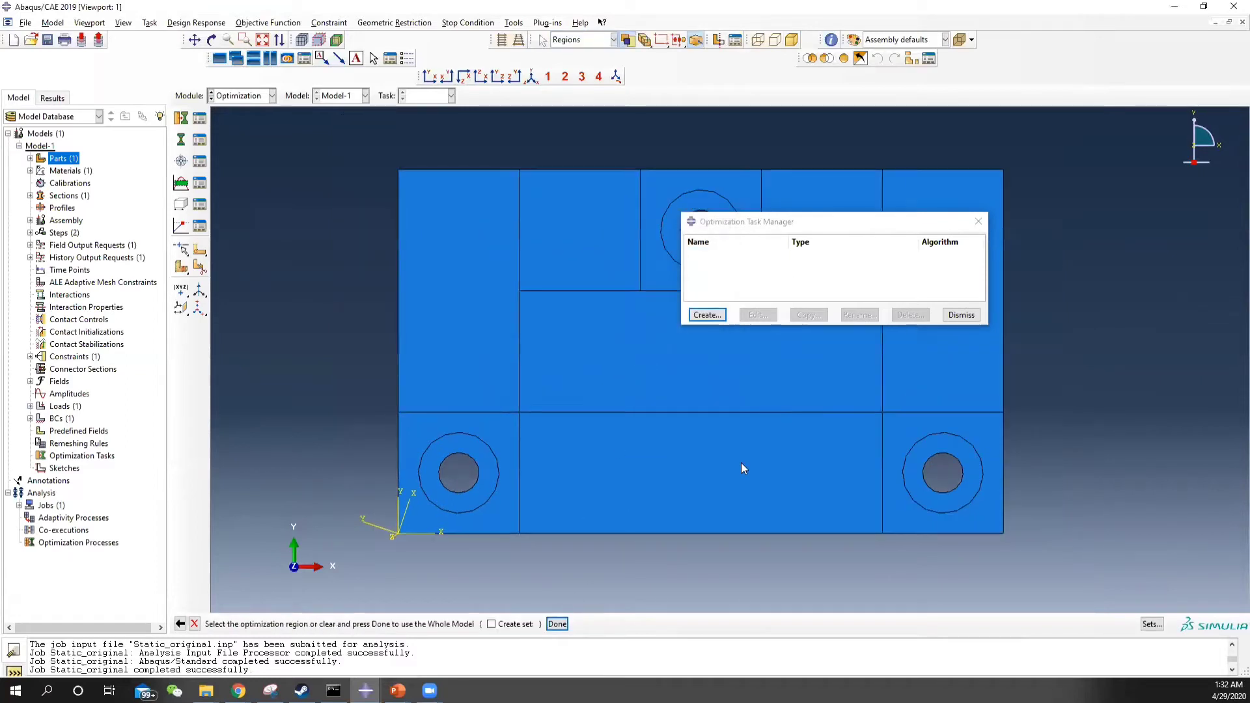
click(823, 228)
drag(823, 228, 1049, 207)
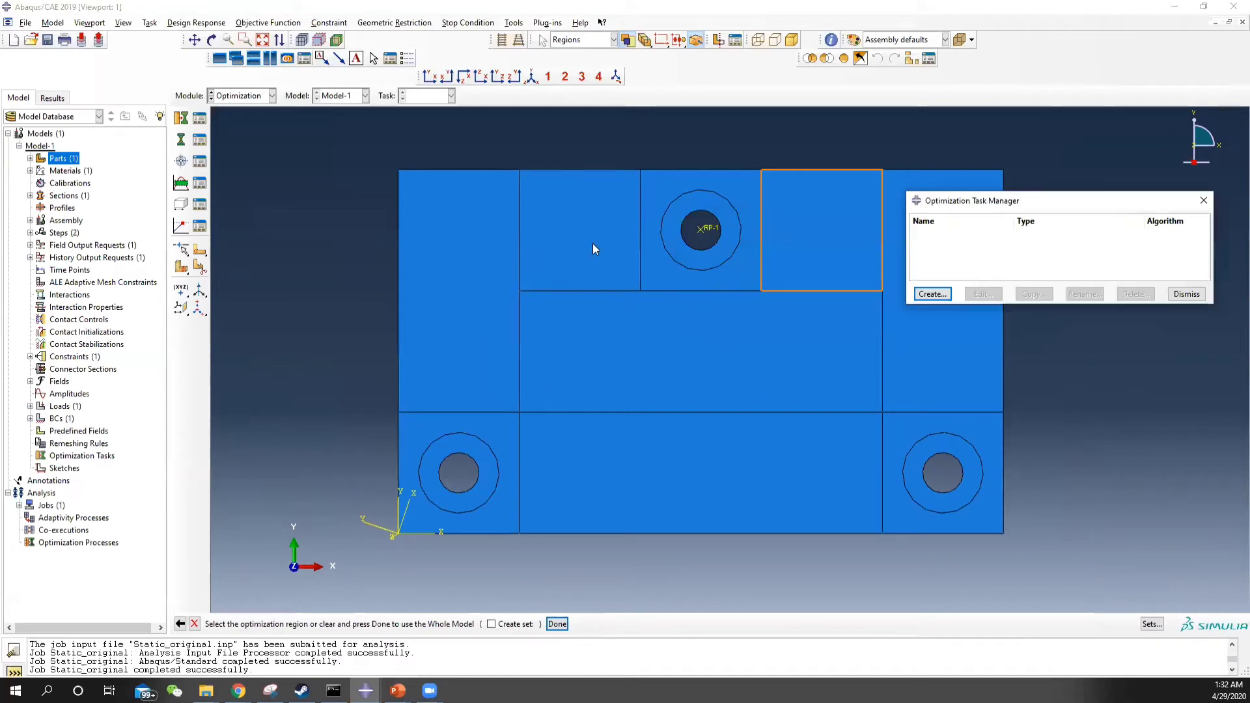
click(662, 281)
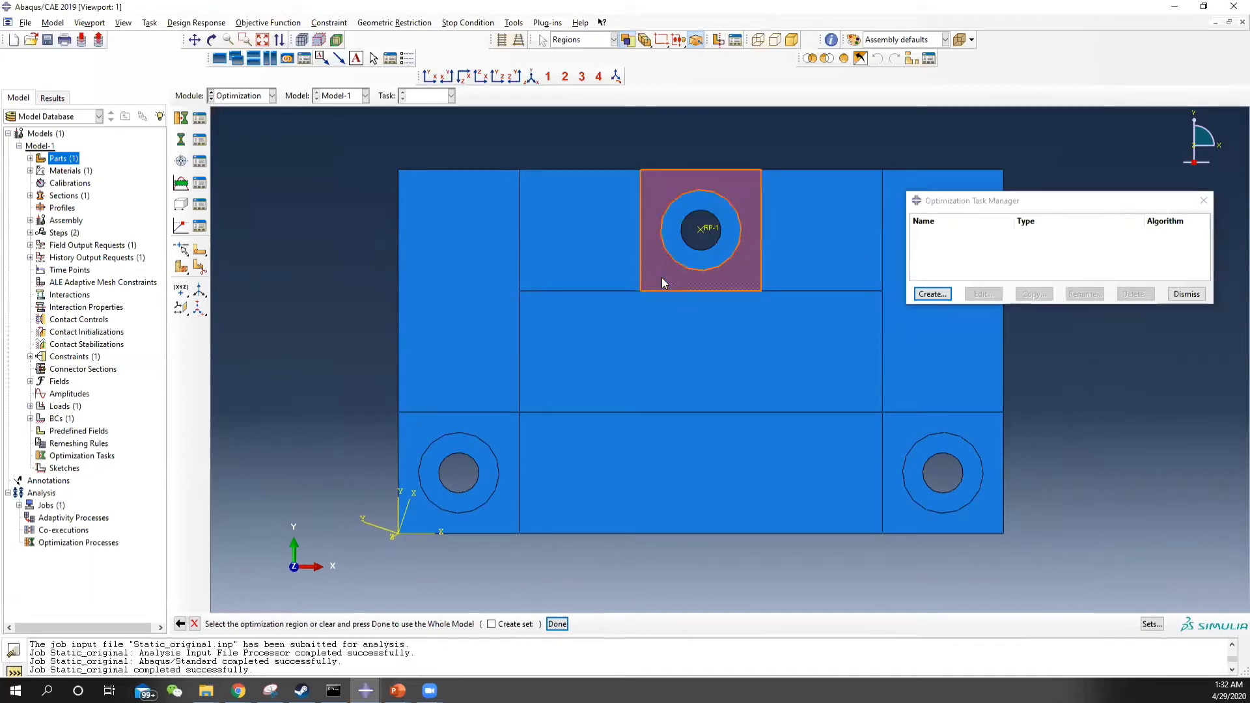
shift+click(587, 261)
shift+click(466, 291)
shift+click(700, 378)
shift+click(574, 444)
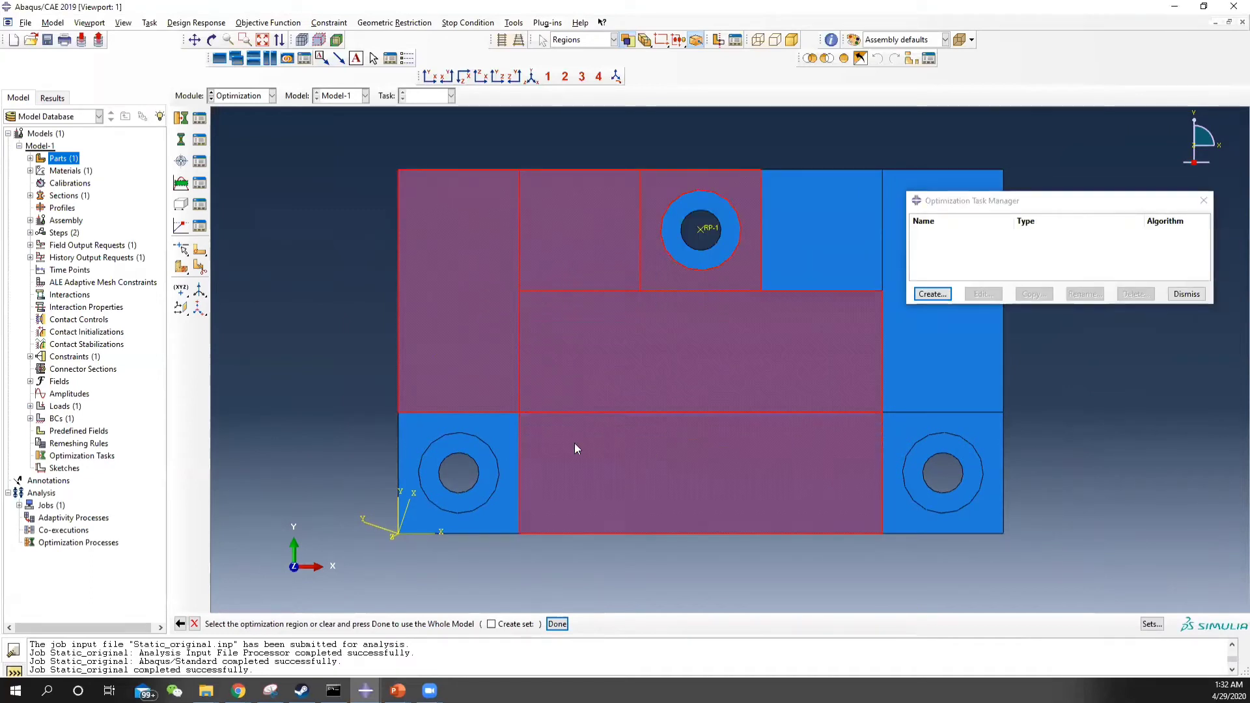
shift+click(501, 433)
shift+click(918, 426)
shift+click(889, 351)
shift+click(840, 250)
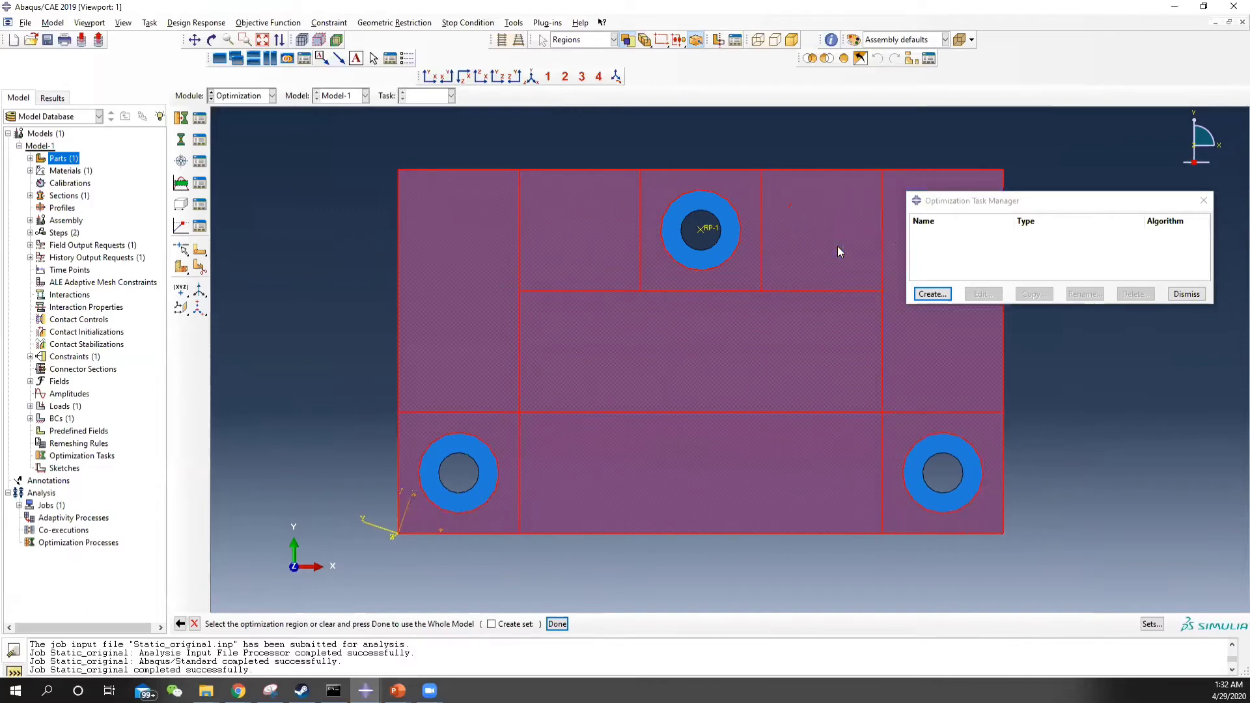
click(557, 623)
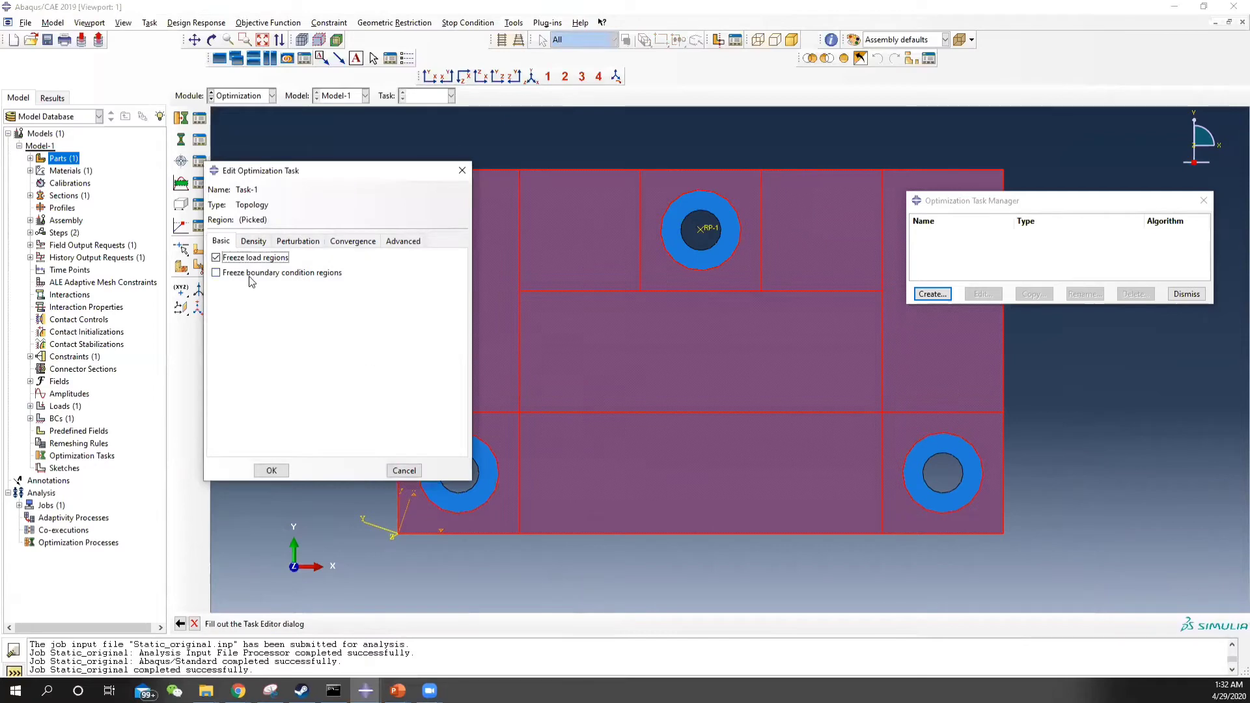
- Leave load and boundary-condition regions unfrozen, review the remaining tabs, and save Task-1
click(236, 274)
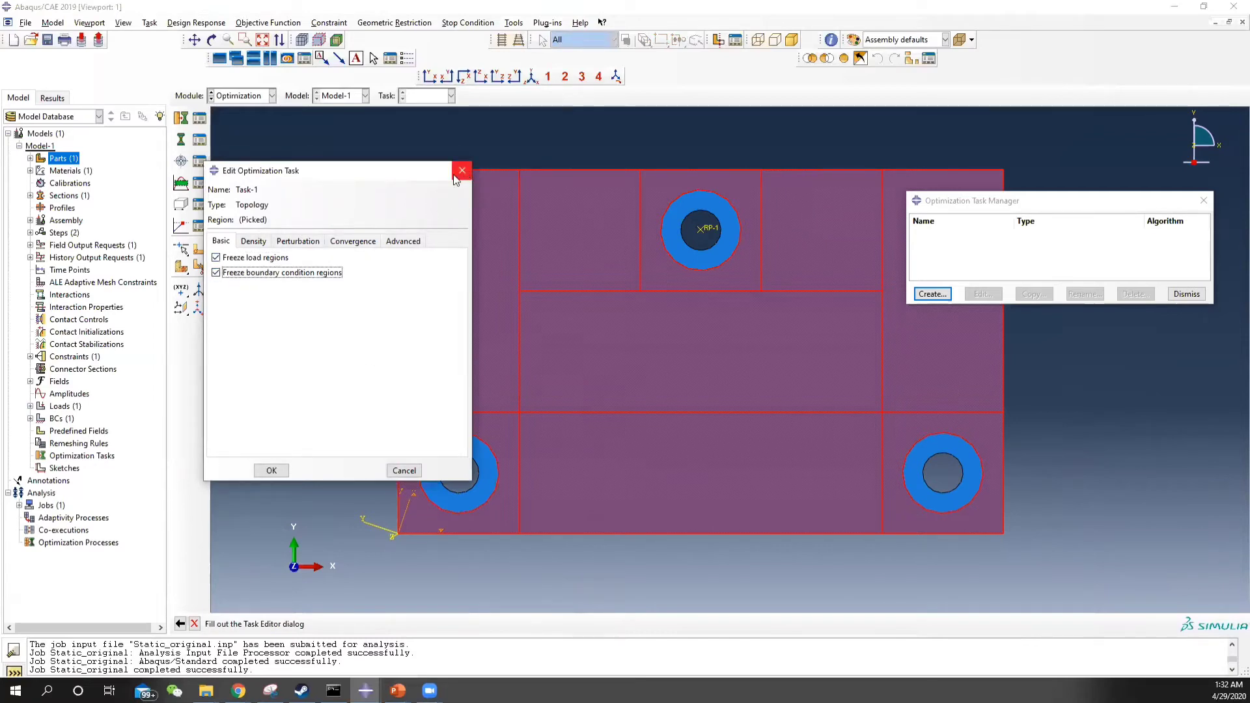
click(248, 273)
click(248, 257)
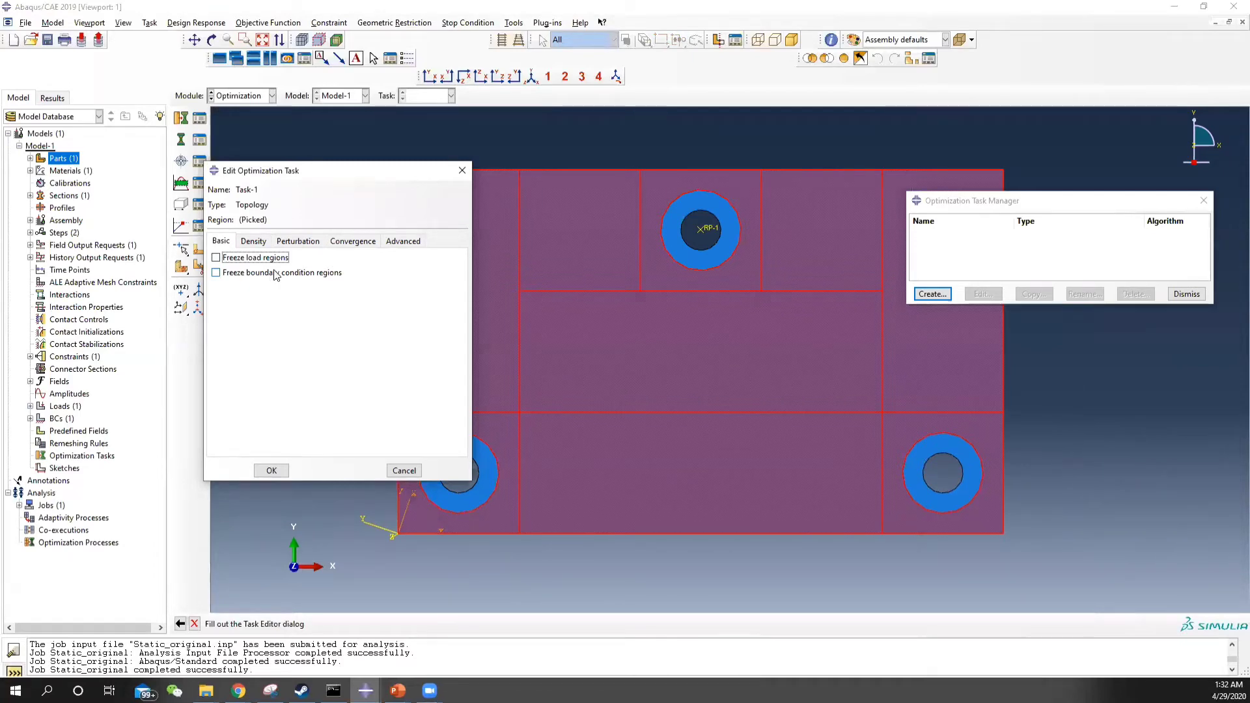
drag(364, 178, 157, 175)
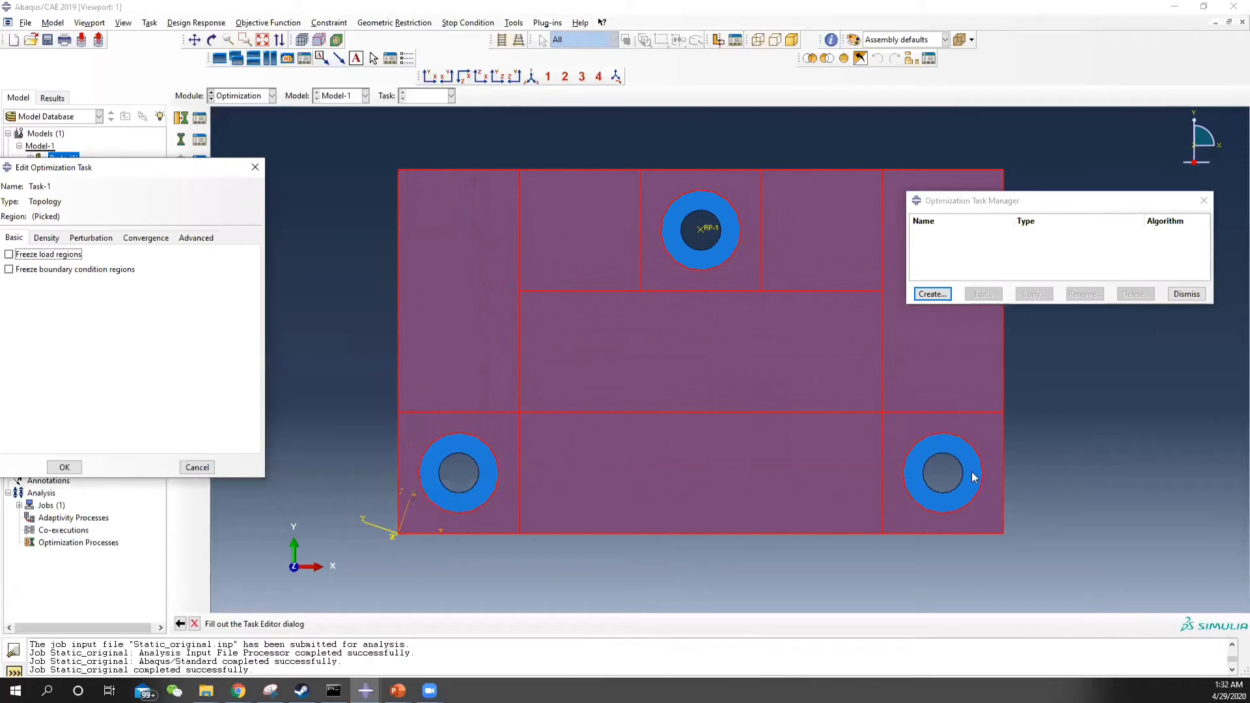
drag(140, 167, 336, 184)
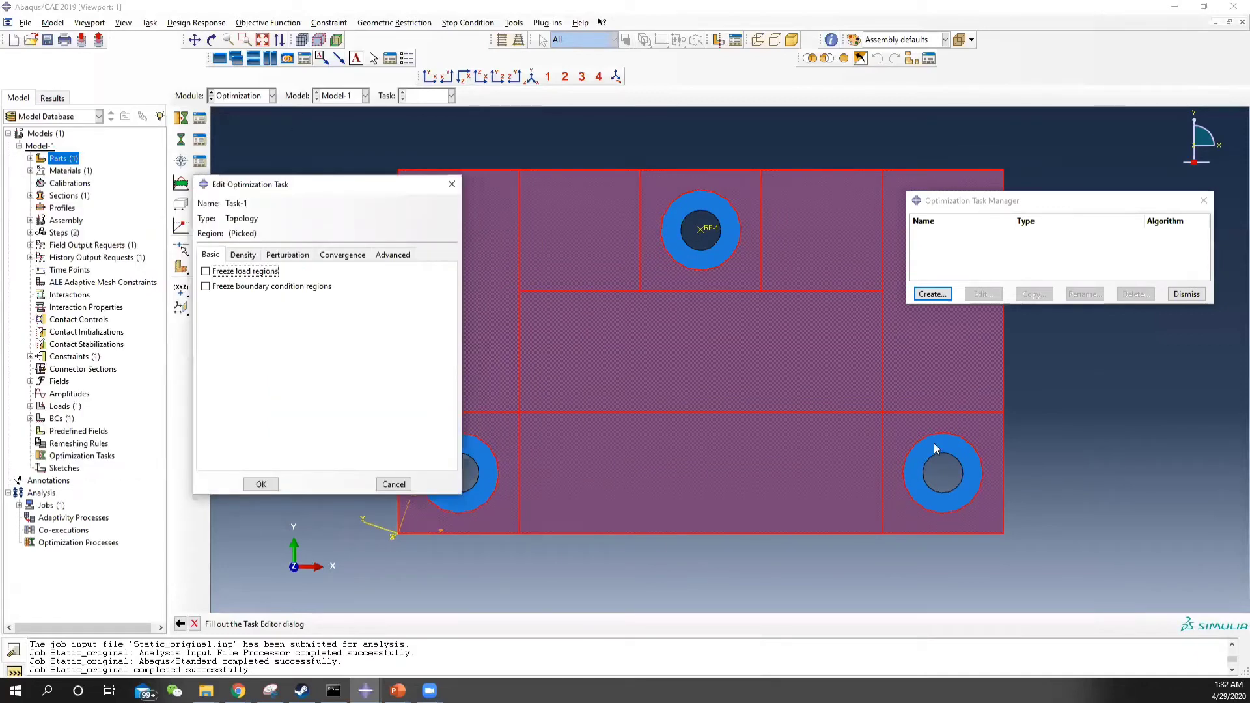
click(252, 259)
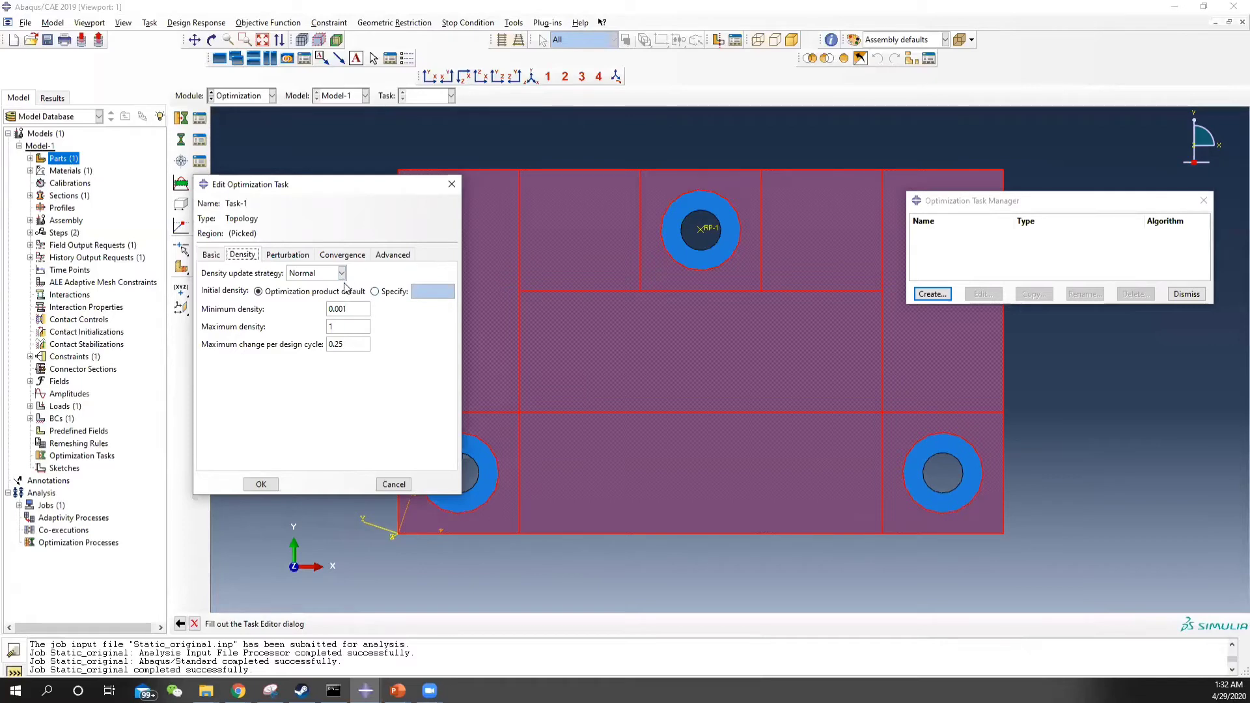
click(299, 254)
click(358, 259)
click(382, 259)
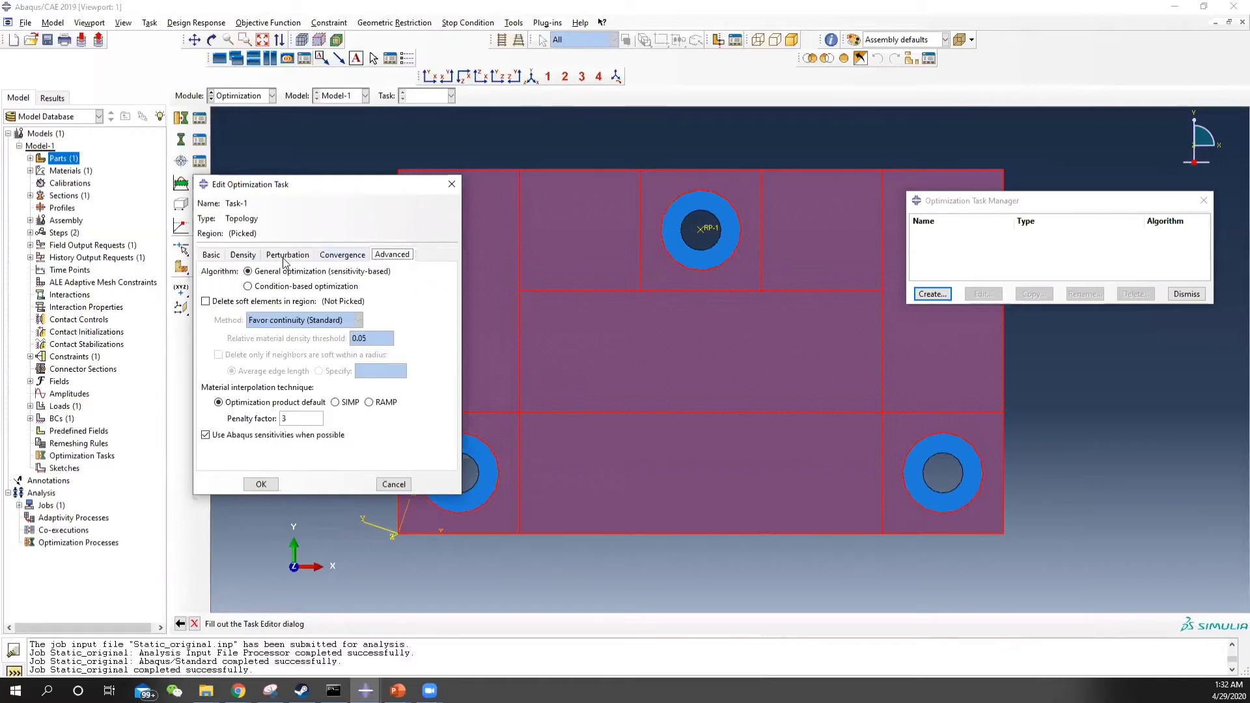
click(224, 259)
click(260, 485)
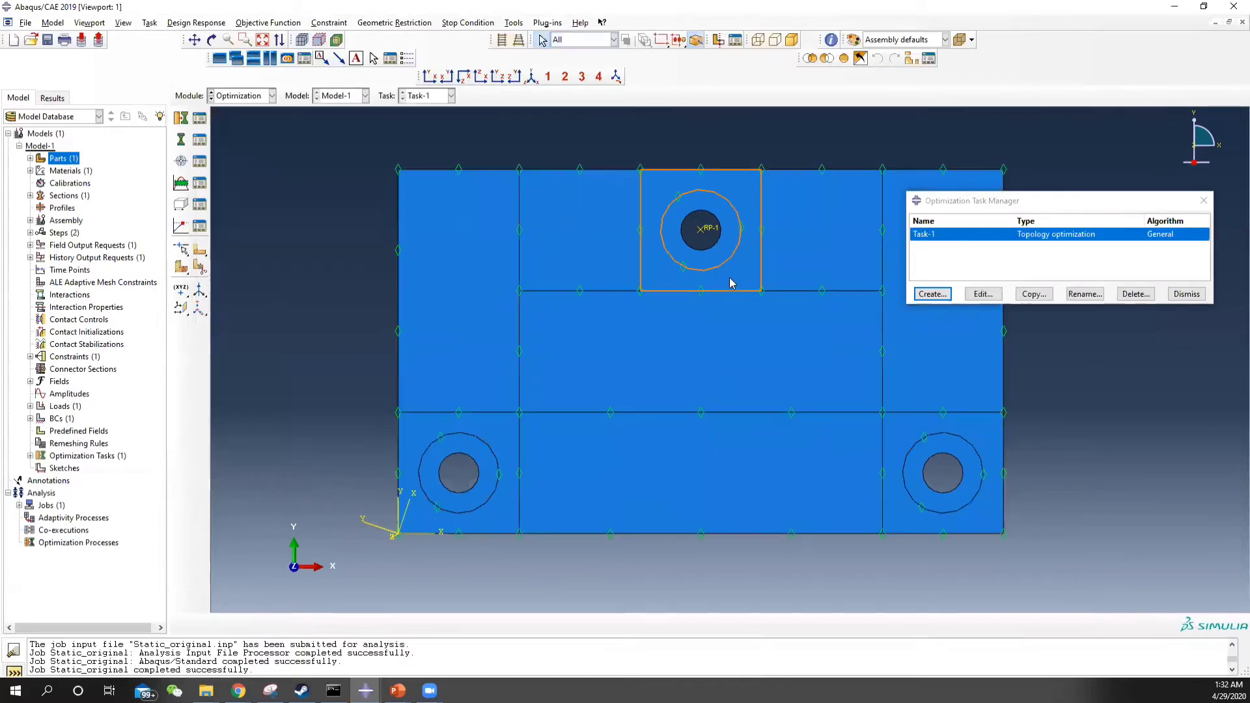
- Create design response SE as whole-model strain energy
click(200, 141)
click(205, 317)
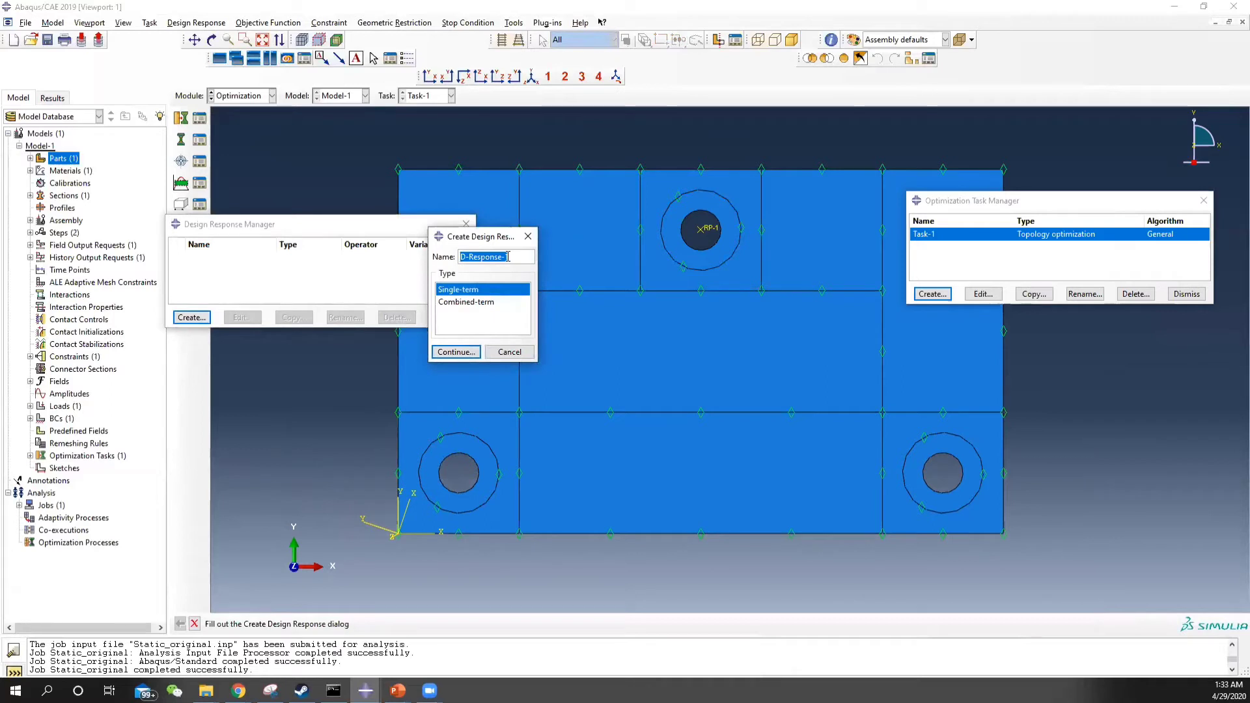
text(SE)
click(457, 351)
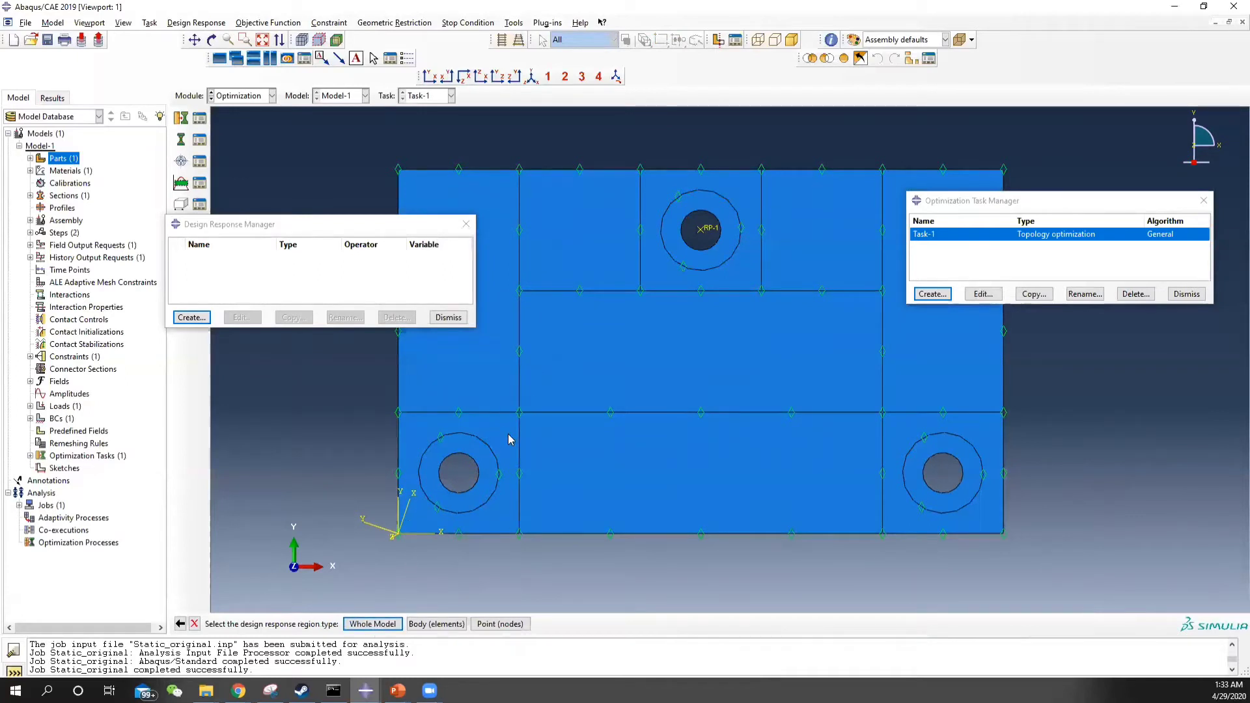
click(389, 615)
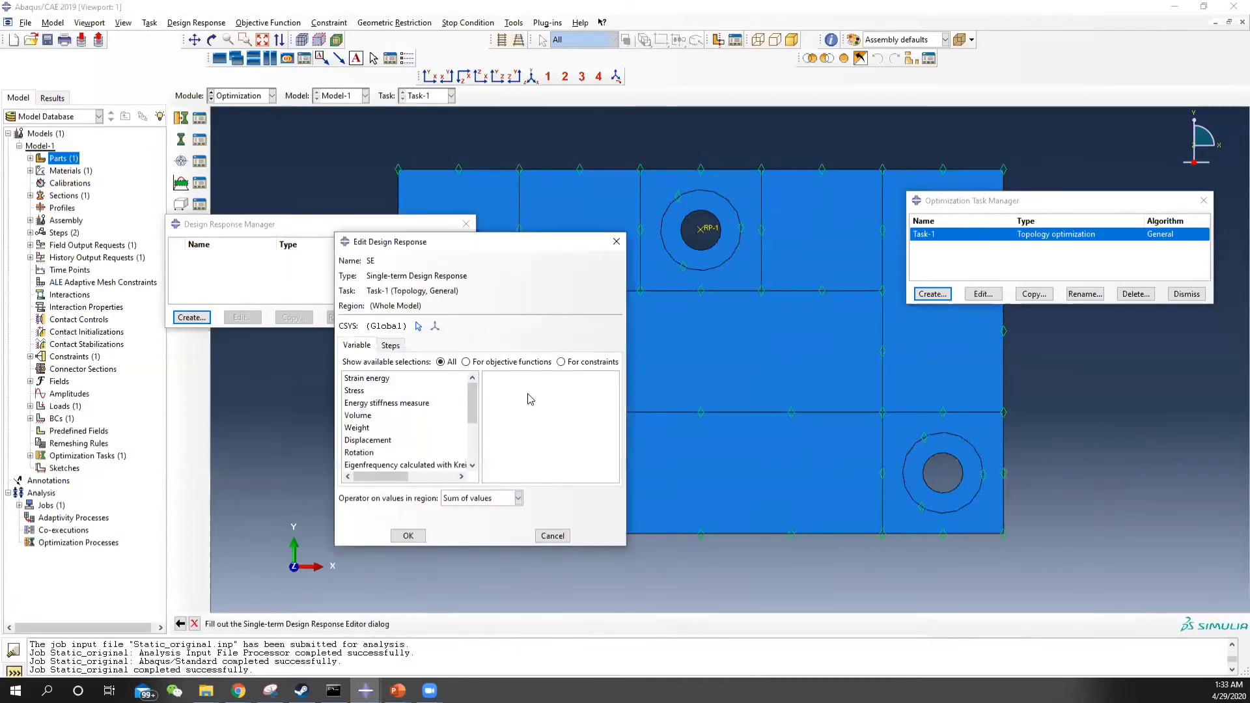
click(377, 379)
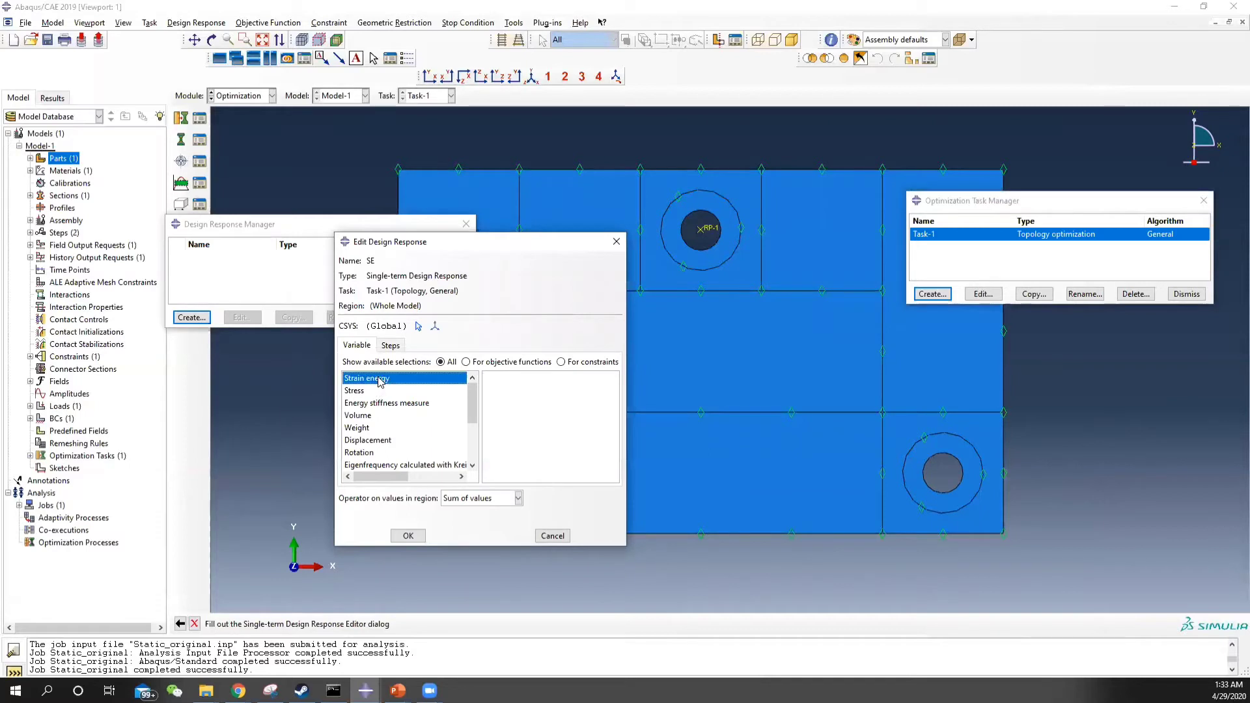
click(408, 535)
- Start design response VF on body elements, picking all of the part's faces
click(192, 317)
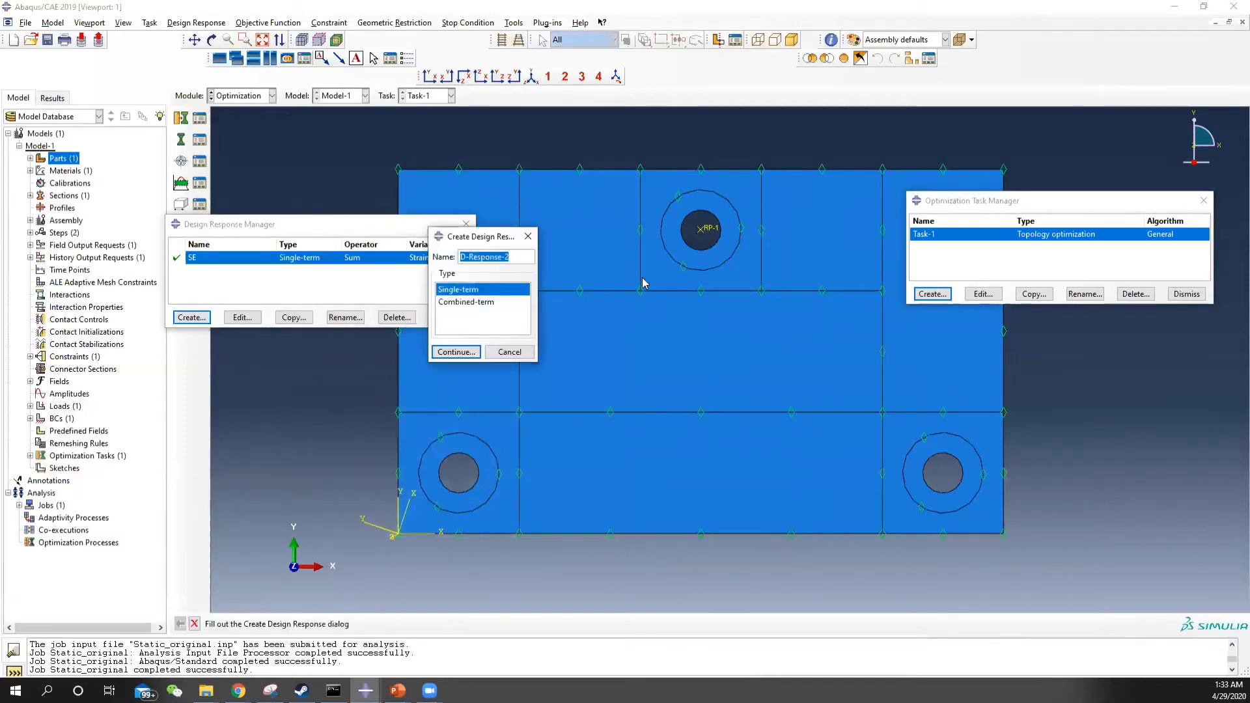
text(VF)
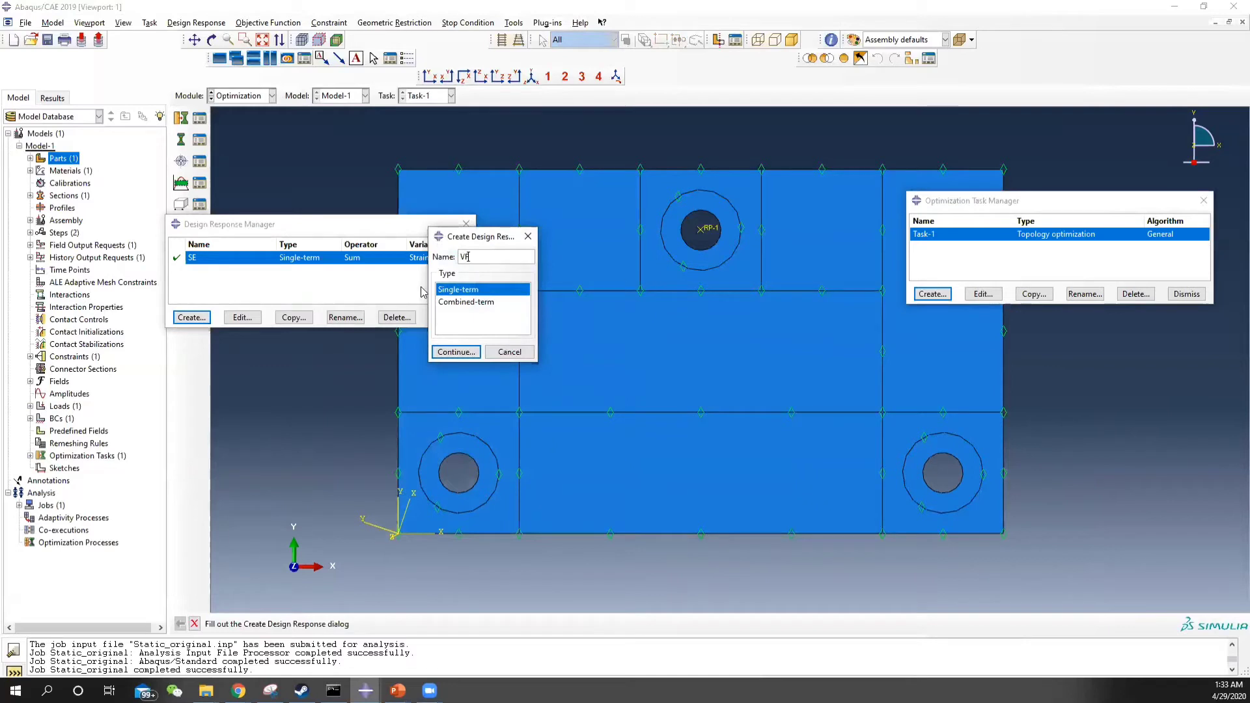
click(457, 351)
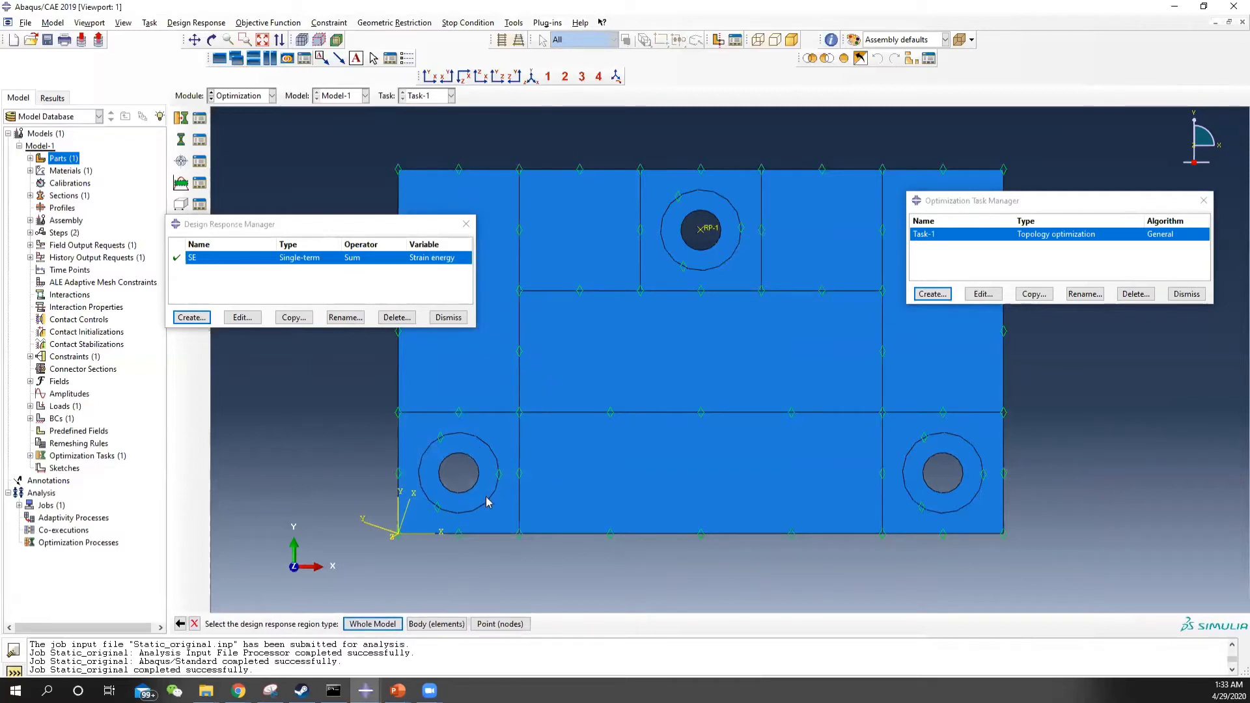
click(436, 623)
click(504, 335)
shift+click(508, 447)
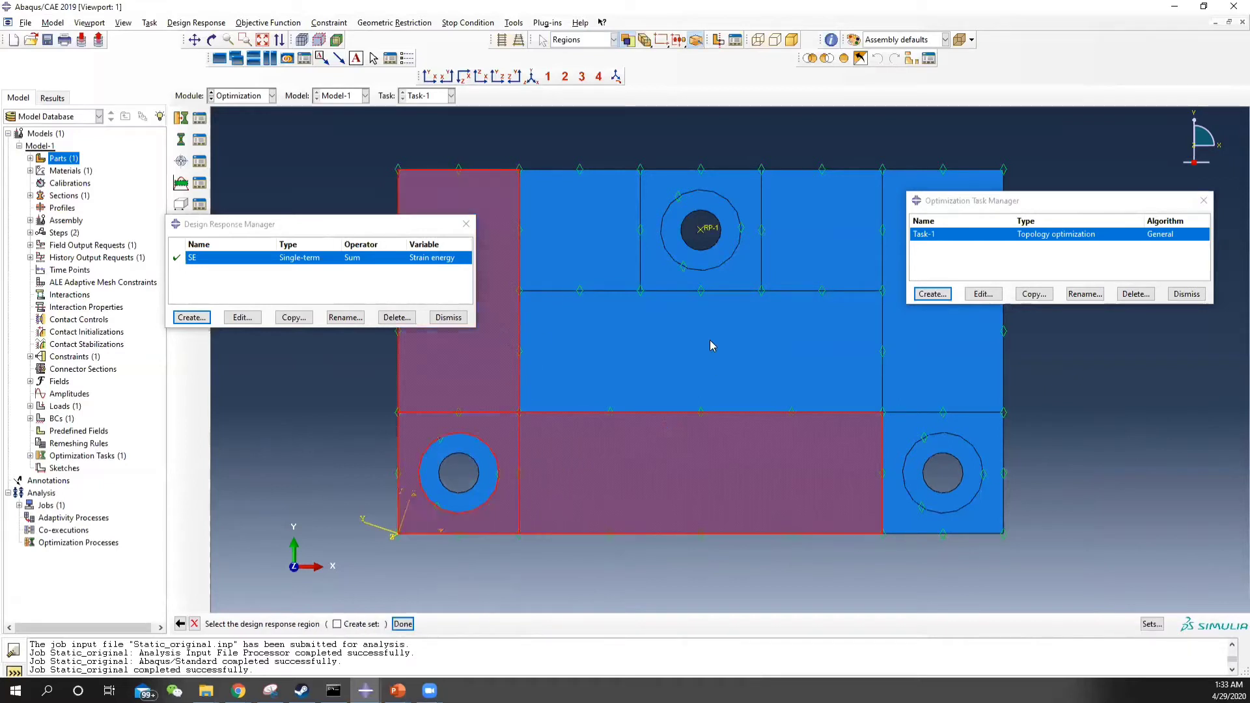
shift+click(701, 339)
shift+click(923, 377)
shift+click(930, 241)
shift+click(898, 436)
shift+click(840, 242)
shift+click(710, 272)
shift+click(599, 280)
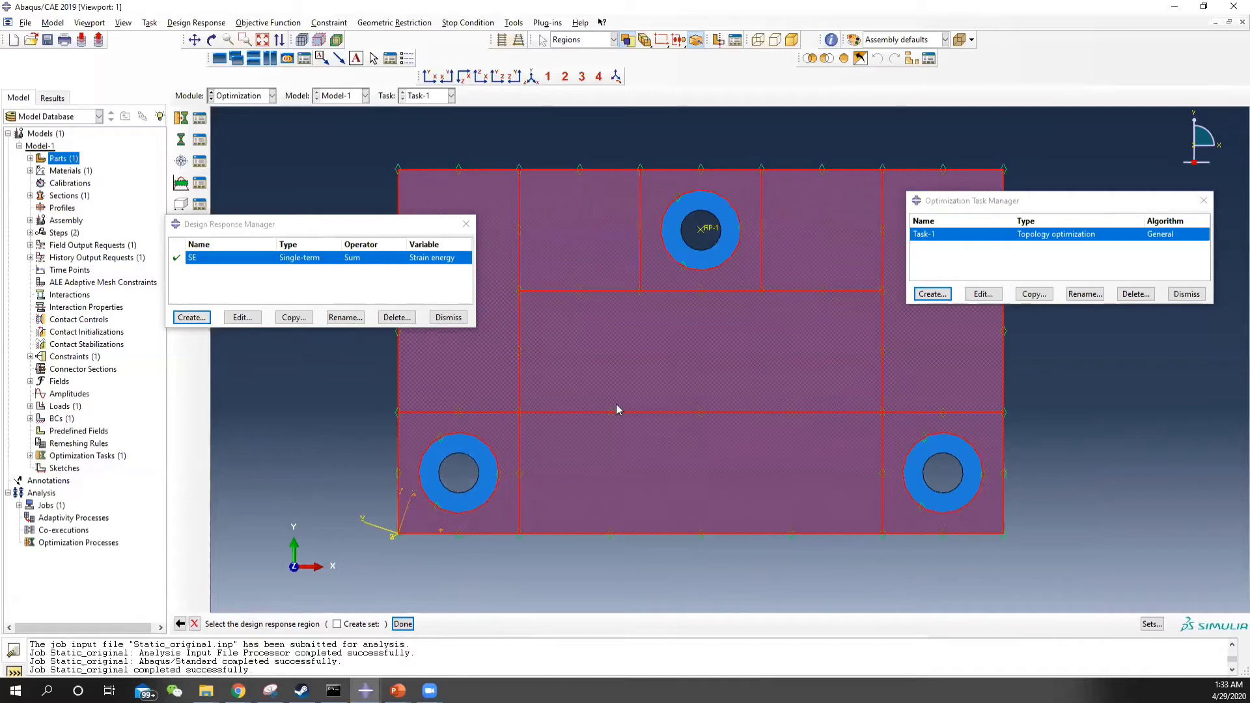
- Finish the face selection and save VF with Volume as its response variable
click(402, 624)
click(371, 417)
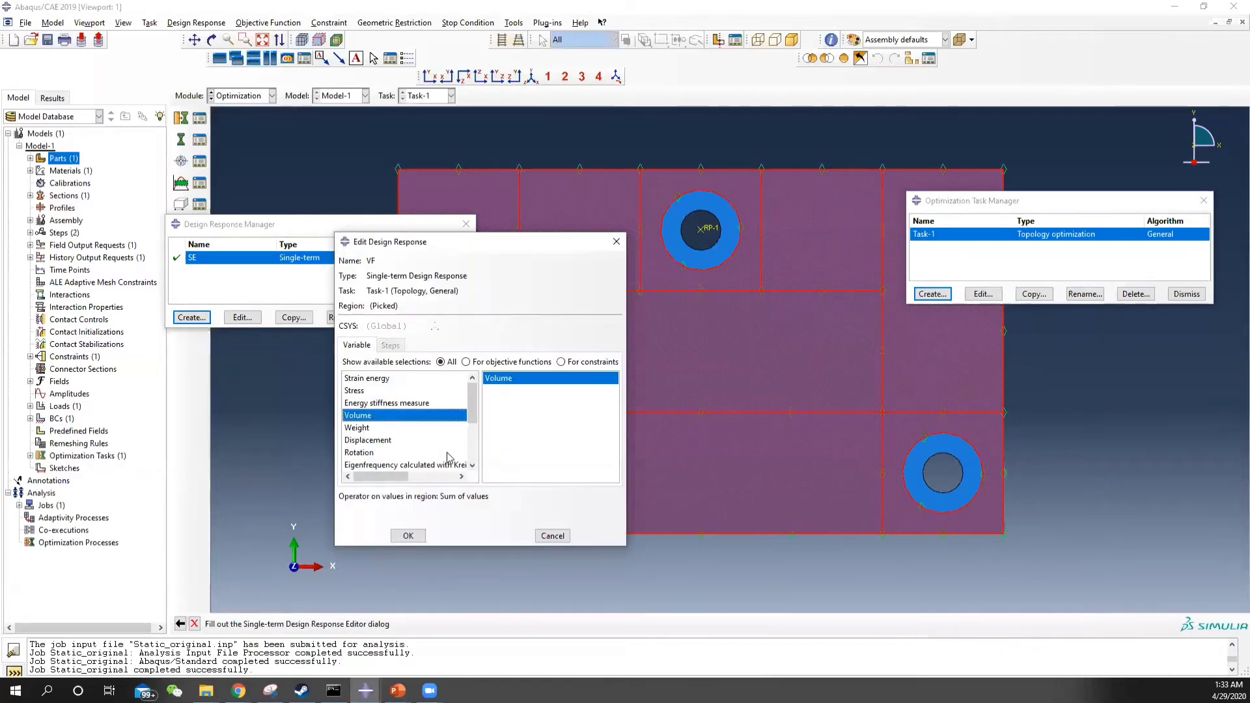
click(409, 536)
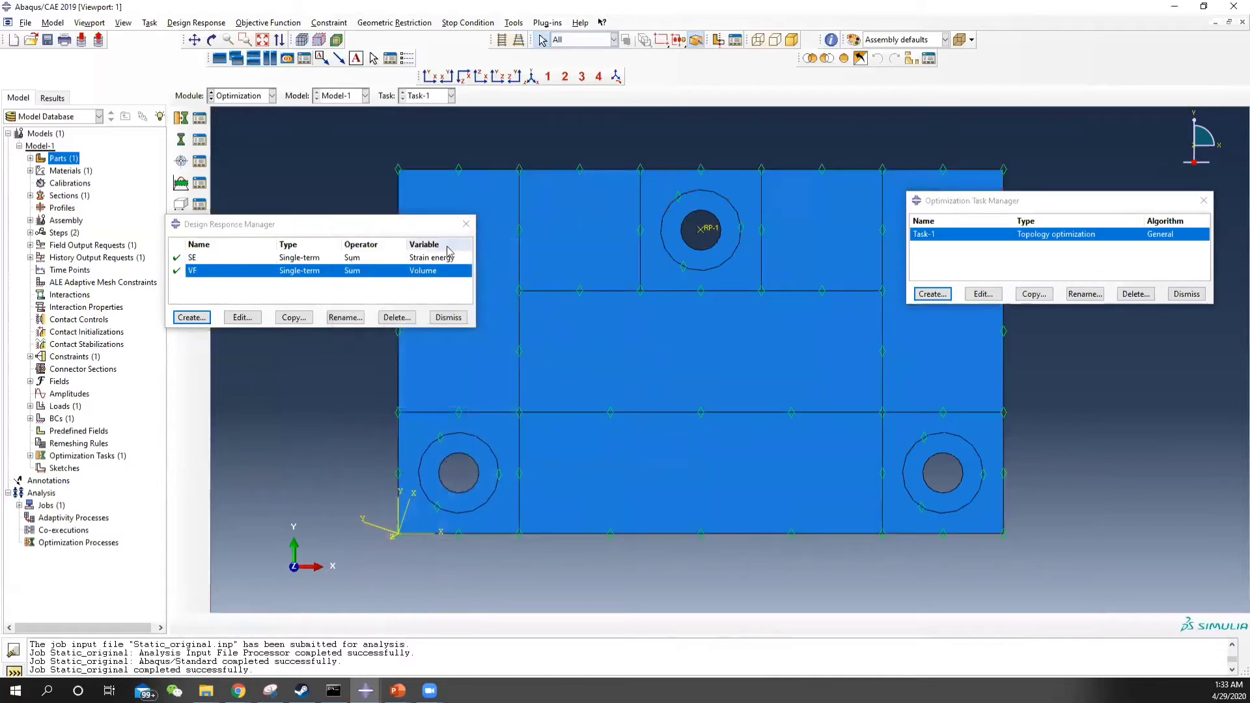
click(473, 226)
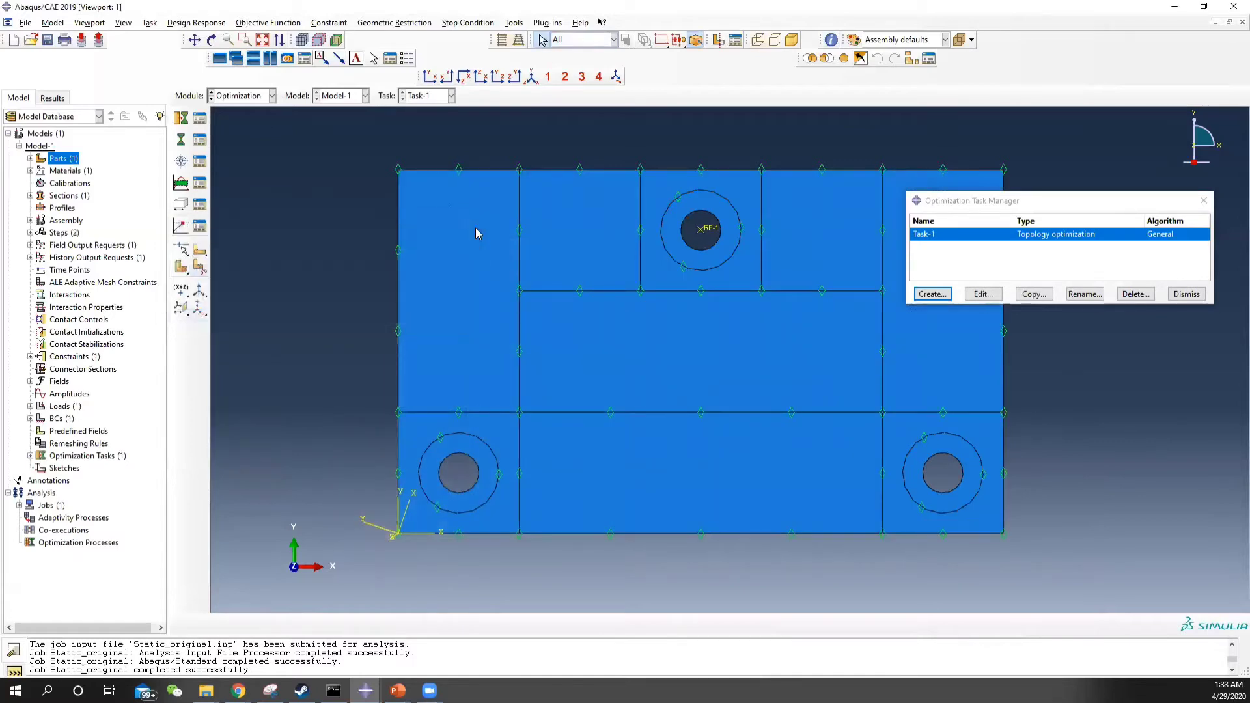
- Create objective function SE that minimizes the SE strain-energy response with weight 1
click(202, 165)
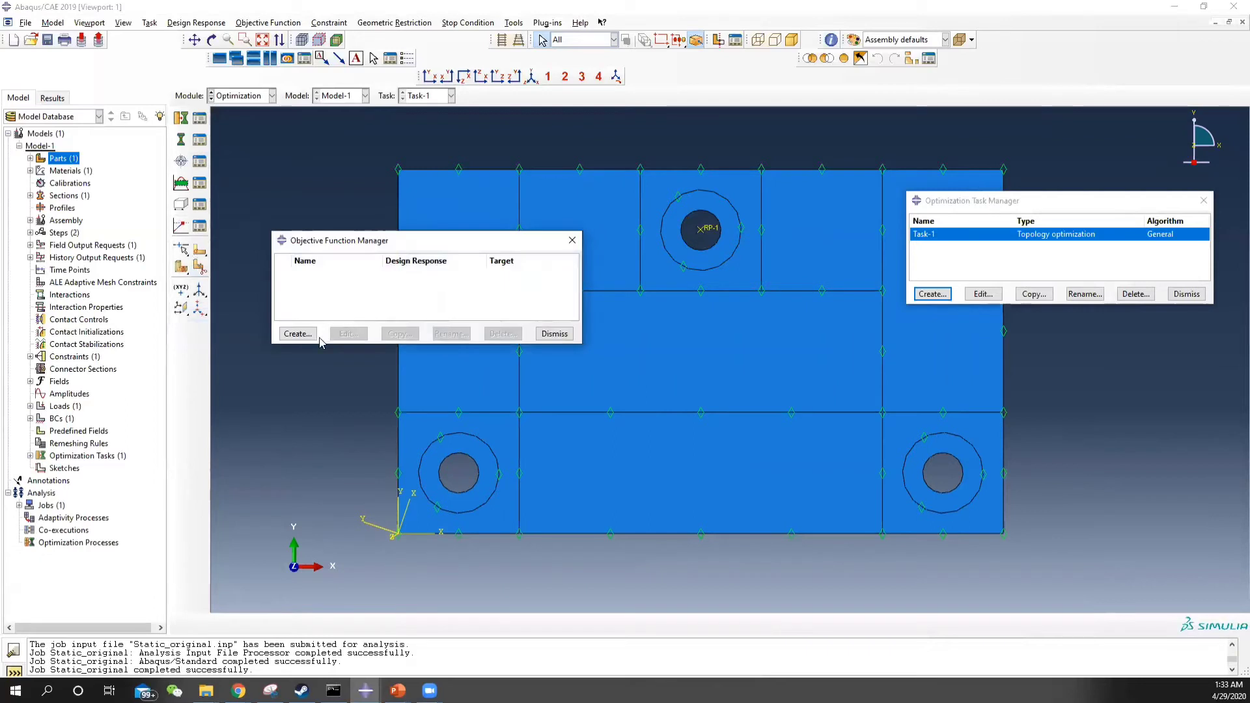
click(297, 333)
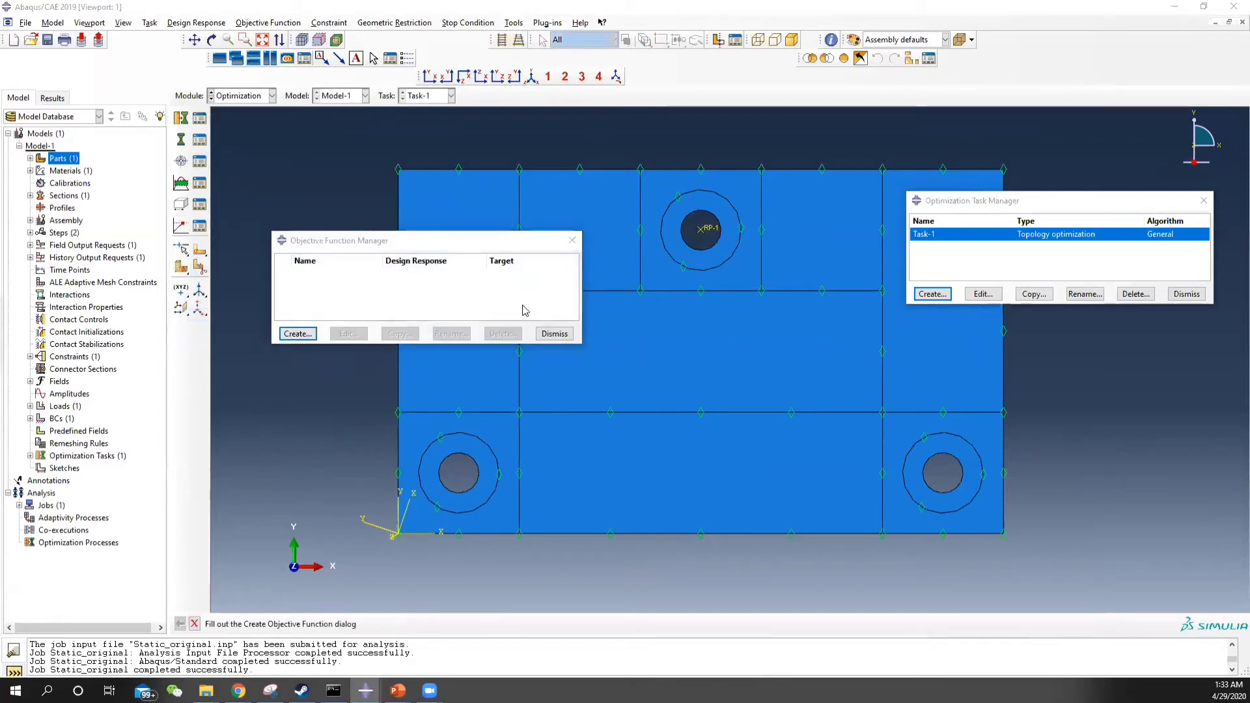
text(SE)
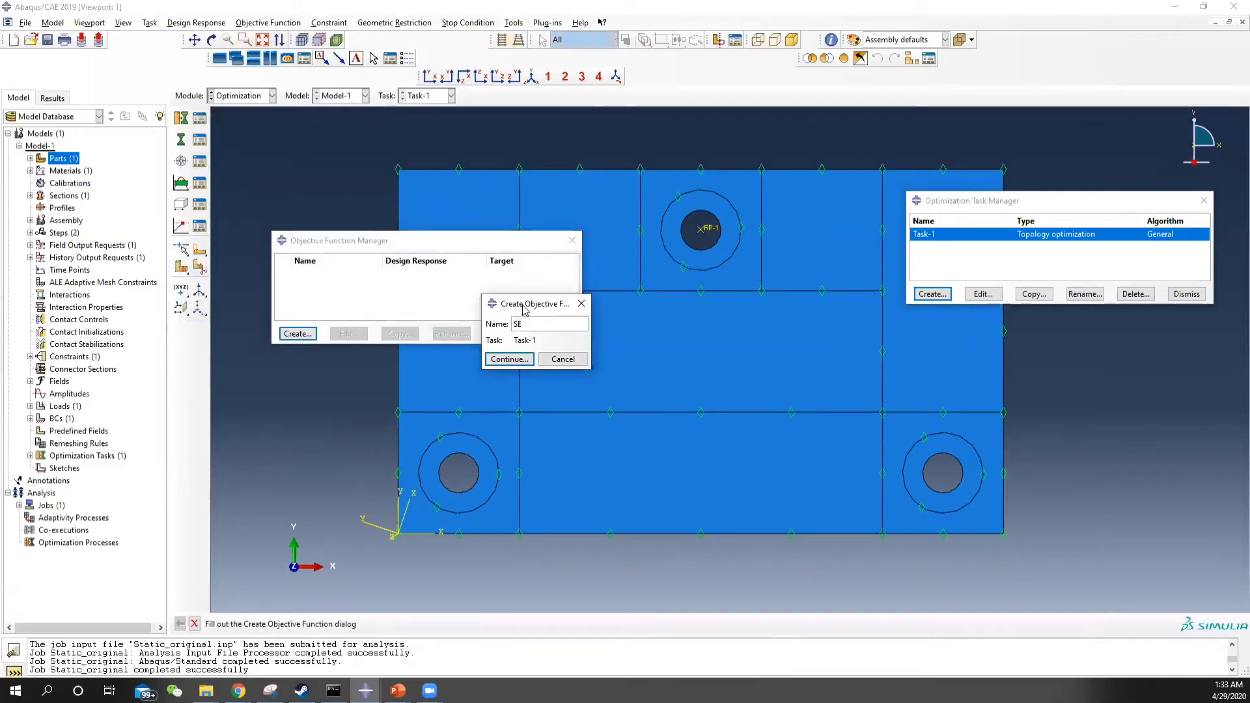
click(507, 362)
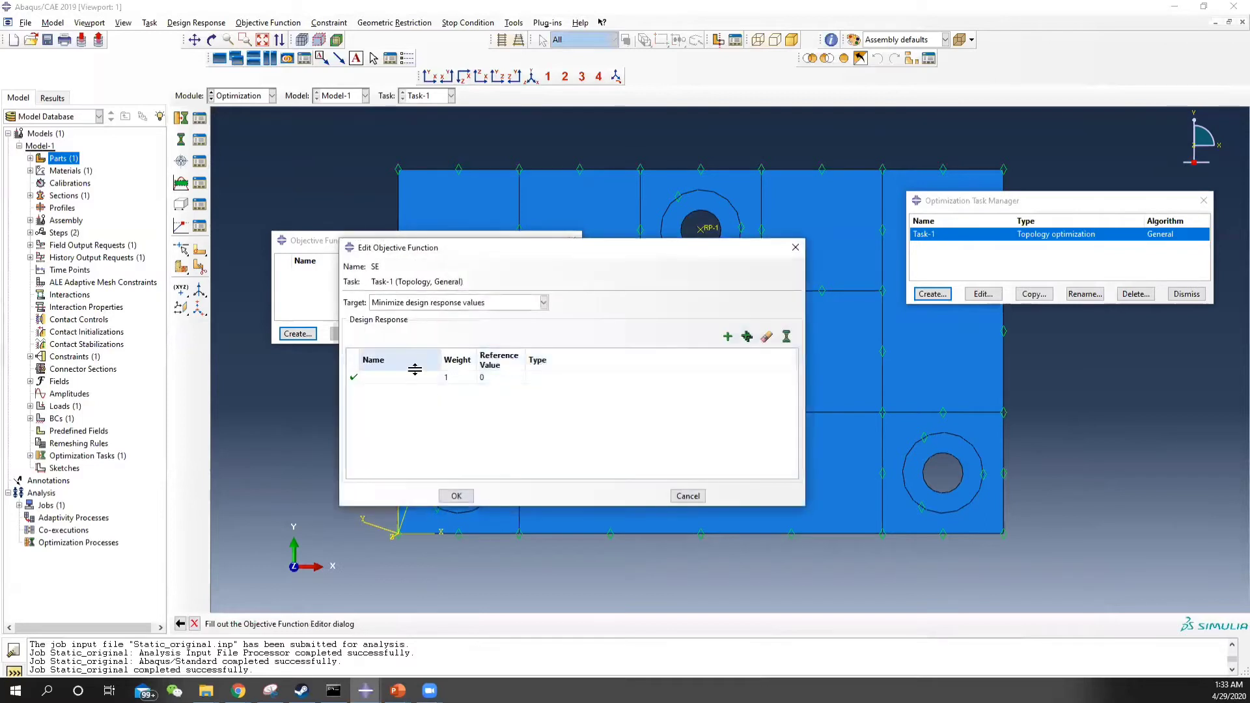
click(420, 376)
click(436, 377)
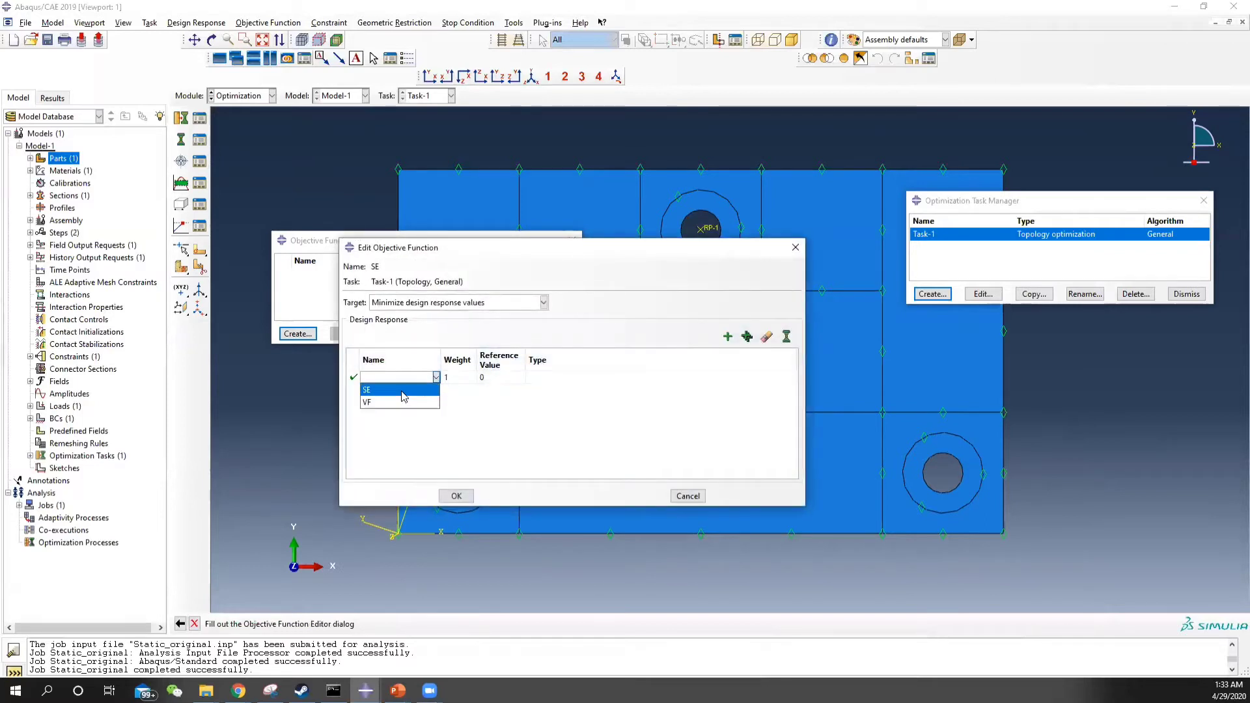
click(403, 391)
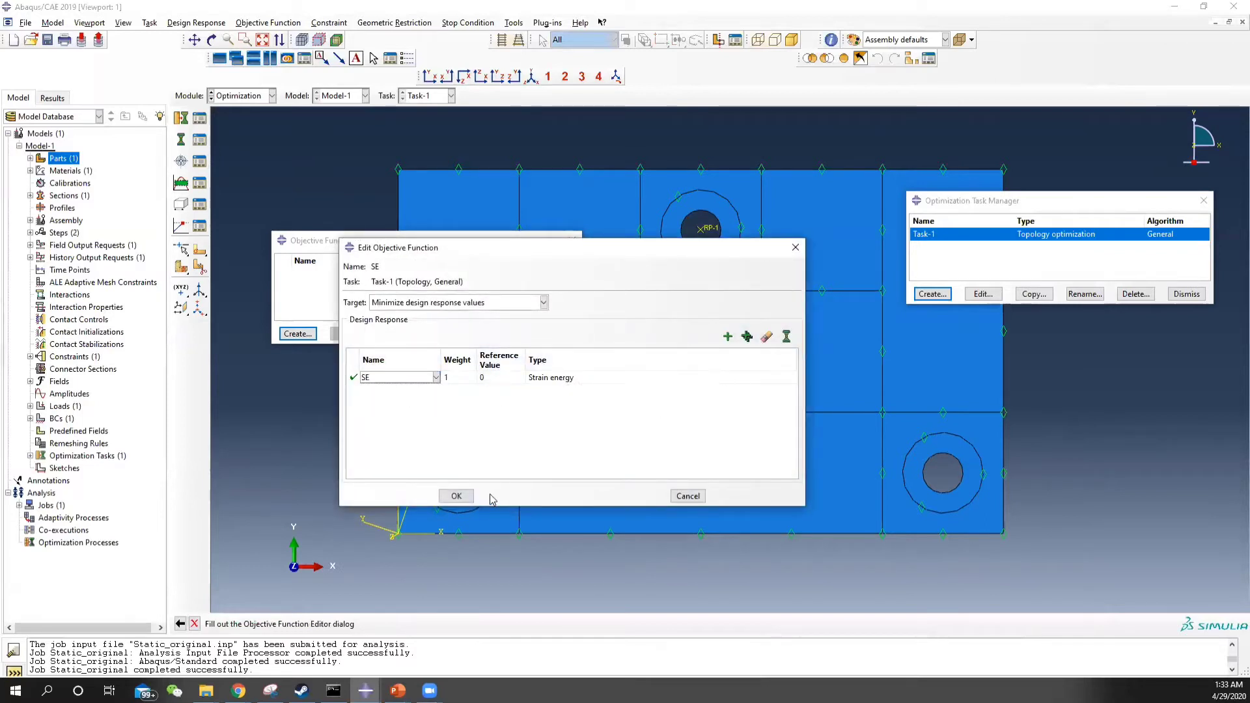
click(464, 496)
click(572, 241)
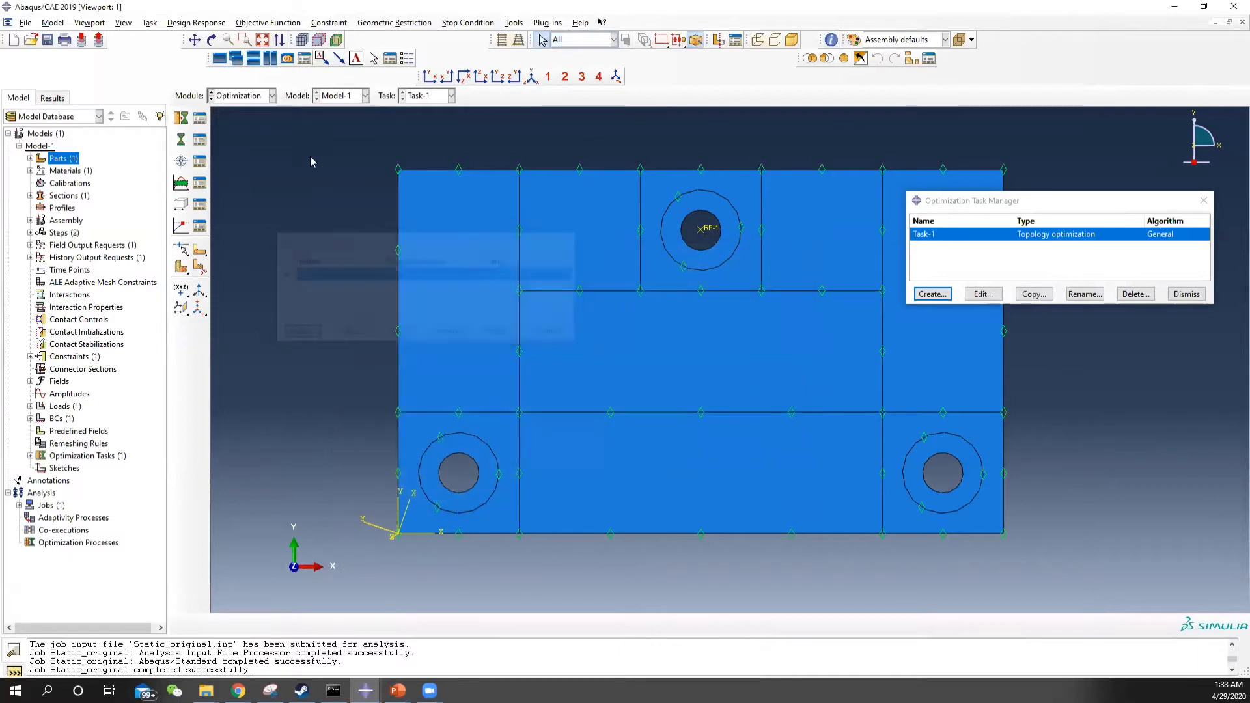
- Create constraint VFC keeping VF at most 40% of its initial value
click(200, 184)
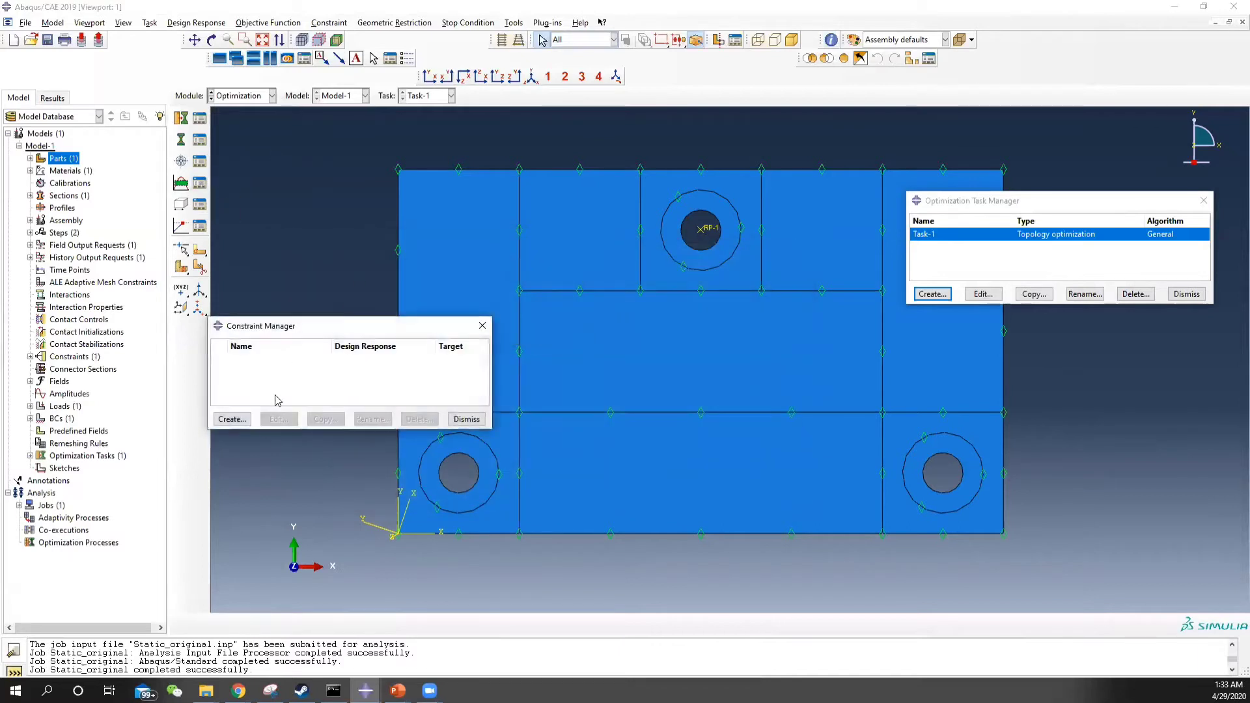
click(232, 419)
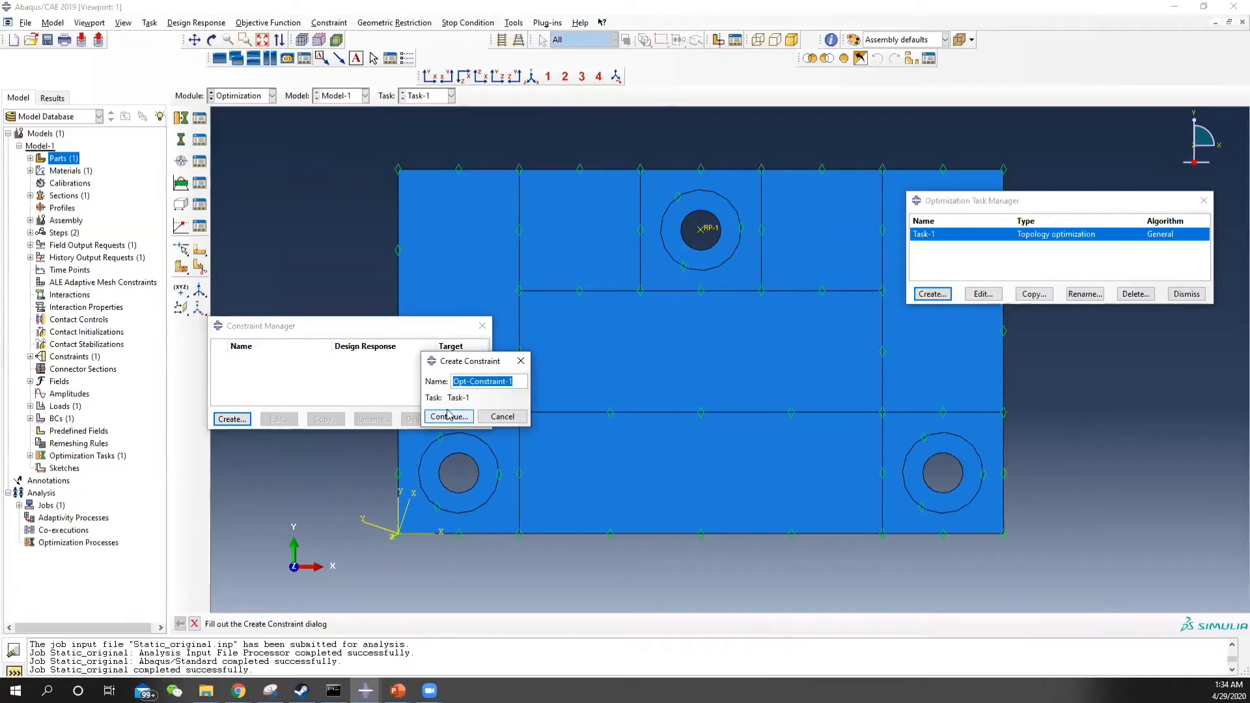
text(VF)
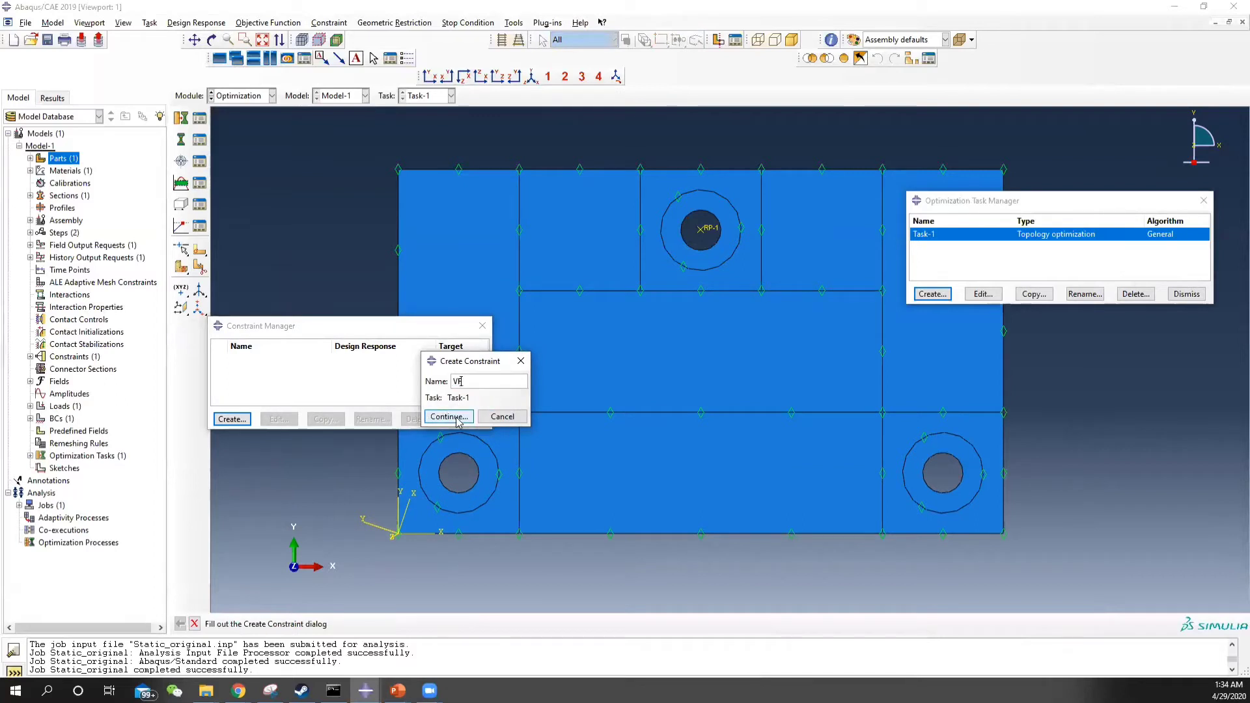
text(C)
click(458, 419)
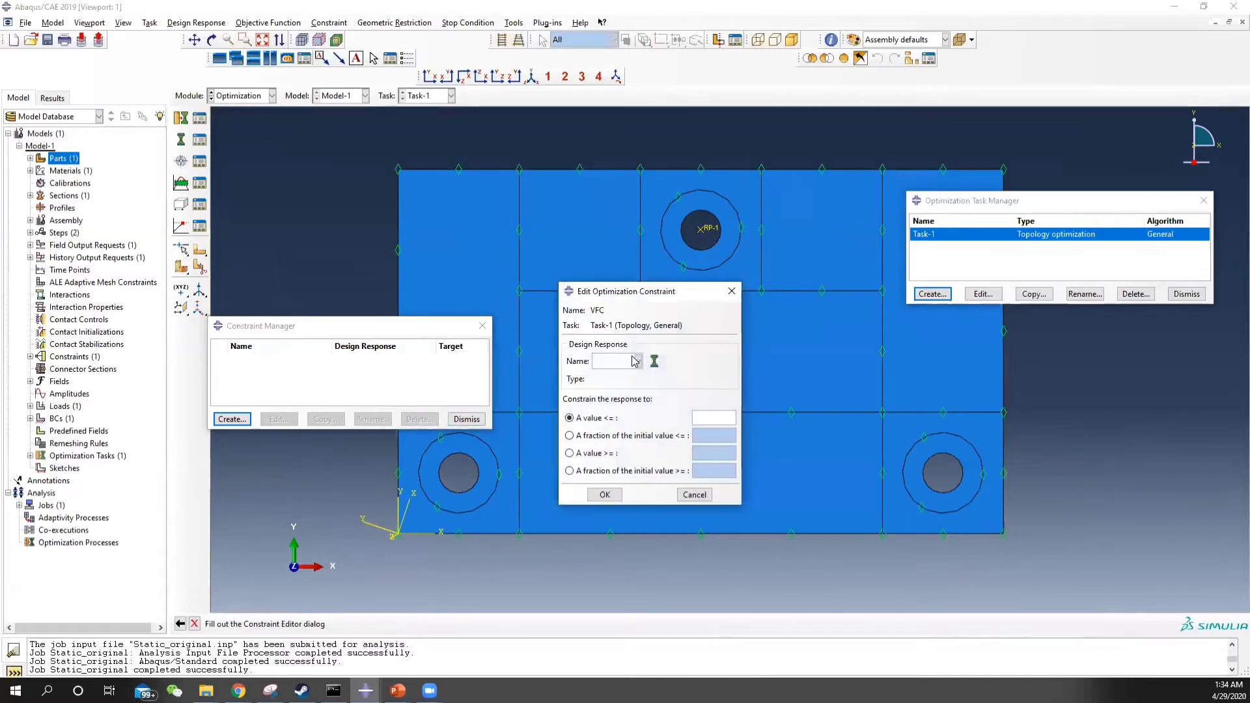
click(635, 360)
click(619, 381)
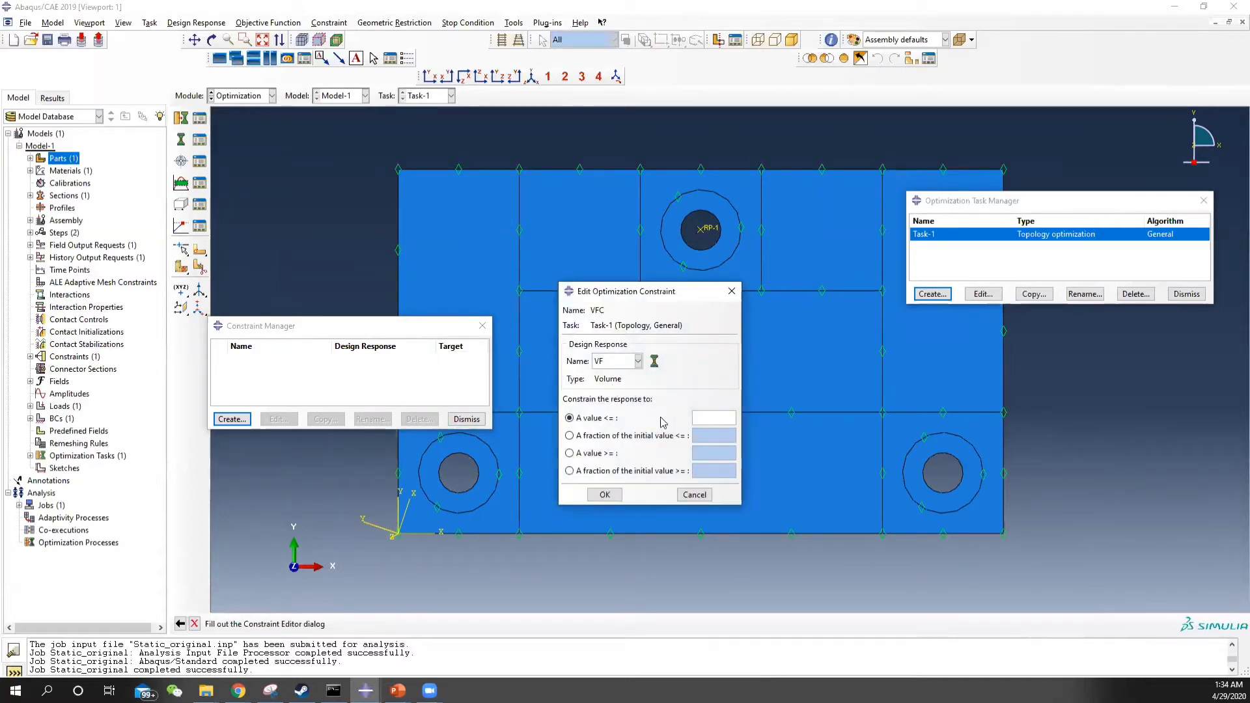
click(593, 437)
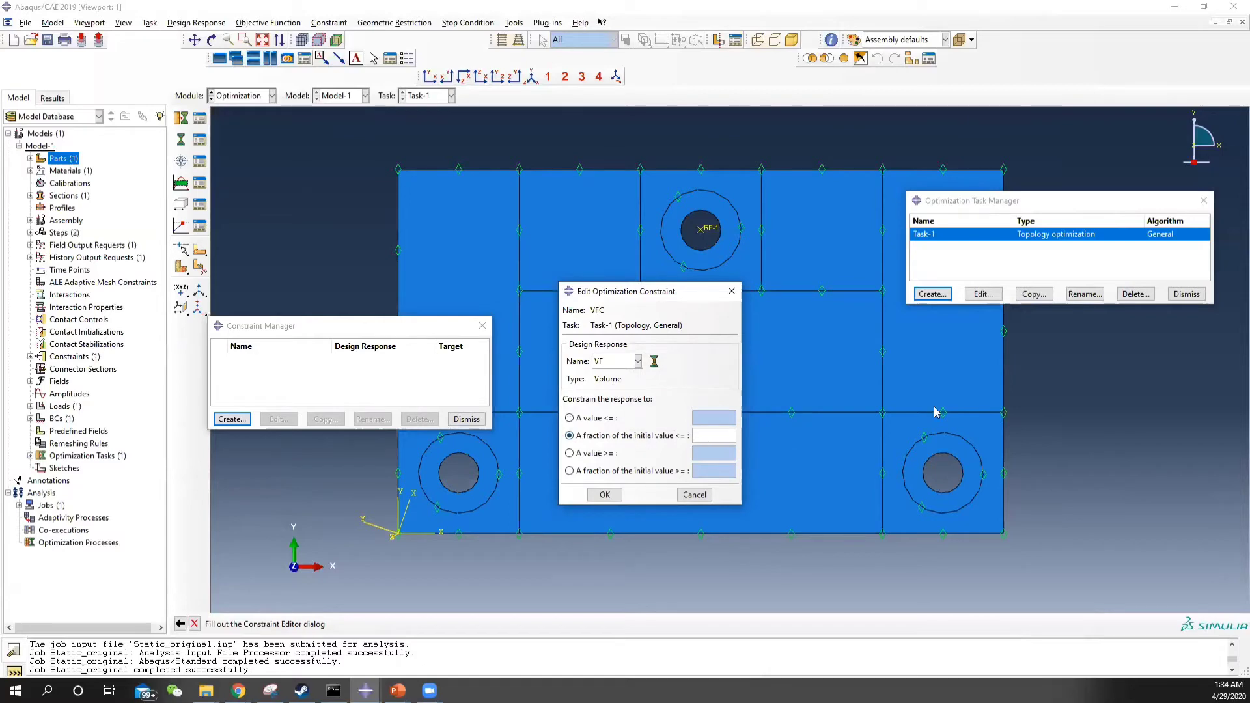
mouse_move(397, 690)
click(609, 494)
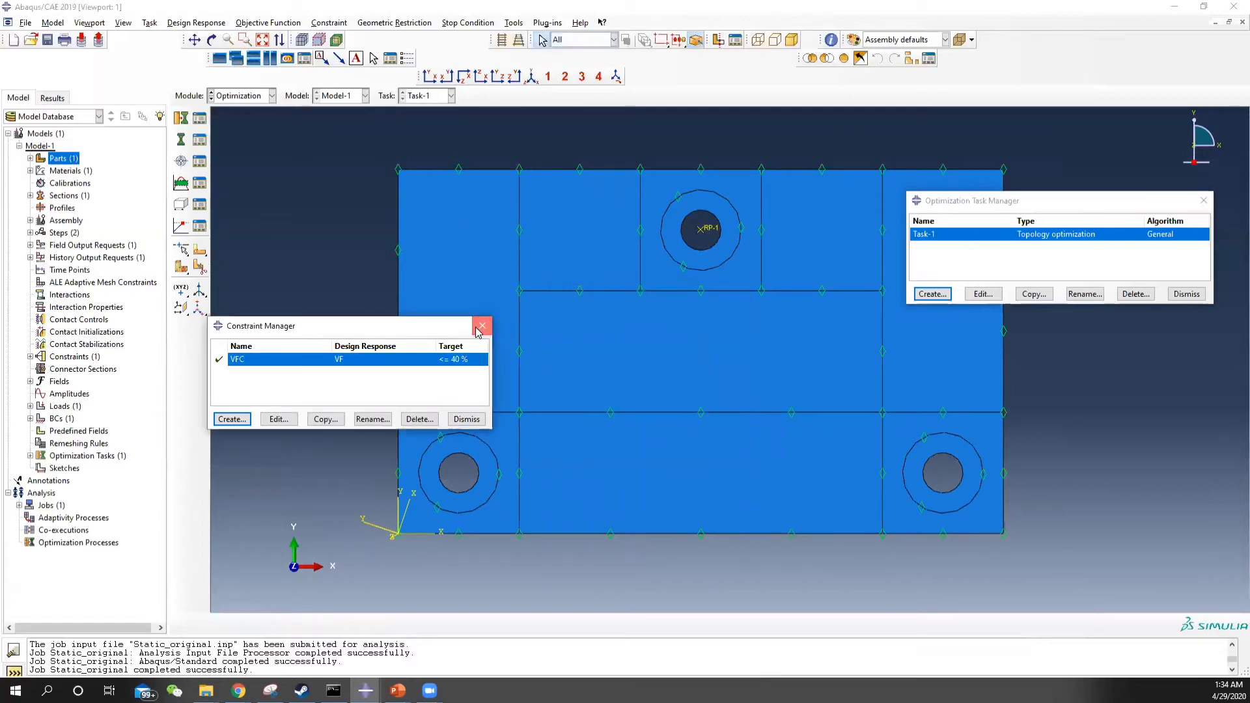
- Create frozen-area restriction 'fix area' on the rings around the three bolt holes
click(482, 325)
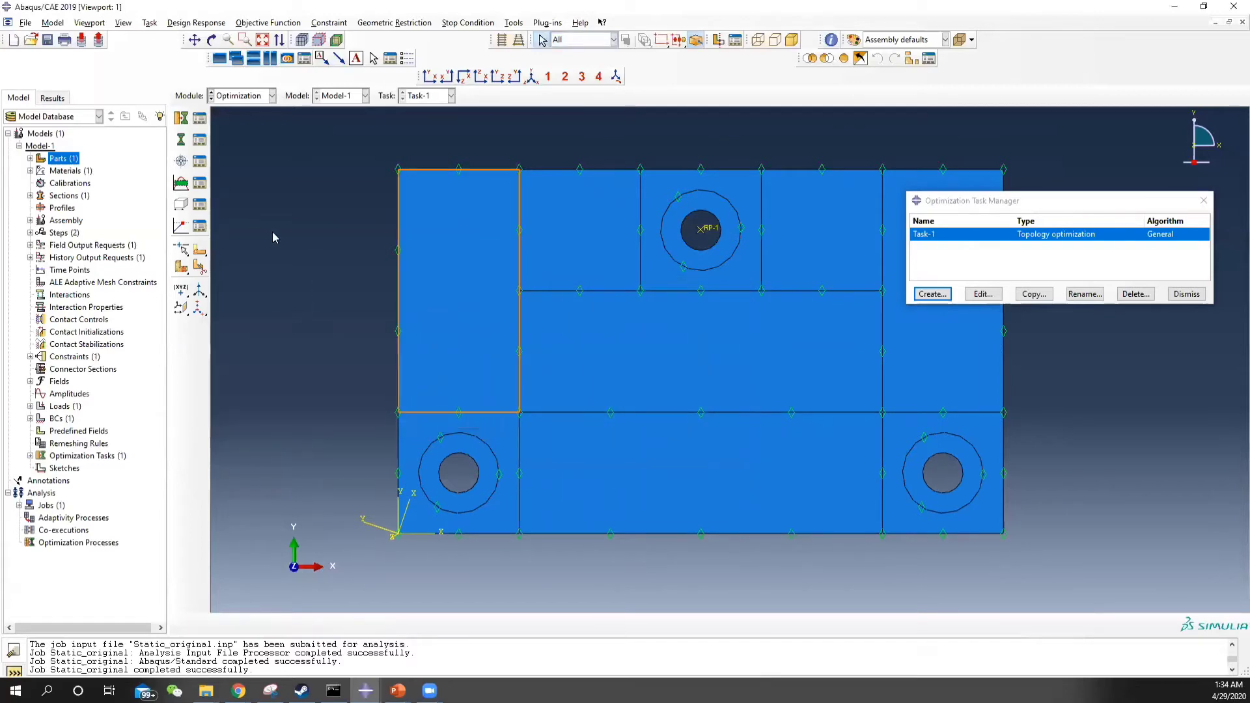
click(199, 206)
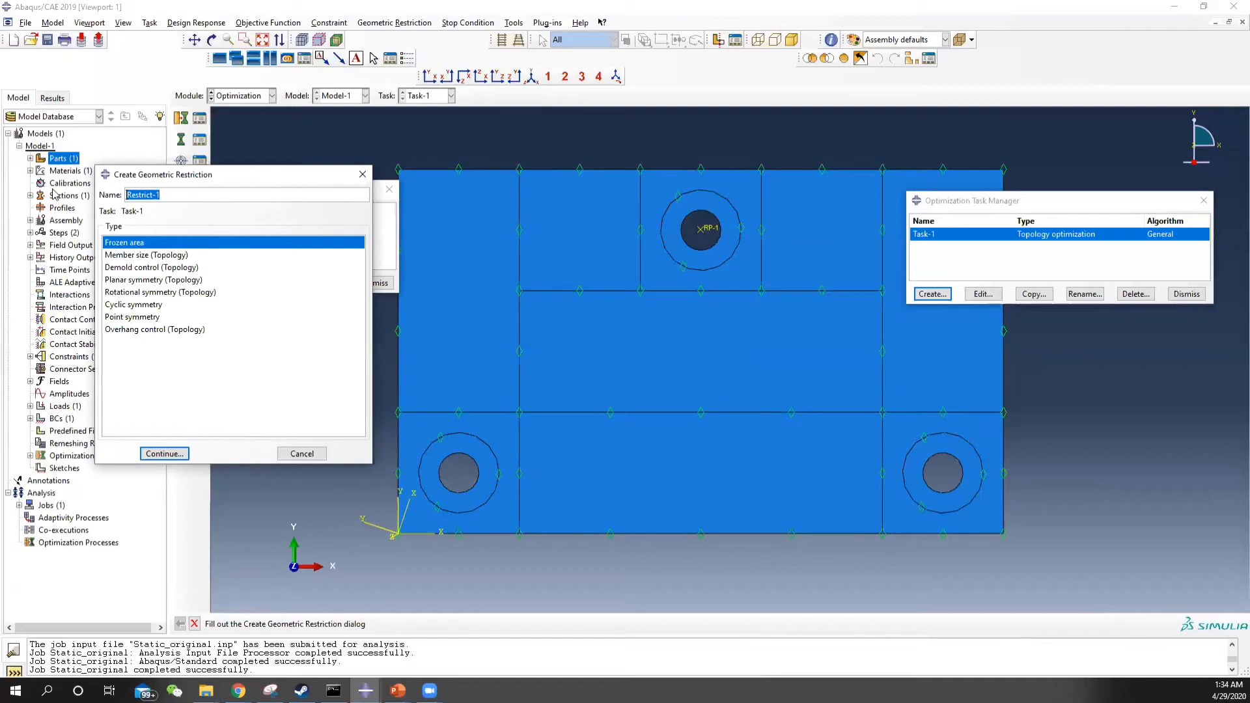
text(fix area)
click(171, 454)
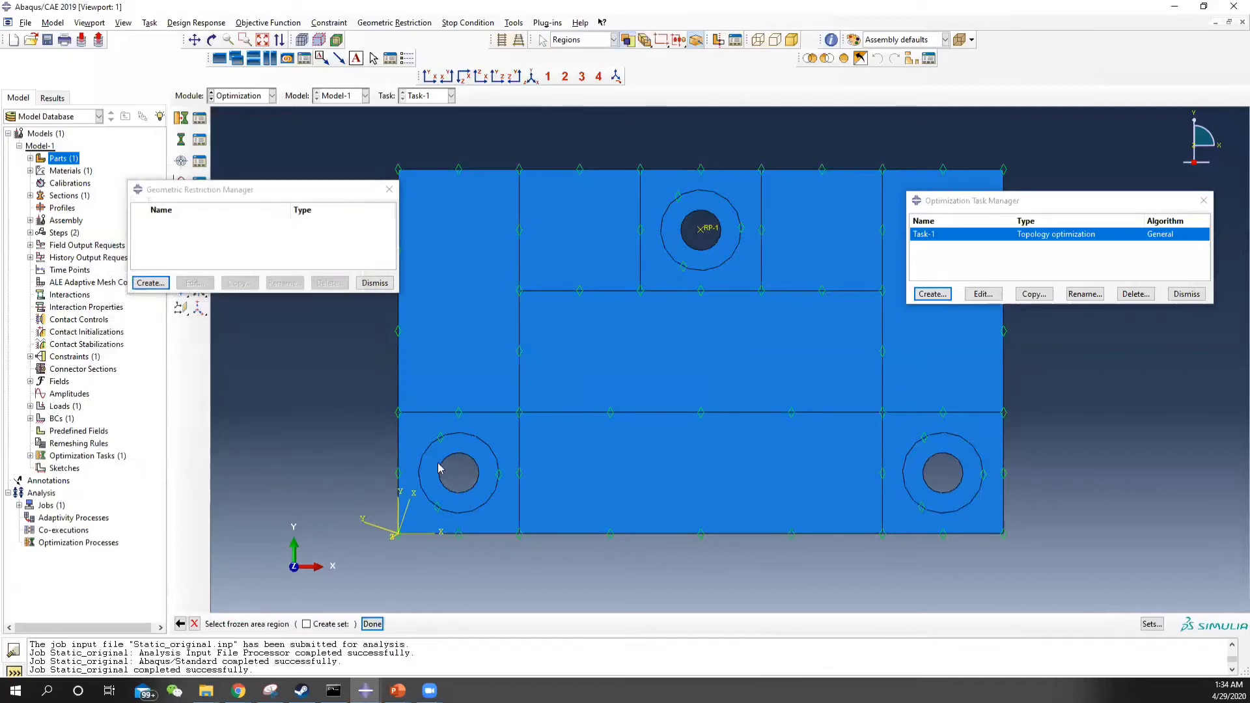
click(488, 469)
shift+click(697, 267)
shift+click(932, 454)
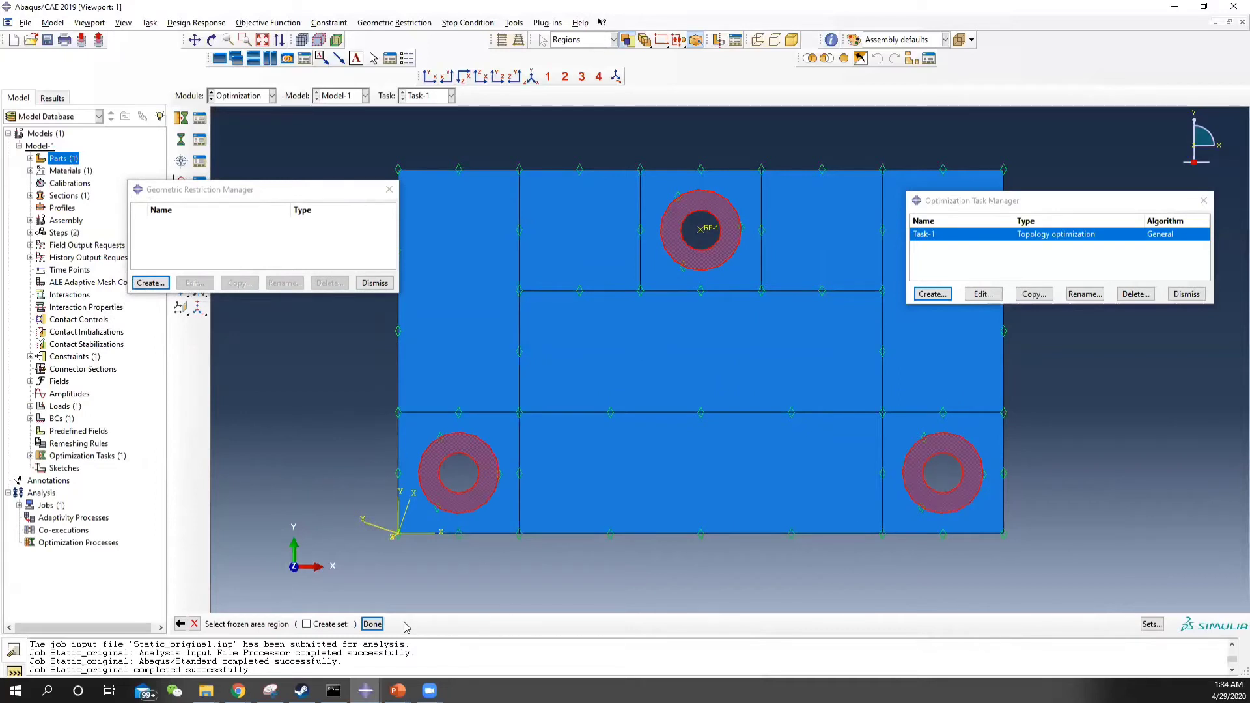
click(380, 624)
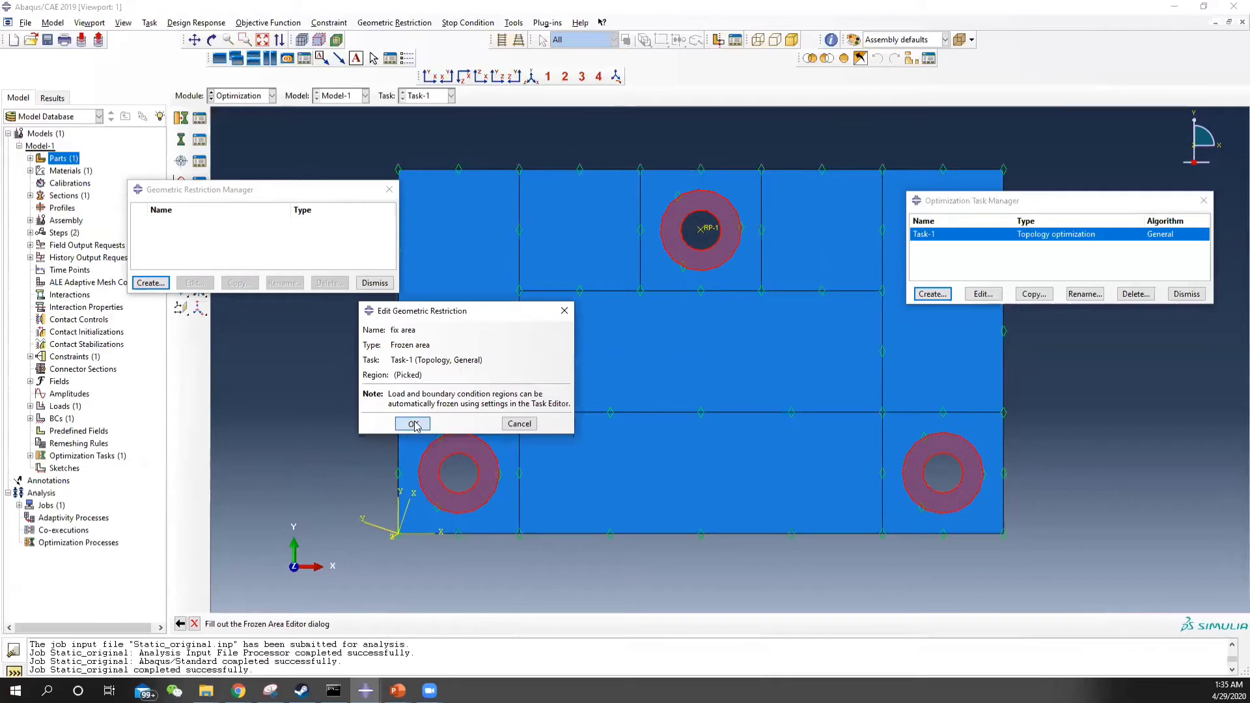
click(415, 424)
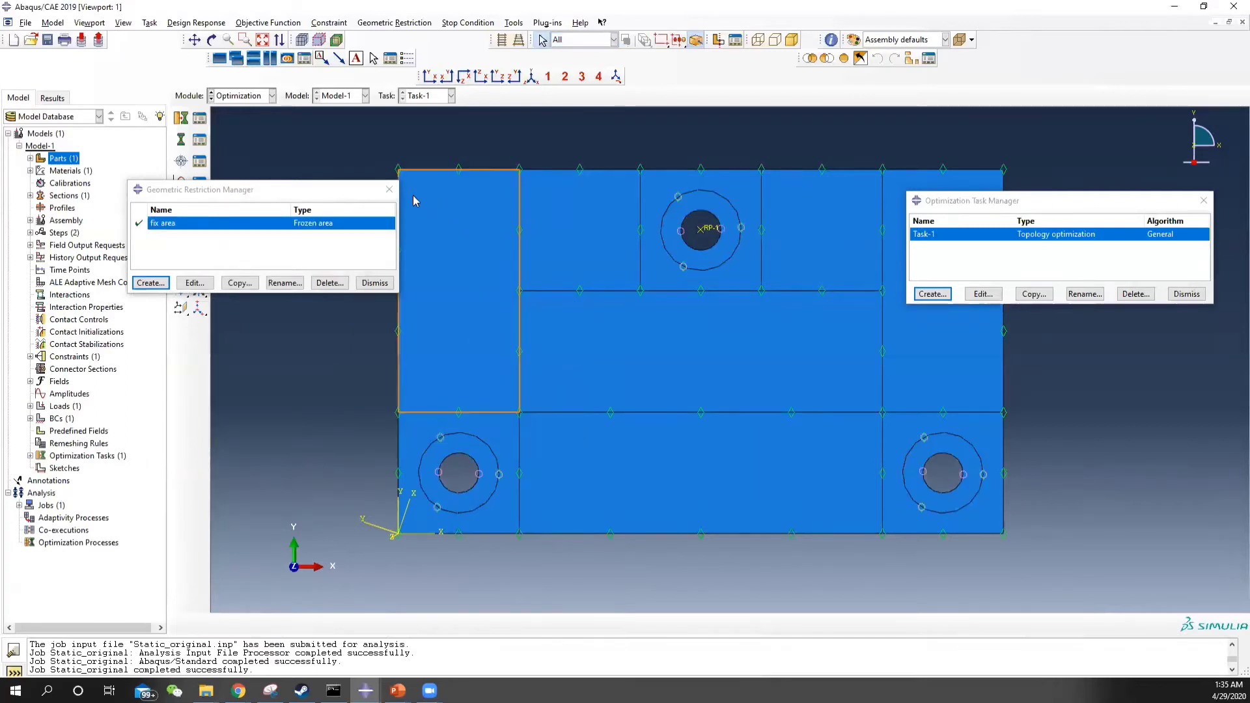
click(389, 189)
click(241, 97)
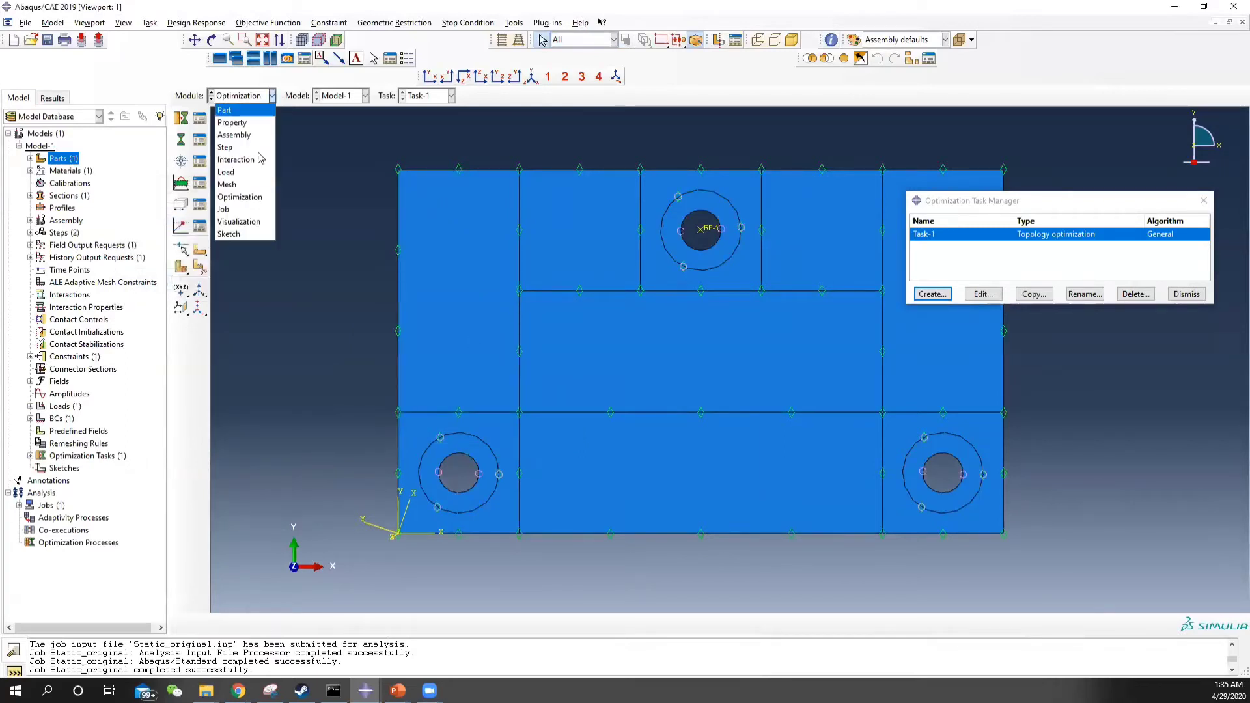
- In the Job module, start a new optimization process for Task-1
click(255, 213)
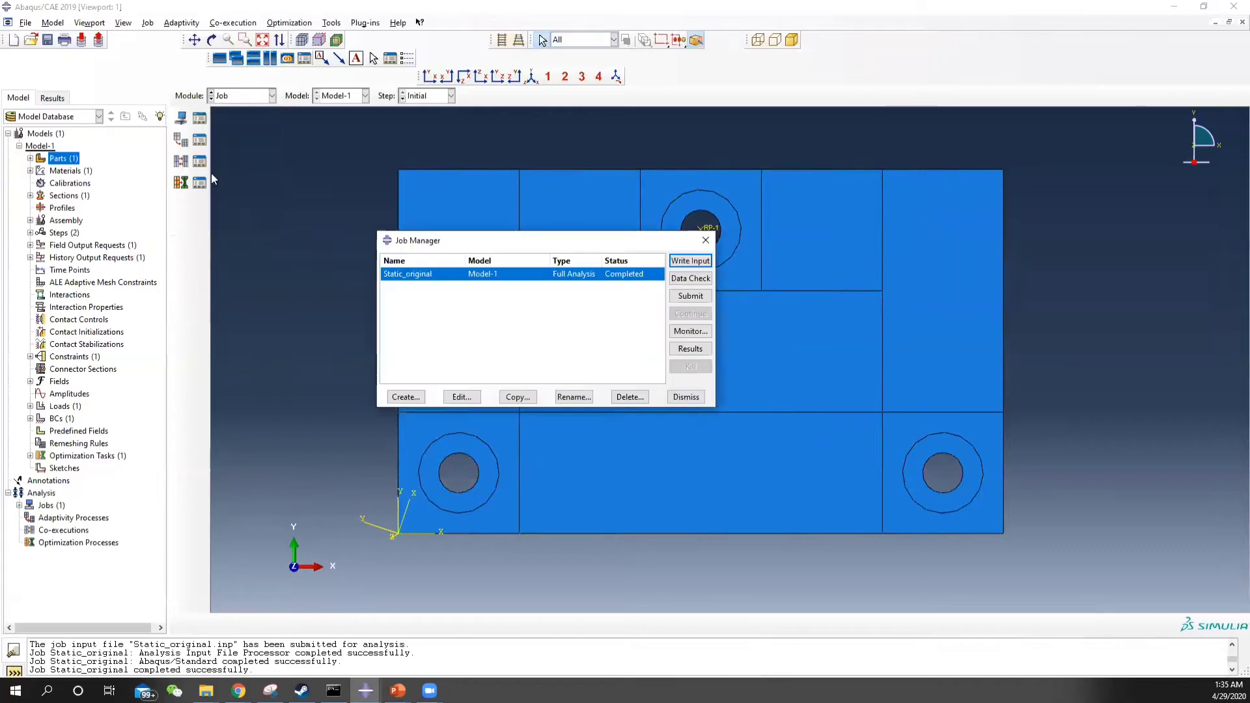
click(707, 235)
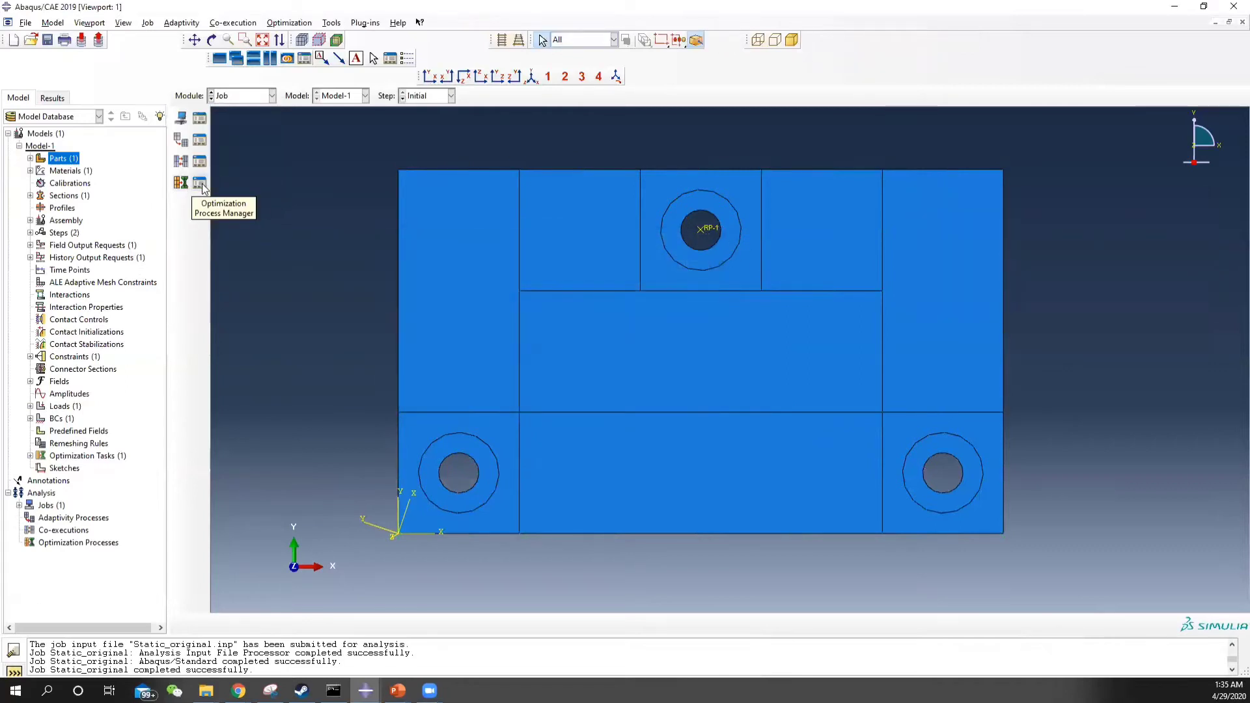
click(202, 186)
drag(996, 176, 921, 172)
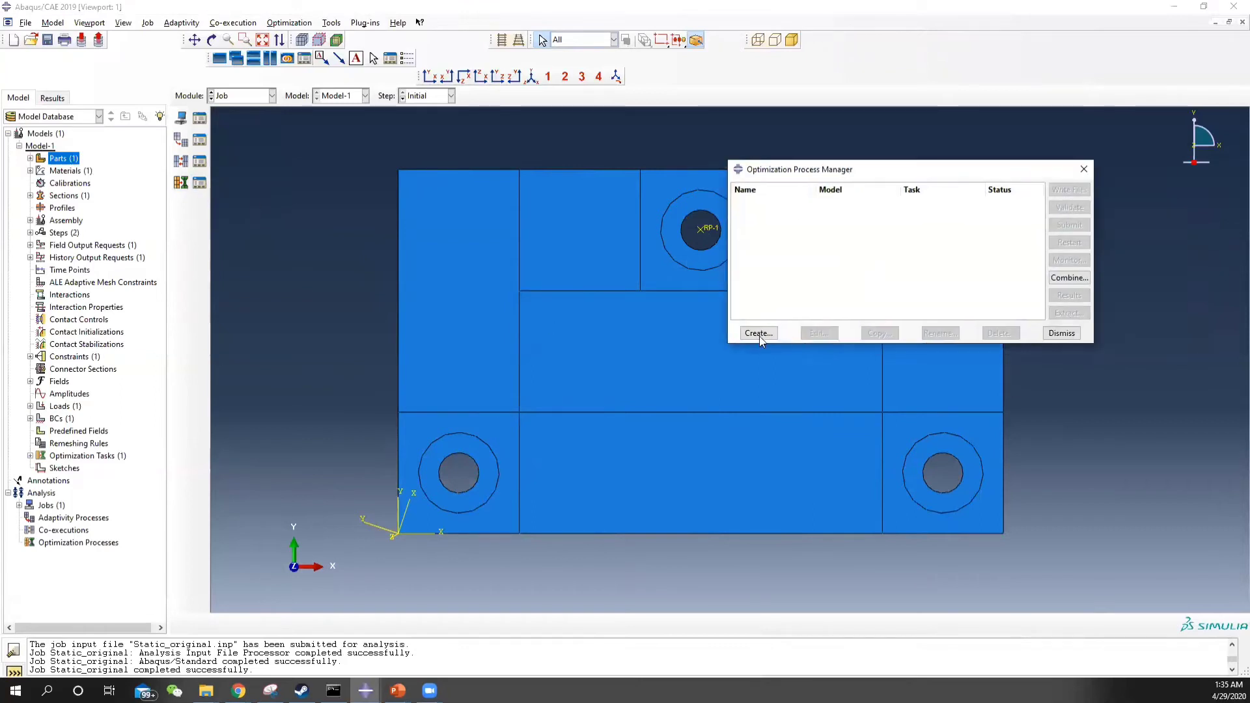
click(754, 336)
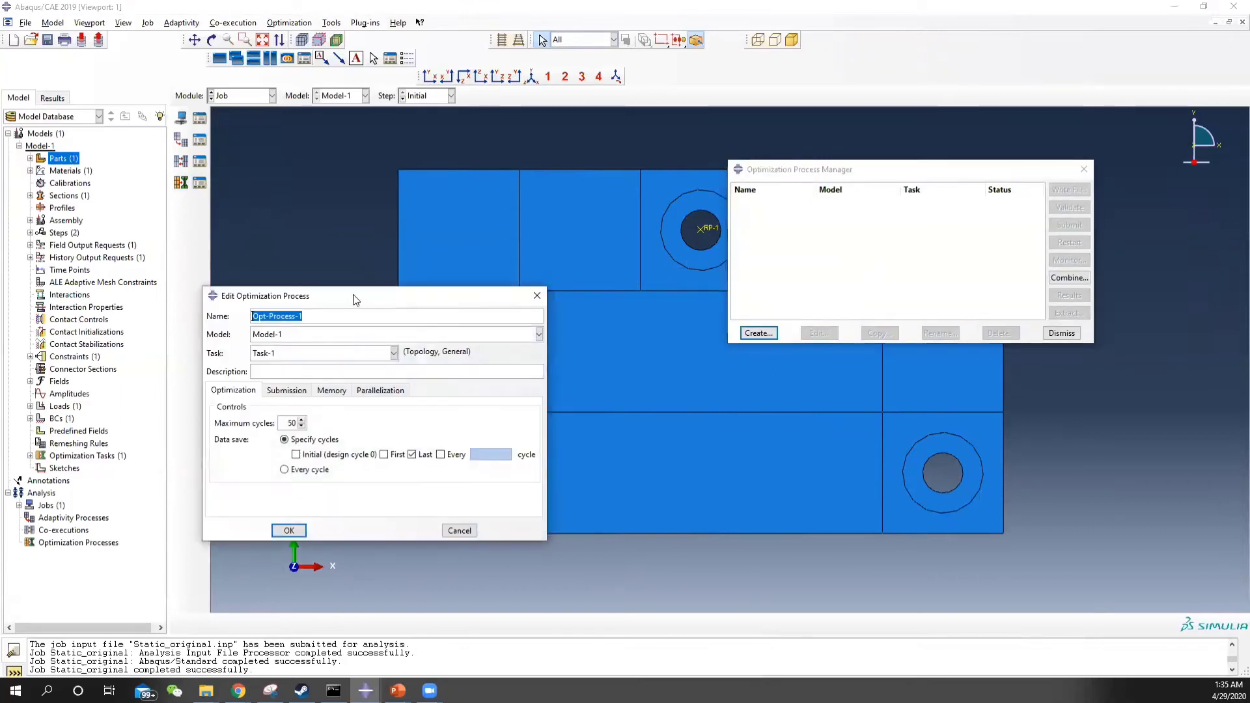
drag(356, 300, 467, 281)
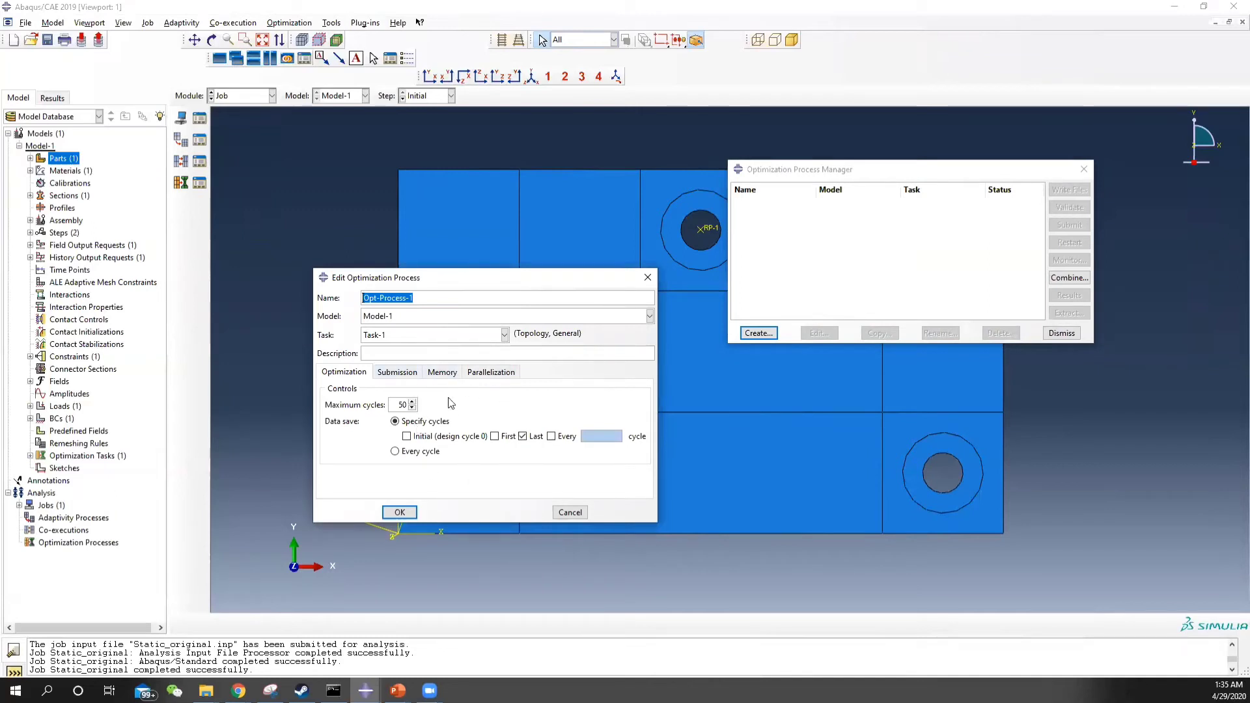
- Review the process's submission, memory and parallelization settings
click(397, 372)
click(443, 372)
click(493, 372)
click(442, 373)
click(344, 372)
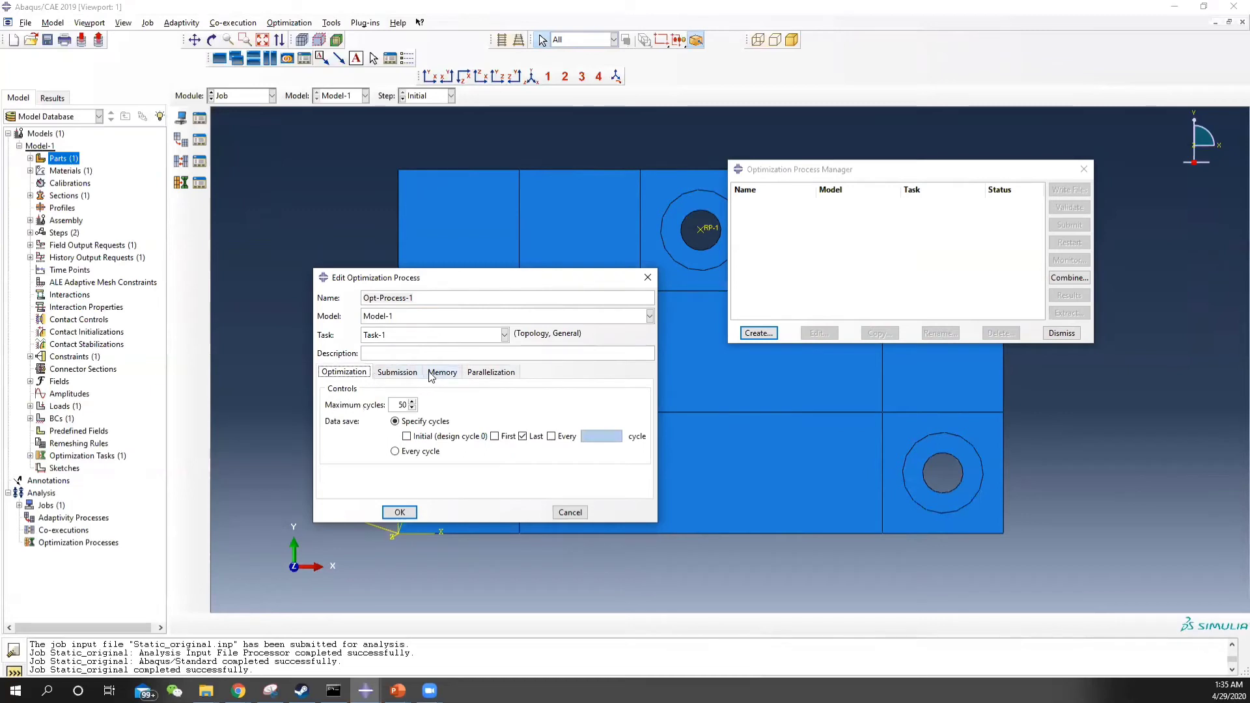
click(432, 374)
click(490, 374)
click(362, 374)
- Save results every 10 cycles and create Opt-Process-1 with 50 maximum cycles
click(553, 437)
click(607, 435)
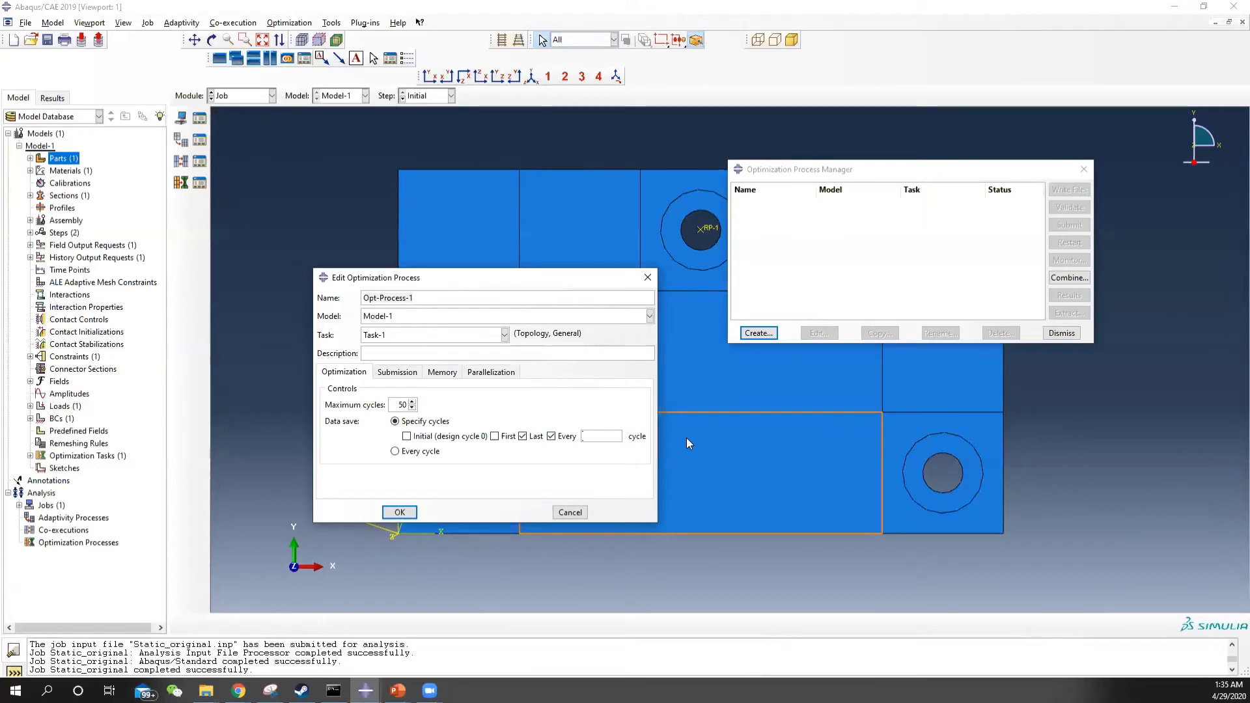
text(10)
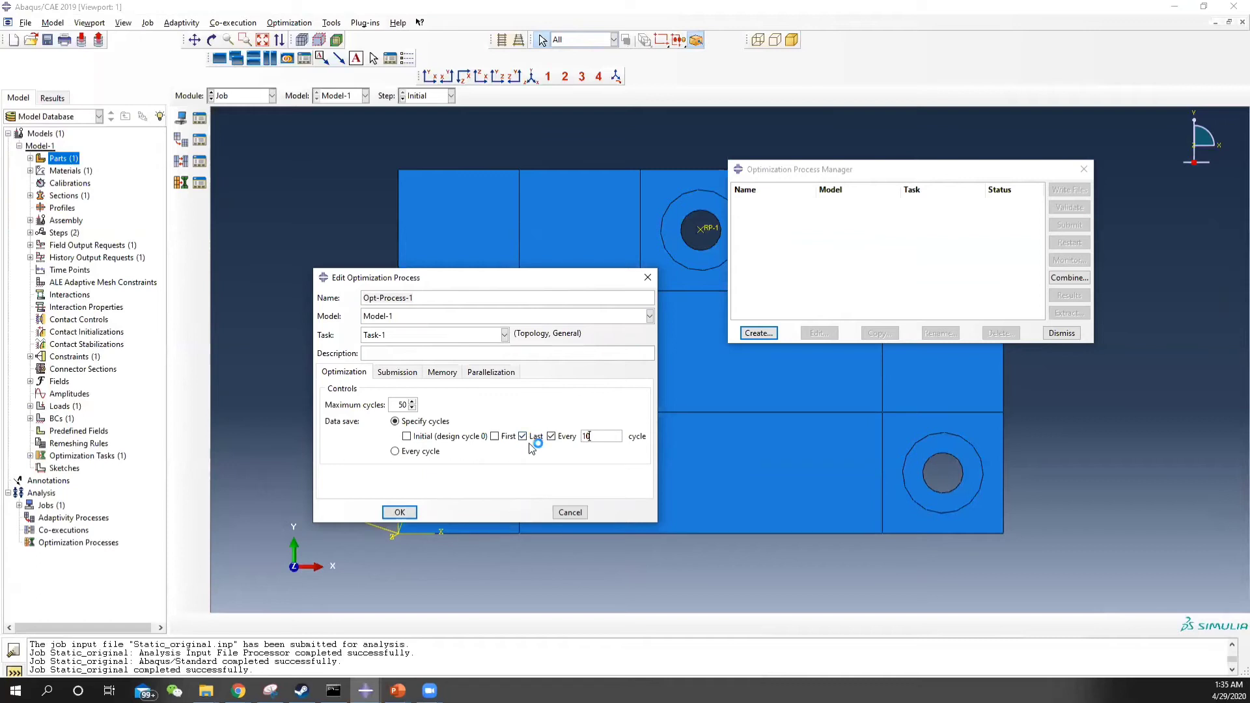
click(404, 514)
click(408, 515)
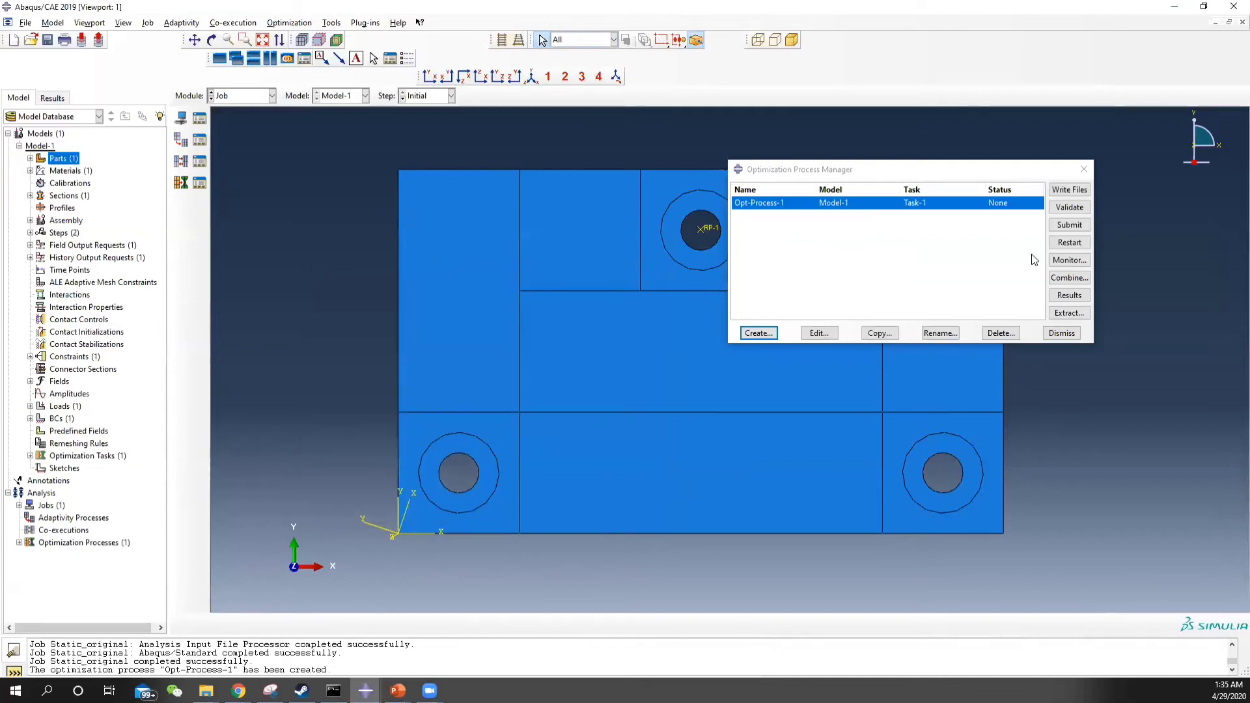
- Submit Opt-Process-1 and review its objective and volume-constraint curves over about 17 cycles
click(1070, 226)
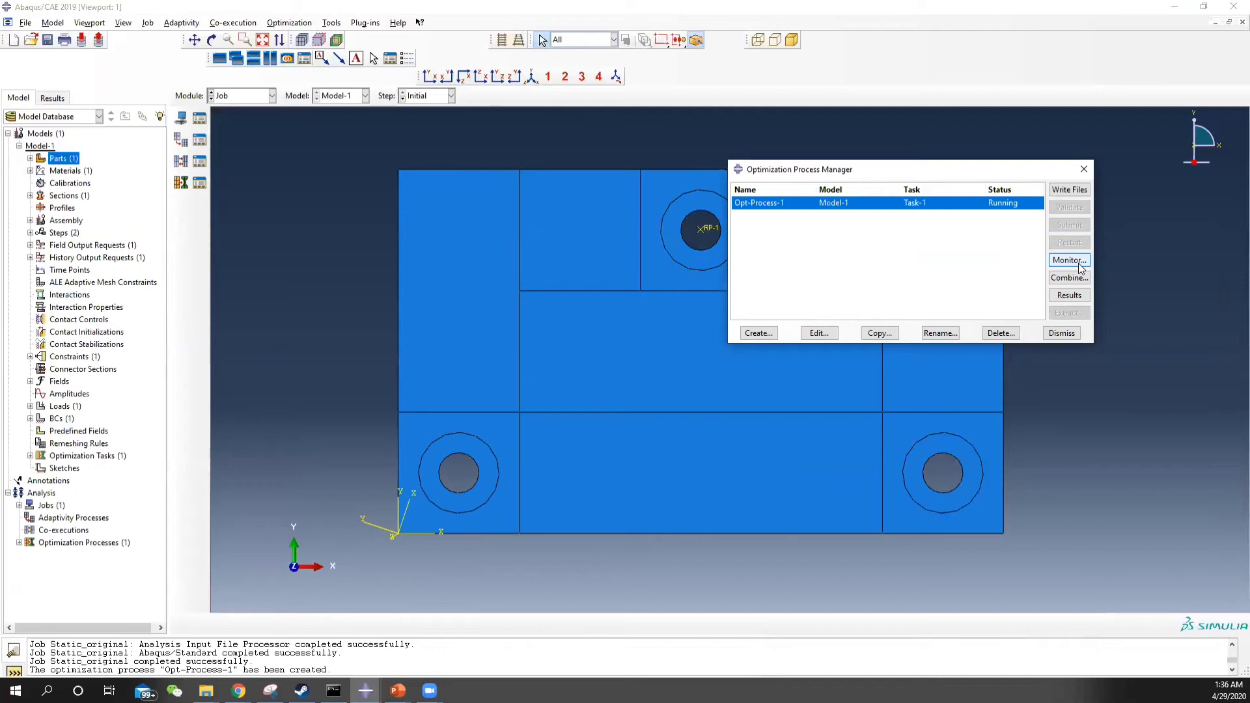
click(1078, 266)
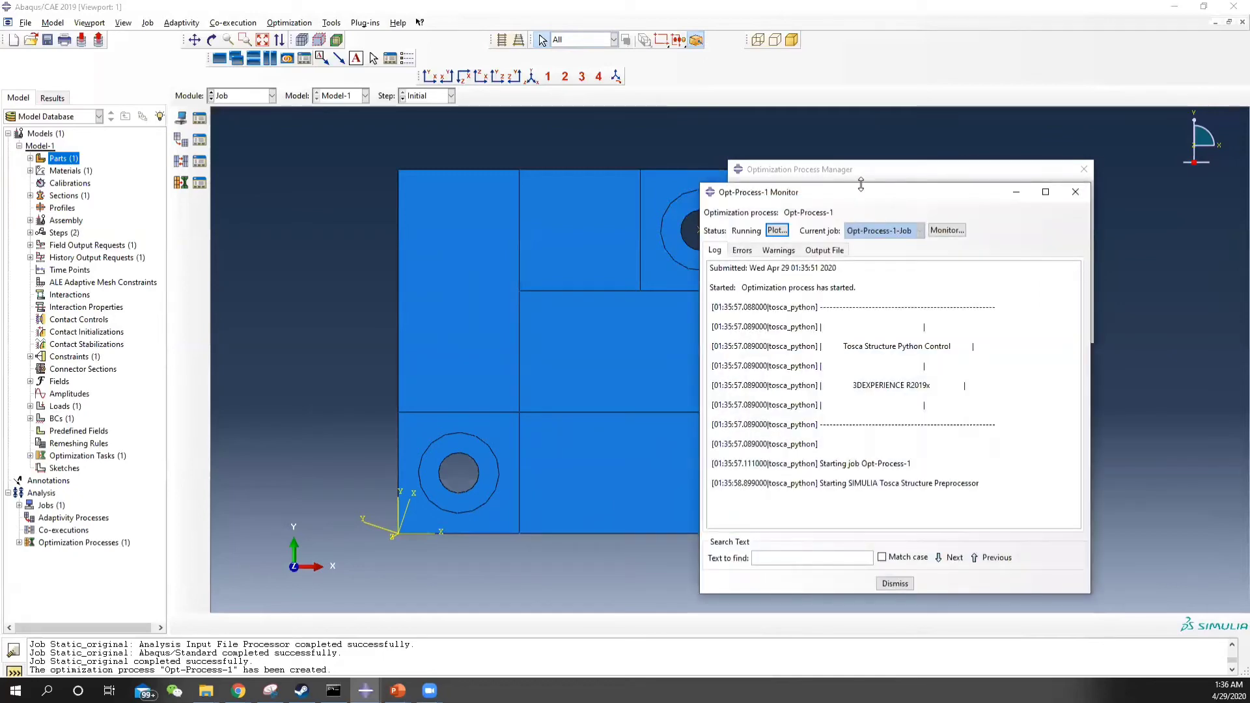
drag(860, 185, 912, 250)
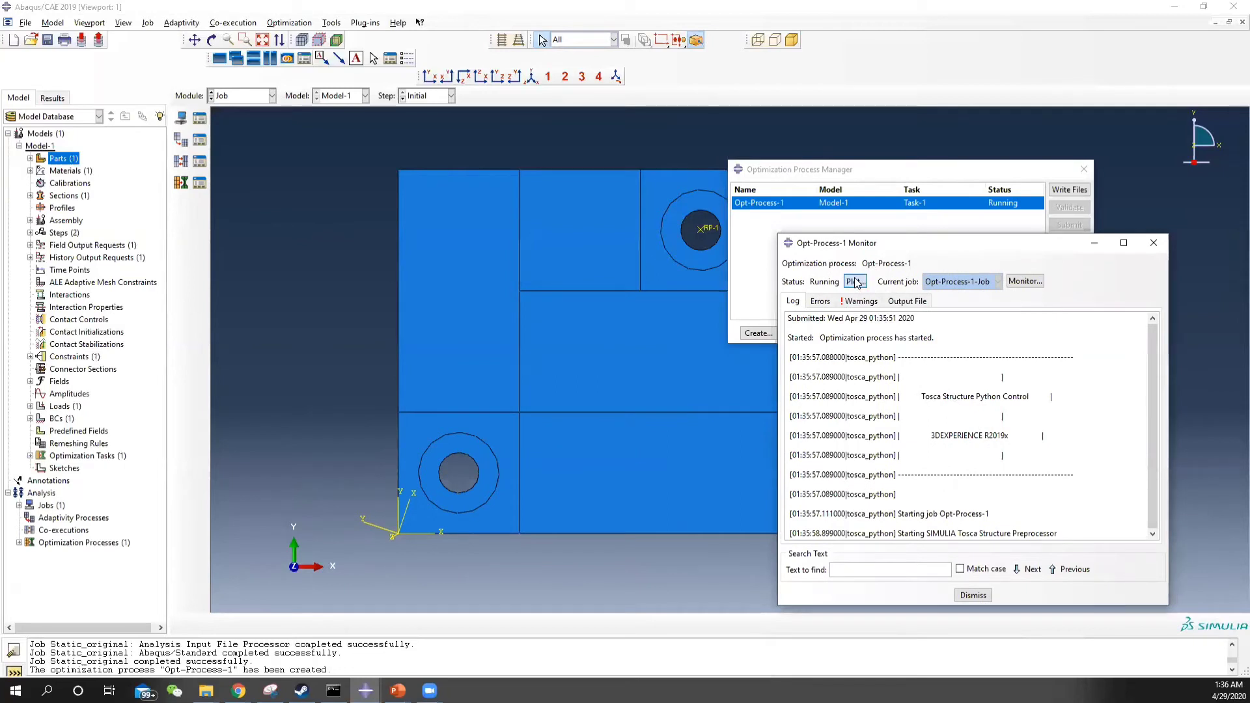
click(973, 444)
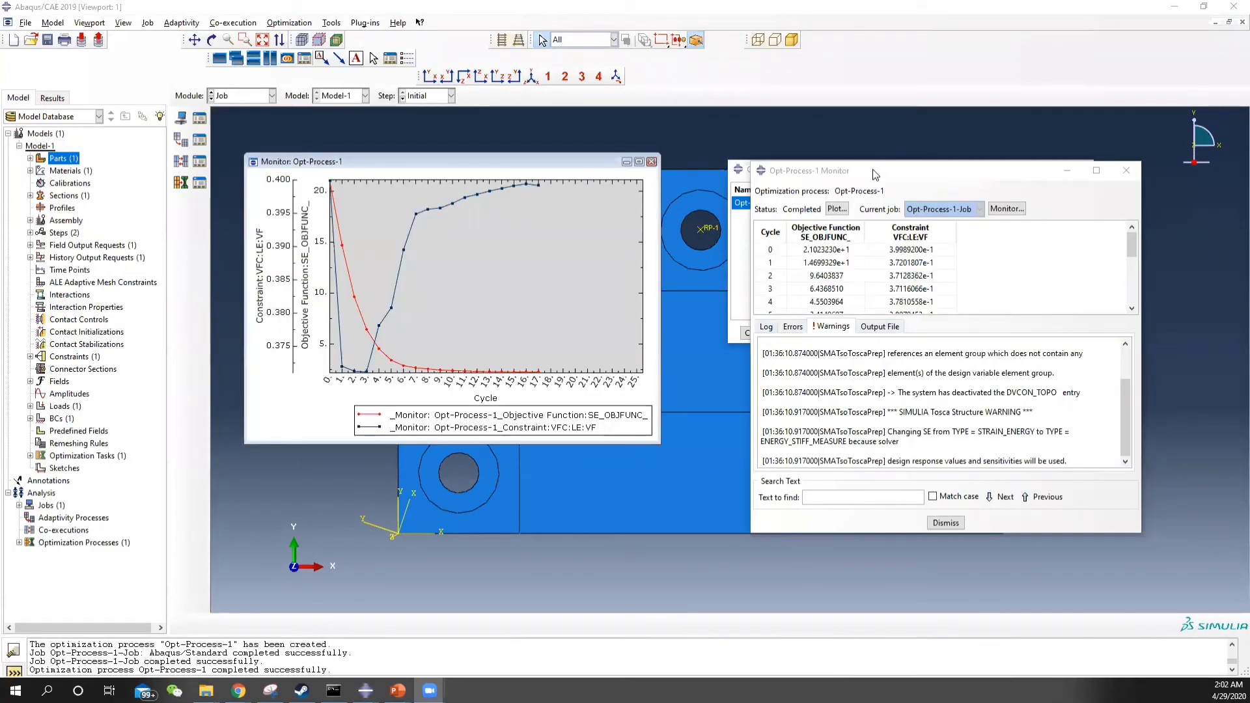
click(871, 173)
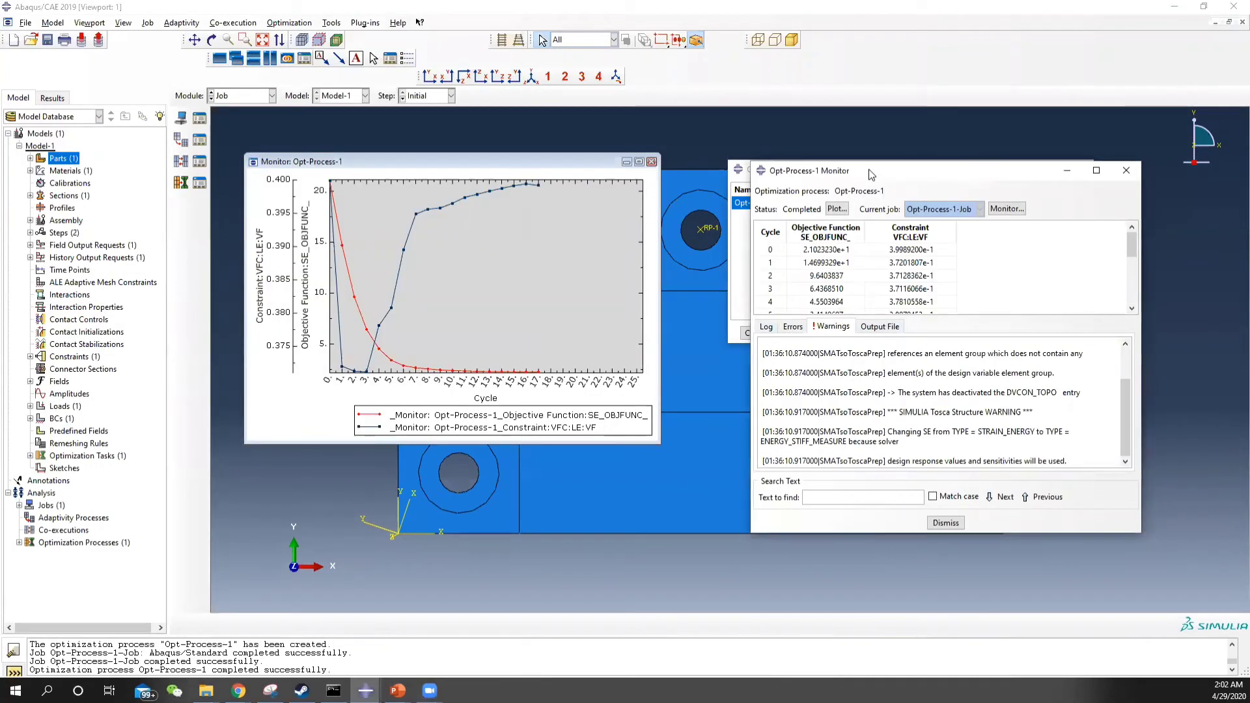
drag(870, 173, 482, 257)
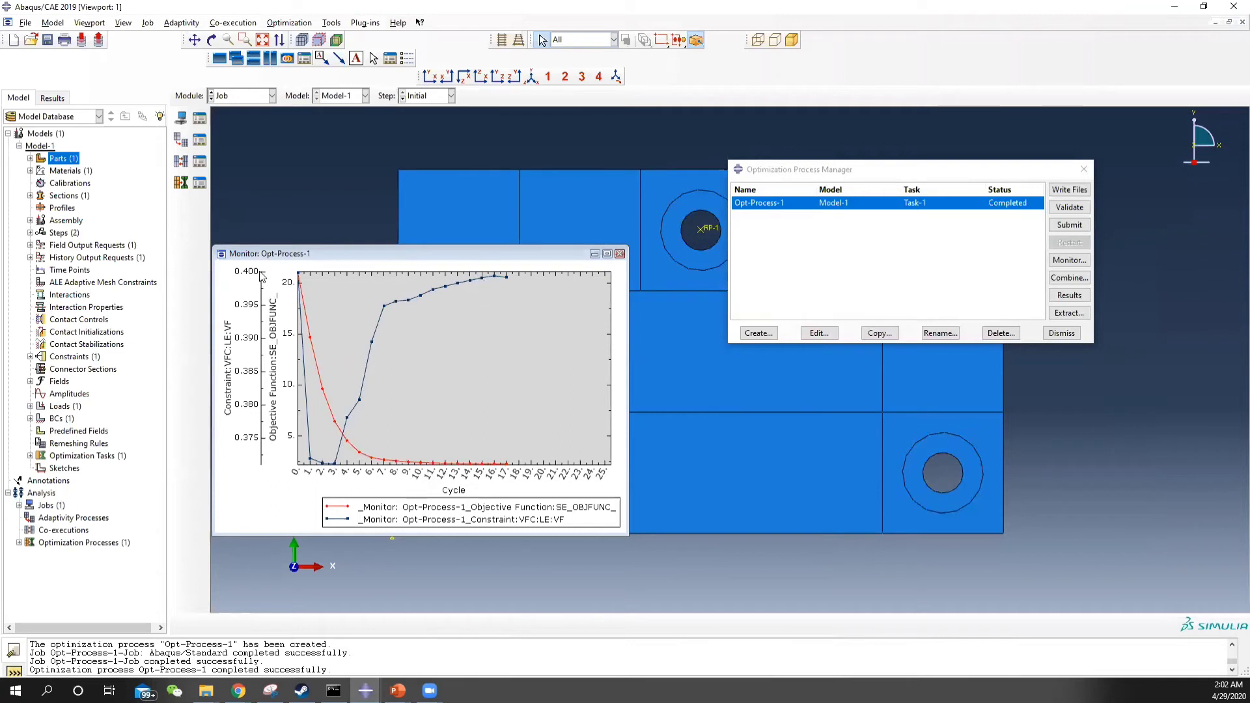
click(594, 254)
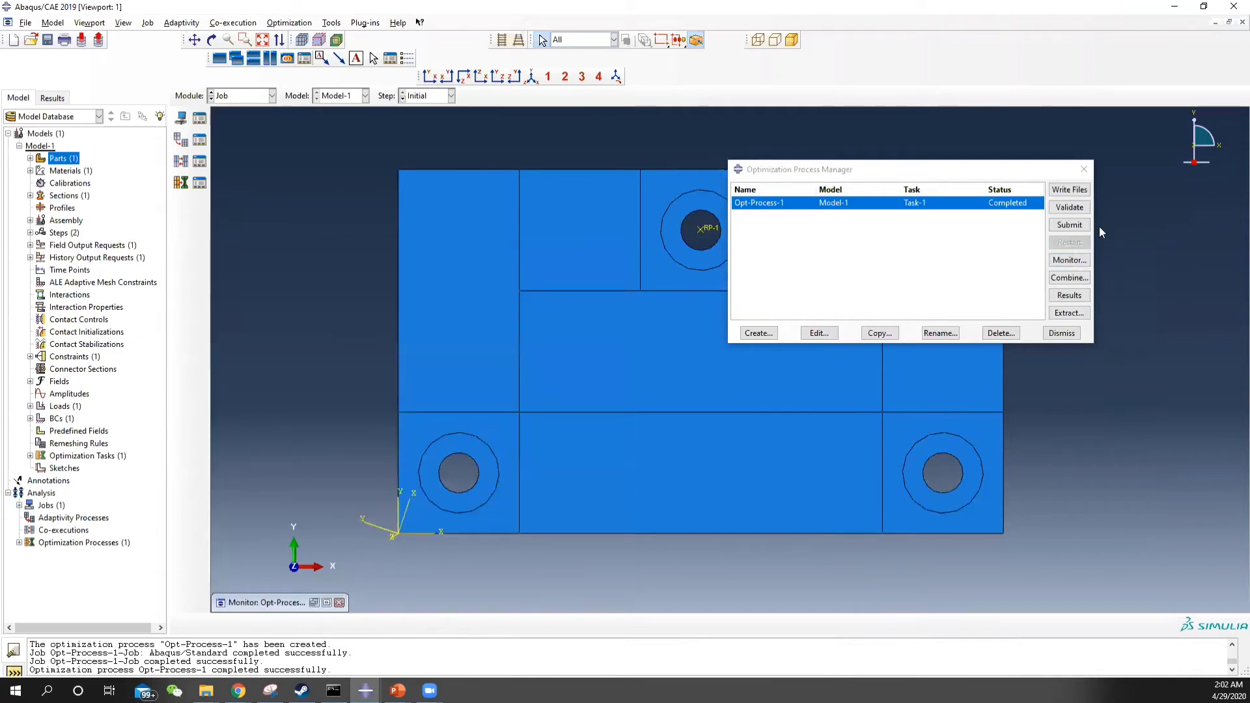
- Combine Opt-Process-1 results into one output database with S and U fields
click(1070, 296)
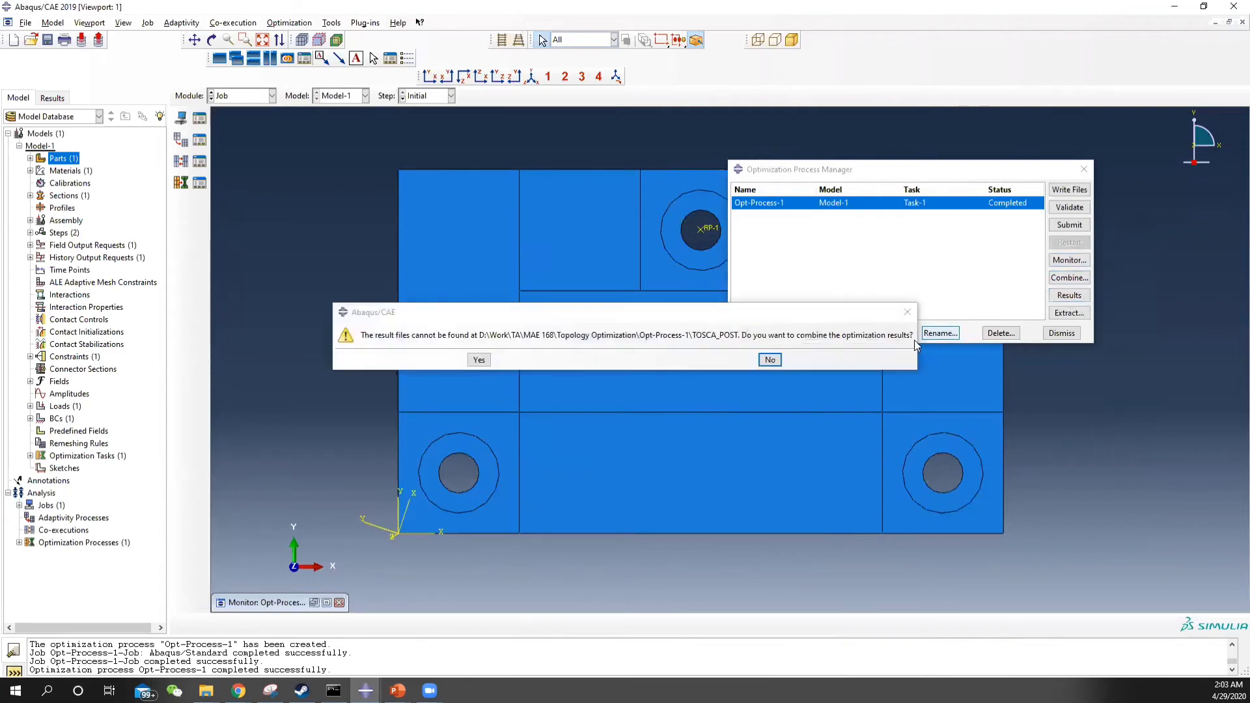
click(479, 360)
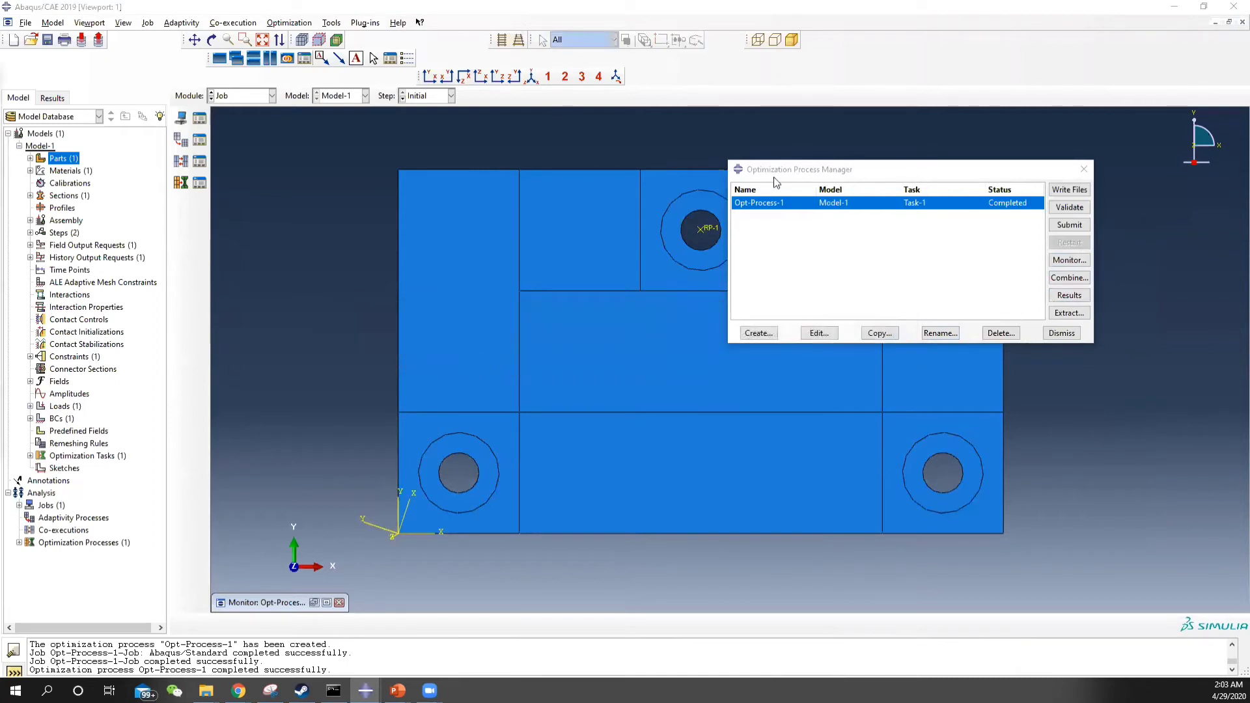
scroll(673, 433, down, 5)
scroll(672, 433, down, 1)
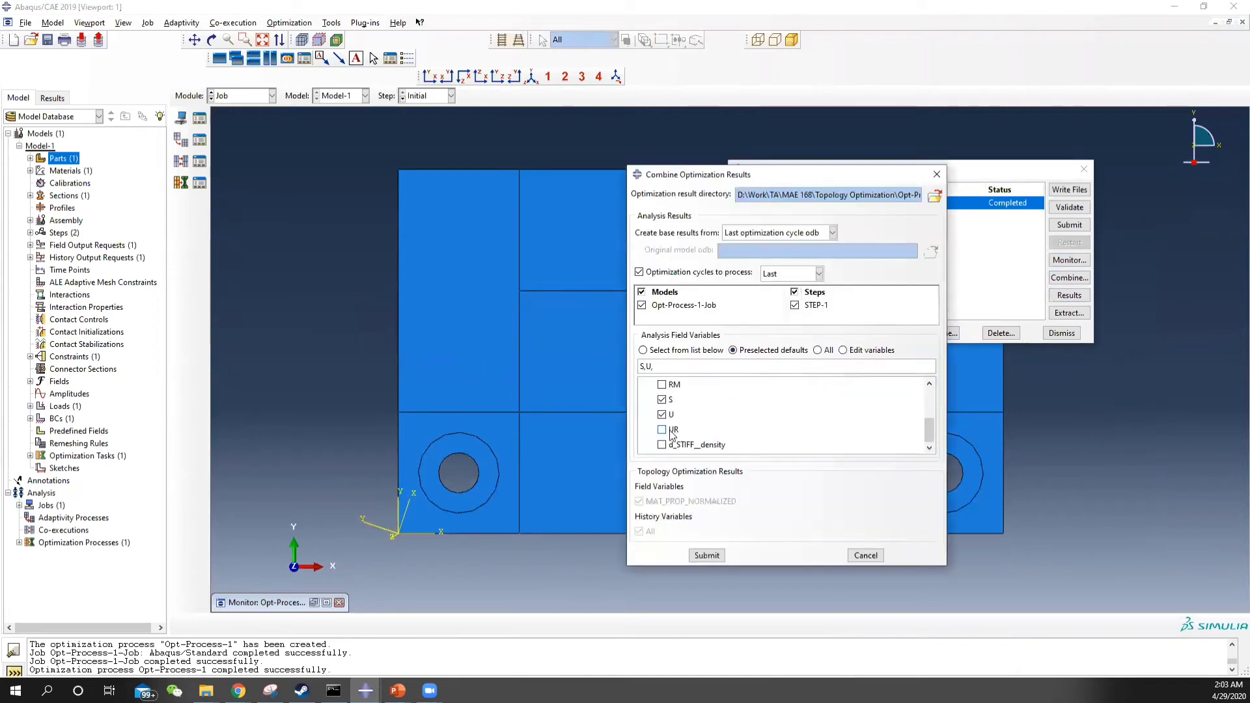
click(707, 559)
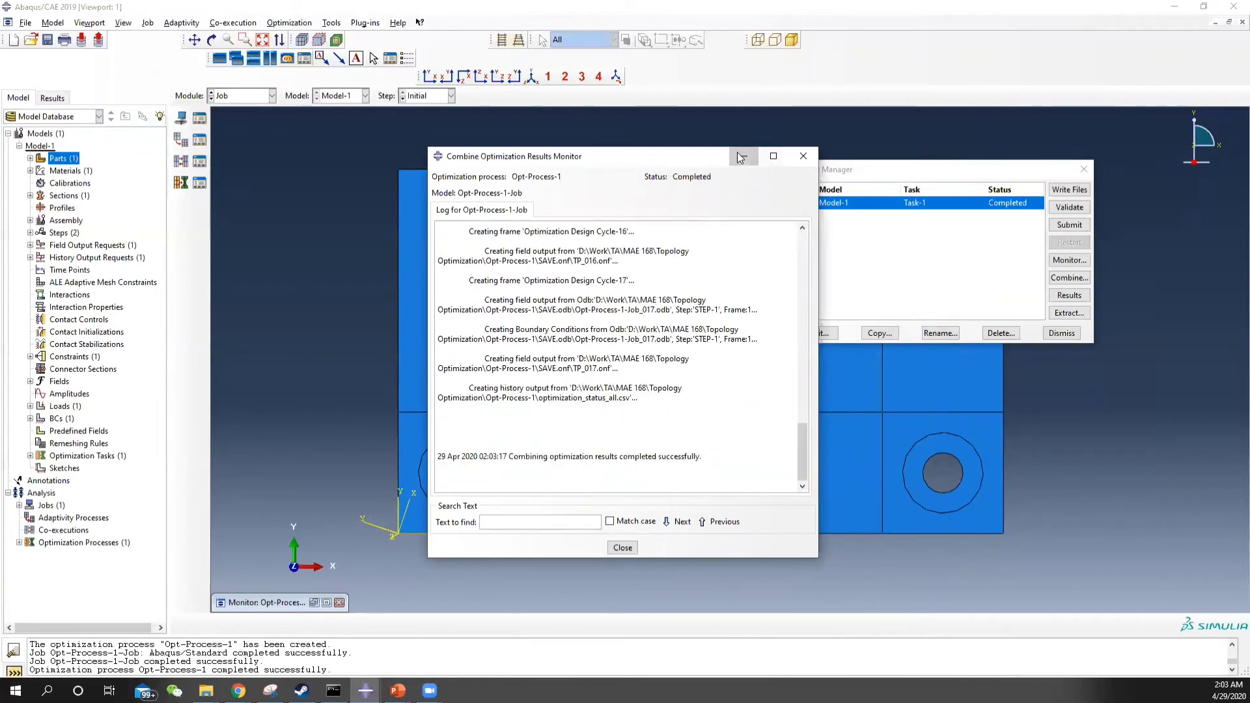
click(803, 156)
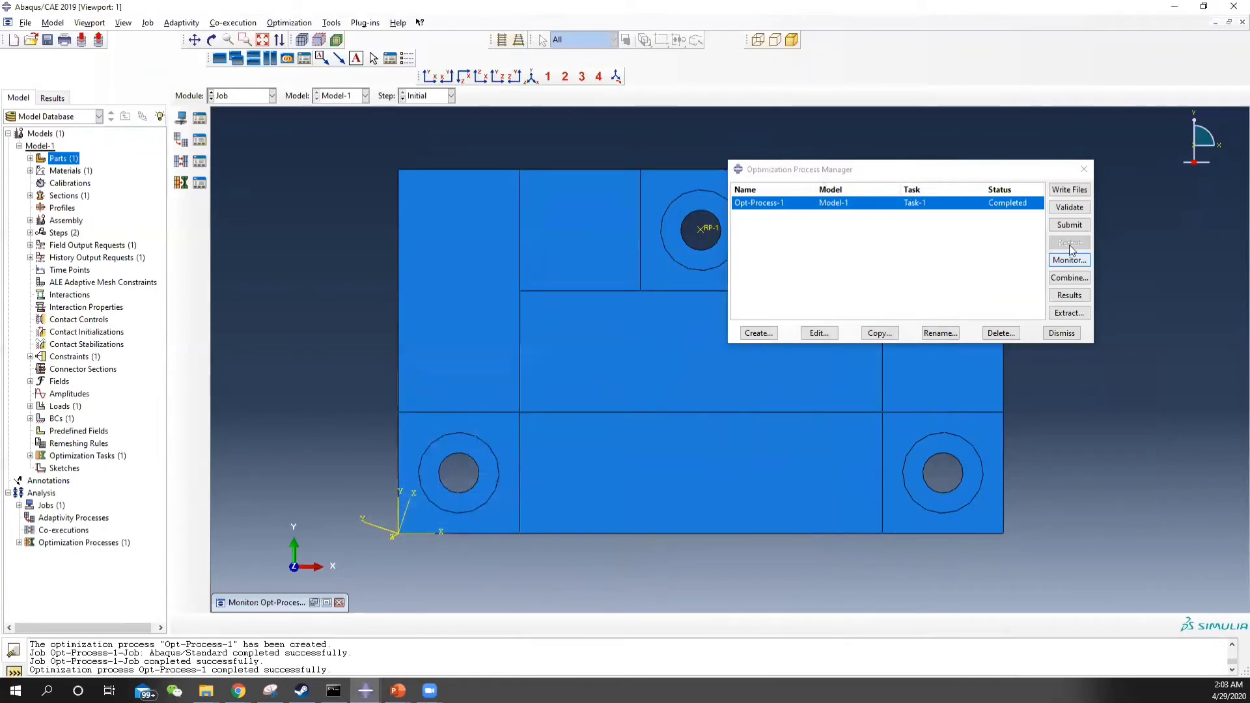
- Plot Mises contours on the deformed optimized bracket in a flat front view
click(1072, 298)
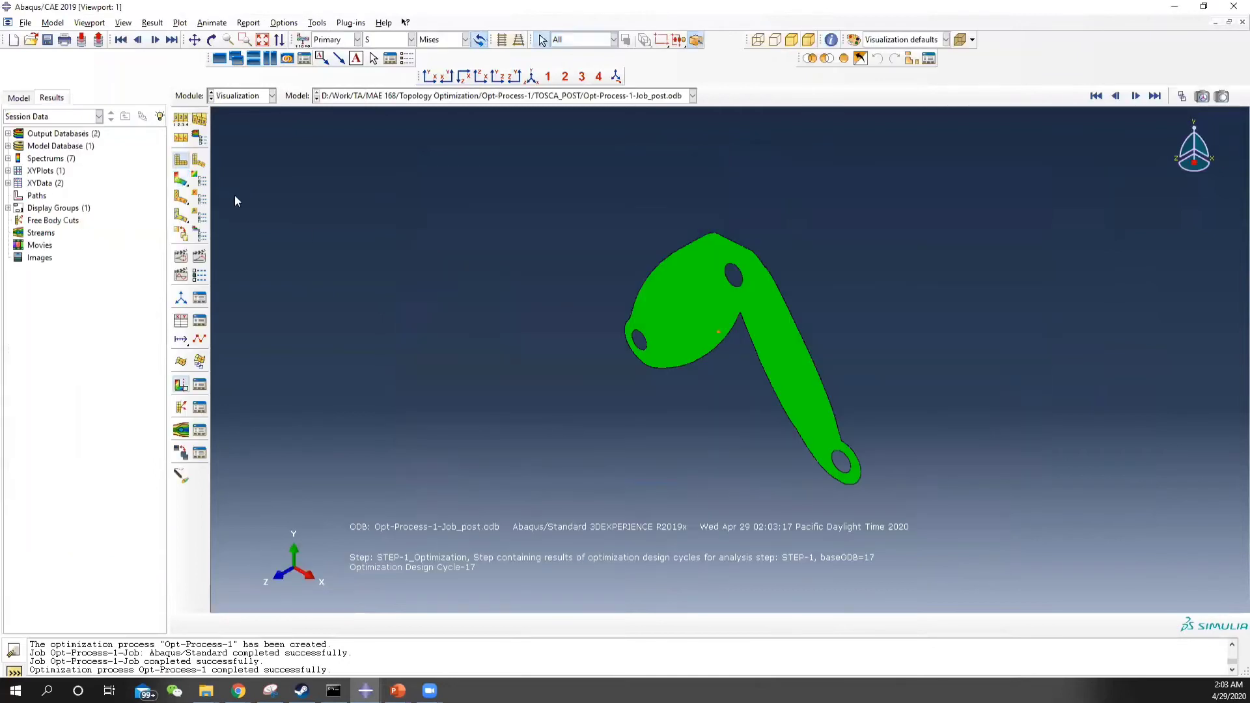
click(182, 182)
ctrl+alt+drag(784, 357, 854, 385)
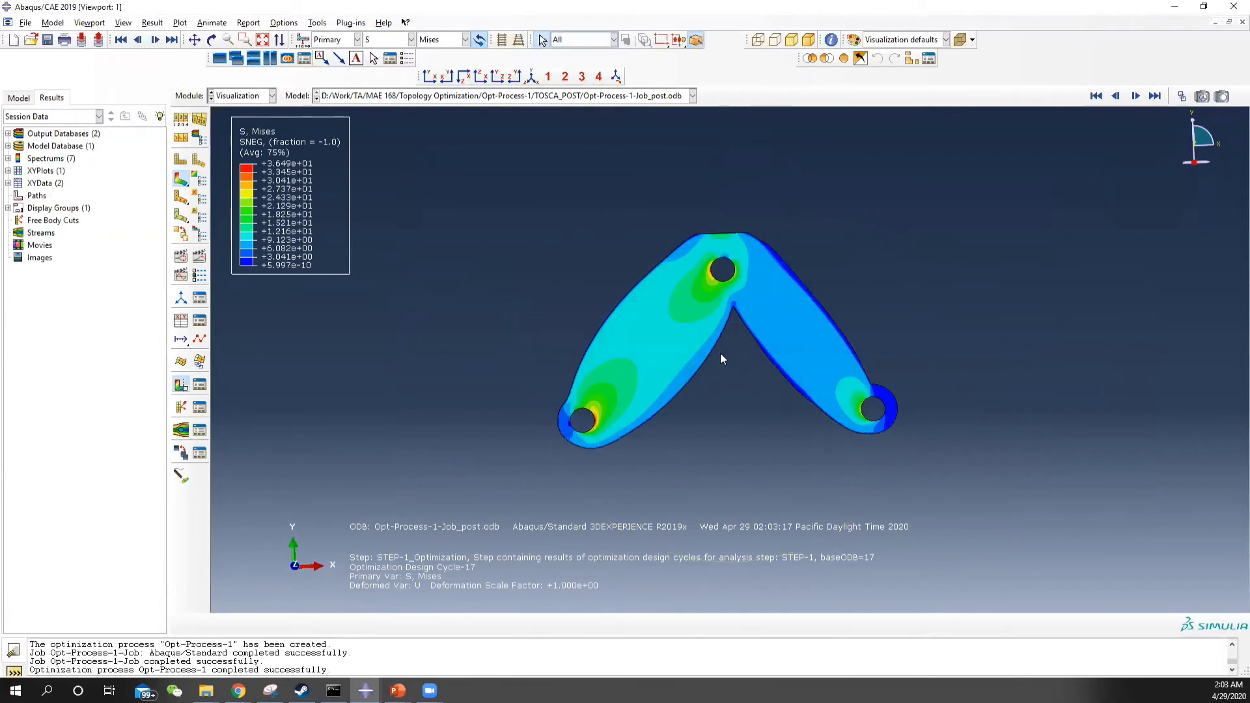
scroll(588, 400, up, 1)
scroll(658, 404, up, 1)
scroll(657, 403, down, 1)
scroll(781, 345, up, 1)
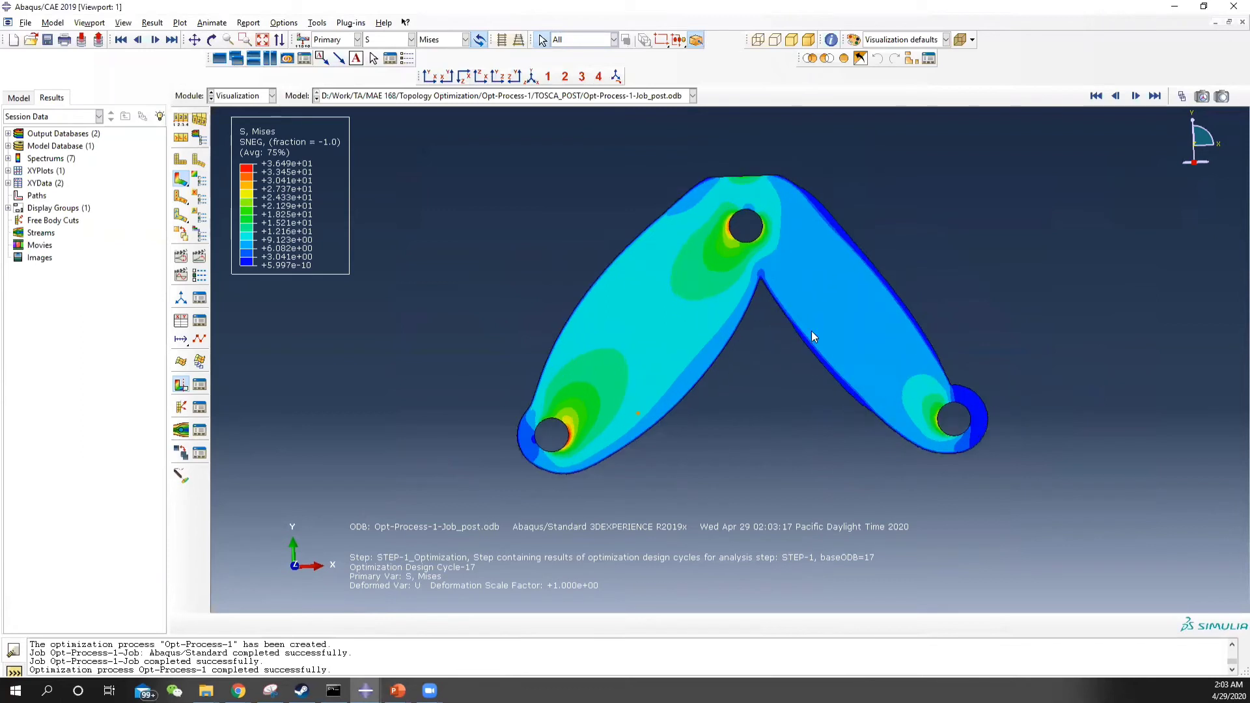
- Step through design cycles in the Frame Selector, dismissing the variable-unavailable warning
click(1181, 97)
mouse_move(371, 459)
mouse_down()
mouse_move(244, 458)
mouse_move(374, 475)
mouse_up()
click(706, 299)
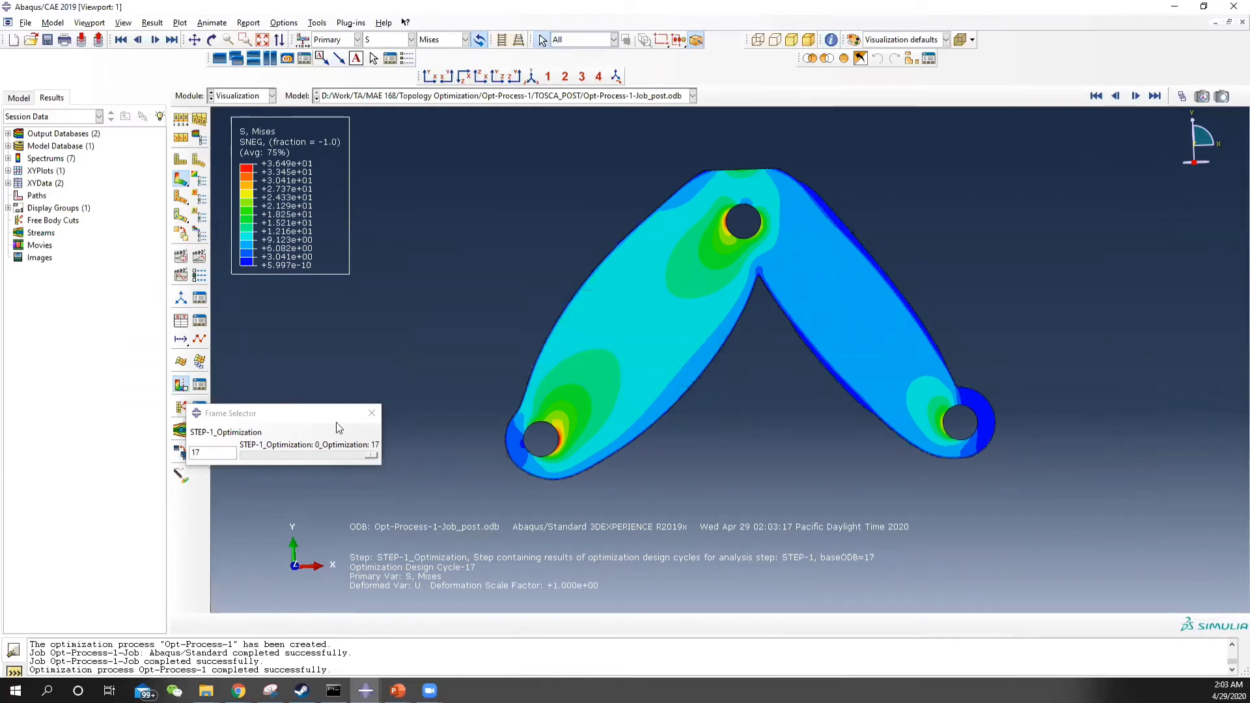
click(368, 414)
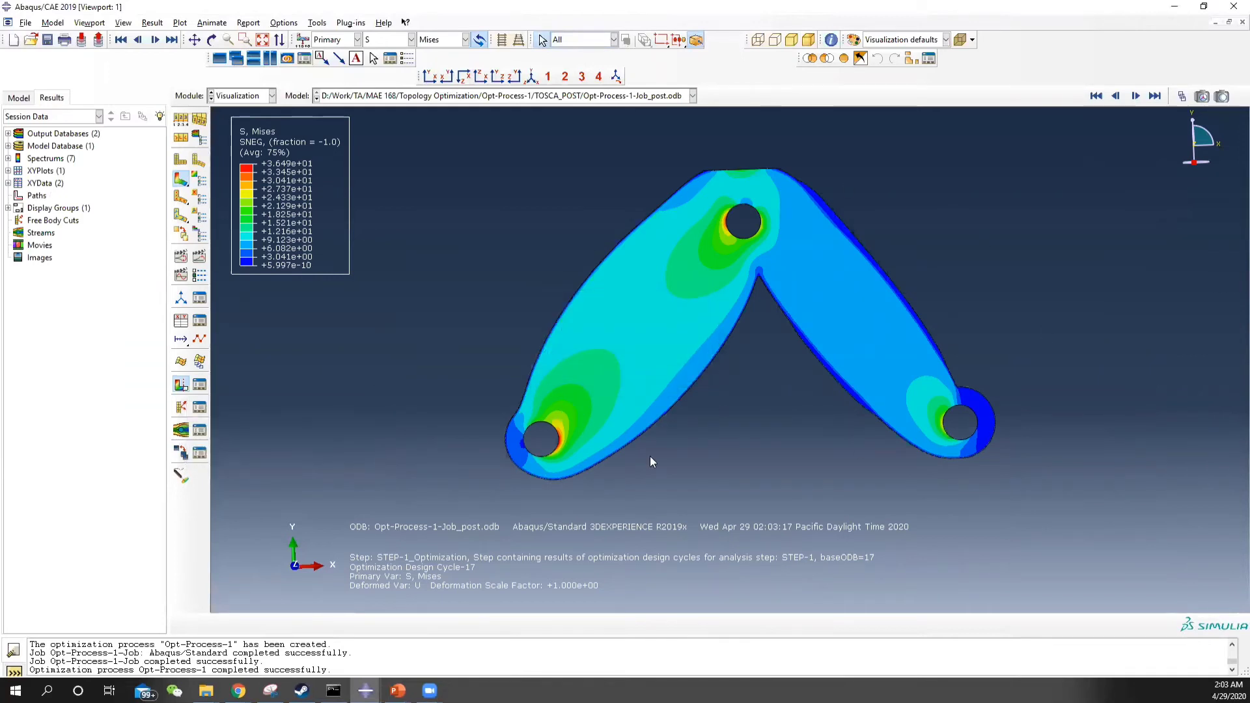
- Zoom and pan to inspect the slim V-shaped bracket at Design Cycle-17
scroll(915, 429, up, 5)
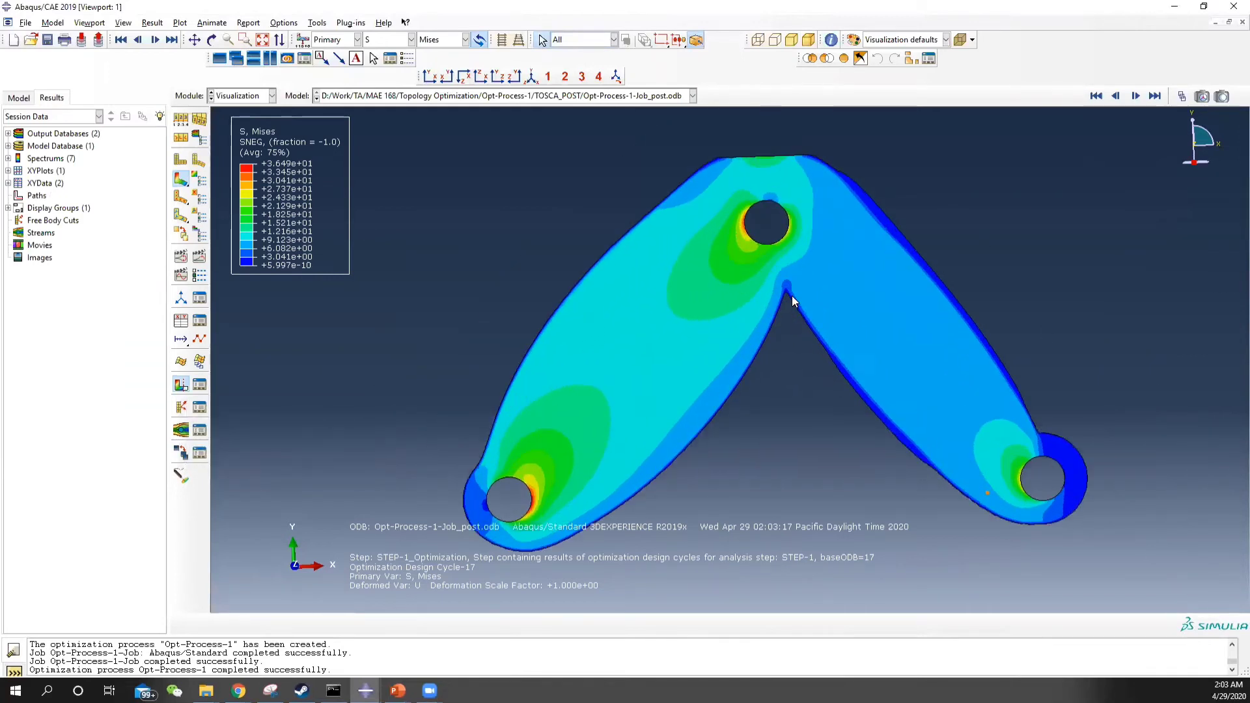
scroll(793, 304, down, 6)
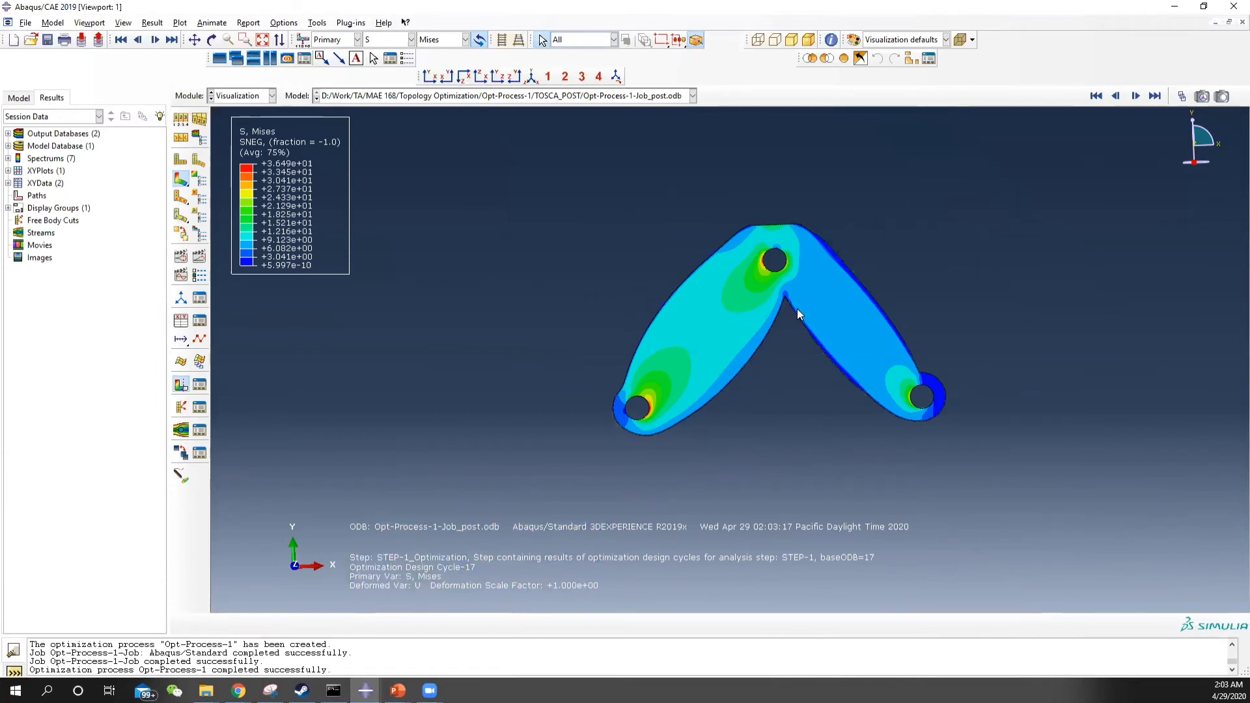
scroll(881, 343, up, 3)
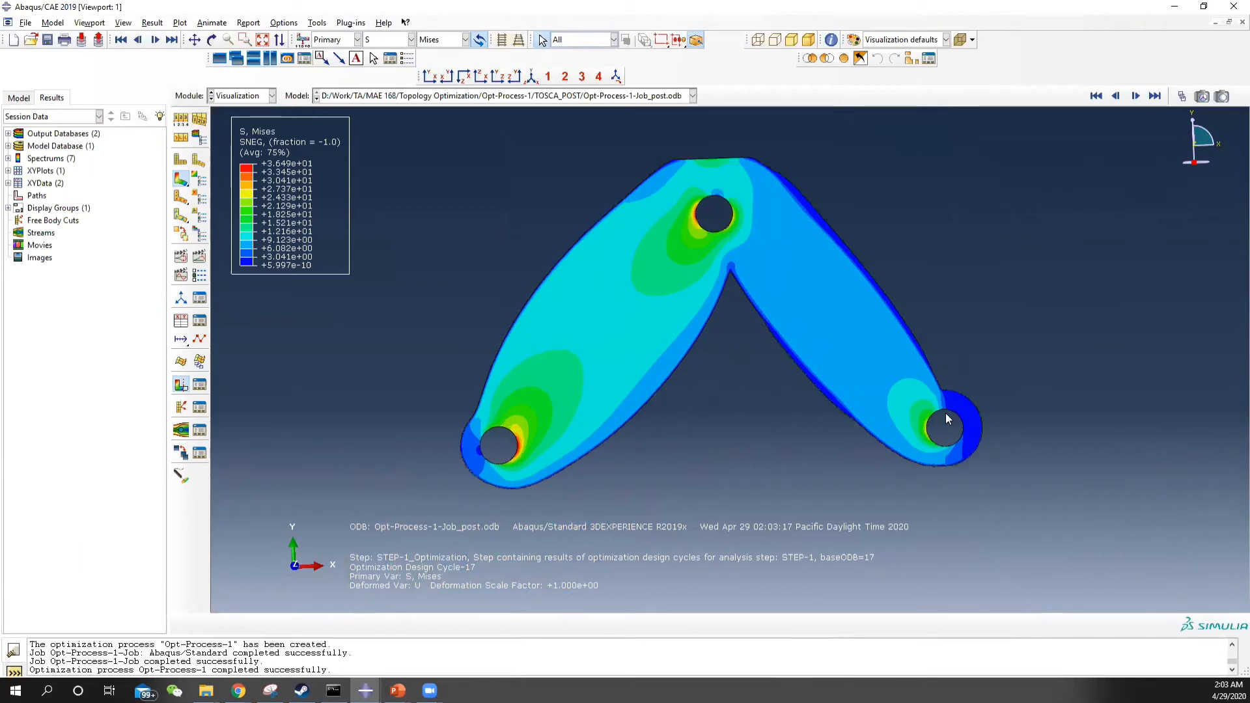
scroll(945, 414, up, 1)
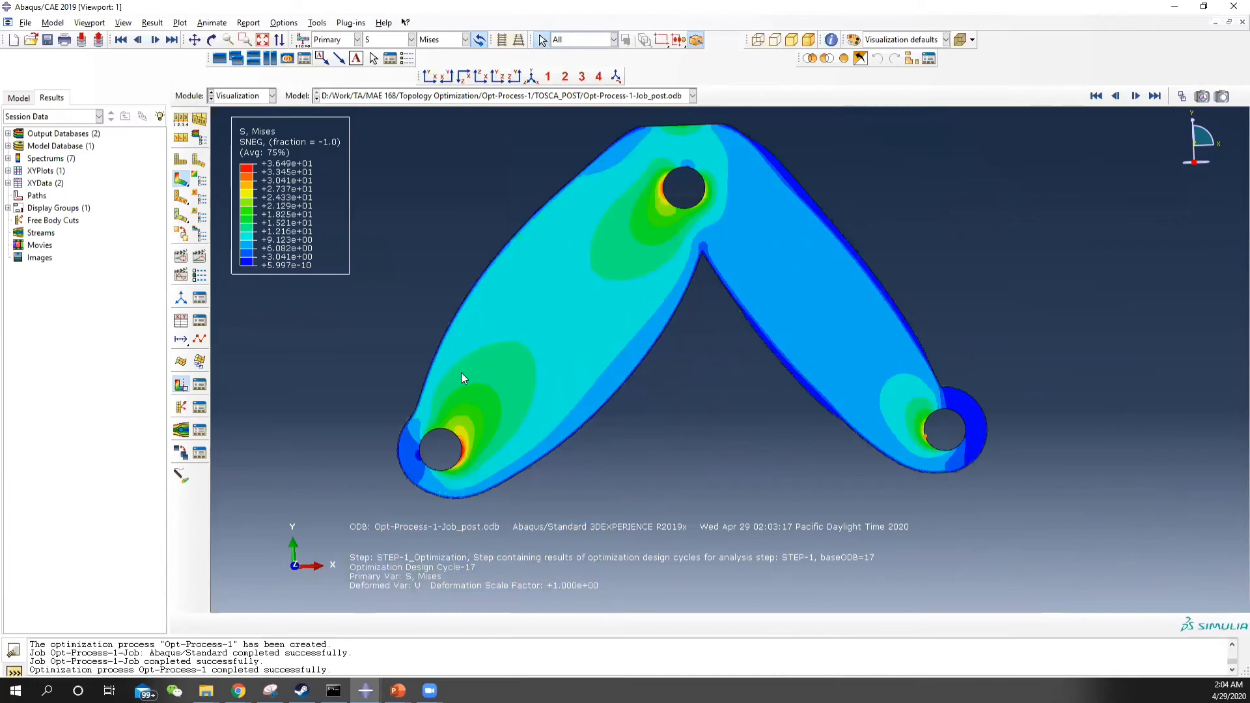
click(771, 318)
scroll(694, 204, up, 5)
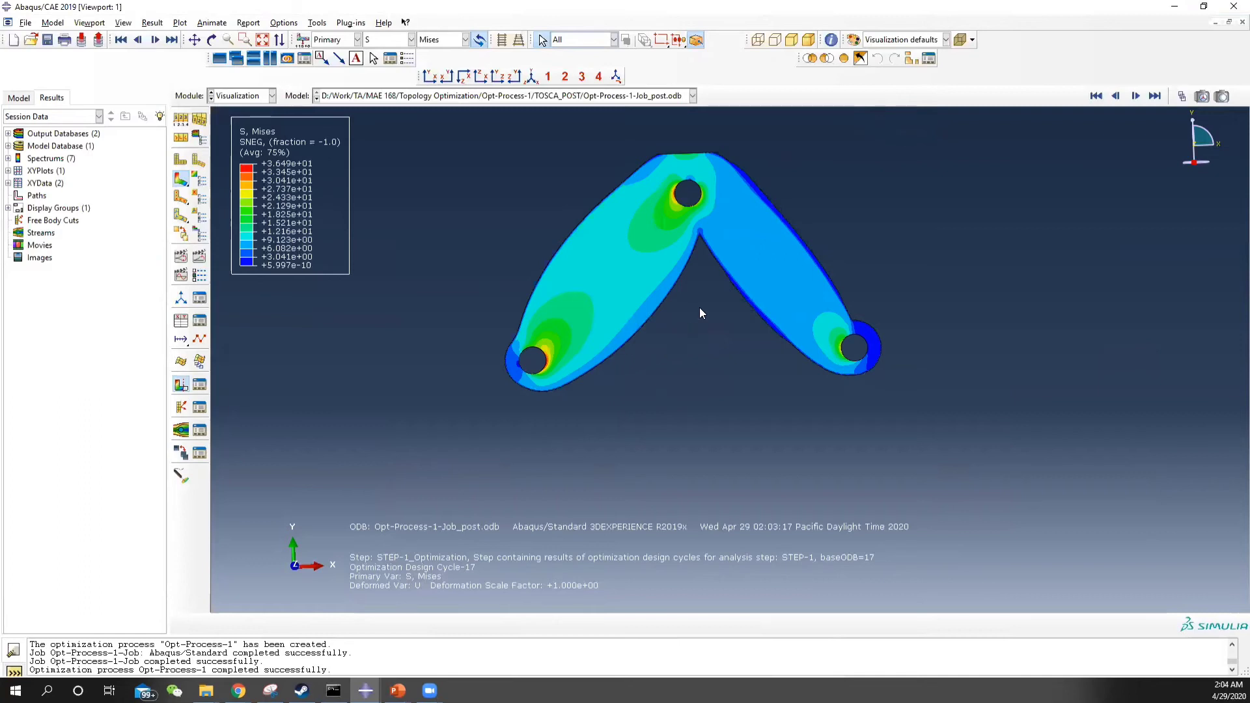
ctrl+alt+middle_drag(788, 241, 734, 311)
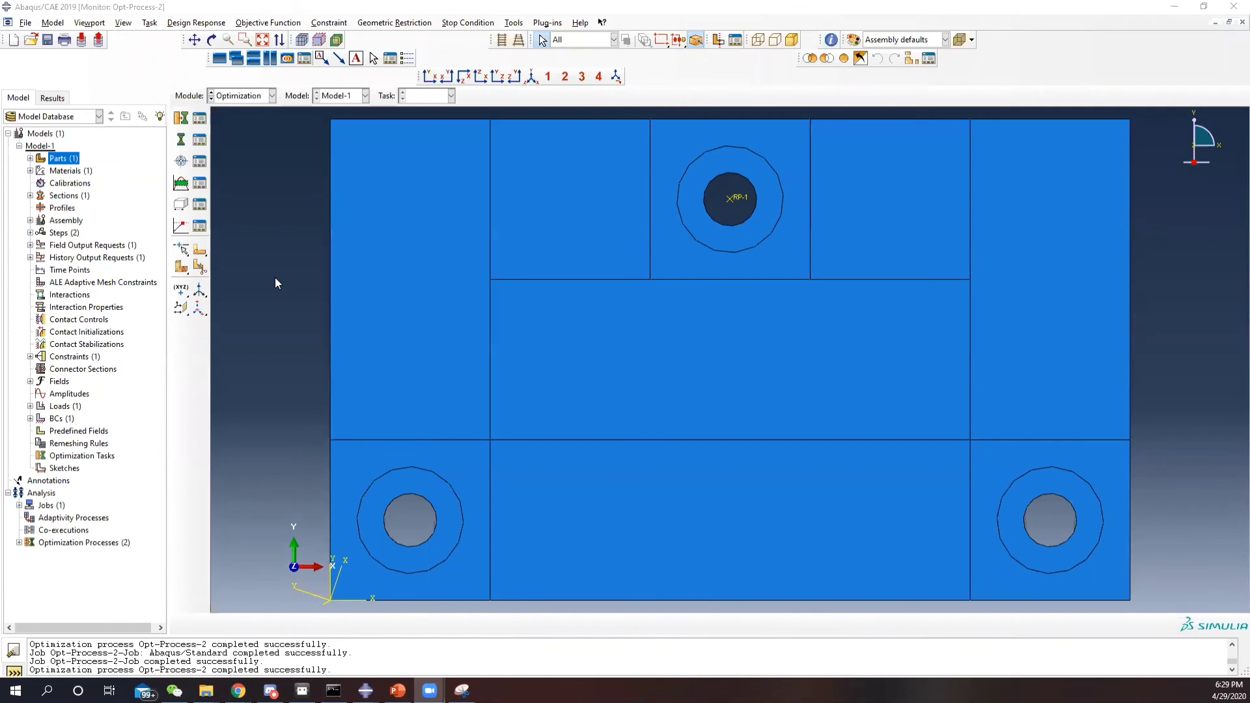
- Create a topology optimization task with the six plate faces as its design region
click(200, 118)
click(865, 291)
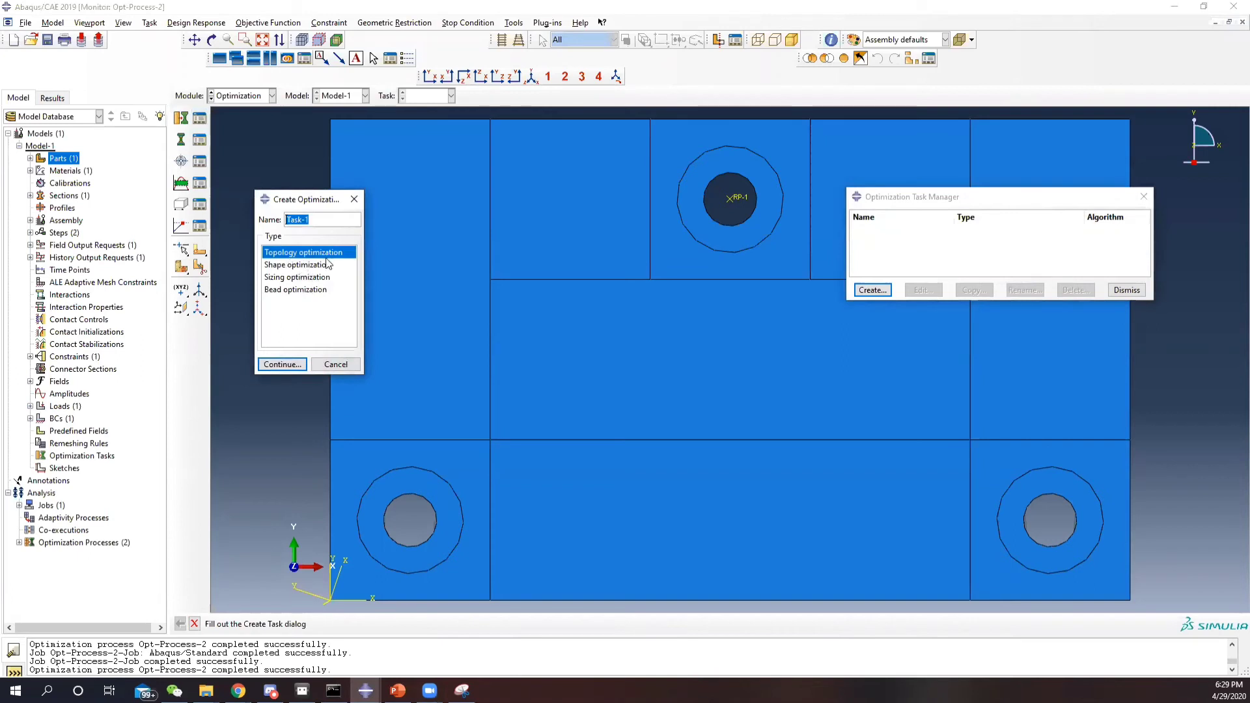
click(288, 369)
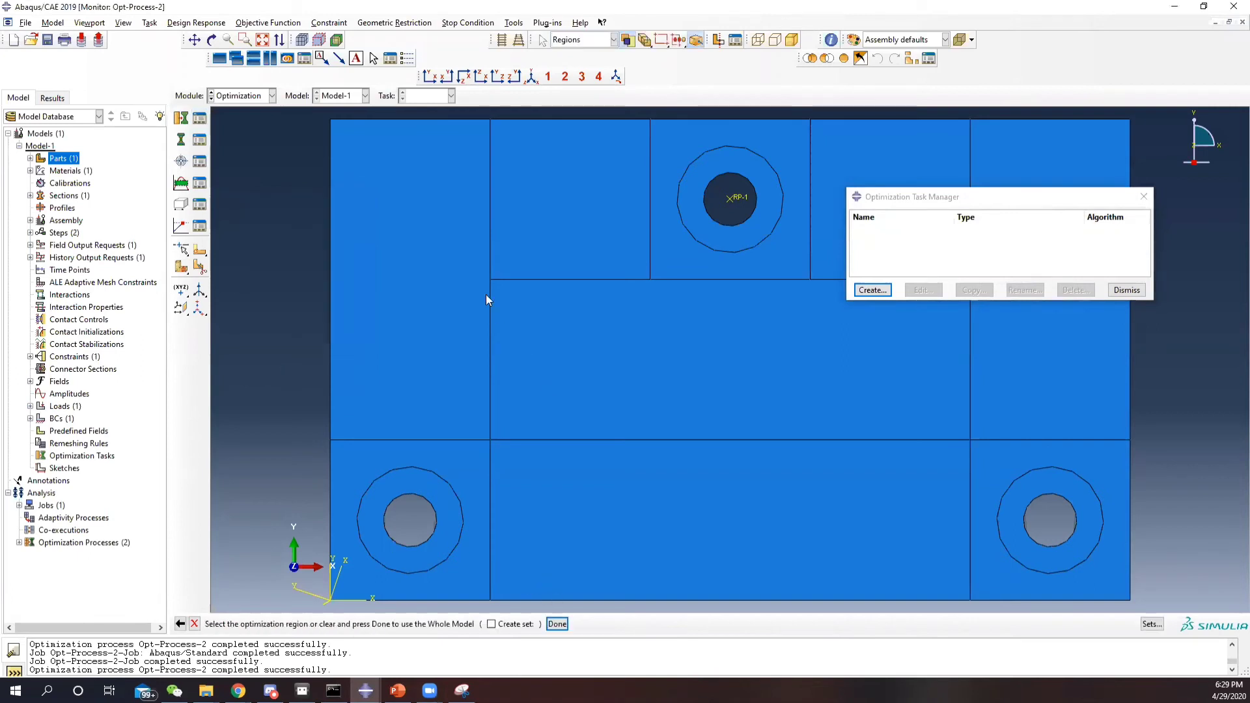
click(424, 298)
shift+click(540, 195)
shift+click(619, 327)
shift+click(924, 156)
shift+click(1002, 364)
shift+click(770, 520)
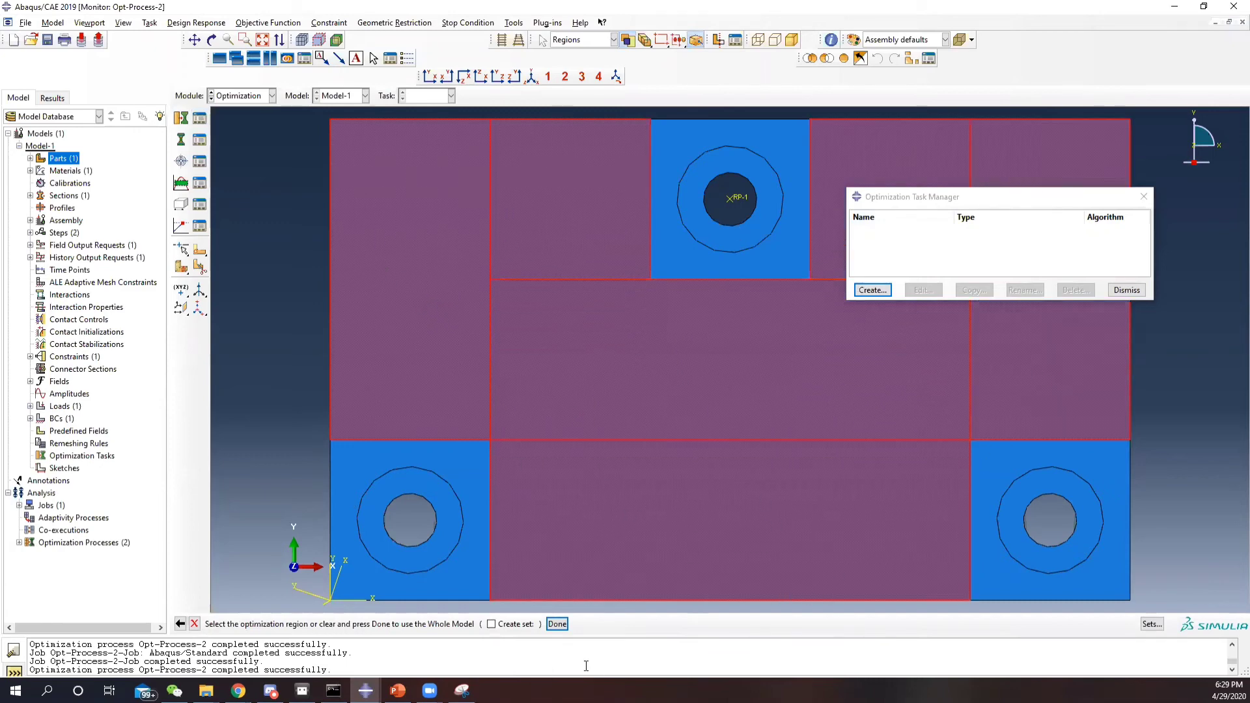
click(557, 624)
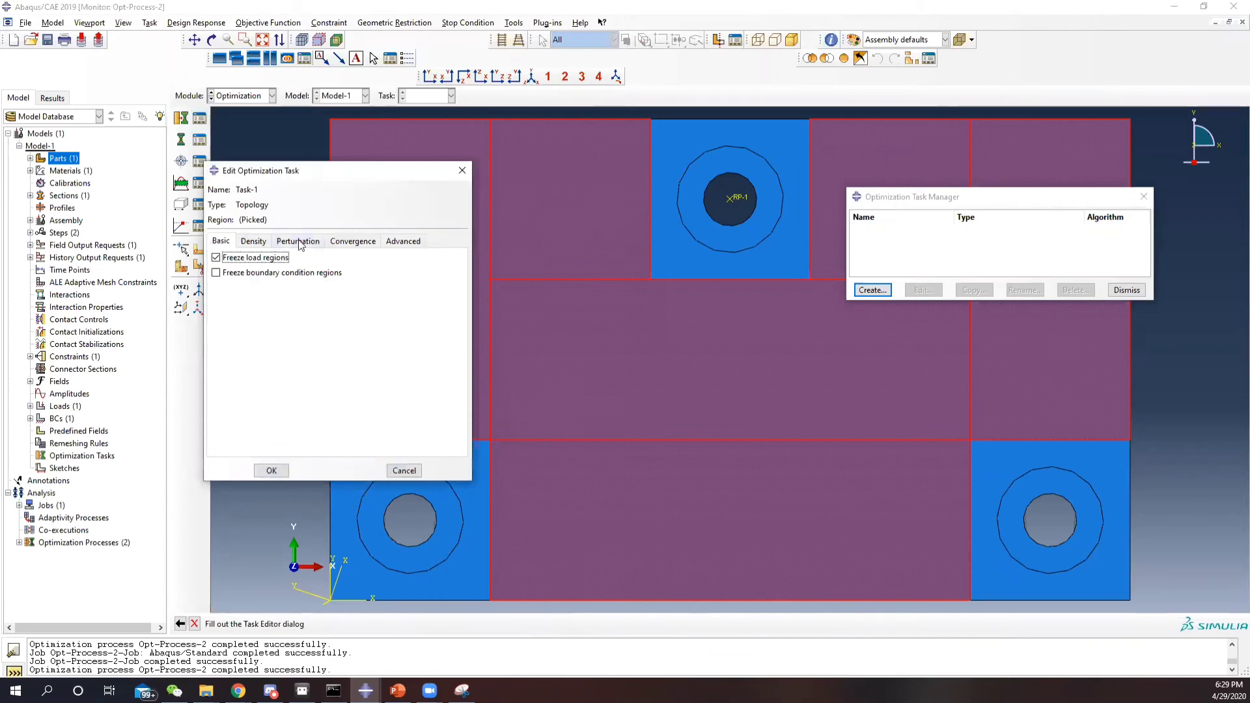
- Keep the General algorithm and default convergence criteria, and confirm Task-1
click(354, 241)
click(408, 245)
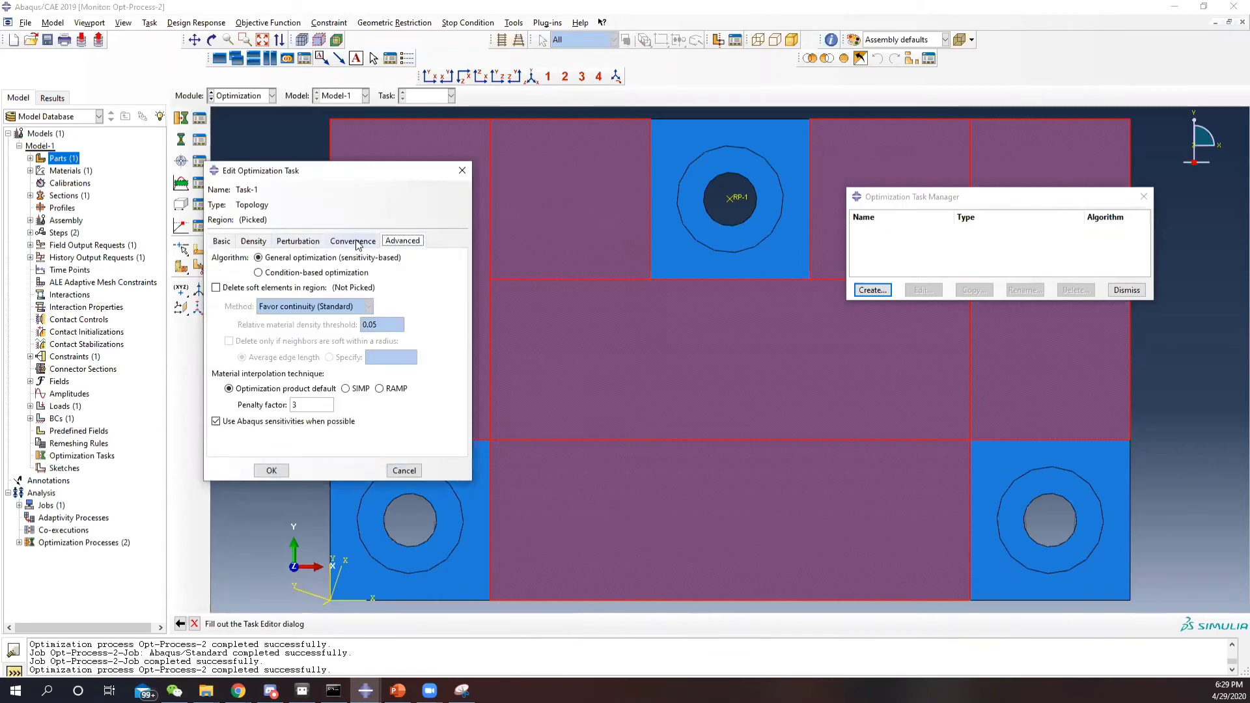
click(355, 242)
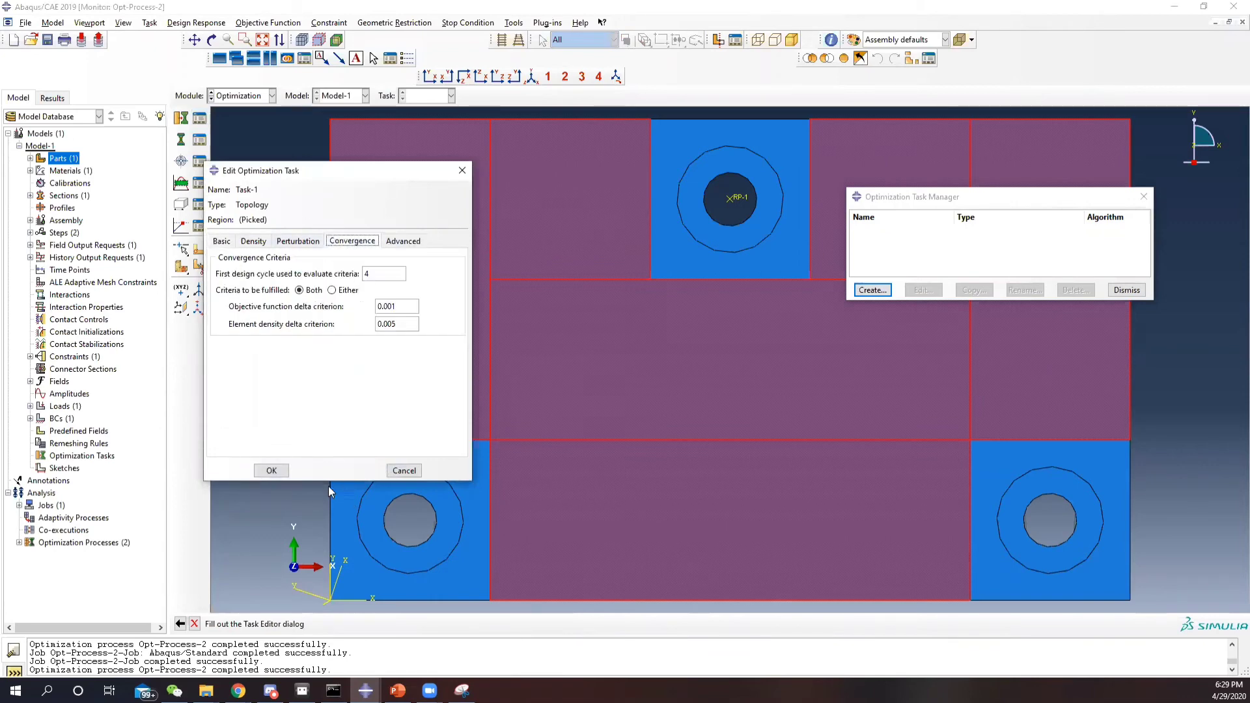
click(272, 471)
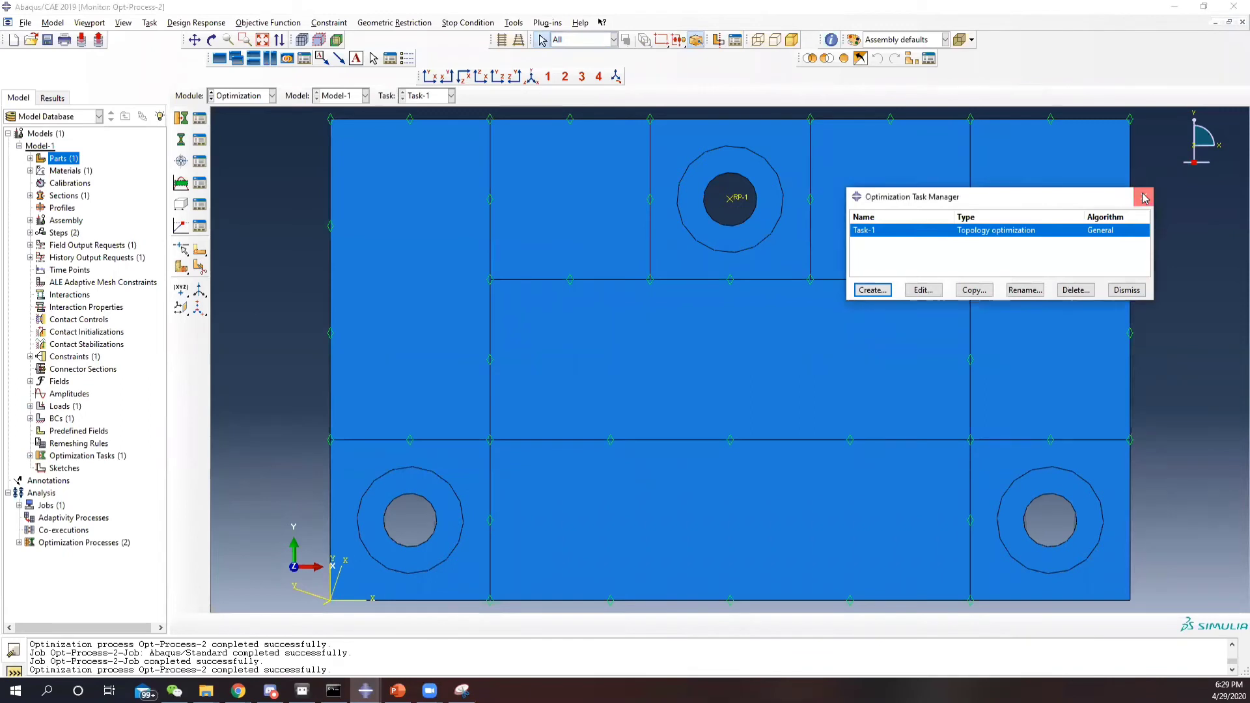
- Create design response SE as whole-model strain energy
click(1144, 196)
click(199, 139)
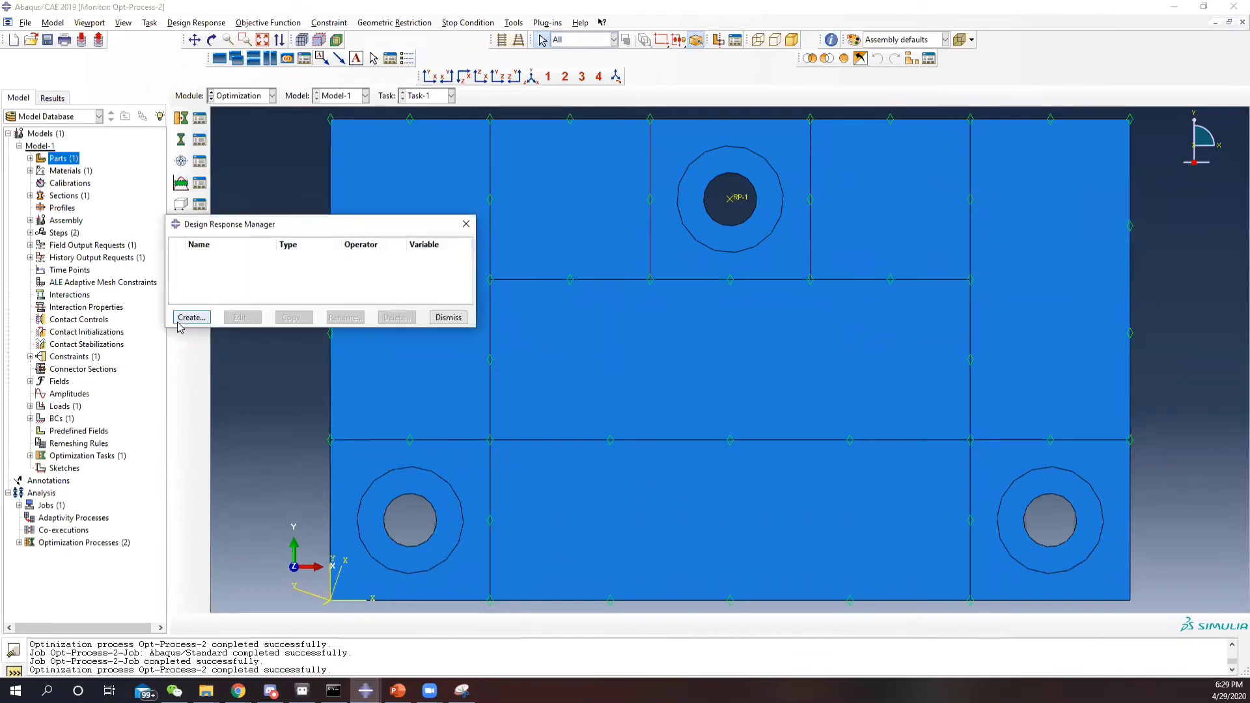
click(180, 321)
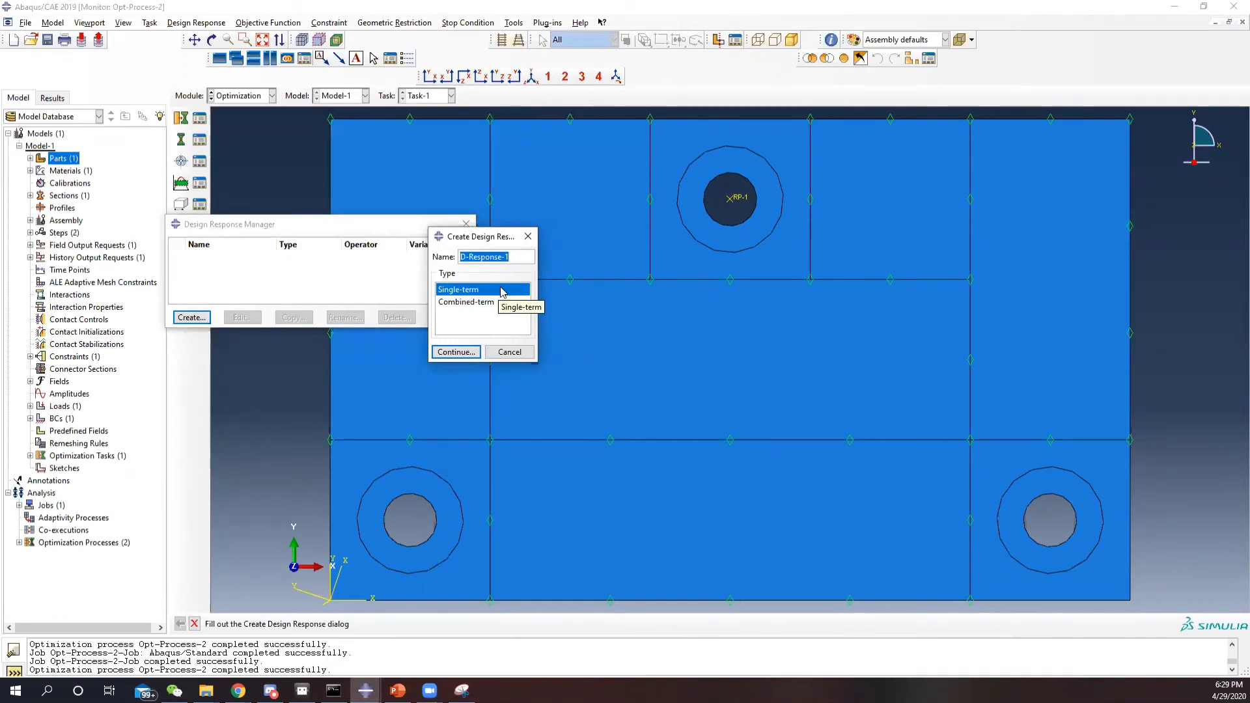
text(SE)
click(456, 352)
click(372, 624)
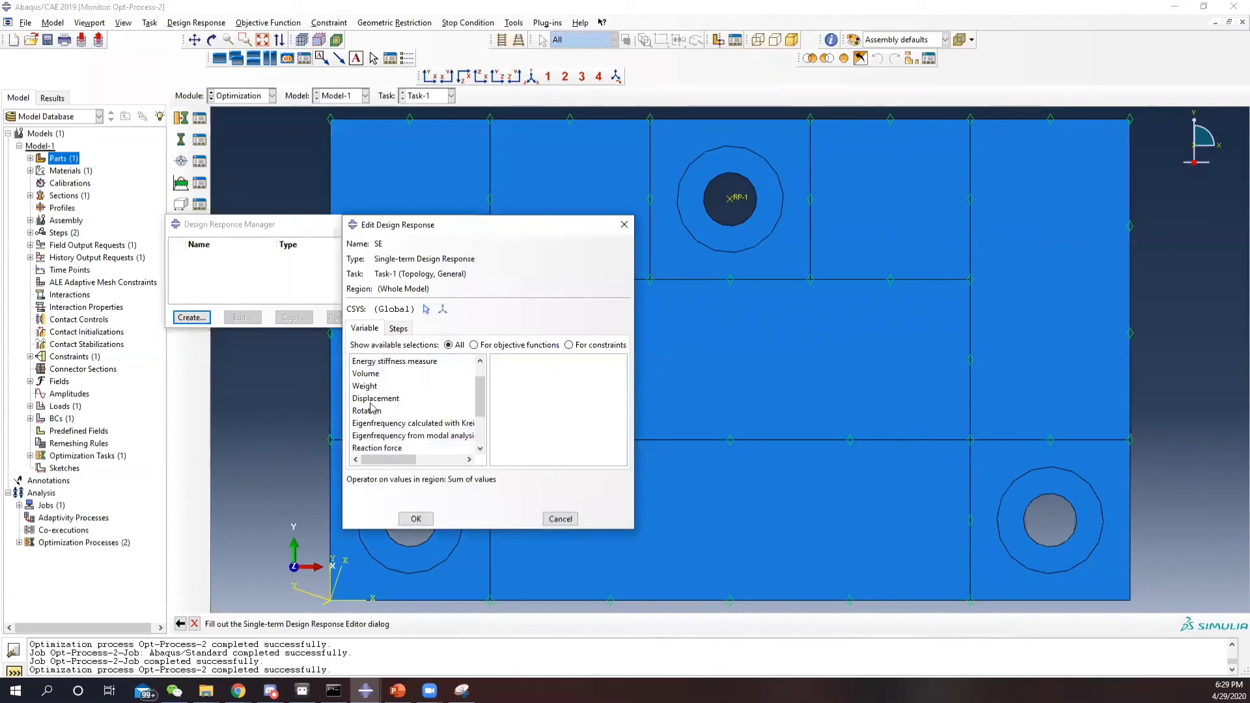
scroll(366, 364, up, 2)
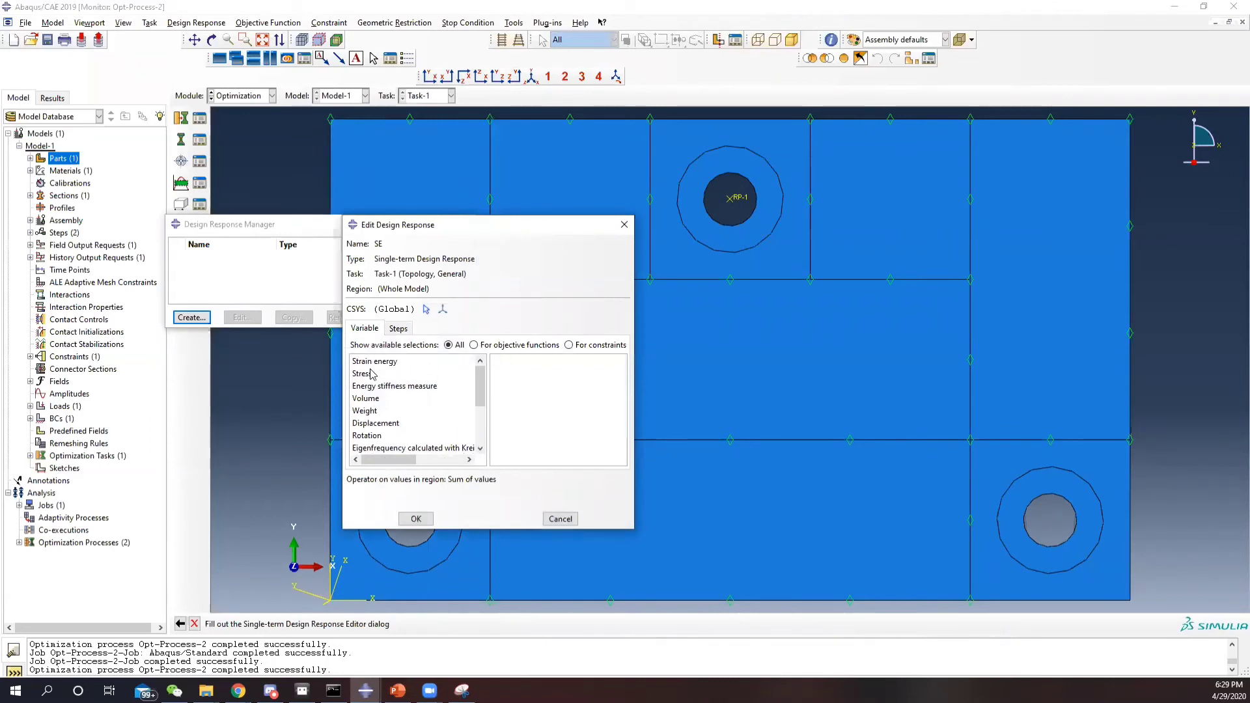
click(374, 361)
click(416, 518)
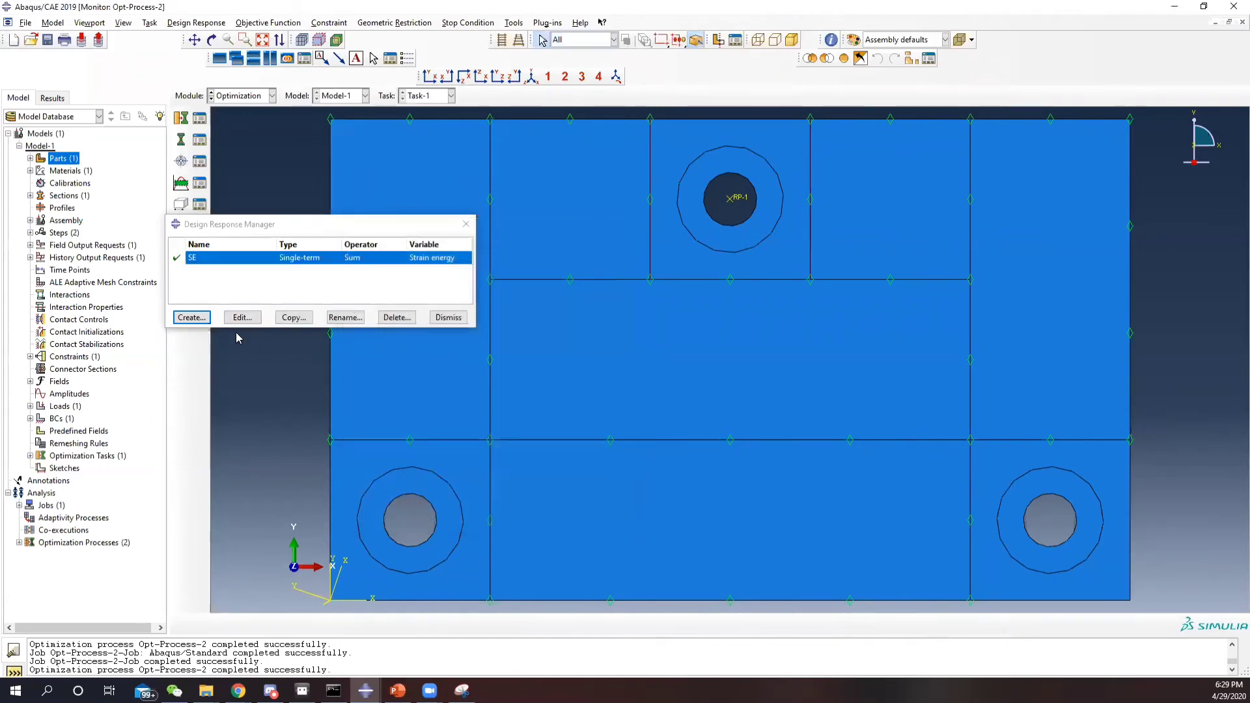
- Create design response V summing the volume of the six picked design regions
click(191, 317)
text(V)
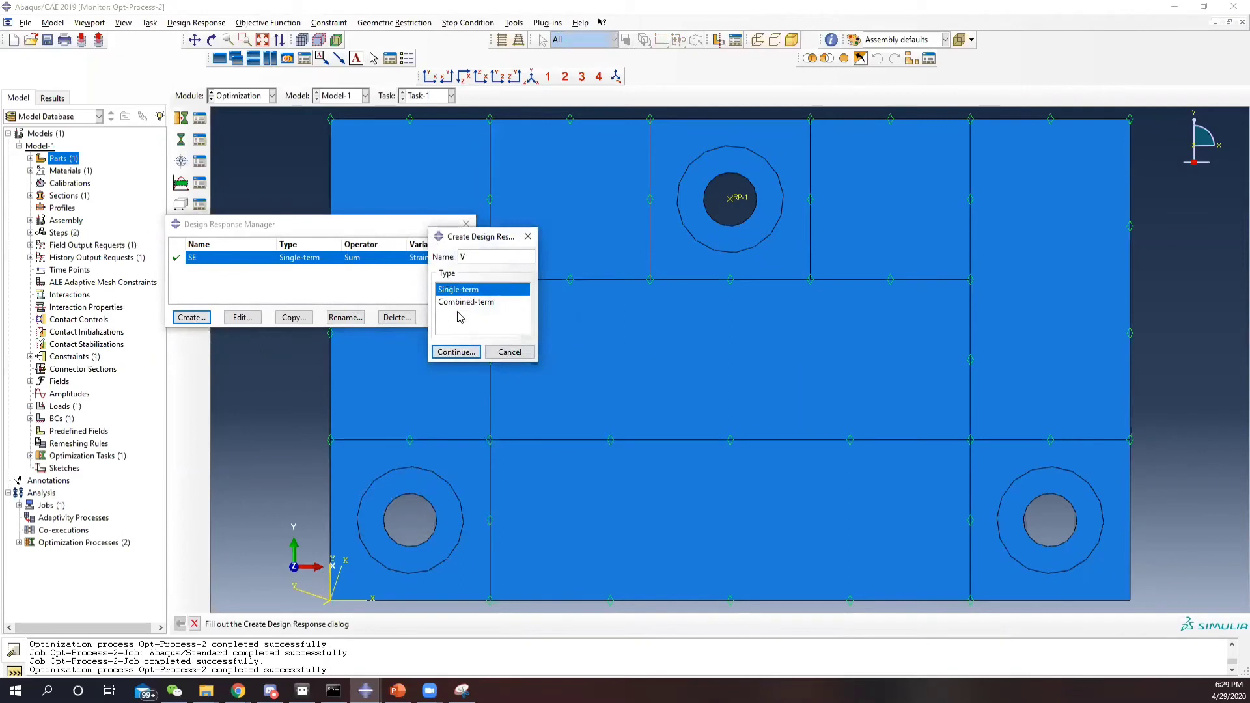
click(456, 352)
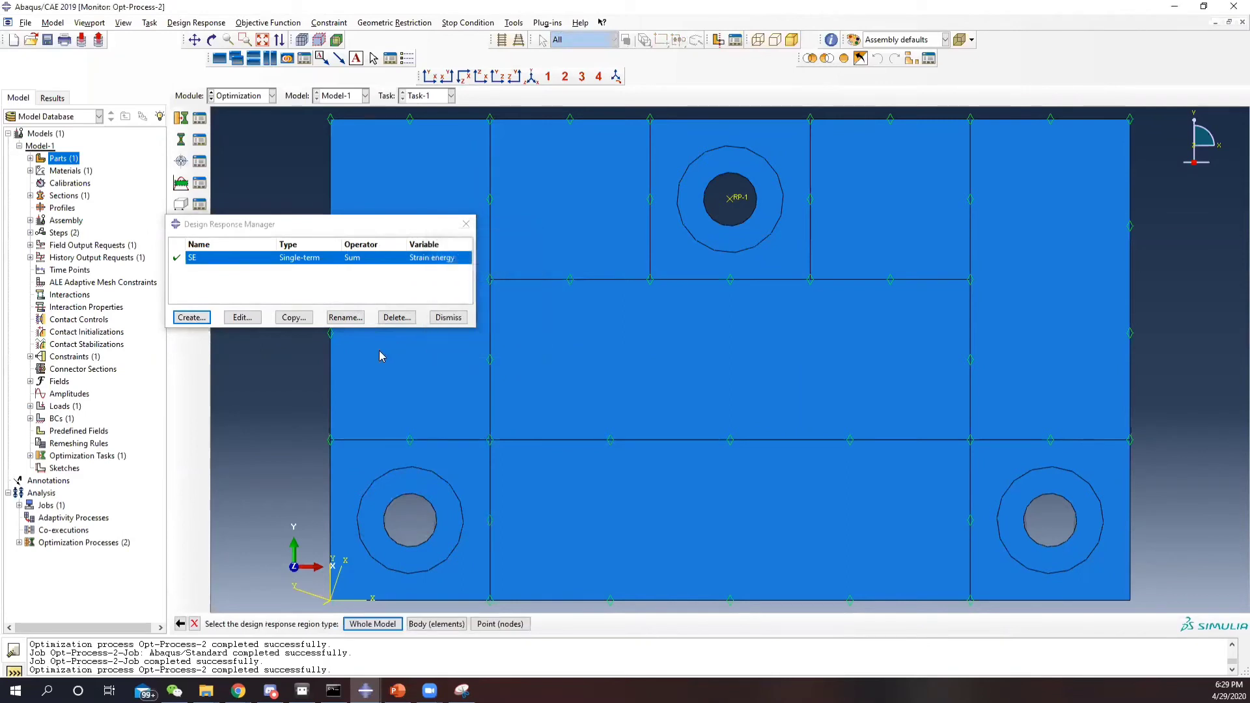
click(436, 627)
click(451, 354)
shift+click(576, 202)
shift+click(680, 329)
shift+click(935, 148)
shift+click(1079, 231)
shift+click(826, 497)
click(403, 624)
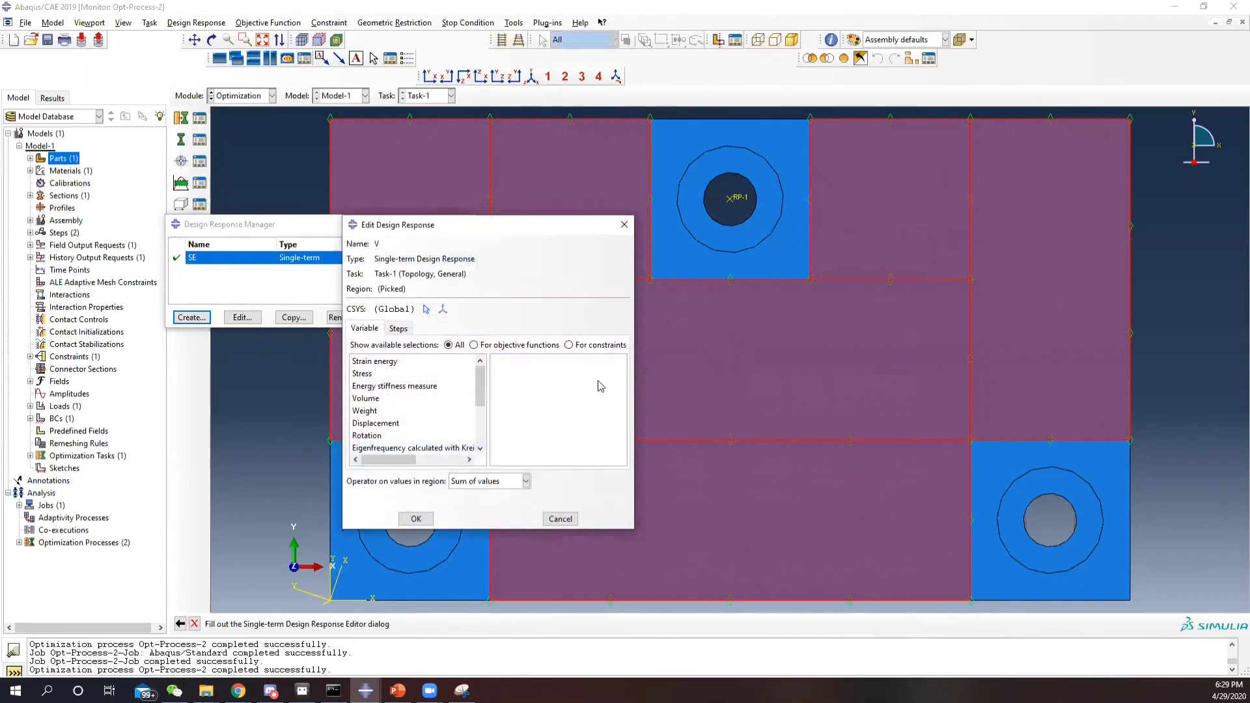
click(374, 398)
click(416, 519)
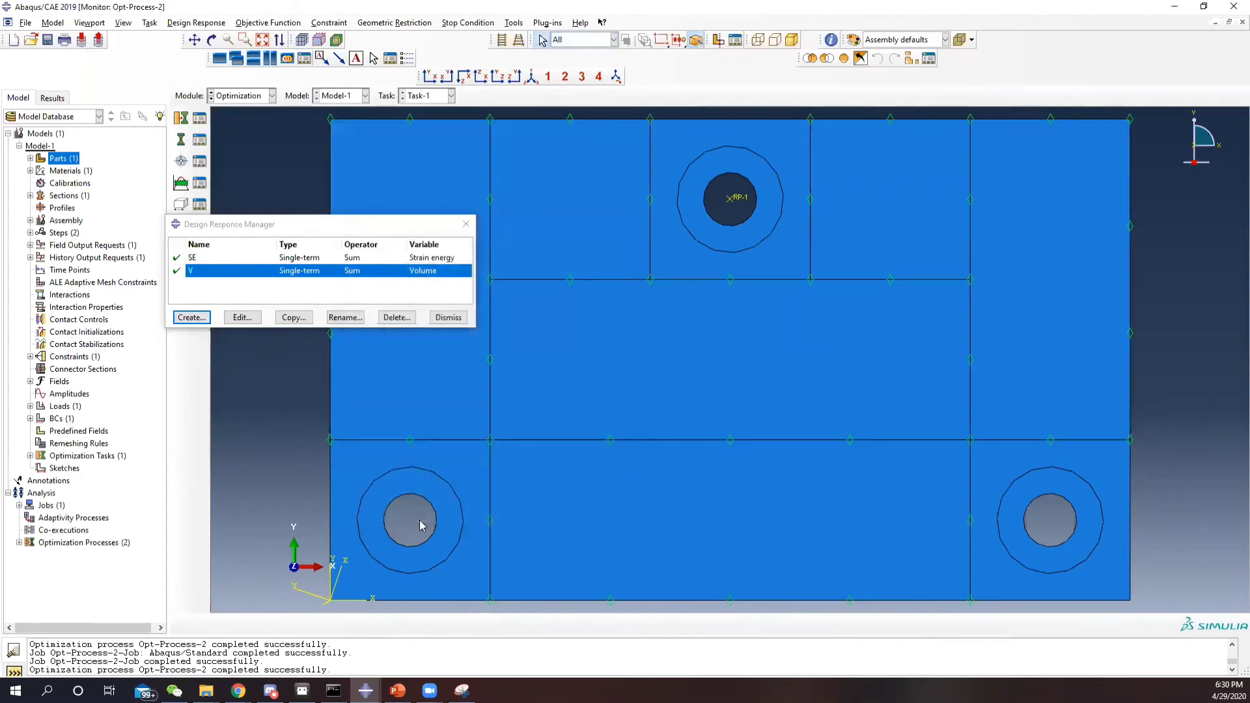
- Create Objective-1 in Task-1 that minimizes the SE strain-energy response with weight 1
click(466, 224)
click(206, 164)
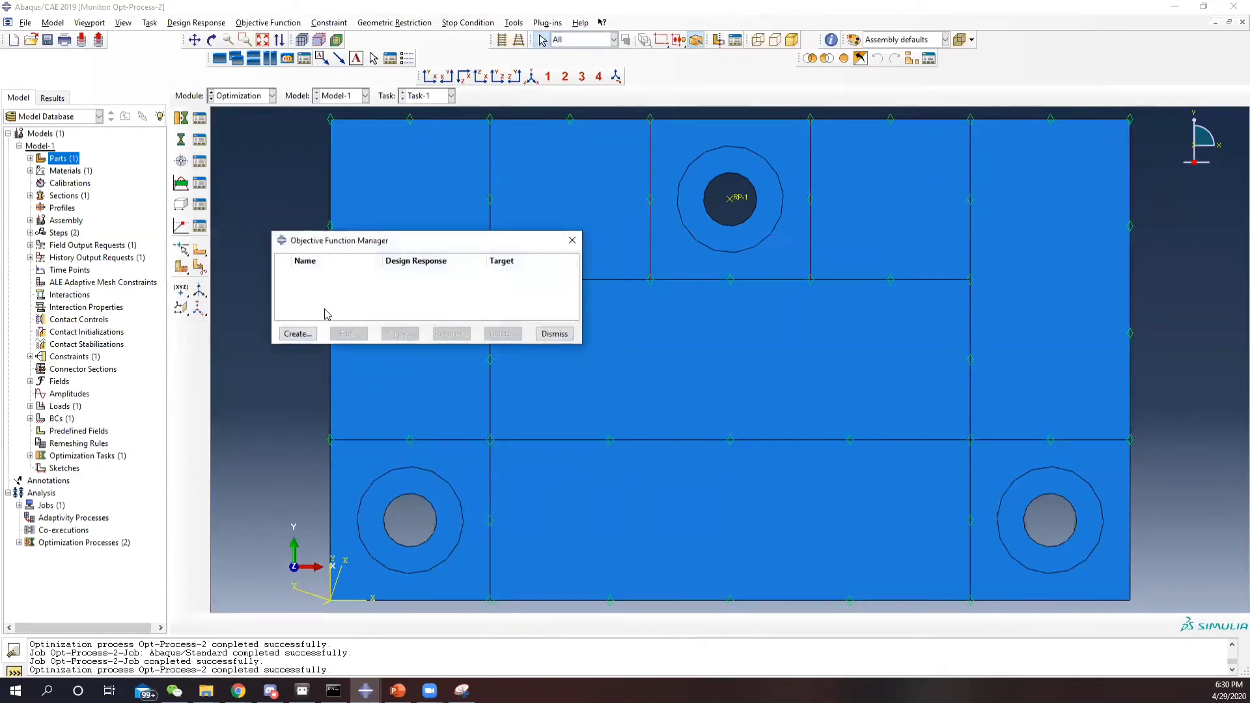
click(297, 334)
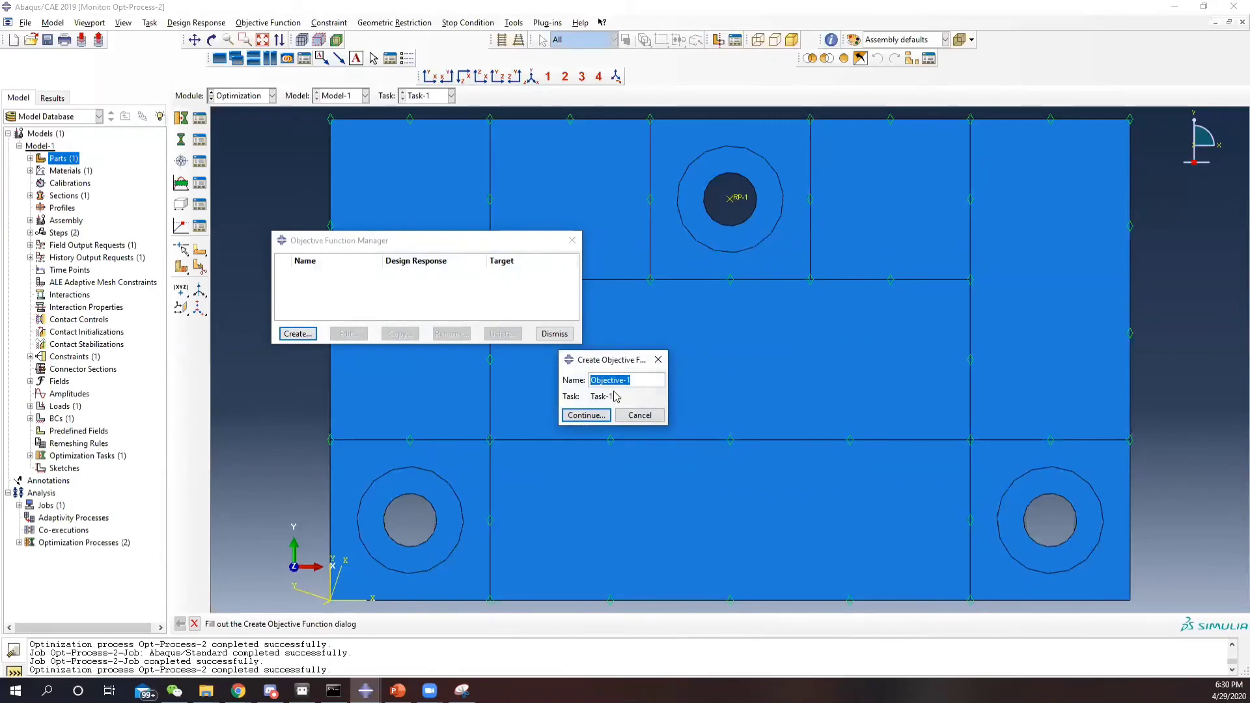
click(585, 415)
click(540, 376)
click(543, 377)
click(520, 393)
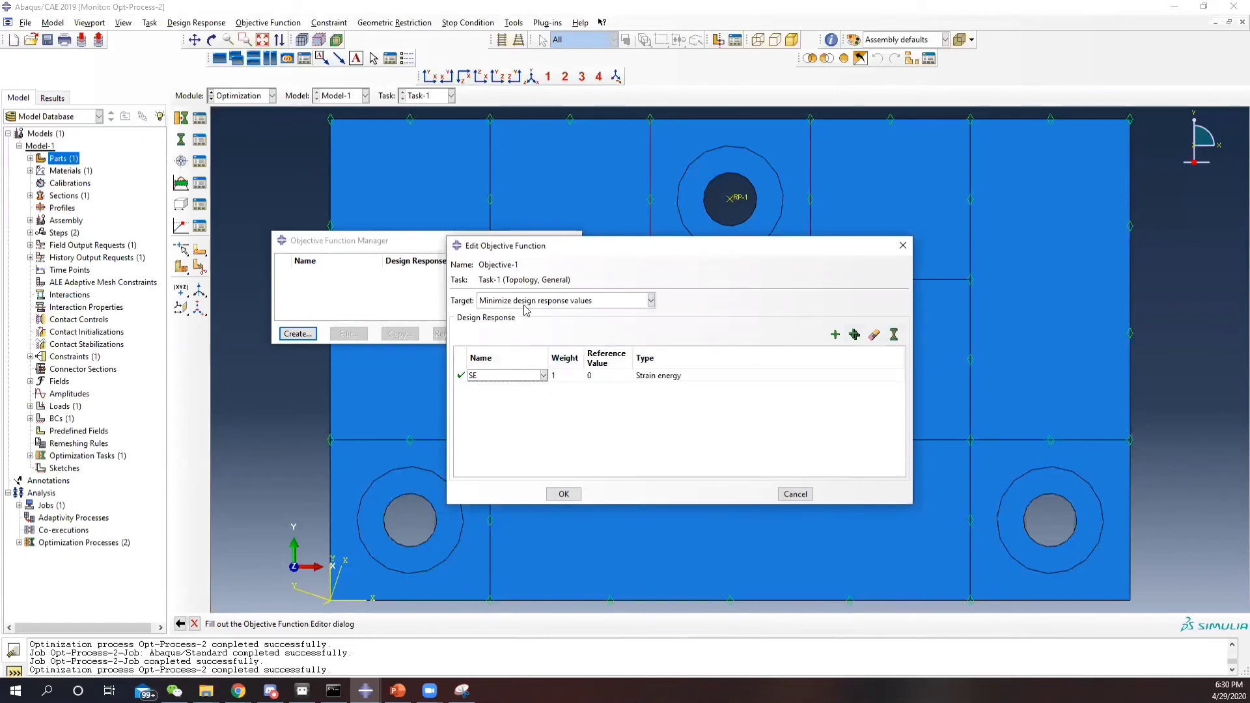
click(564, 495)
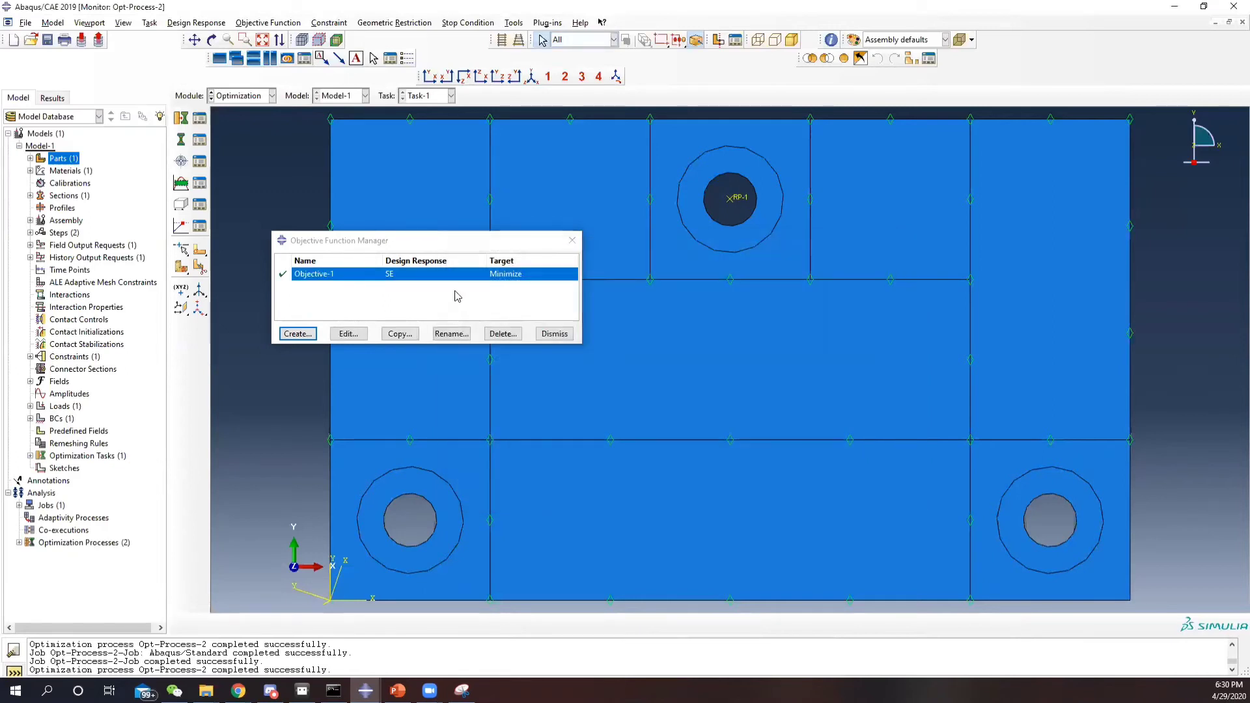
- Add constraint VF limiting volume response V to at most 0.4 of its initial value
click(570, 243)
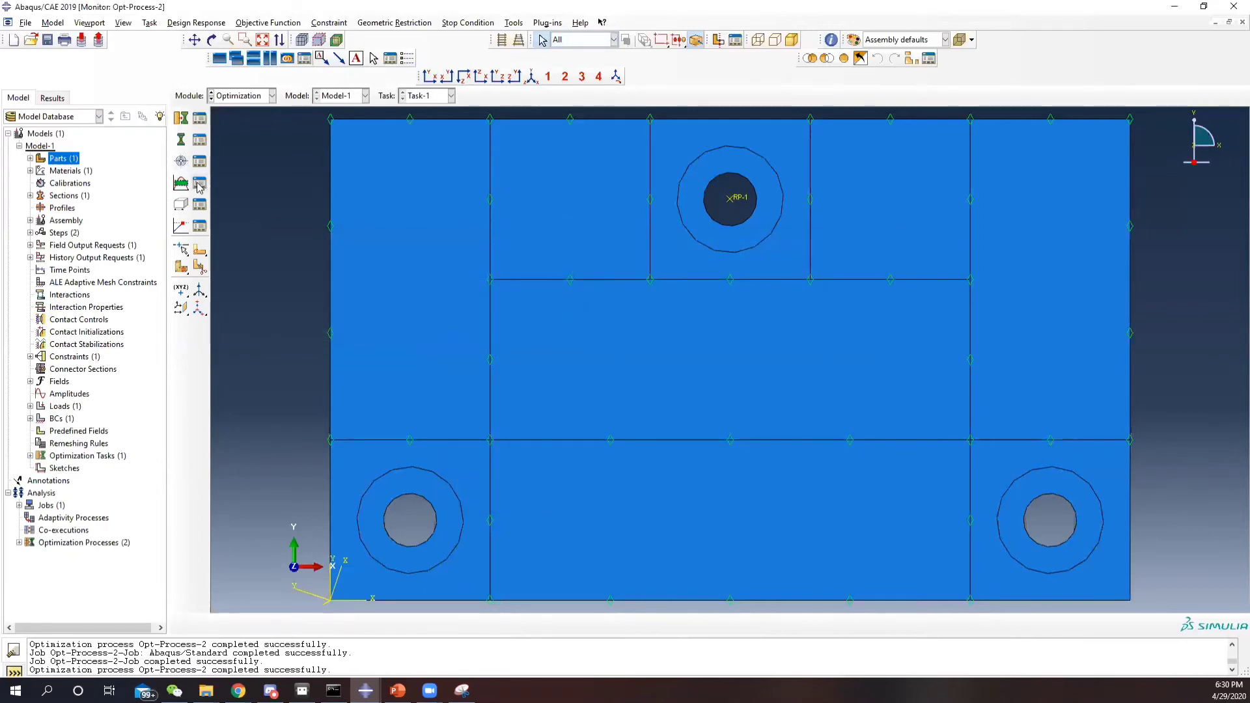
click(199, 182)
click(233, 419)
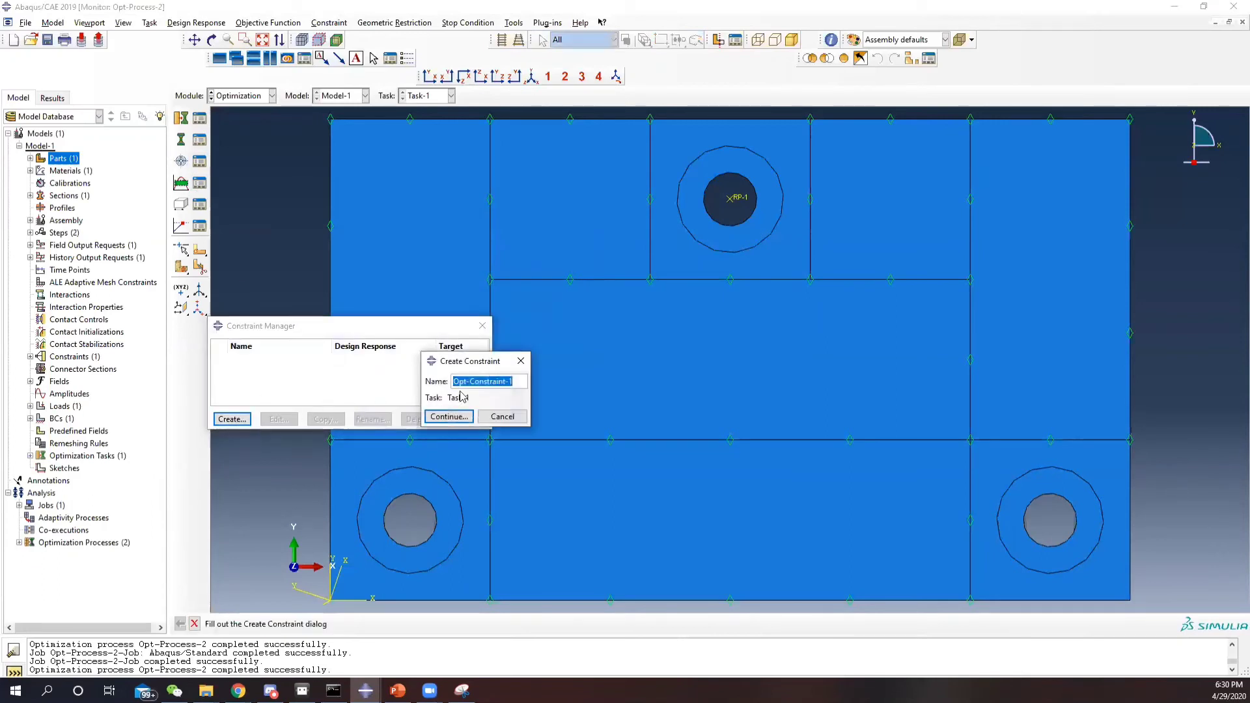
text(VF)
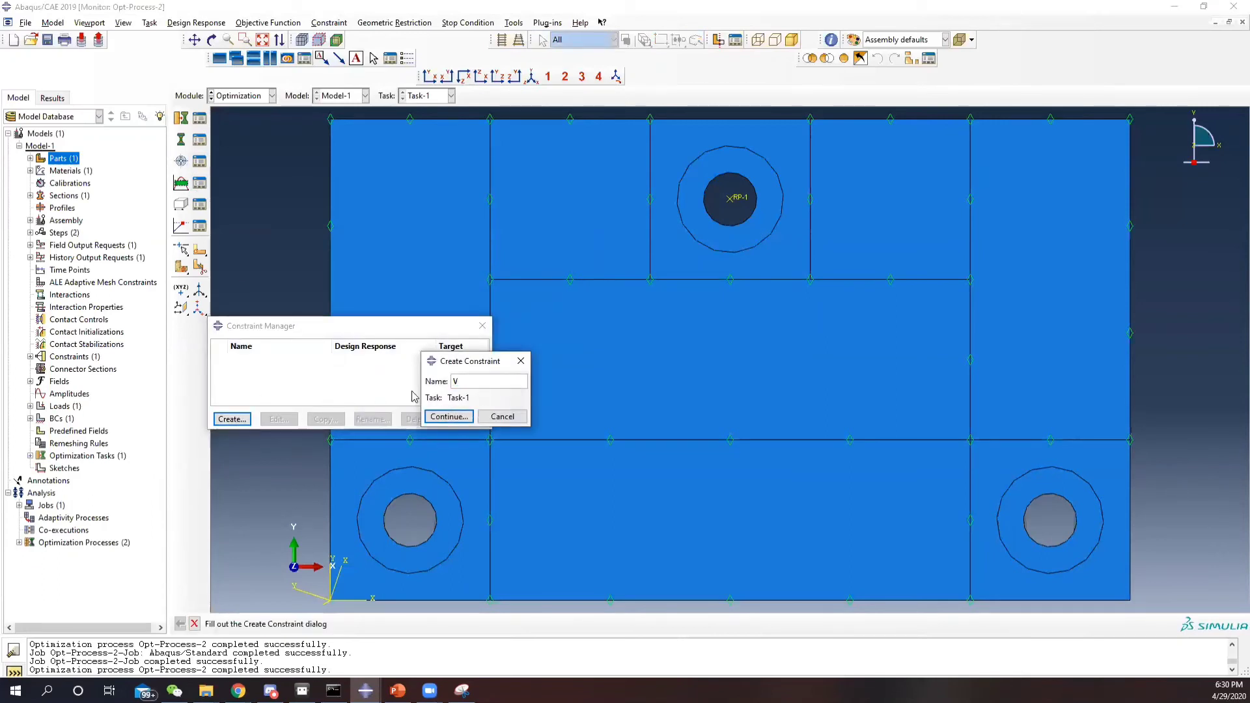
click(448, 416)
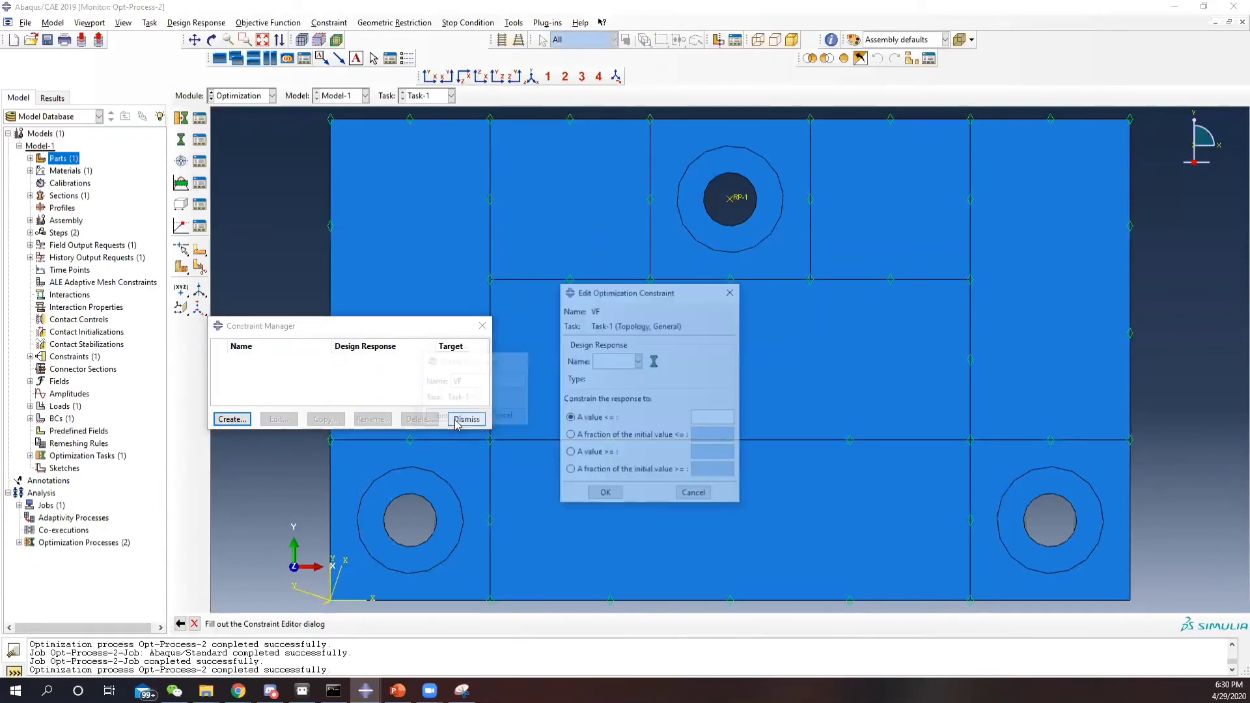
click(617, 362)
click(608, 388)
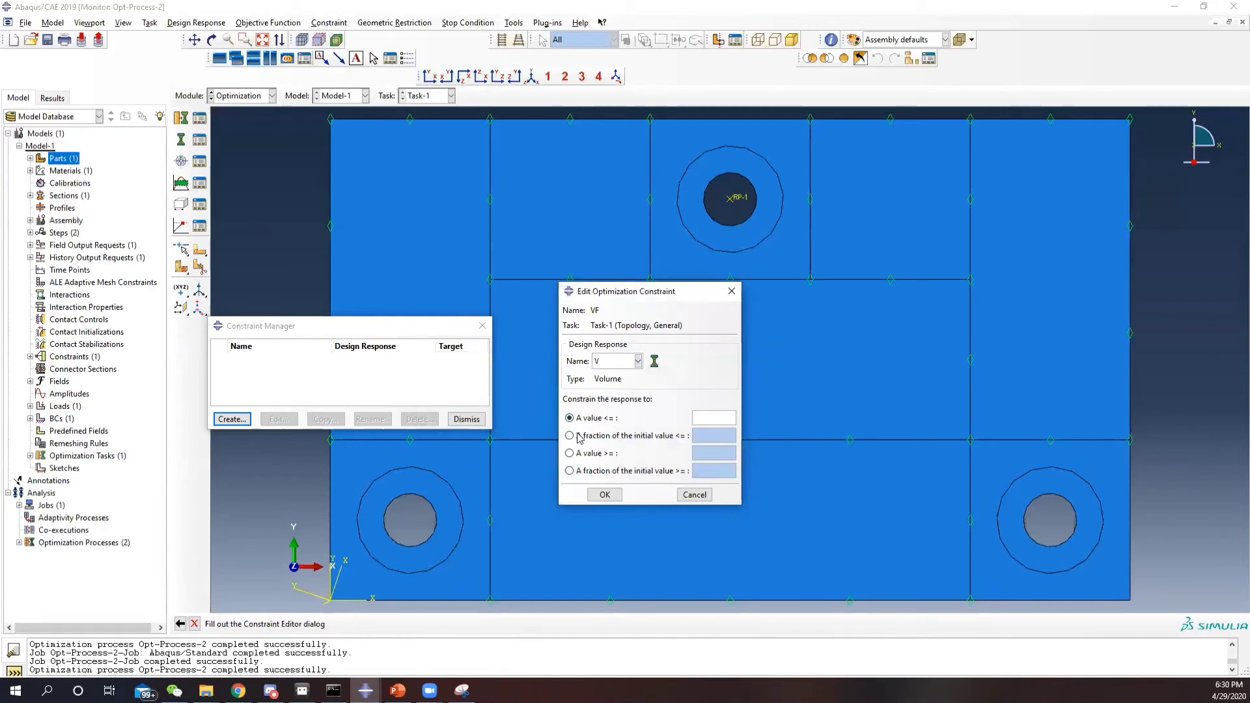
click(581, 436)
click(698, 437)
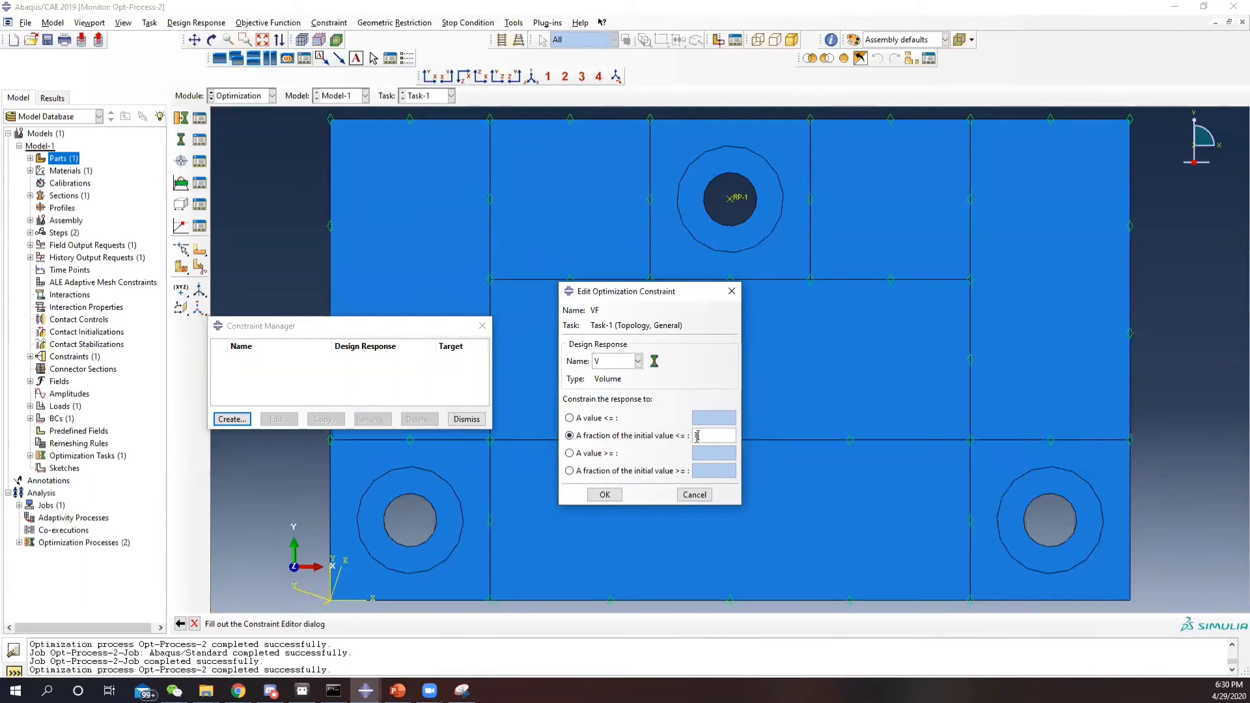
click(605, 495)
click(481, 326)
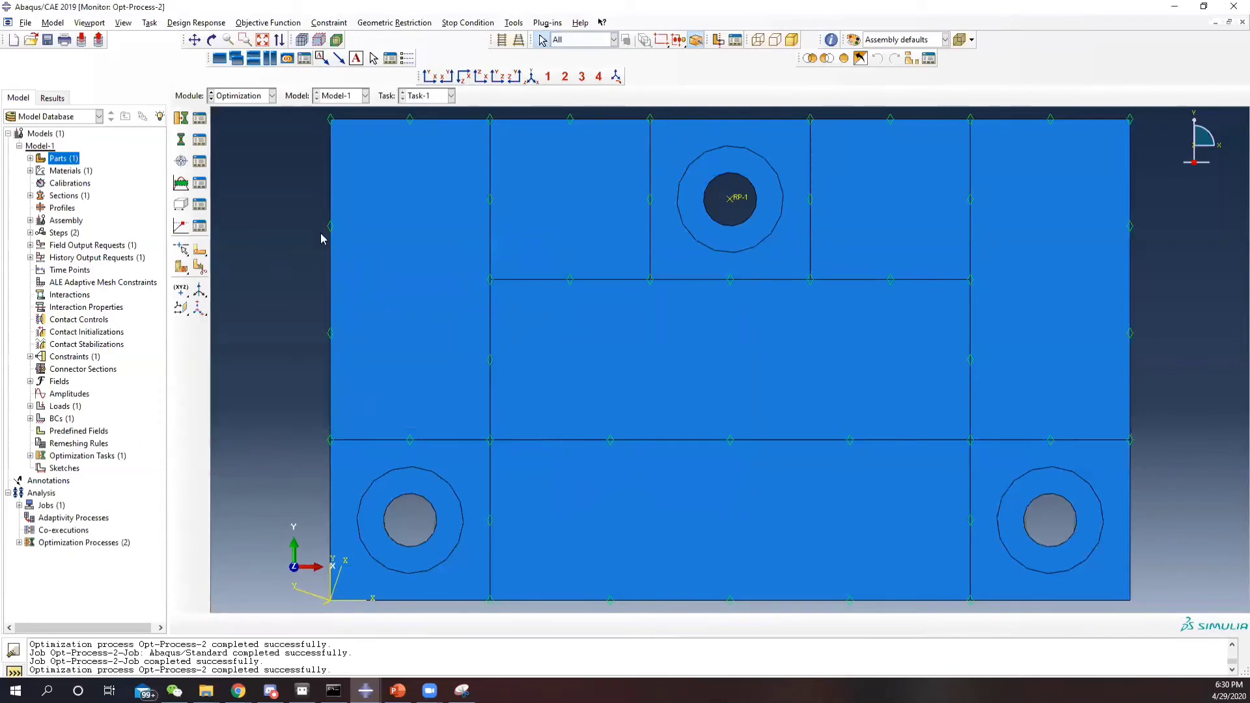
- Define frozen area Restrict-1 over the three bolt-hole squares and their surrounding rings
click(197, 206)
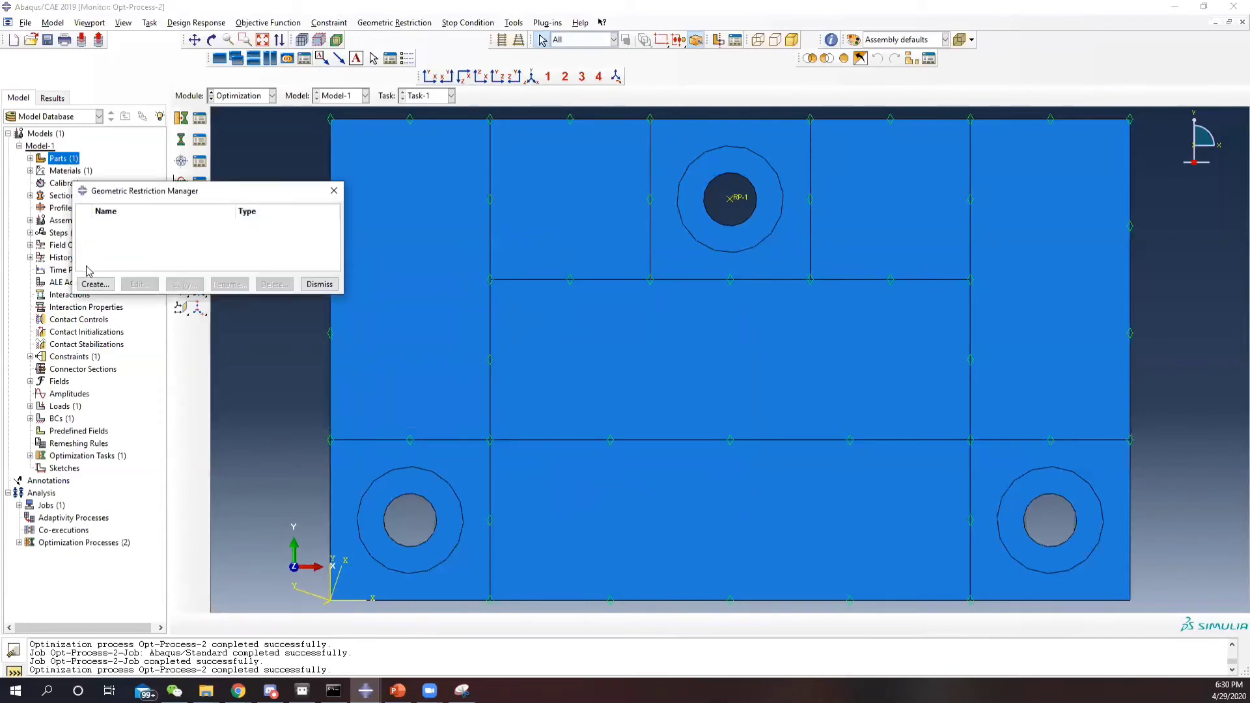
click(95, 283)
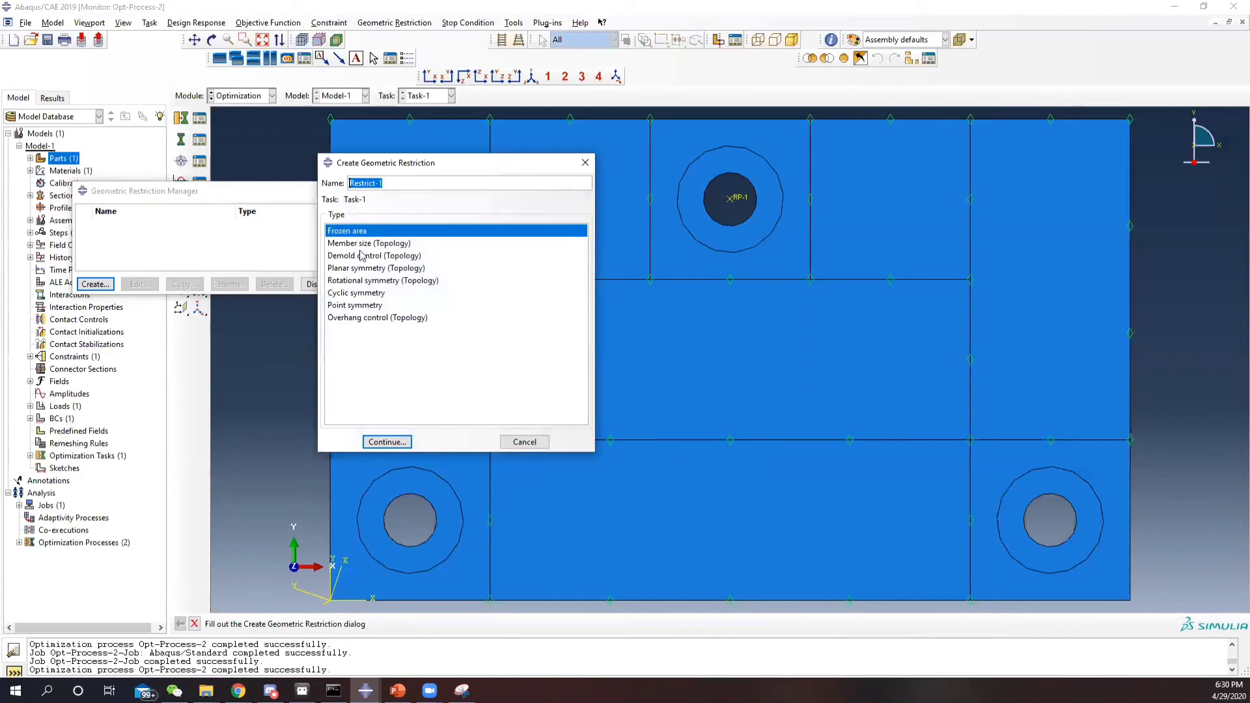
click(386, 440)
click(480, 495)
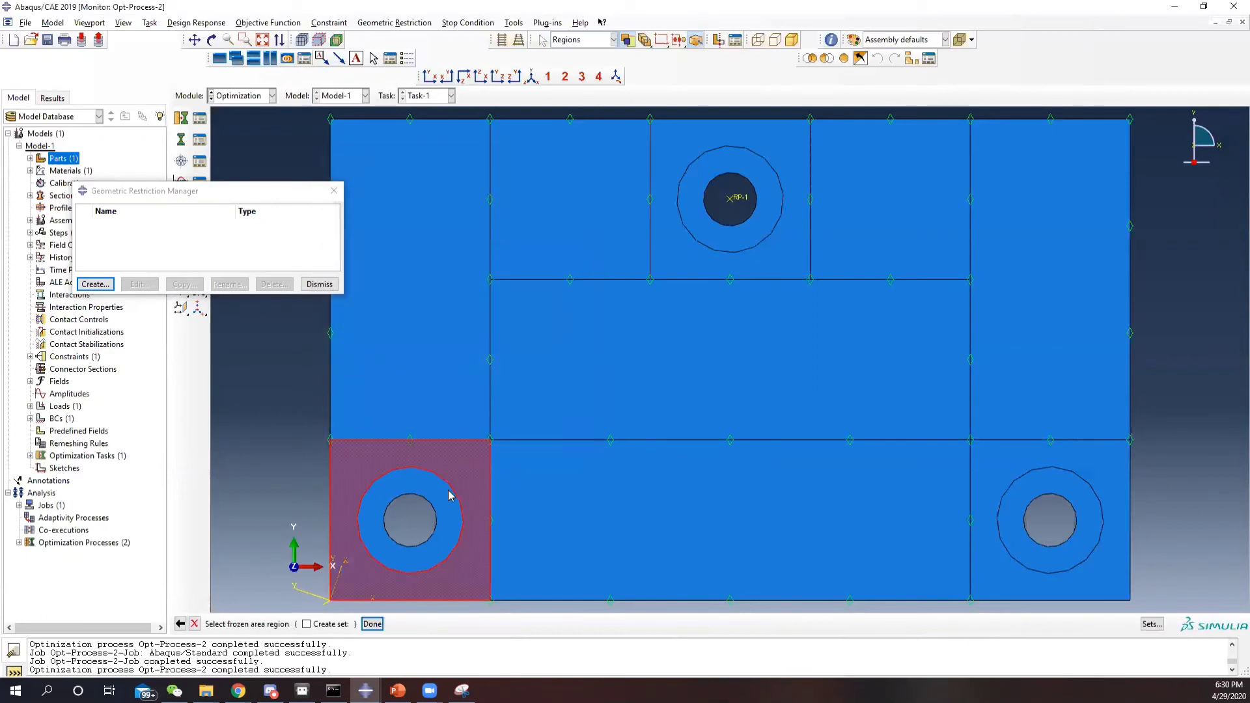
shift+click(714, 235)
shift+click(714, 236)
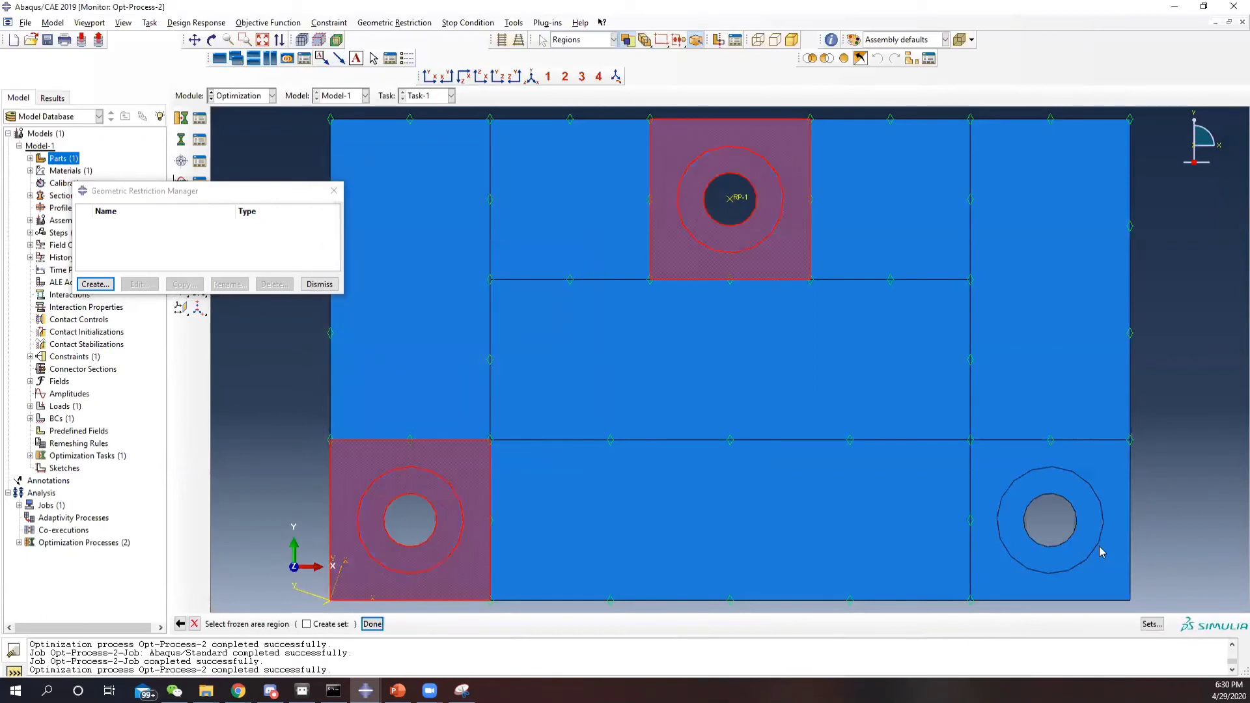
shift+click(1039, 462)
shift+click(1052, 485)
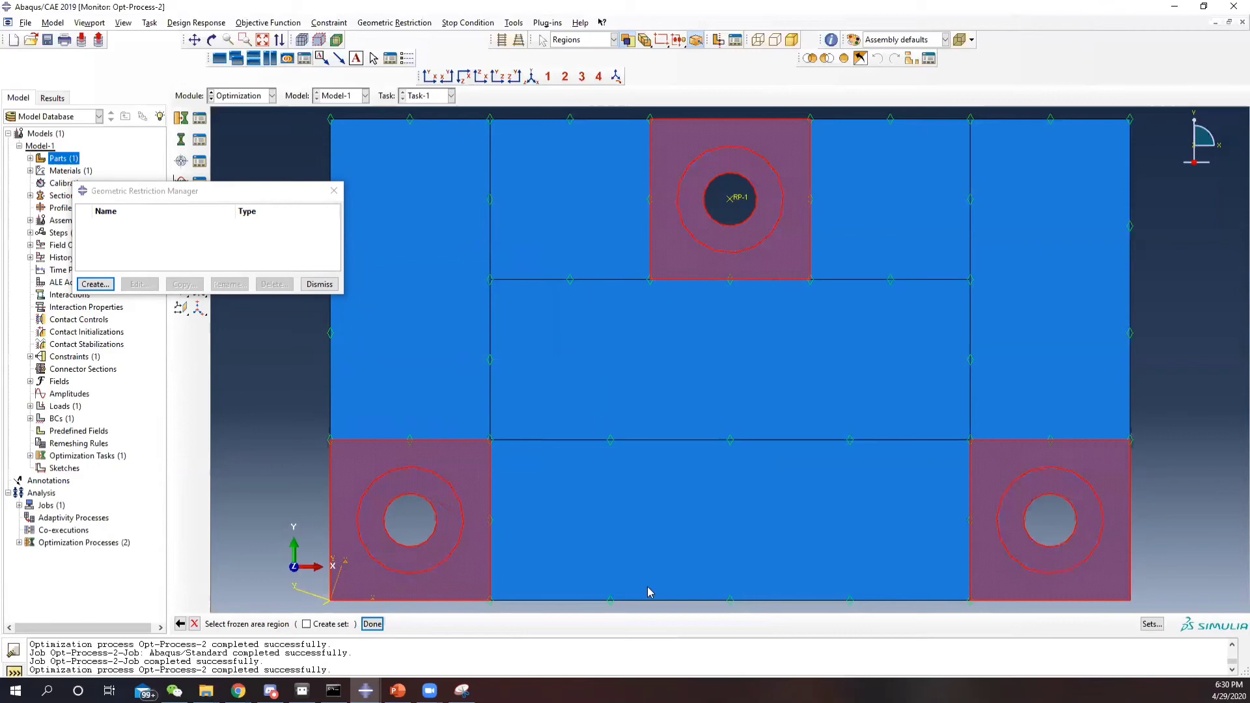
click(371, 623)
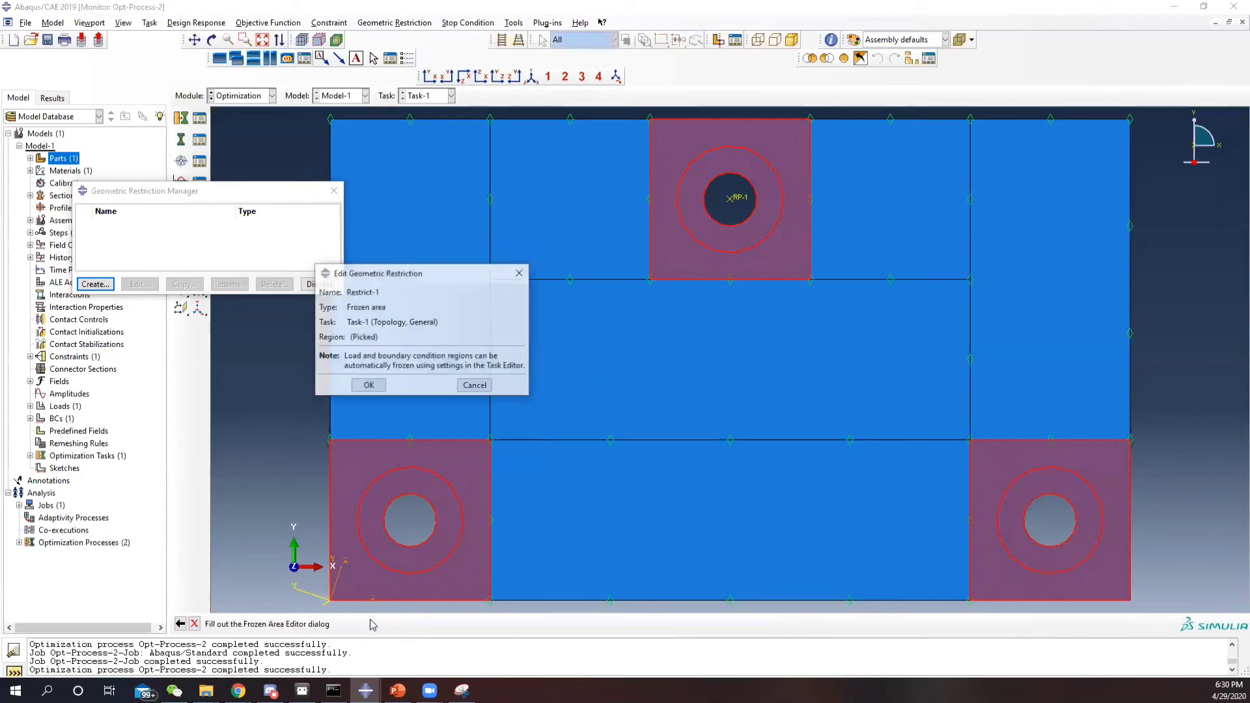
click(368, 387)
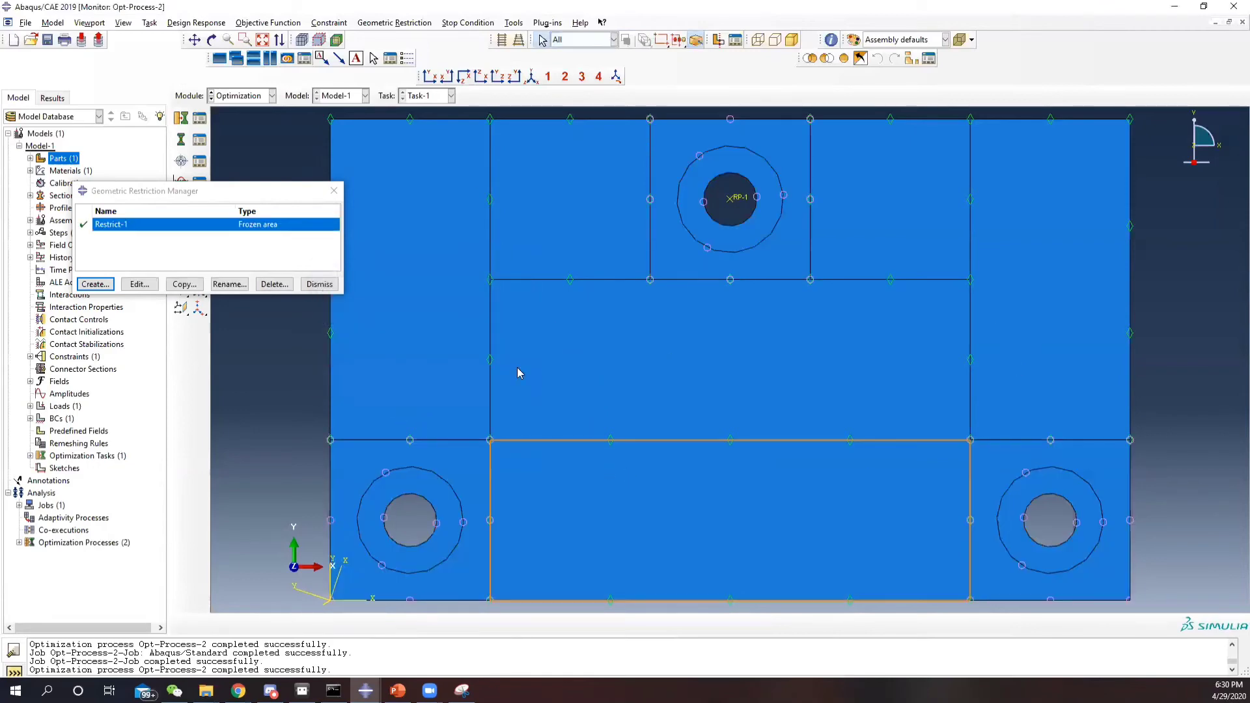
click(329, 193)
- Switch to the Job module and select Opt-Process-1 in the Optimization Process Manager
click(249, 97)
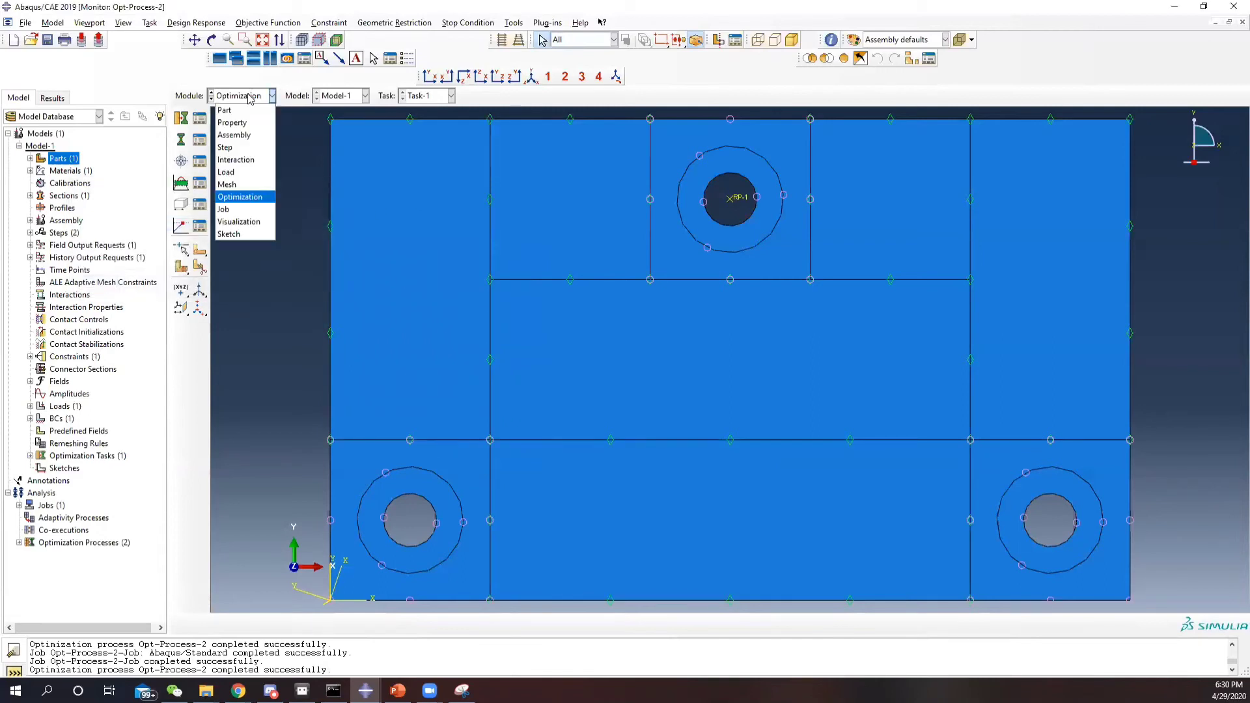
click(244, 210)
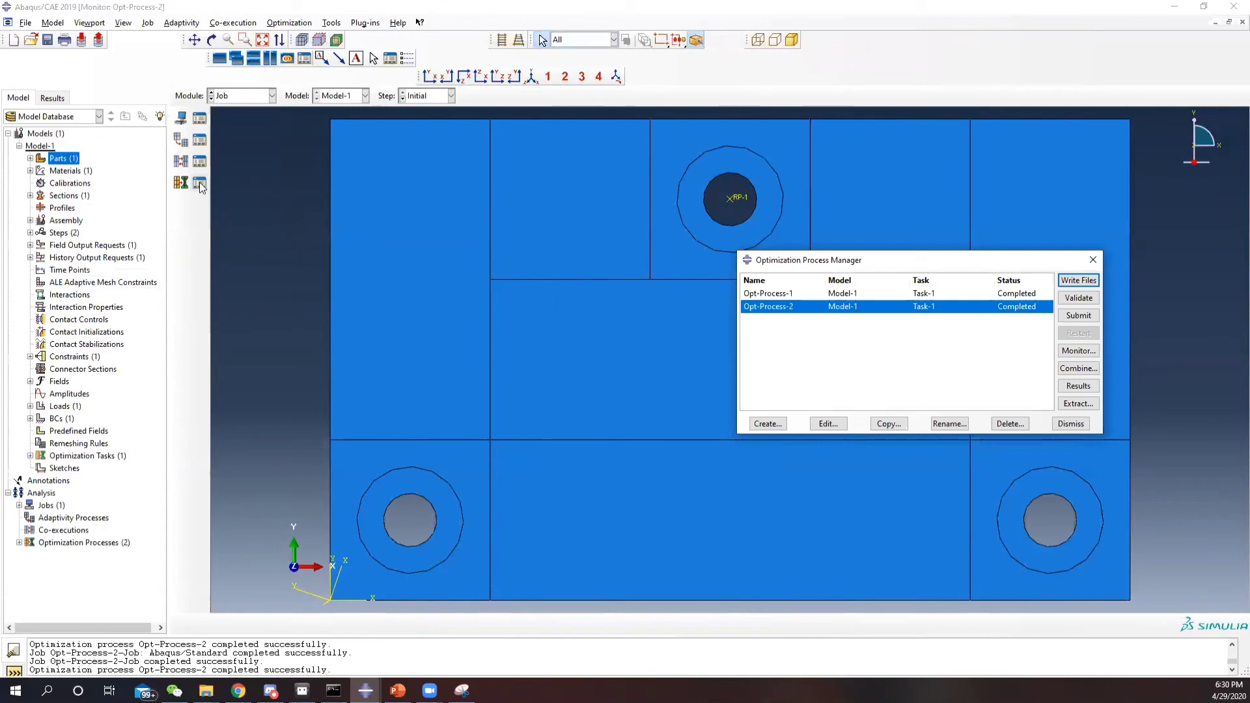
click(201, 190)
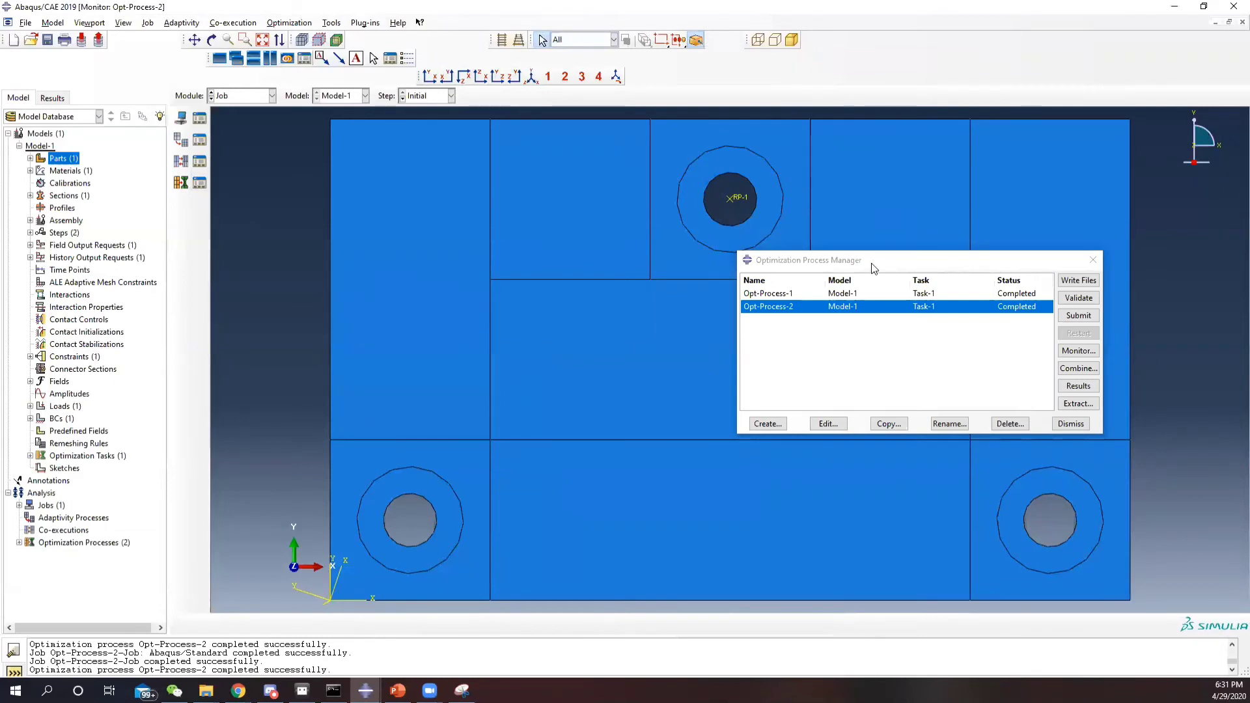
drag(874, 265, 489, 235)
click(459, 263)
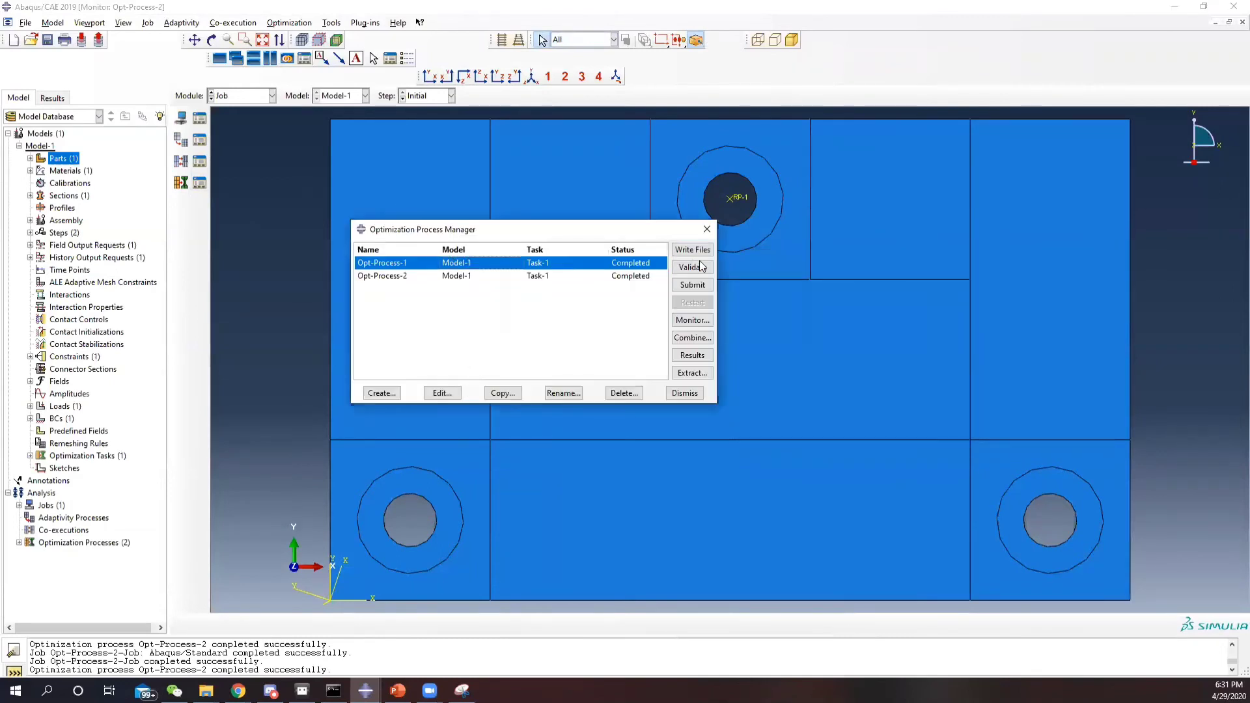
- Show Opt-Process-1's optimized bracket with Mises stress contours, rotated to a front view and zoomed
click(698, 359)
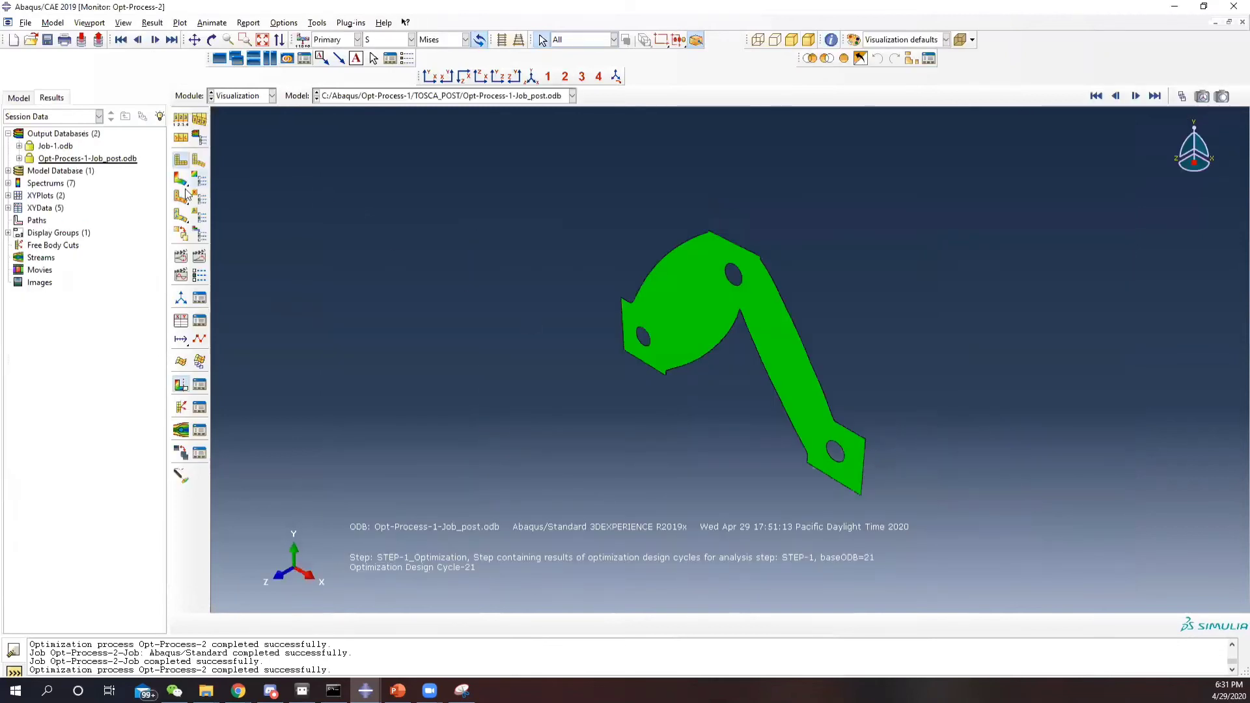
click(181, 179)
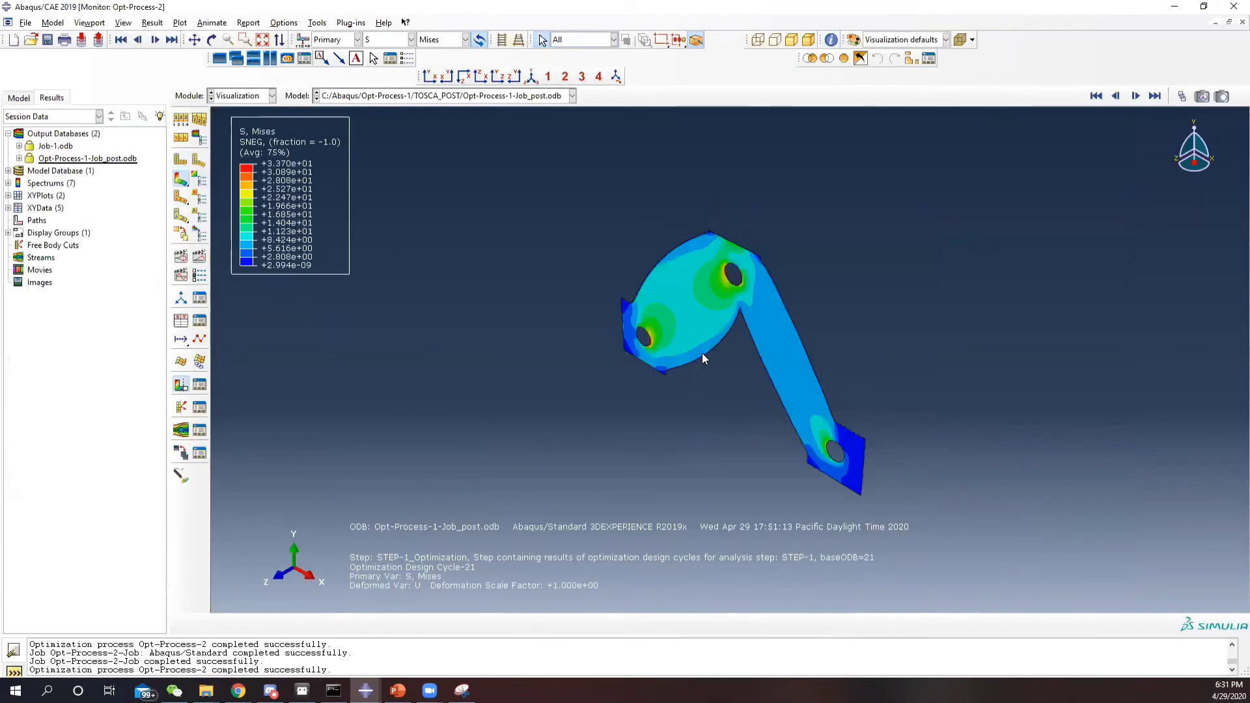
ctrl+alt+drag(799, 389, 671, 355)
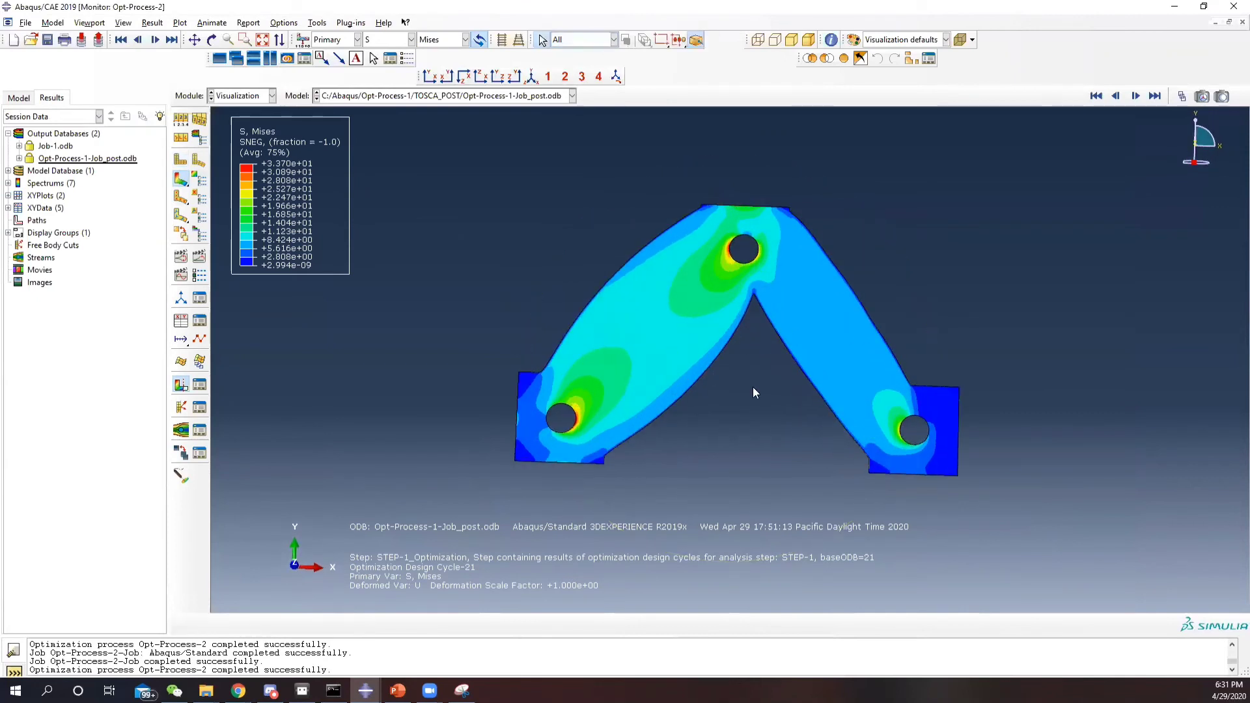
ctrl+alt+drag(711, 432, 692, 238)
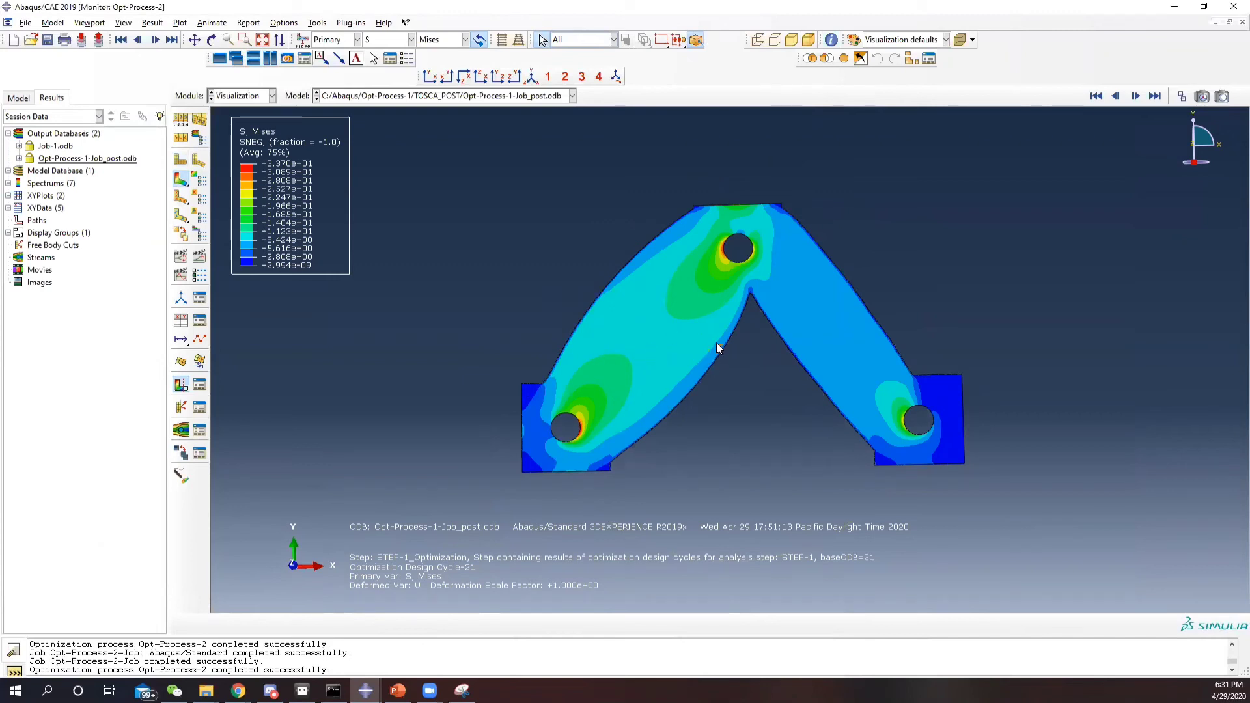
scroll(729, 358, down, 3)
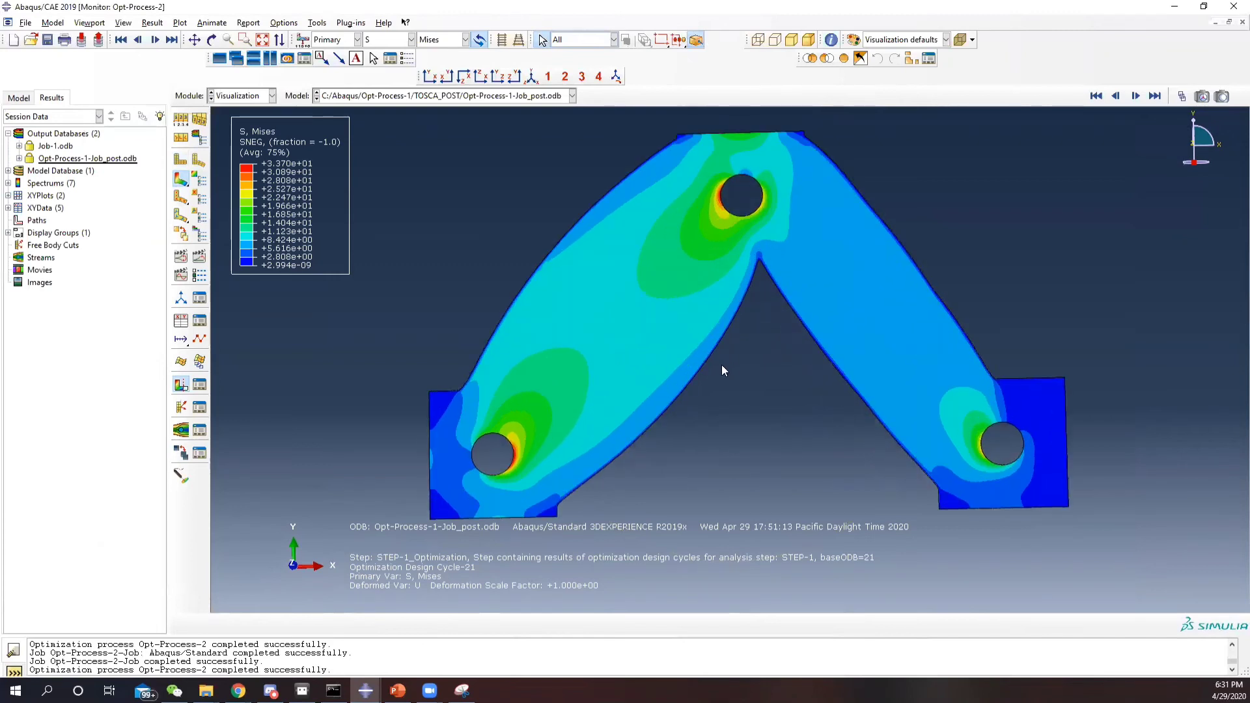
scroll(596, 483, down, 1)
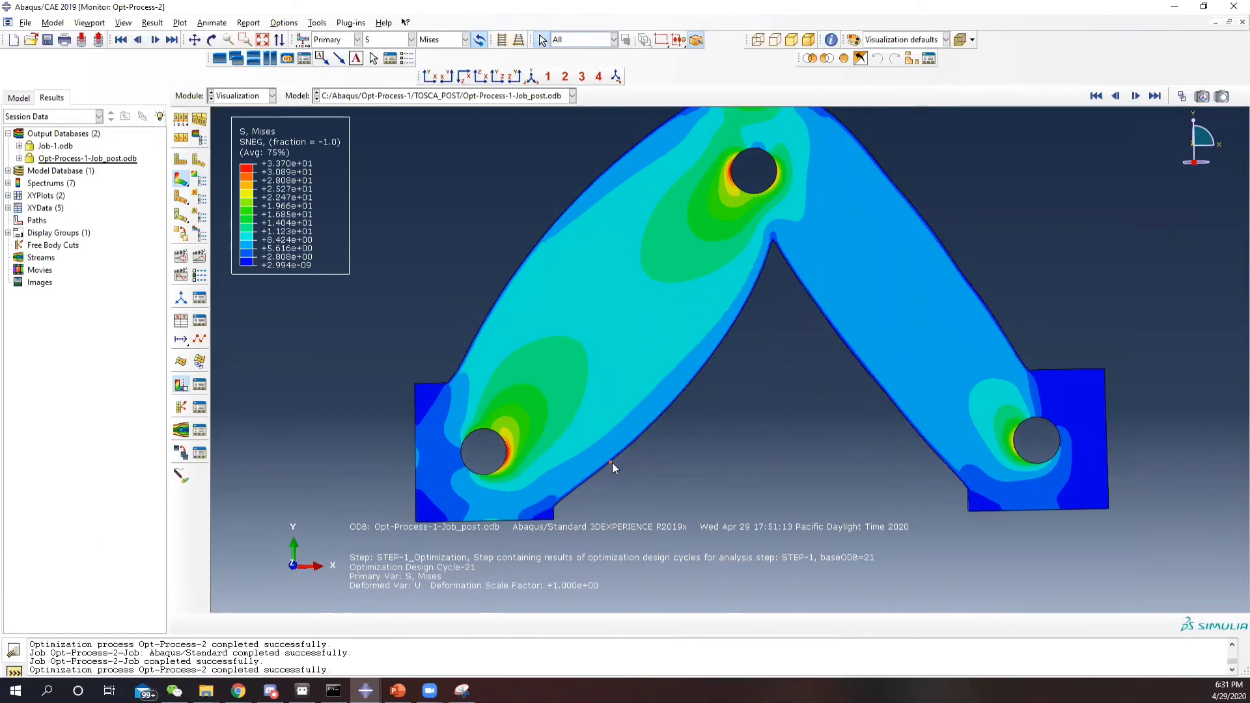
scroll(612, 465, down, 8)
scroll(610, 459, up, 12)
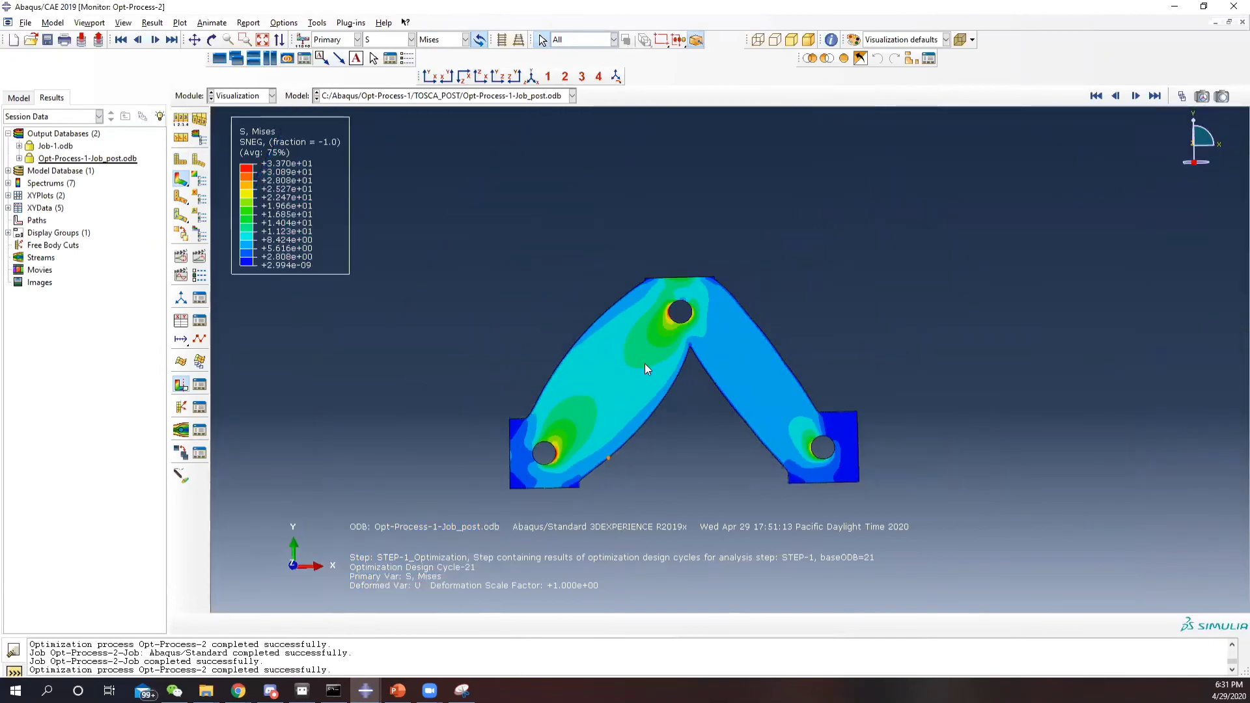
click(222, 98)
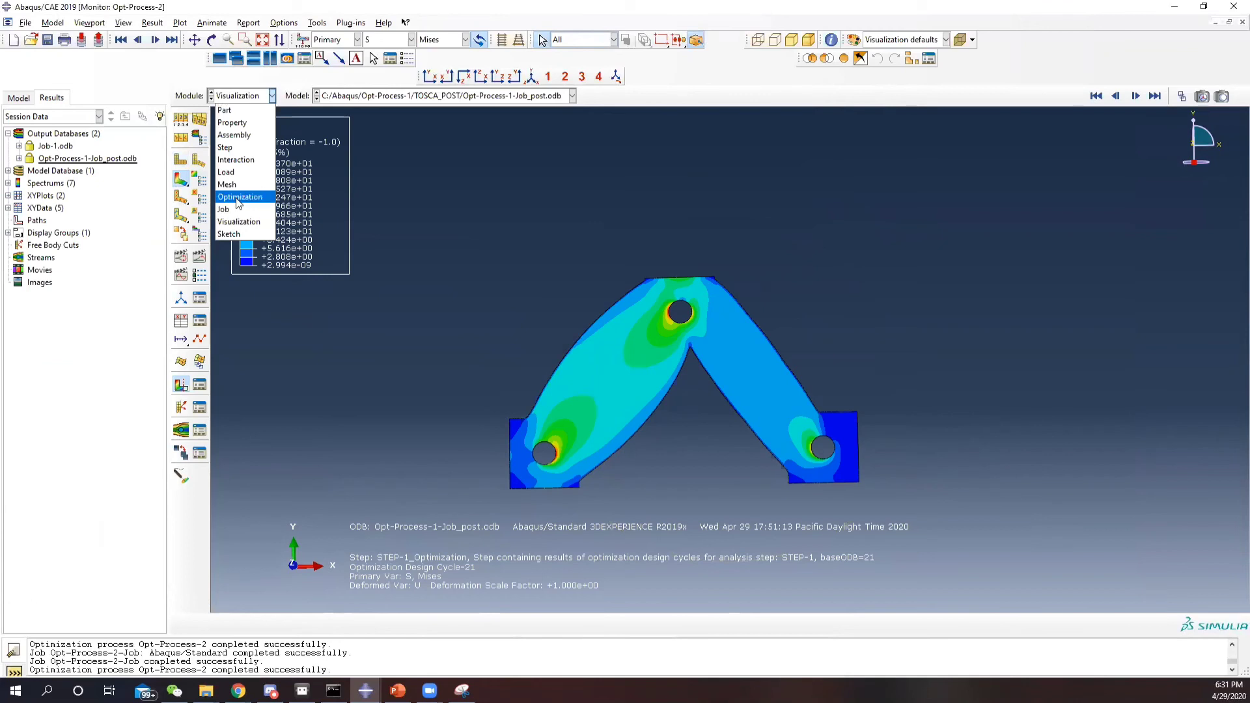
click(593, 196)
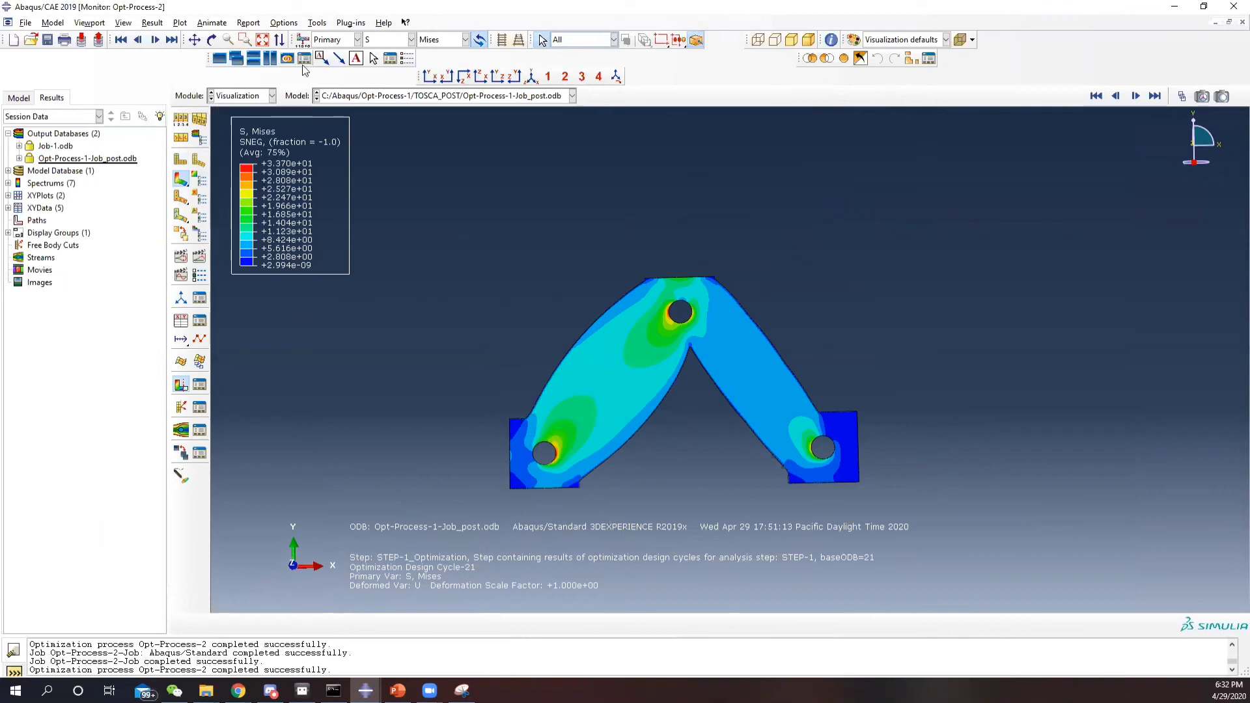
click(259, 96)
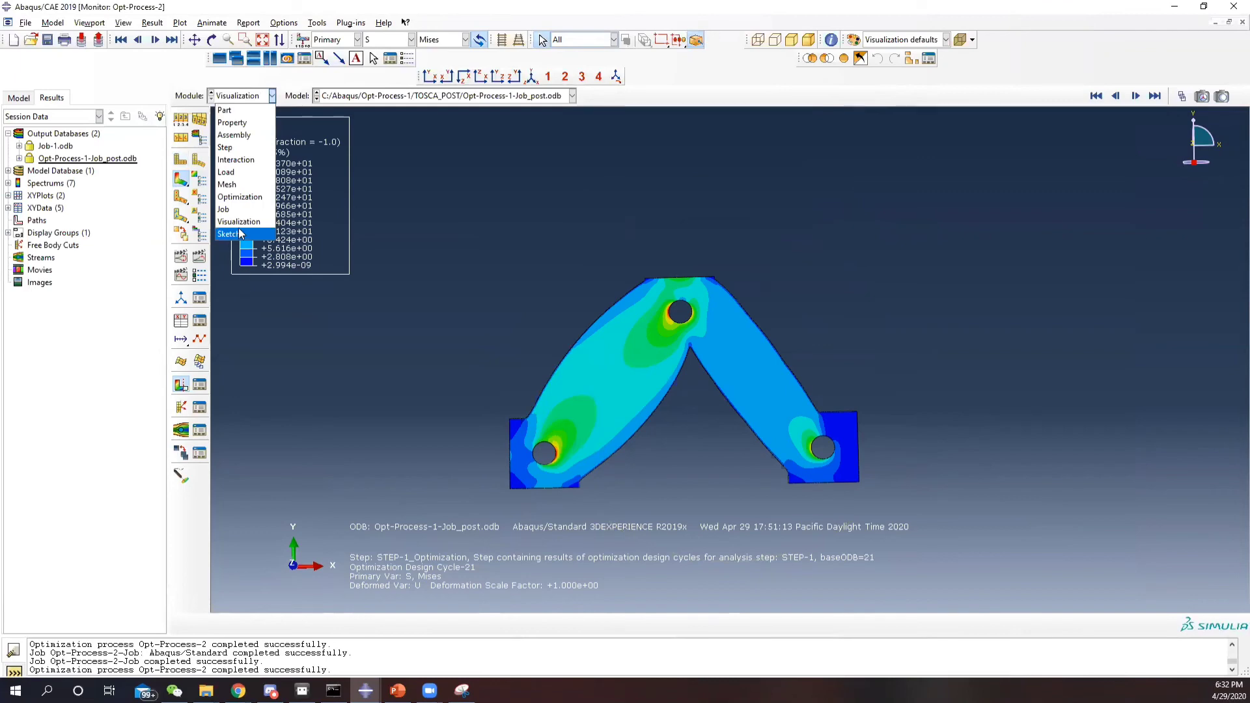
- Plot Opt-Process-1's SEOF objective and volume constraint history versus design cycle, then close the plot
click(225, 209)
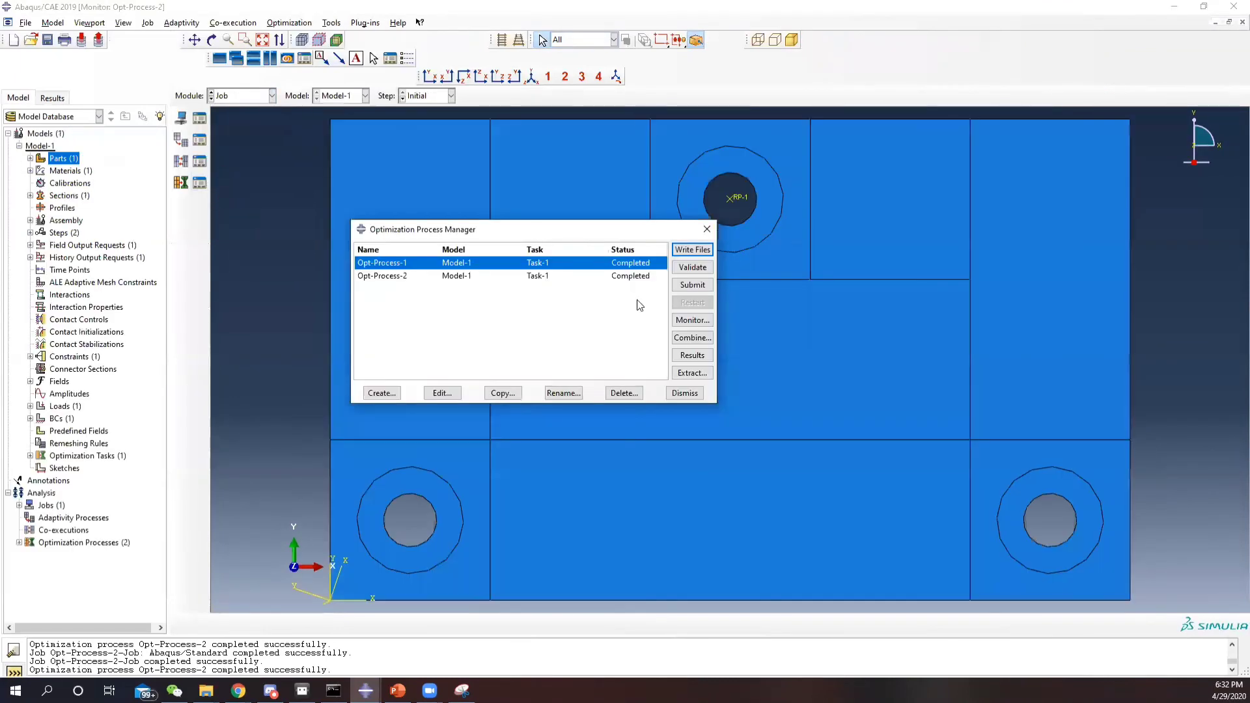
click(693, 320)
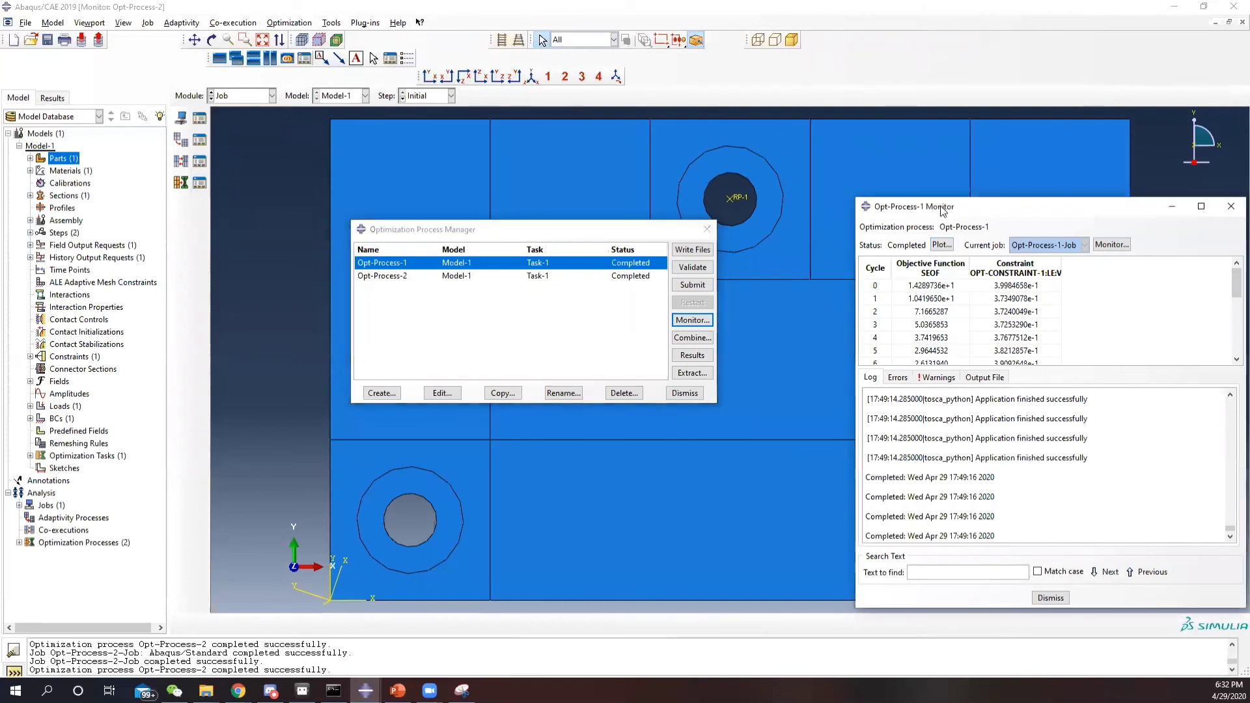
drag(940, 208, 897, 193)
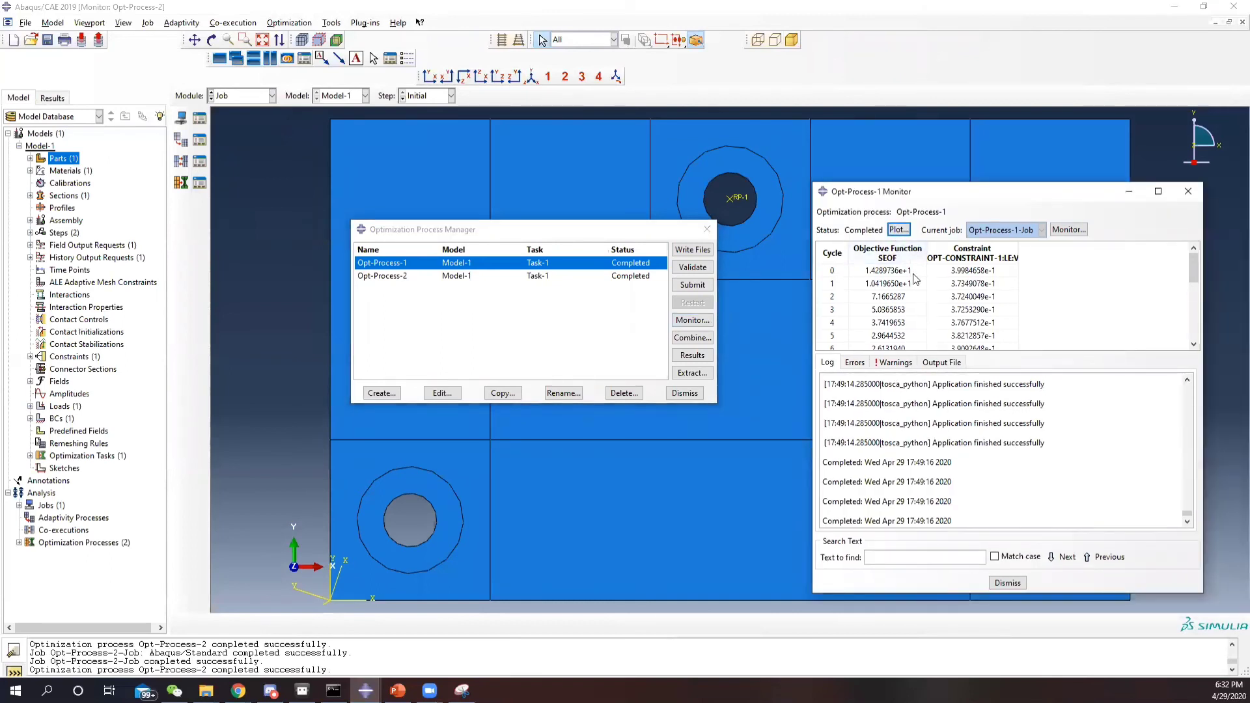
click(899, 229)
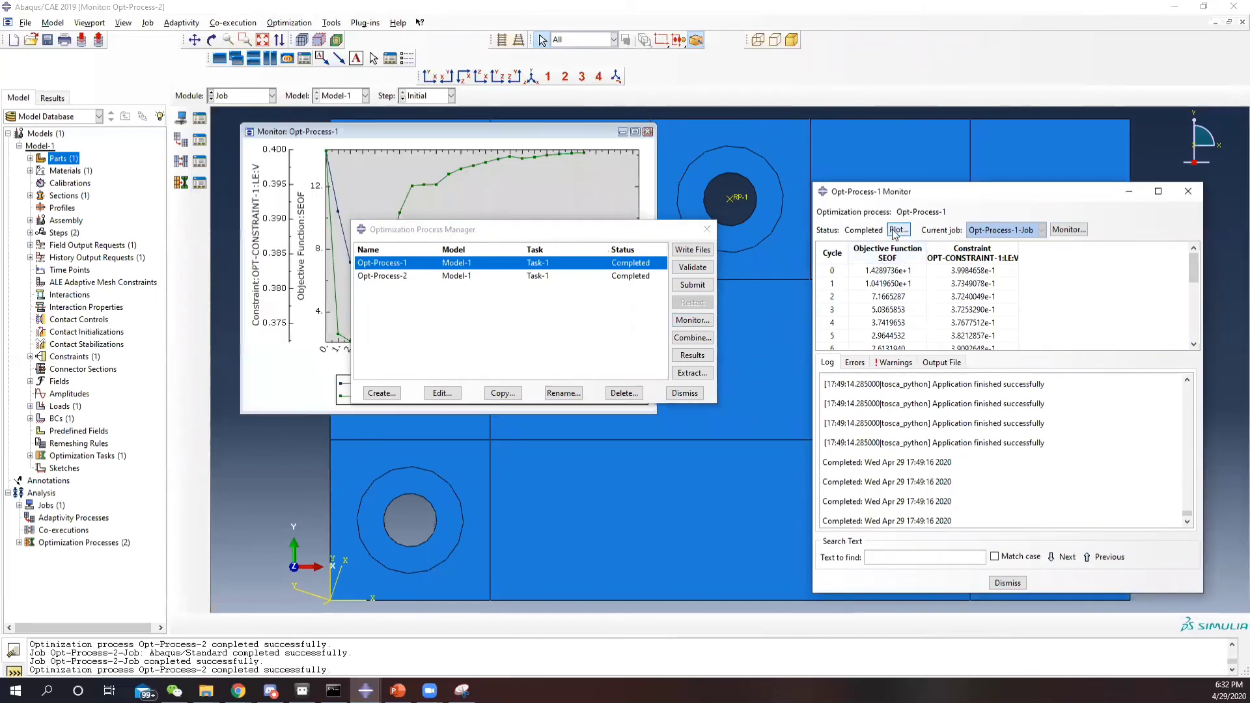
click(501, 228)
drag(501, 228, 865, 299)
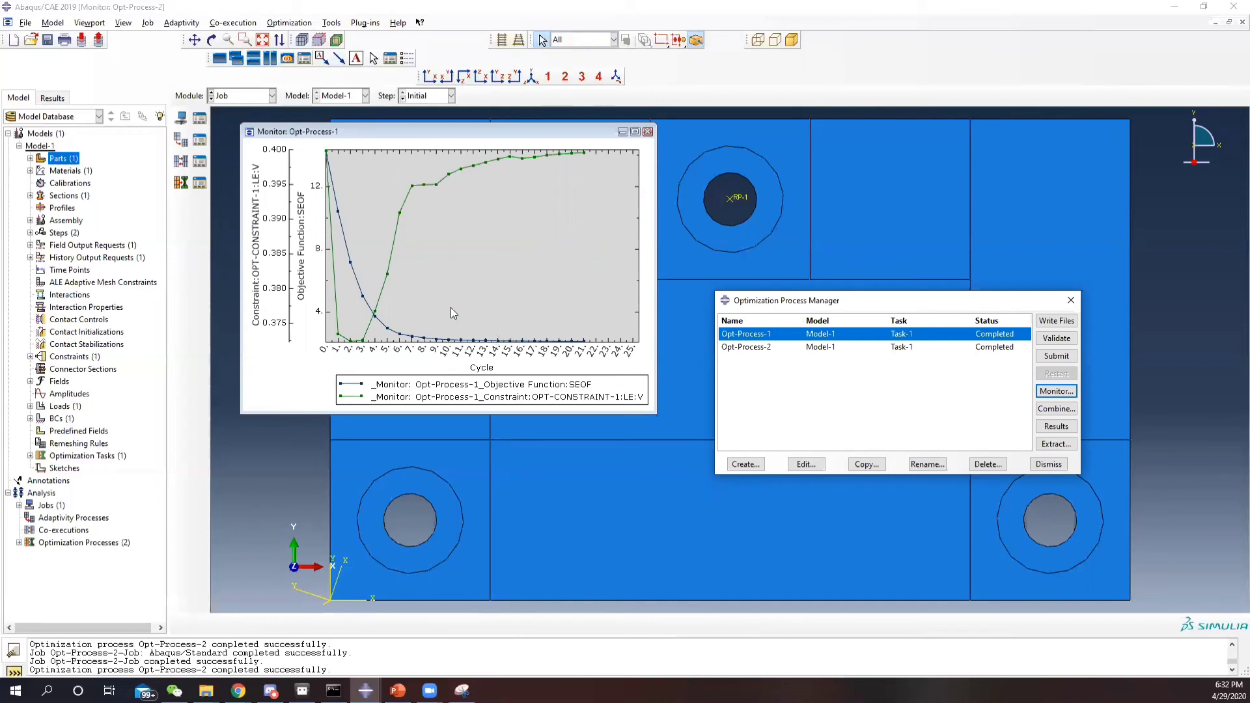
click(648, 132)
- Edit Objective-1 to add the V volume response with weight 10 alongside SE
click(247, 97)
click(247, 197)
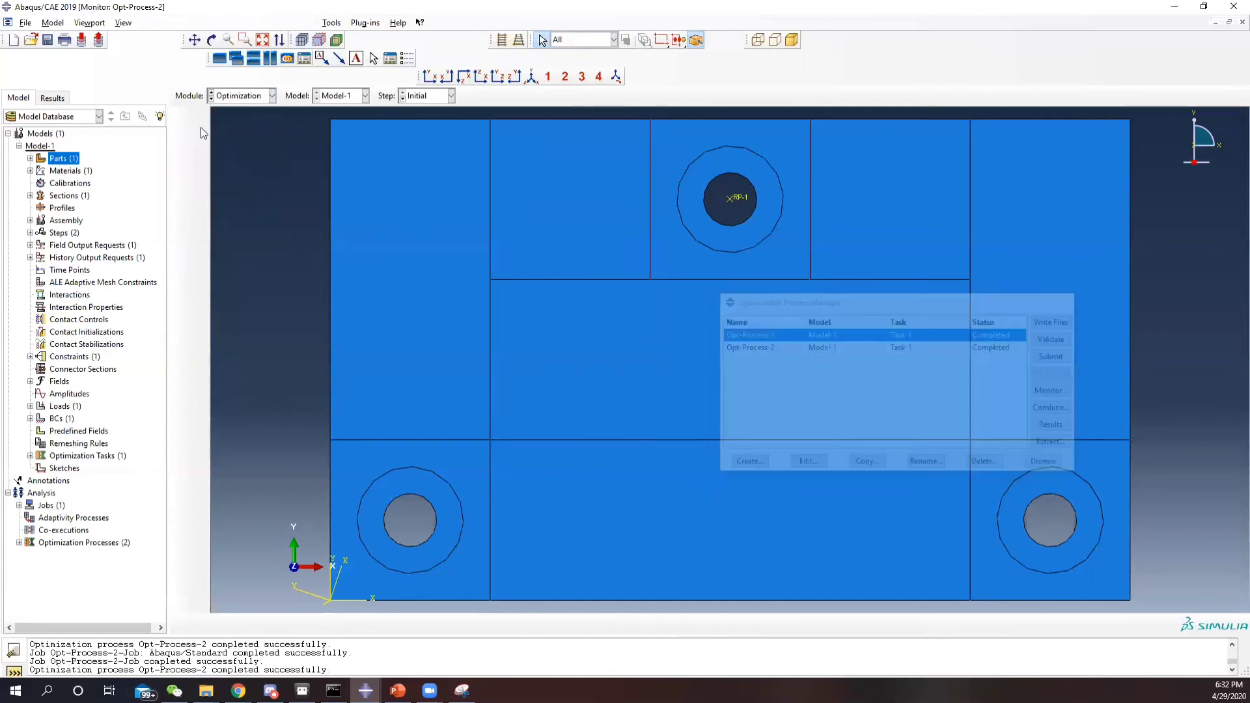
click(199, 160)
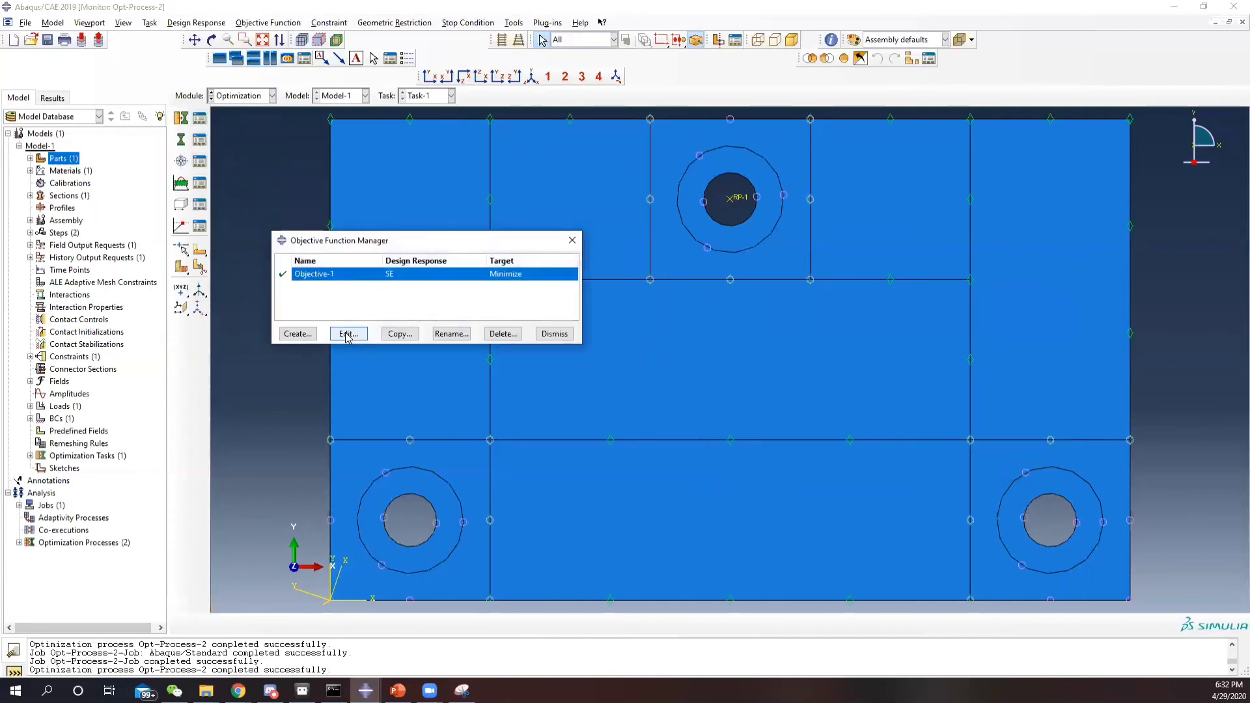
click(348, 334)
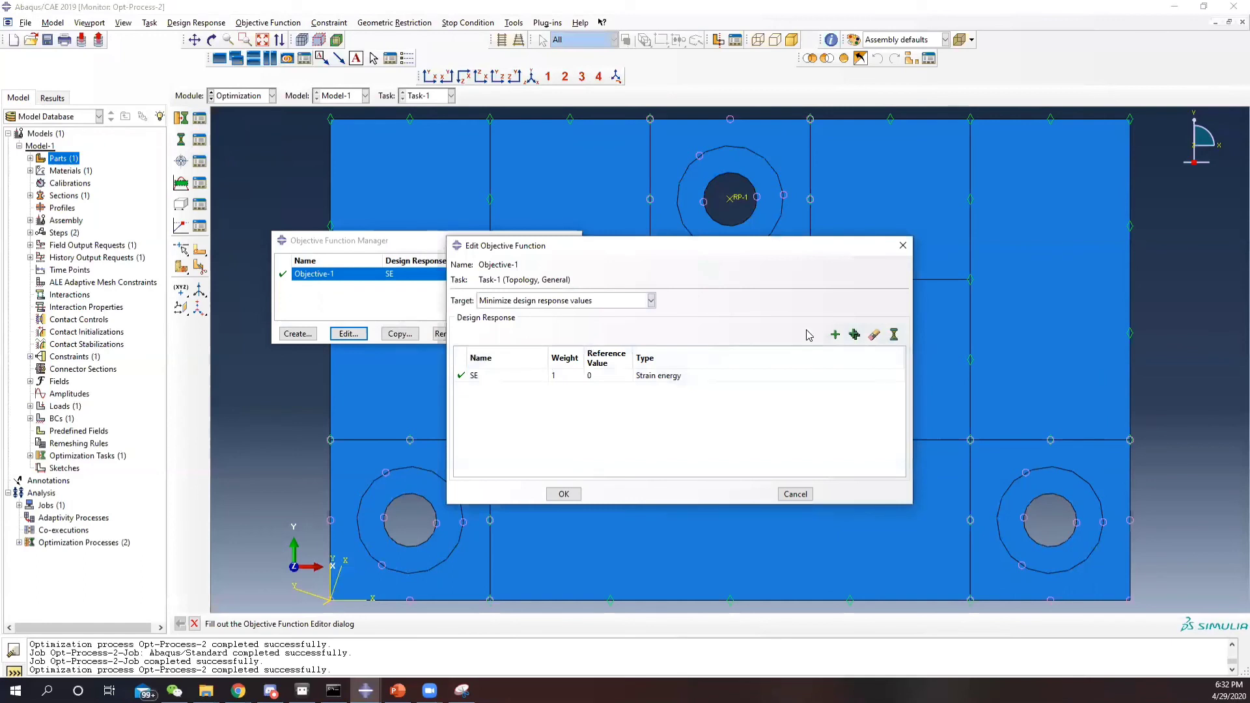
click(835, 335)
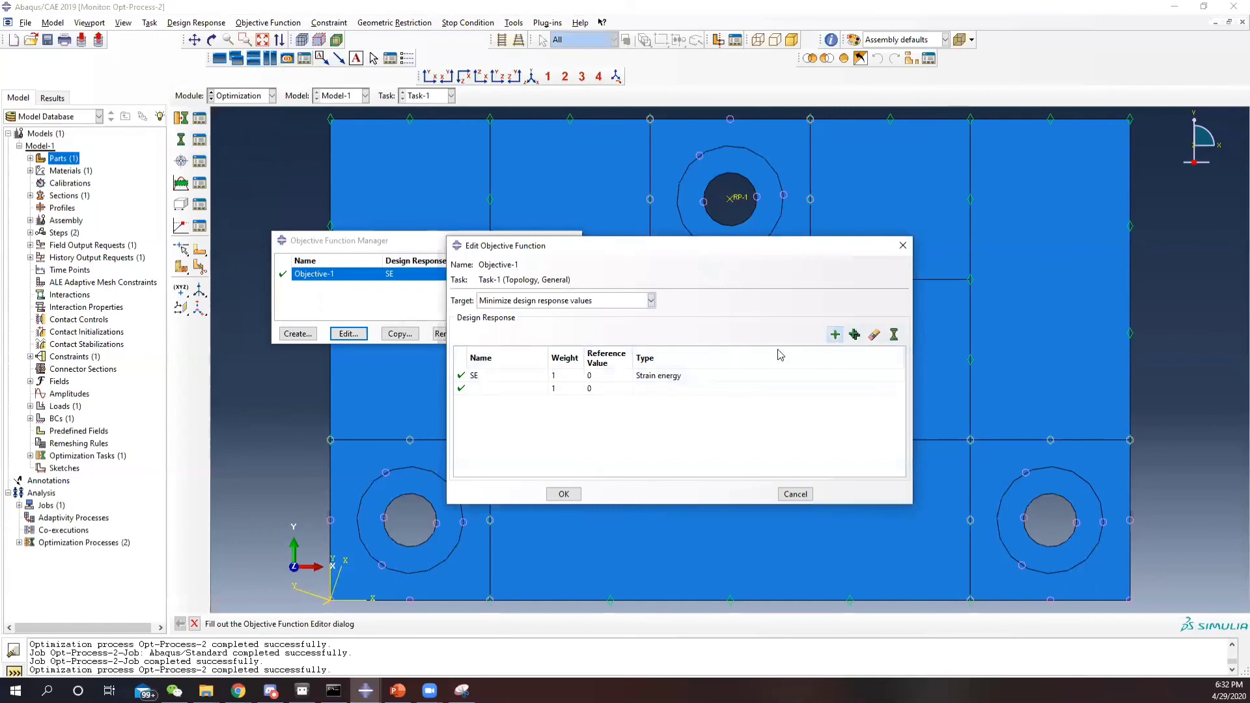
click(530, 389)
click(543, 389)
click(496, 419)
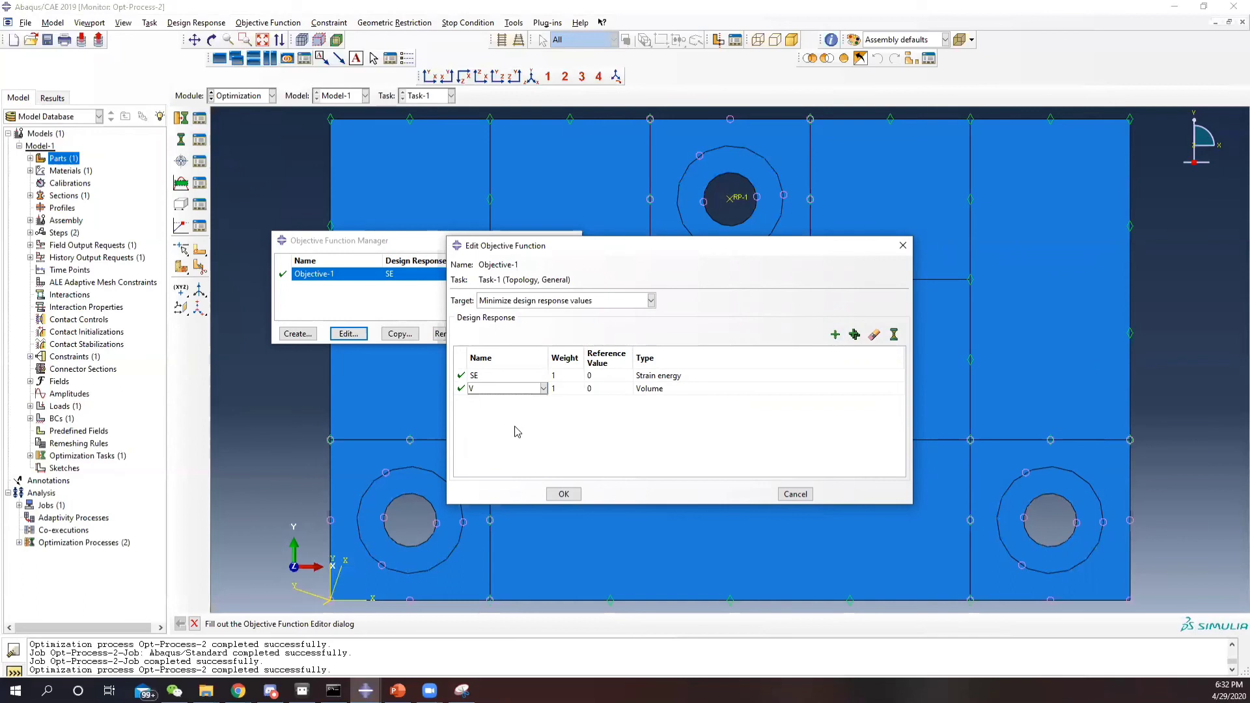
click(574, 386)
drag(573, 387, 550, 385)
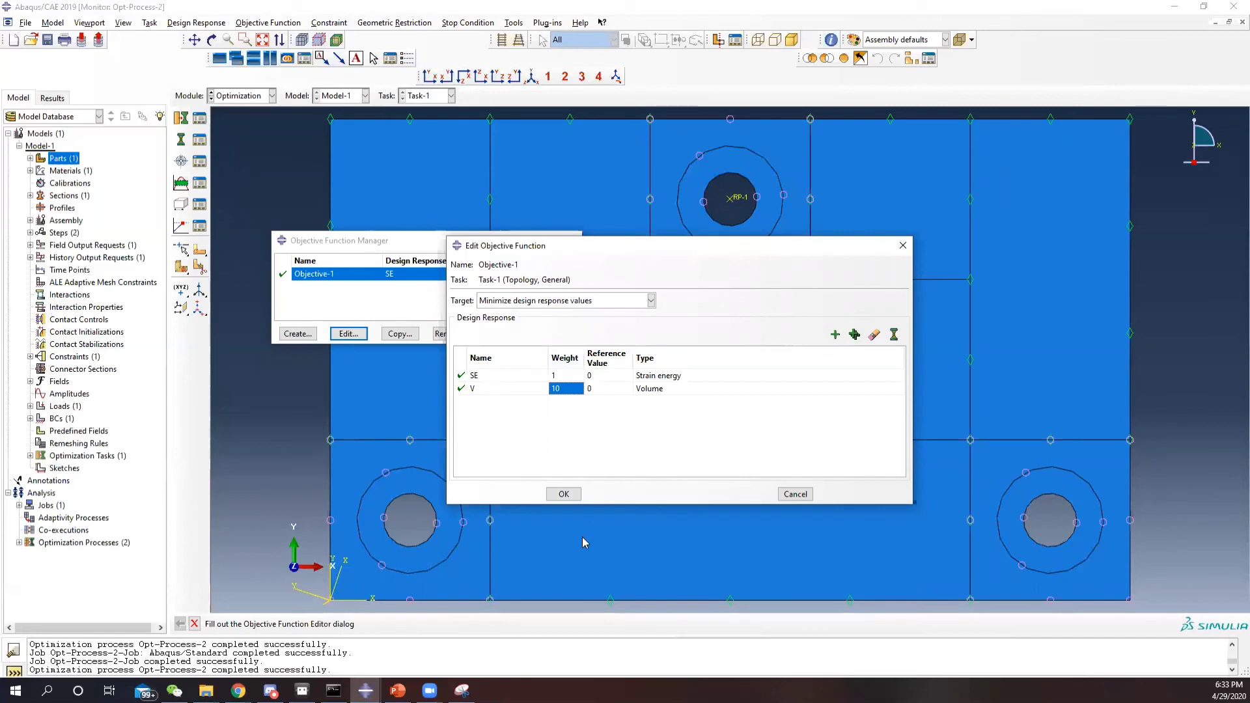
click(564, 494)
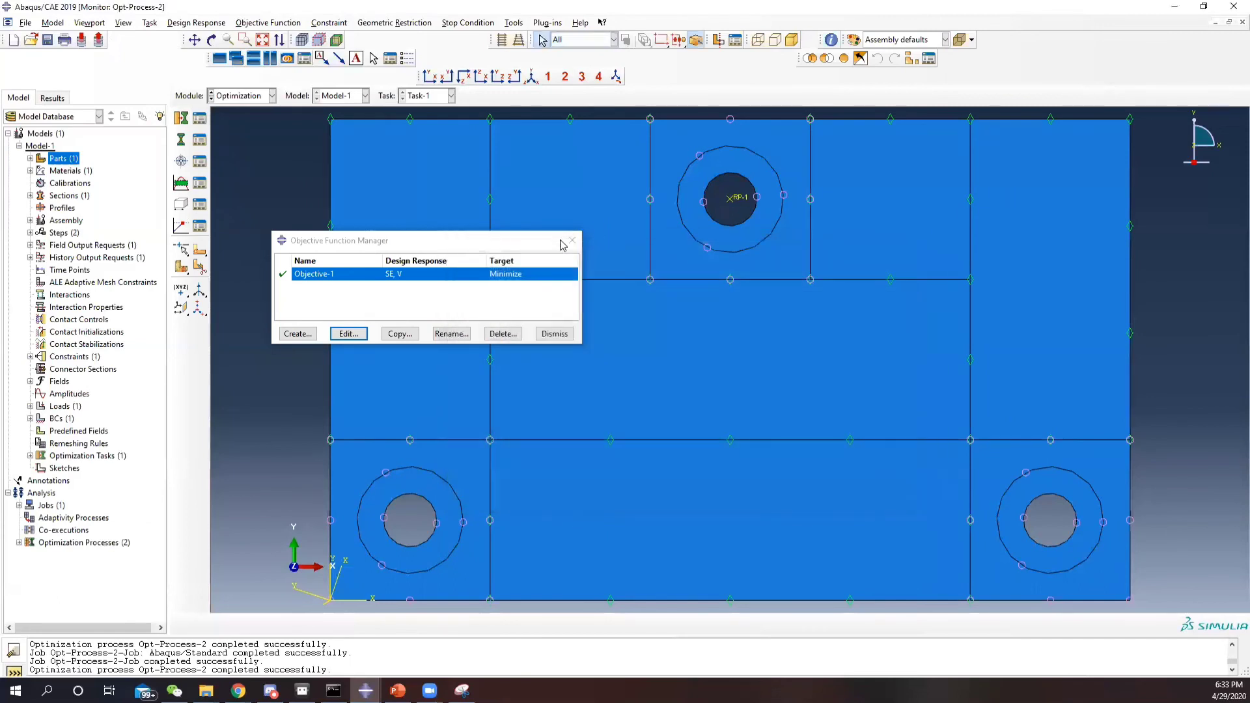
click(572, 241)
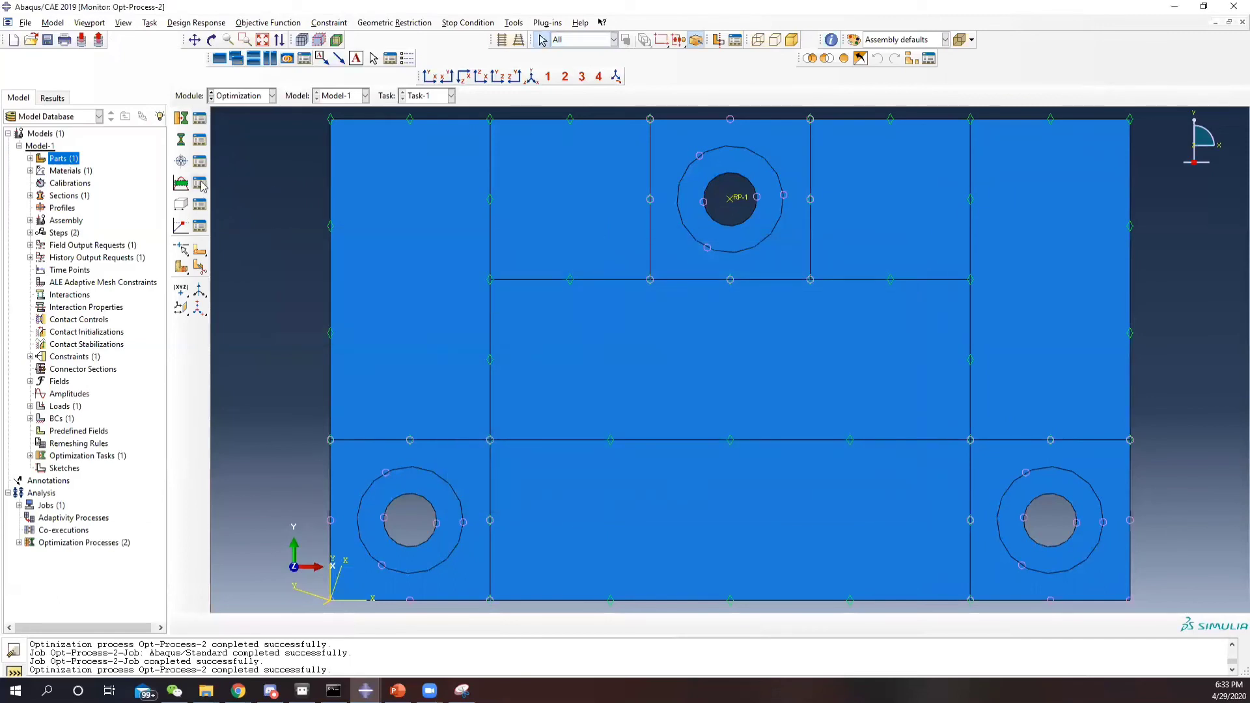
- Review the VF constraint, then add Opt-Constraint-2 capping SE at 50% of its initial value
click(200, 184)
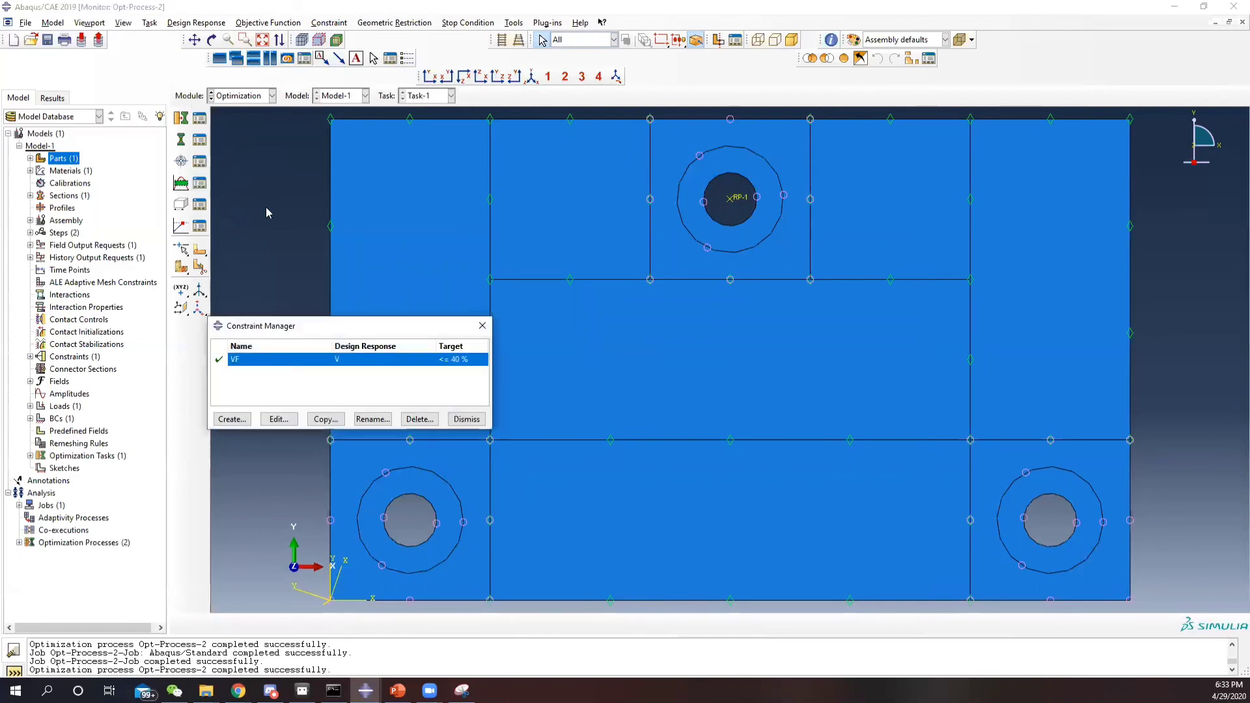
click(279, 418)
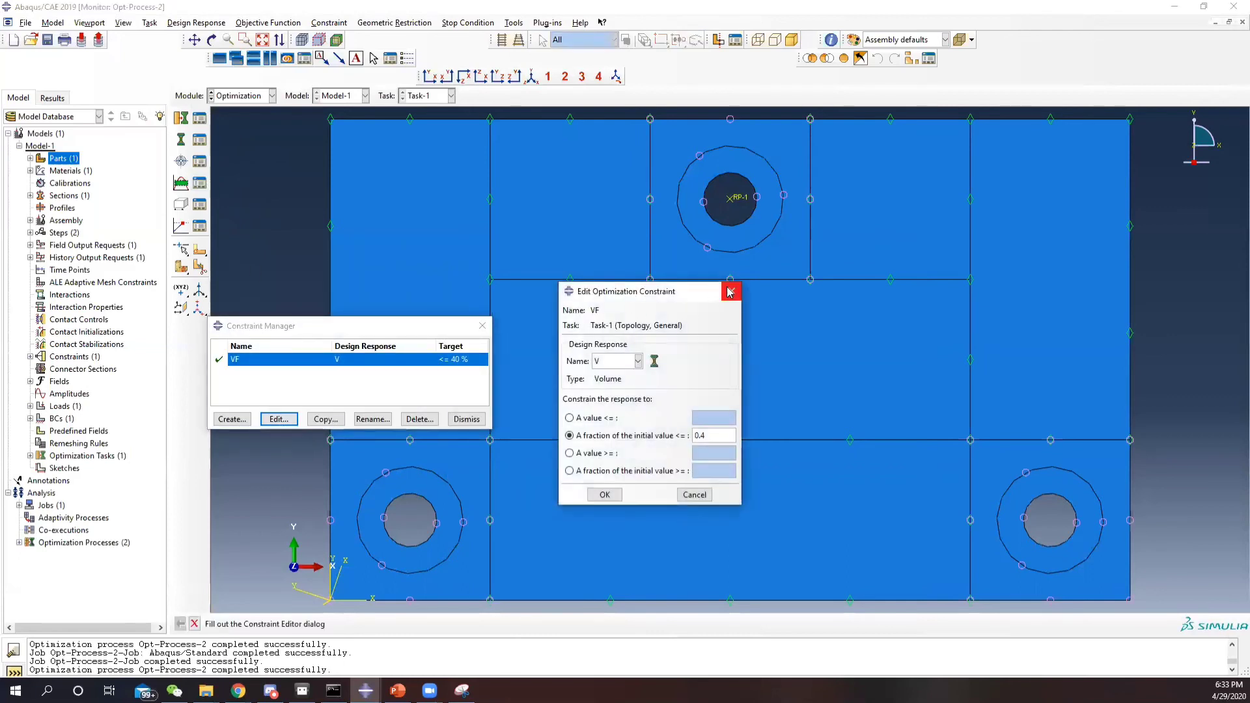
click(730, 291)
click(234, 420)
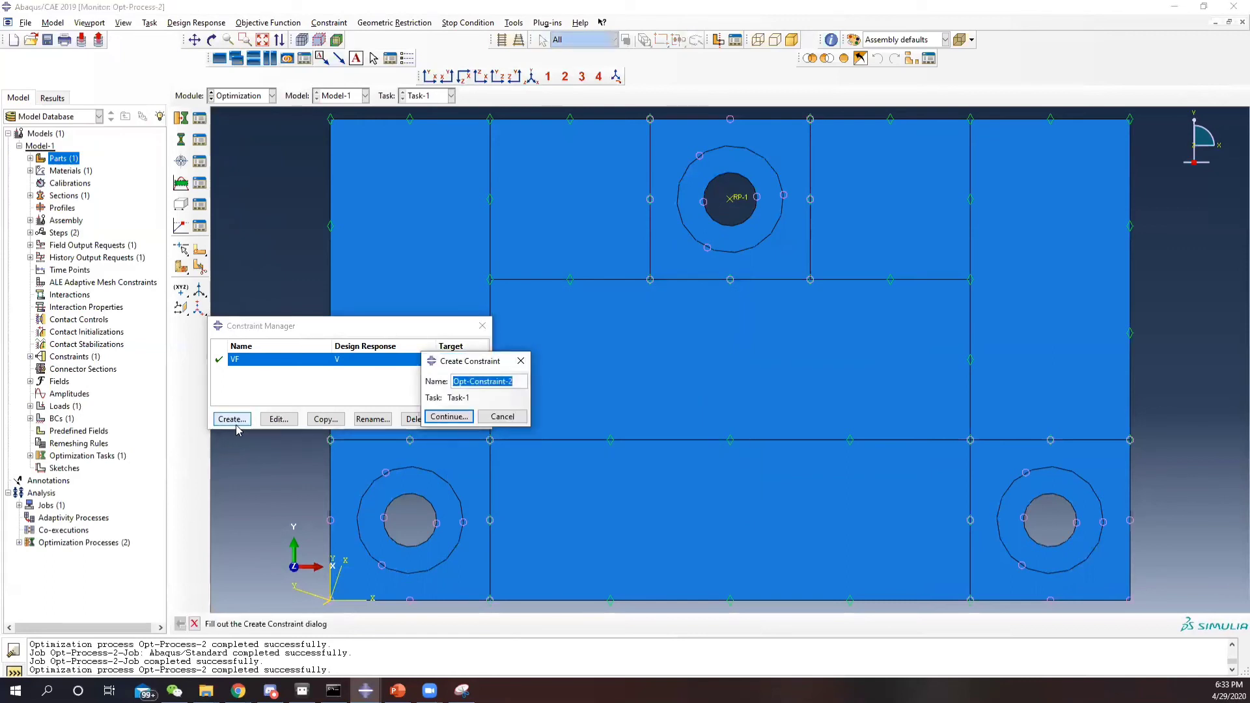
click(460, 420)
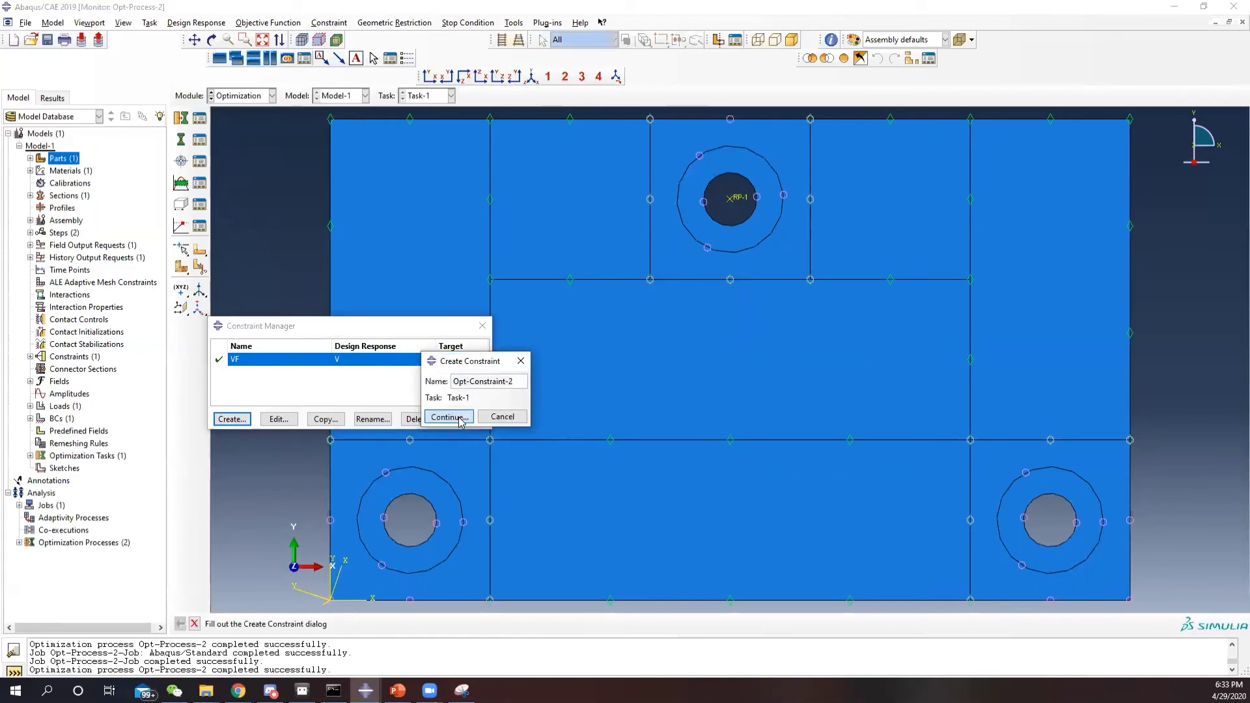
click(625, 361)
click(608, 379)
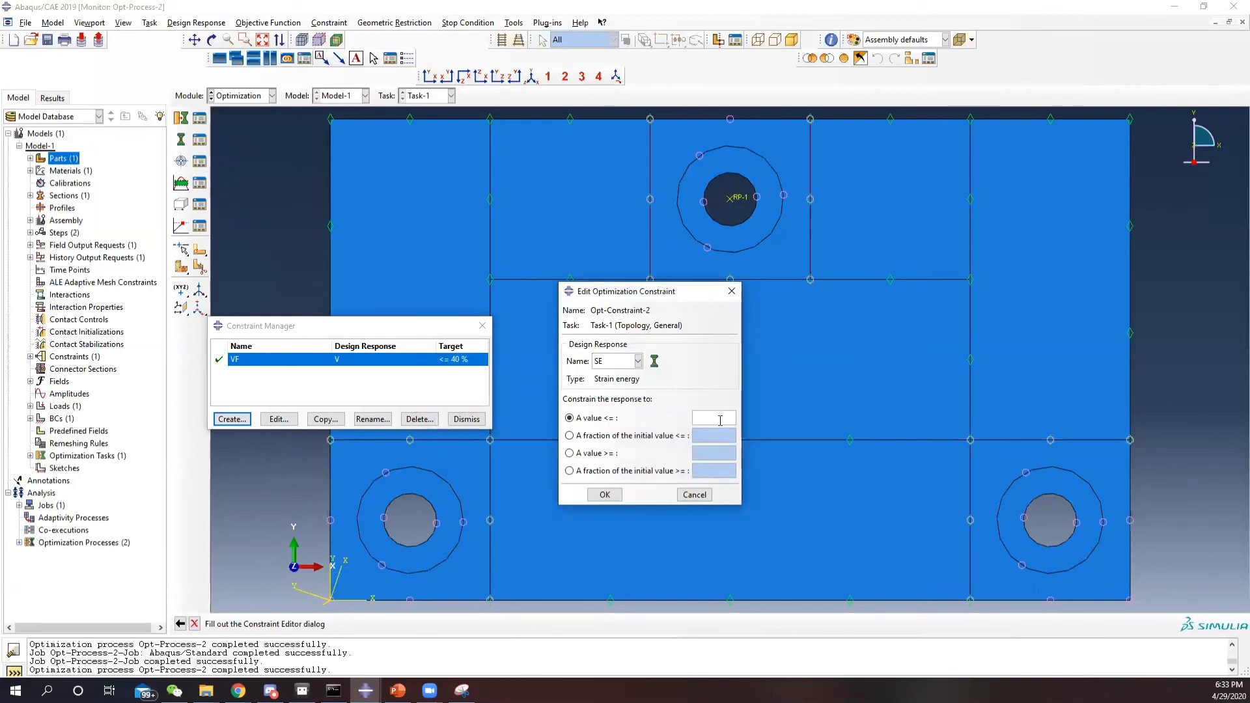
click(597, 436)
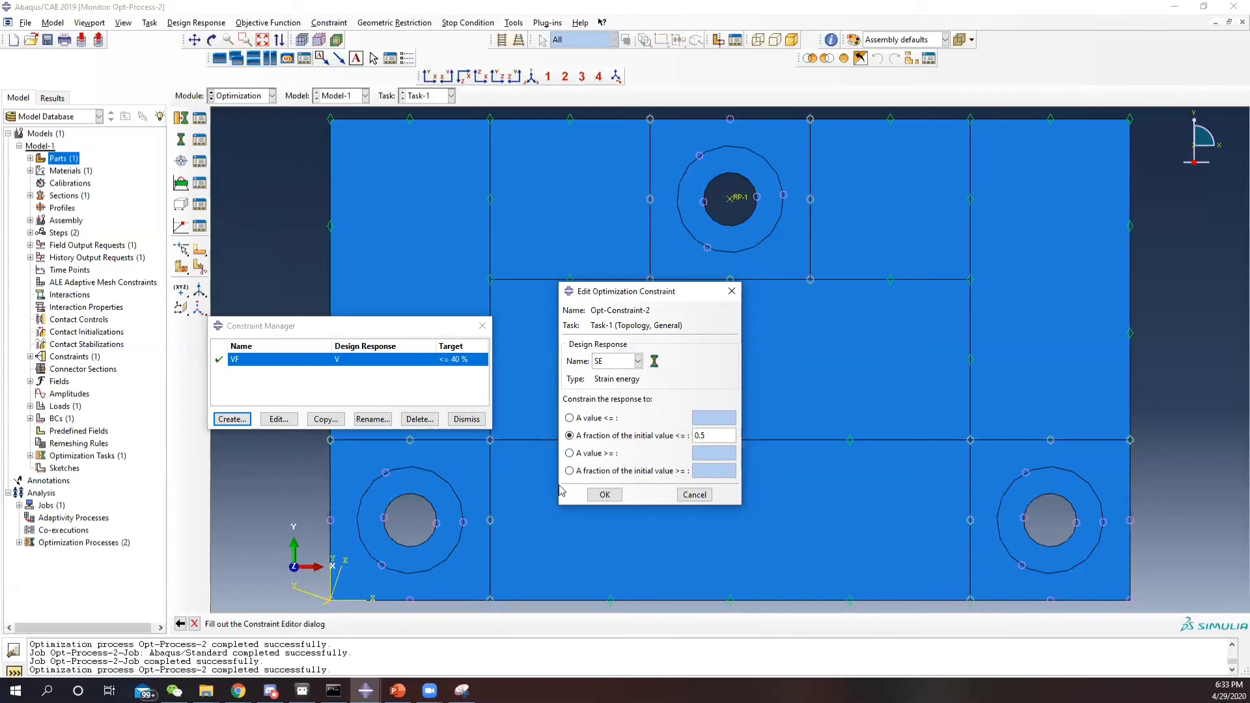
click(604, 495)
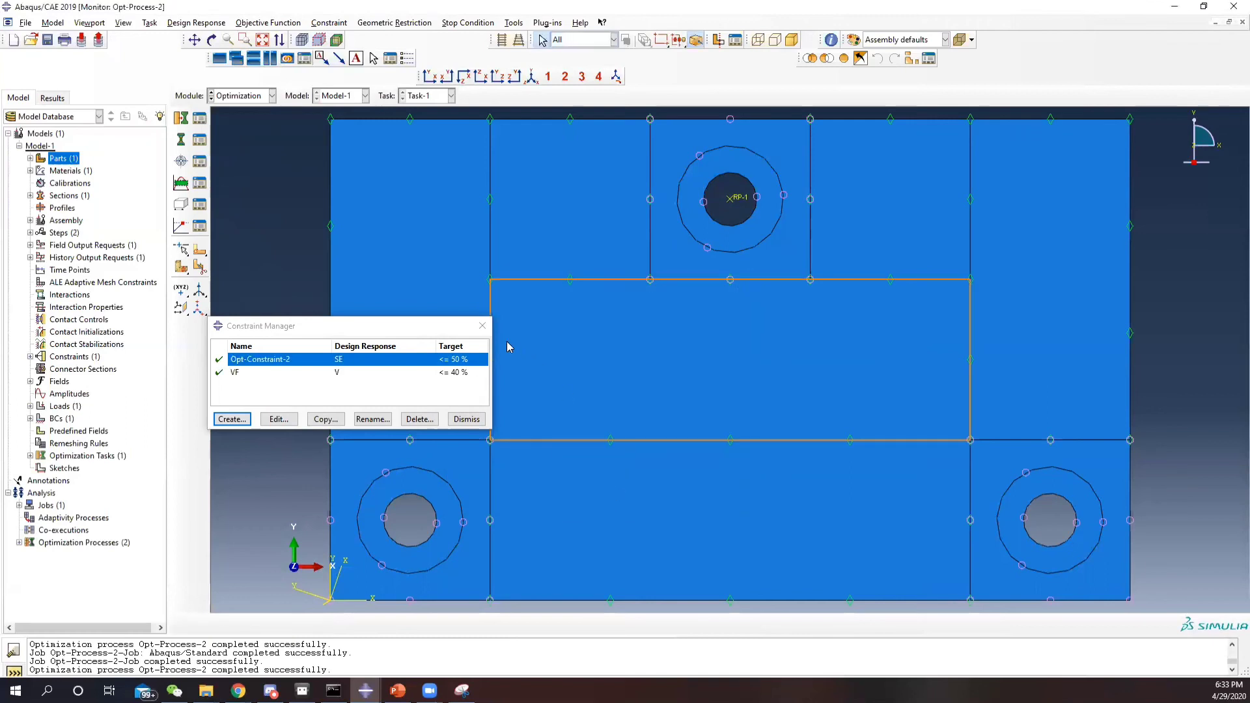
click(482, 326)
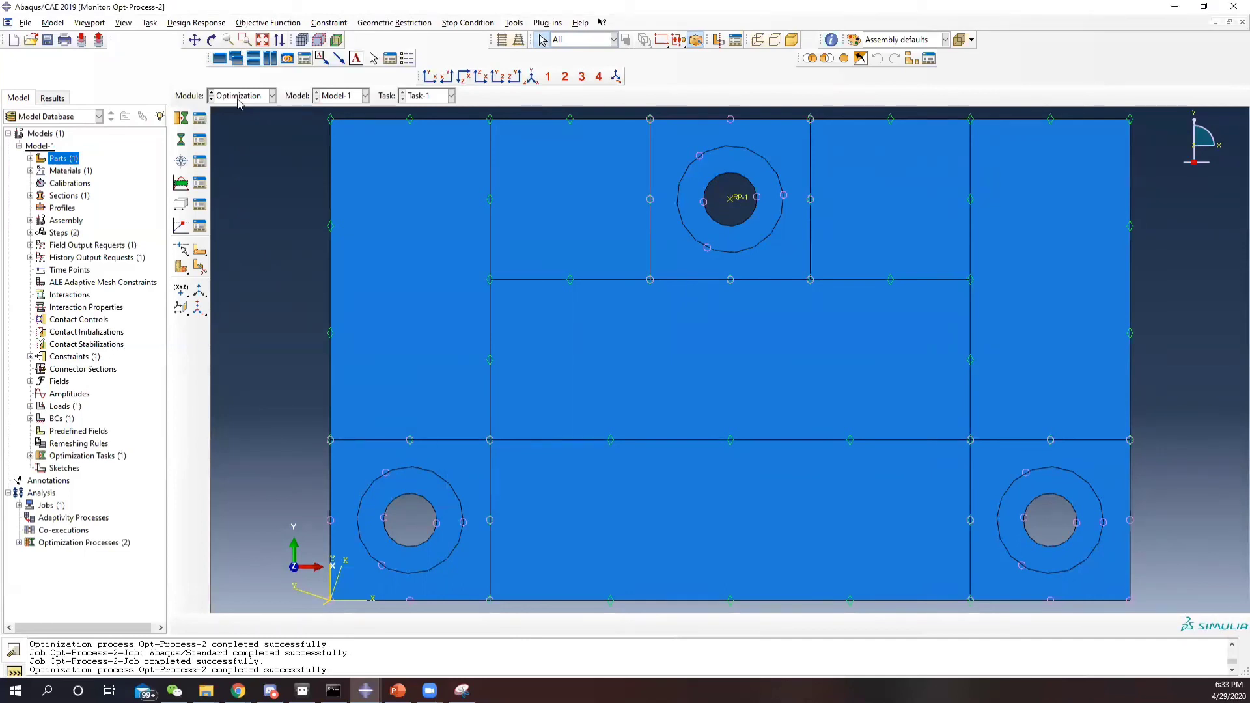
click(238, 100)
- Monitor Opt-Process-2 and plot its SEOF objective and both constraints over 17 cycles
click(240, 209)
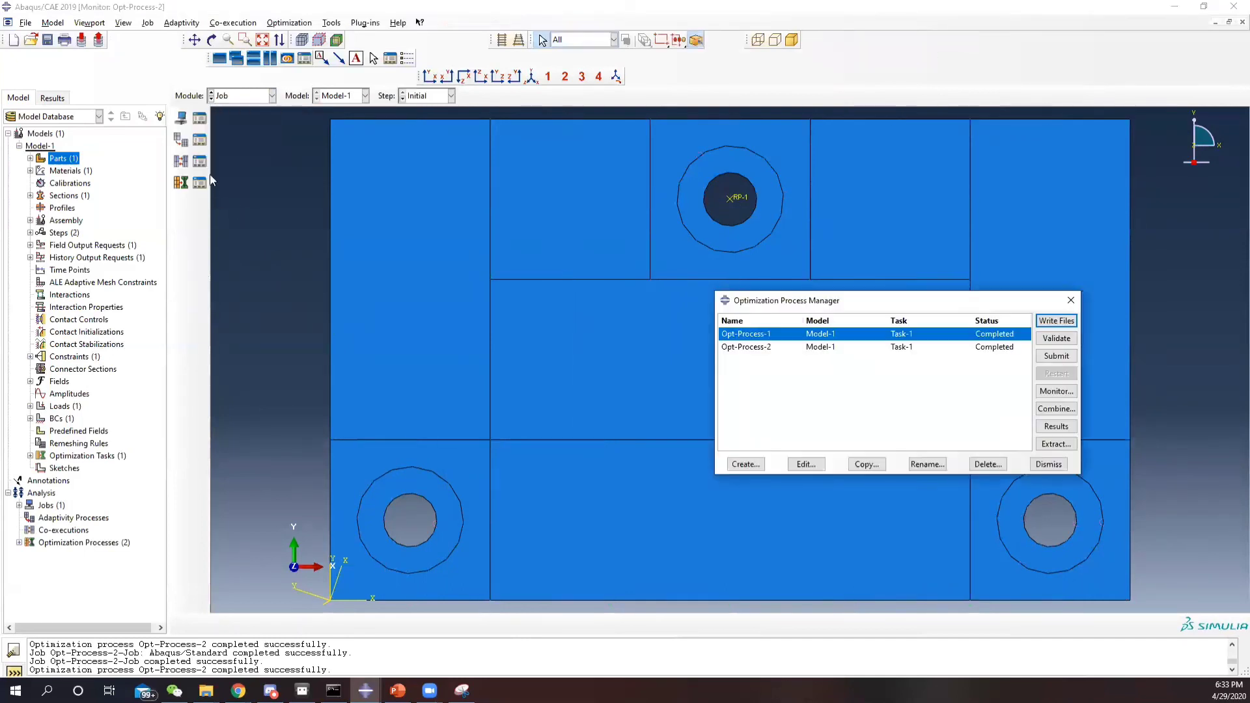
click(747, 347)
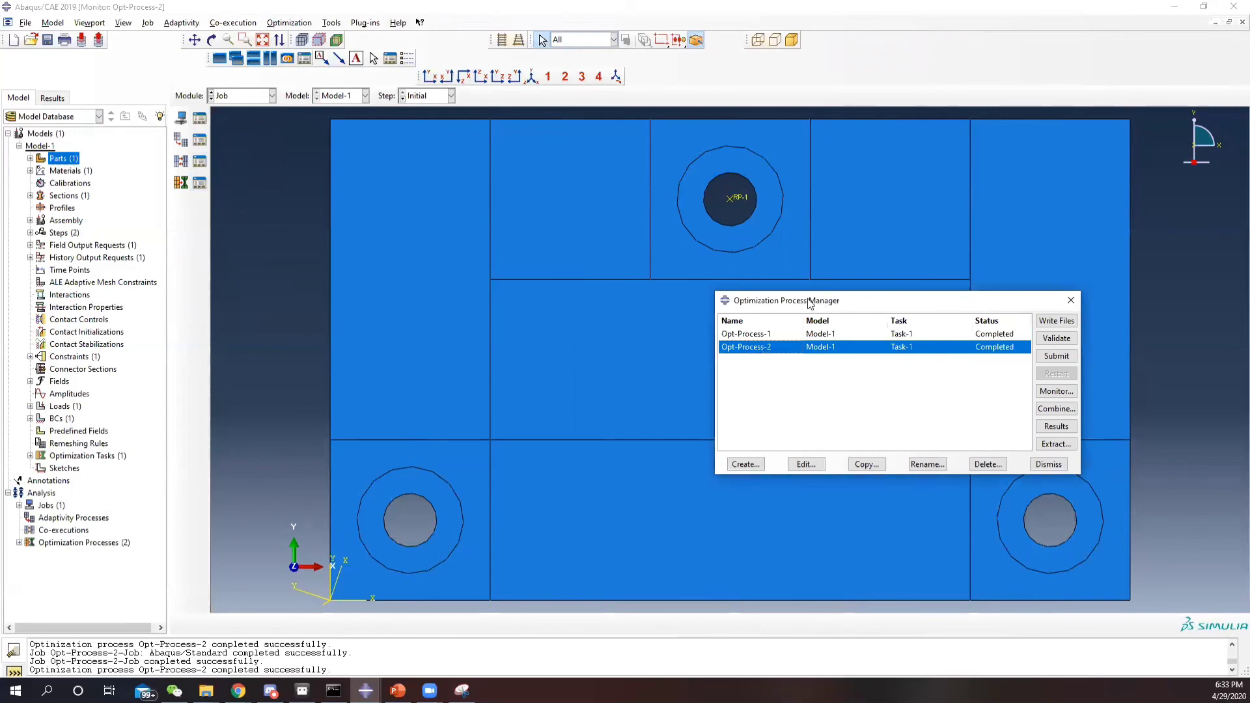
drag(816, 300, 394, 230)
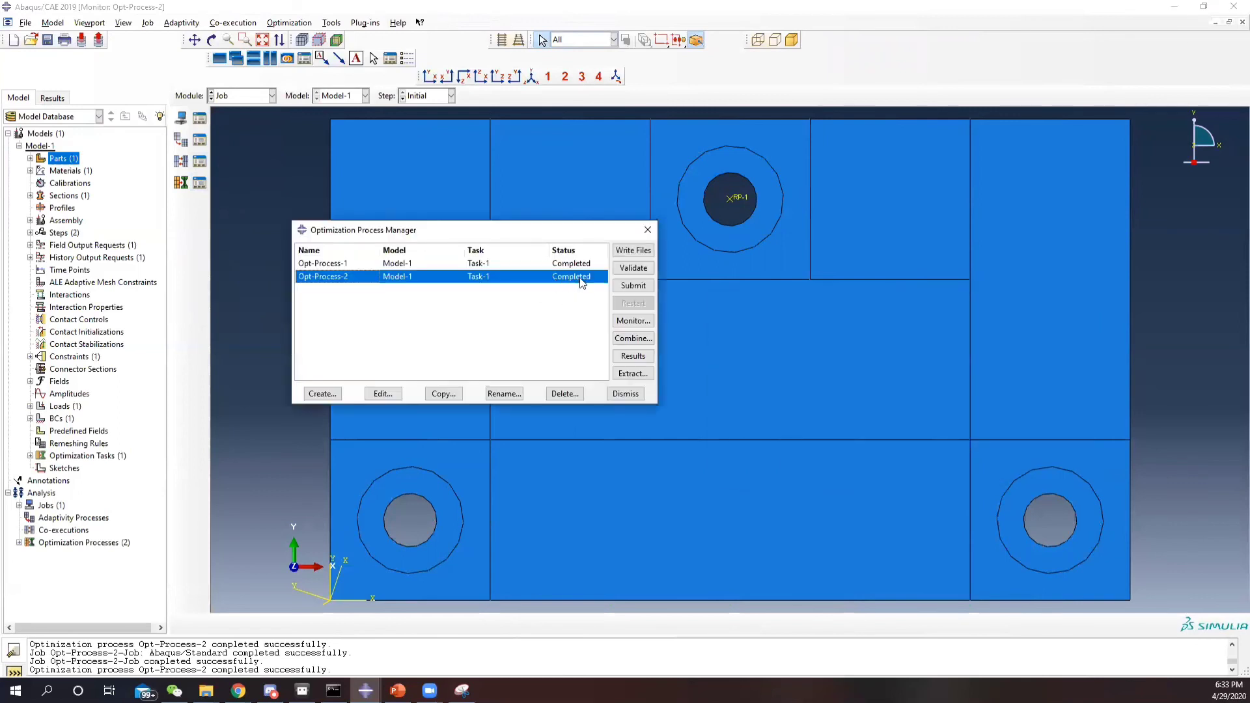
click(640, 324)
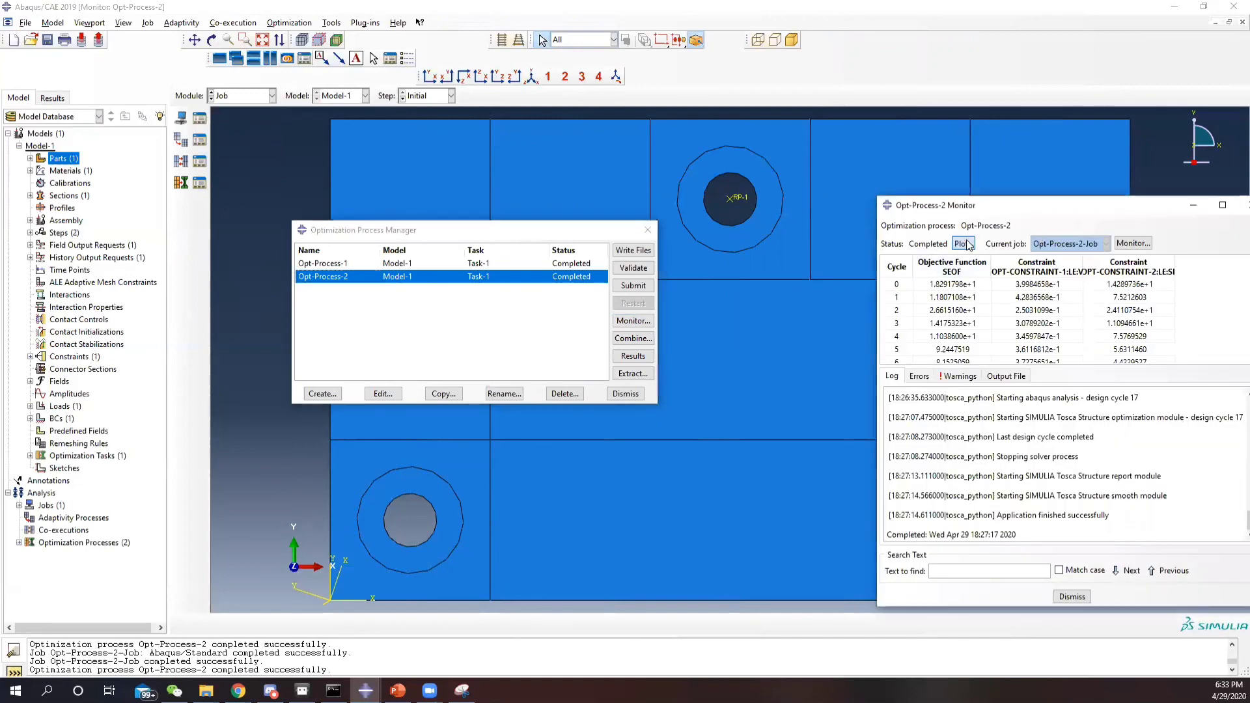
click(968, 244)
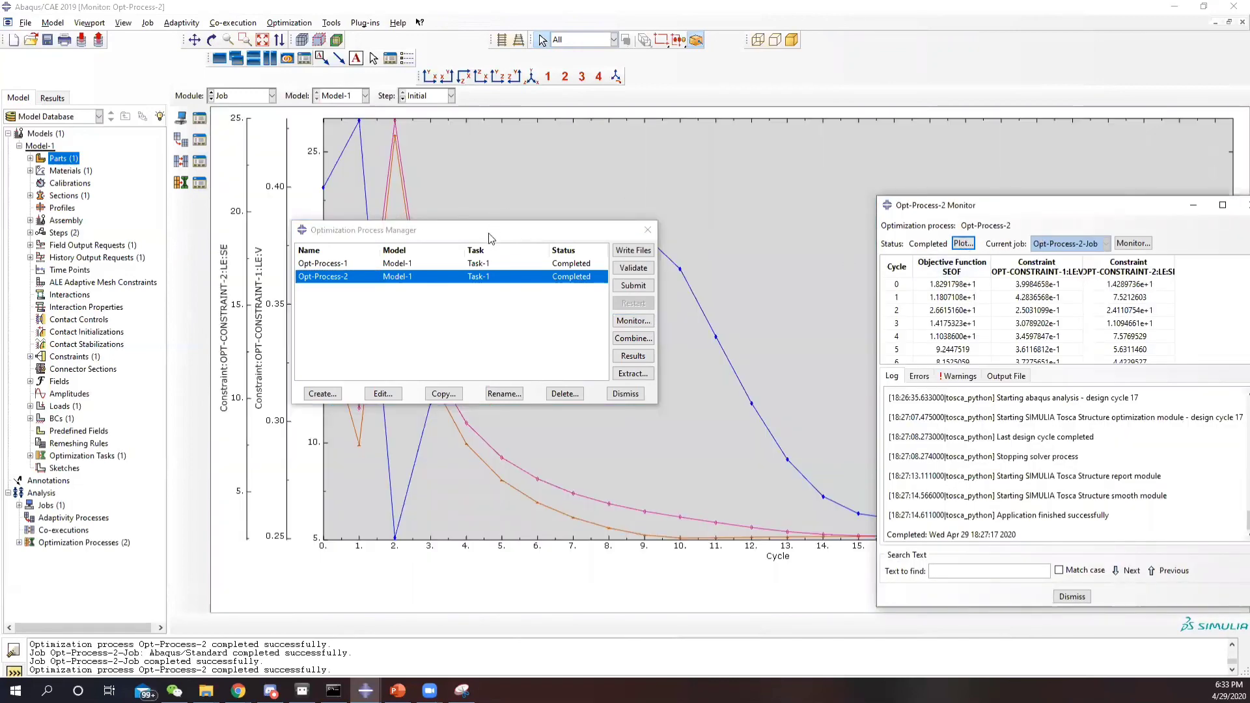
drag(492, 238, 84, 361)
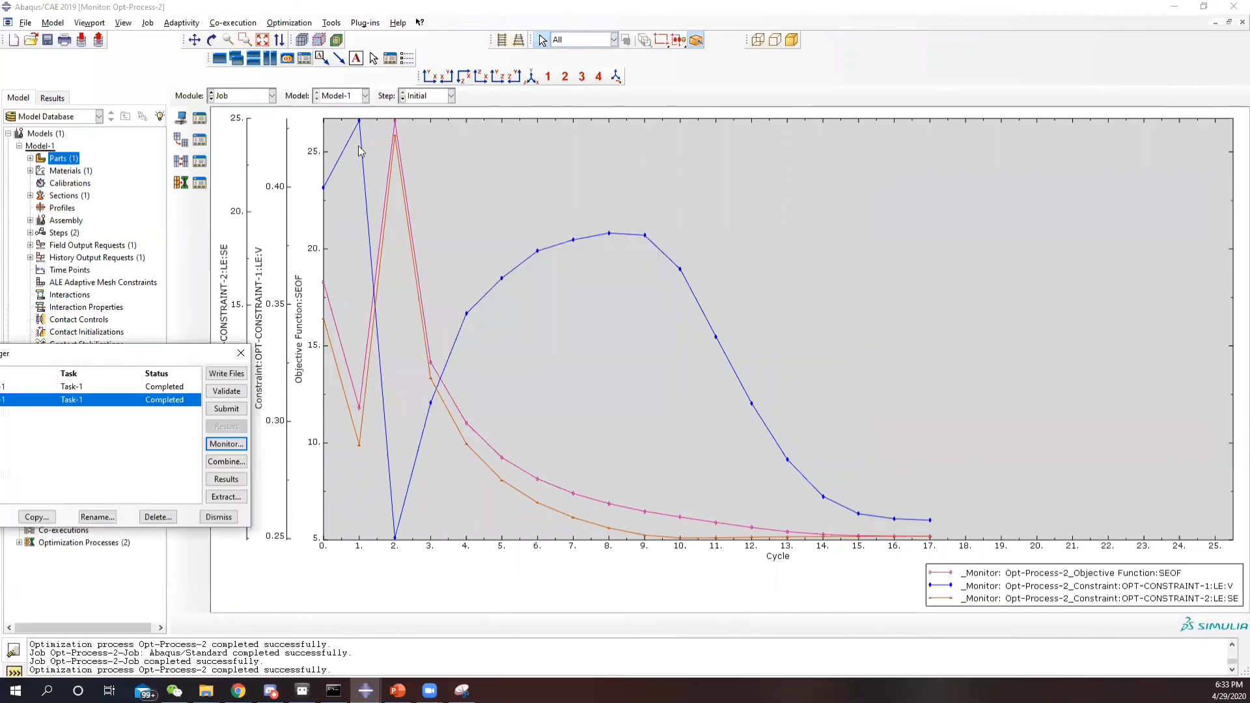
click(377, 119)
drag(121, 355, 970, 146)
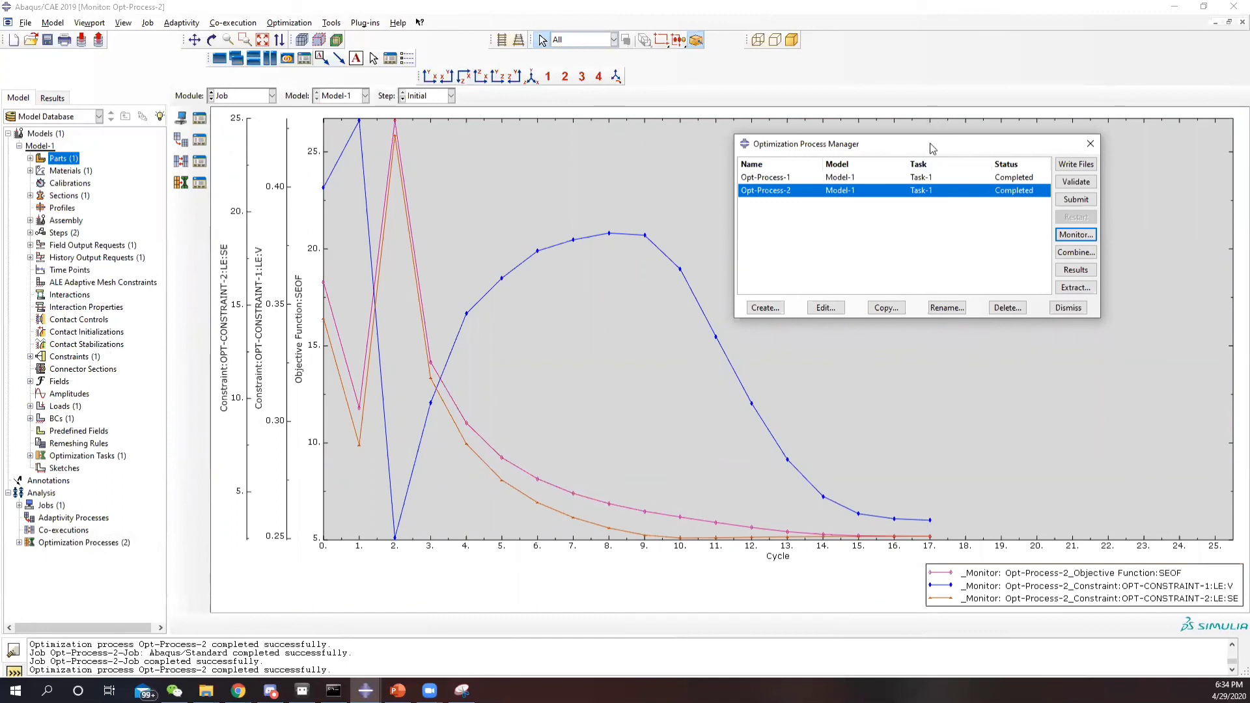
drag(932, 149, 440, 263)
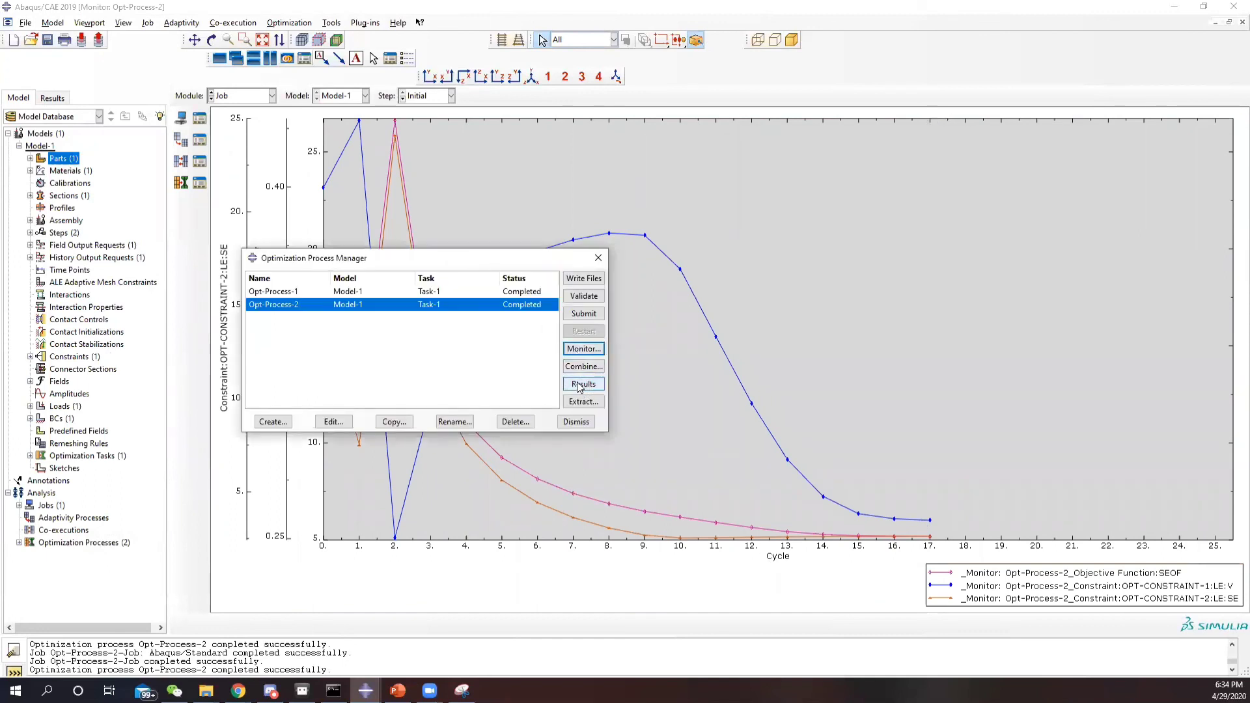
- Combine Opt-Process-2's last-cycle results keeping the S stress and U displacement fields
click(583, 385)
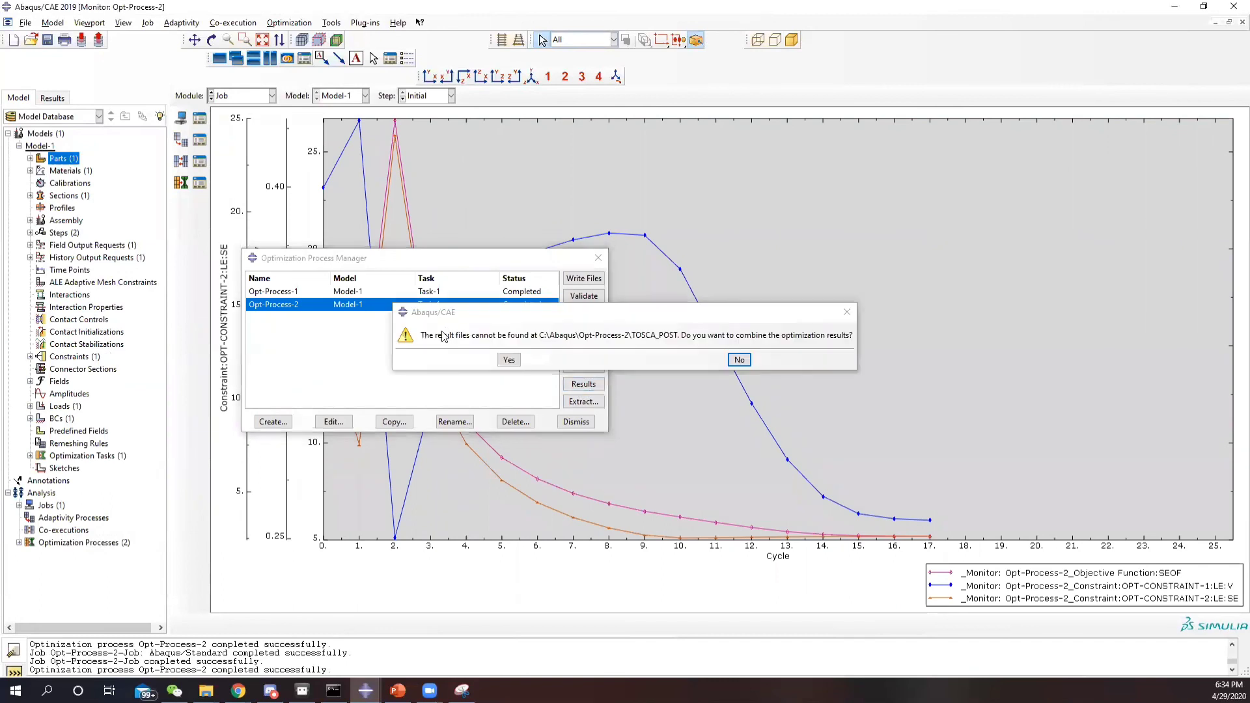
click(511, 362)
click(509, 360)
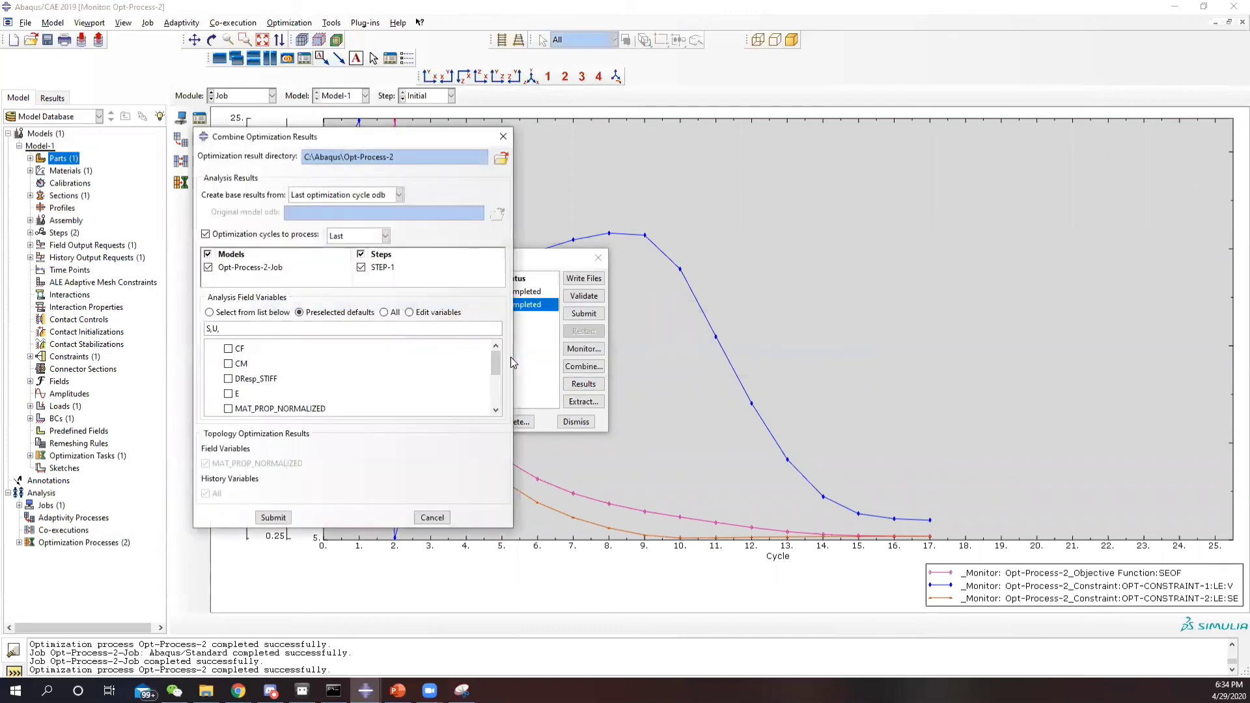
scroll(247, 397, down, 5)
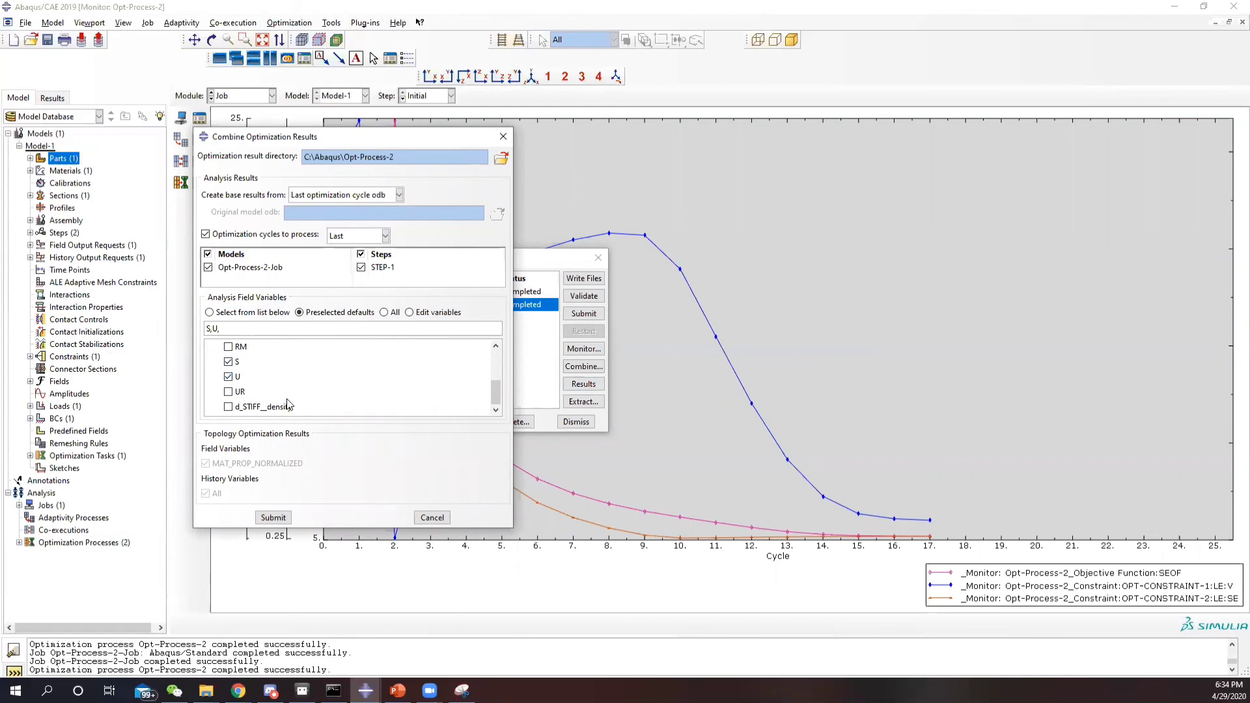
click(275, 518)
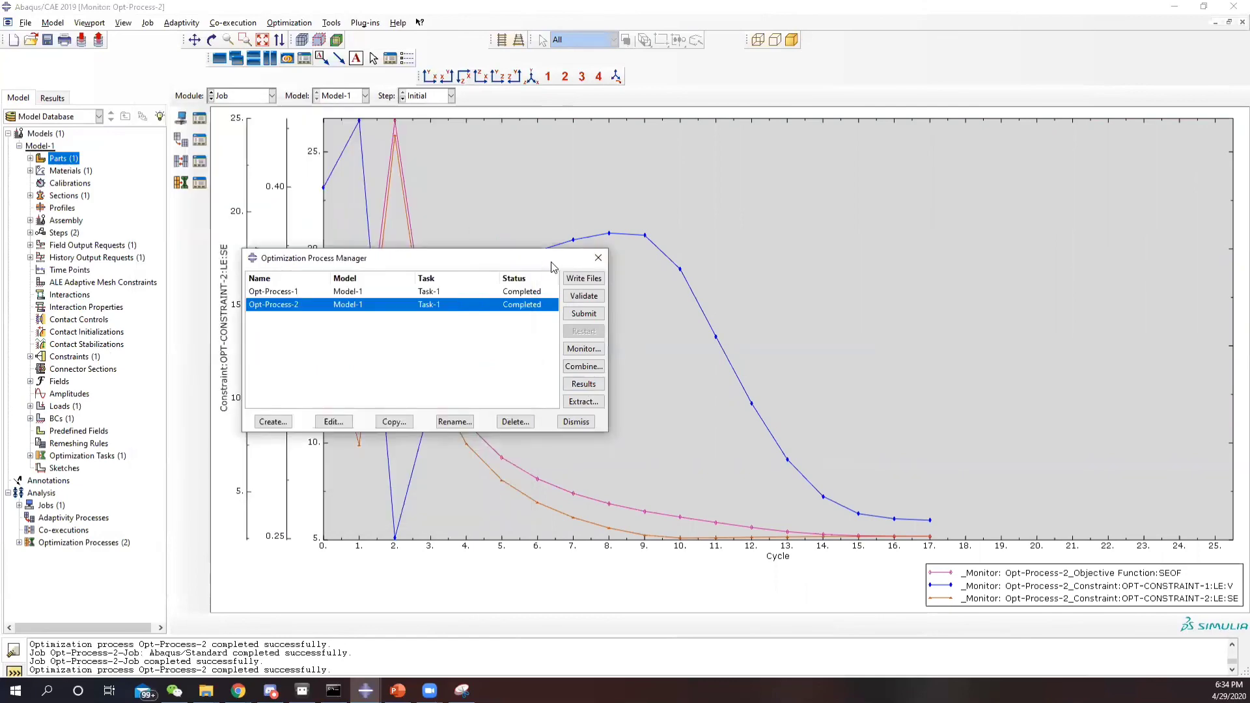
- Open Opt-Process-2's combined results and plot Mises contours on the deformed bracket (cycle 17, peak 3.711e+01)
drag(551, 264, 642, 245)
click(675, 363)
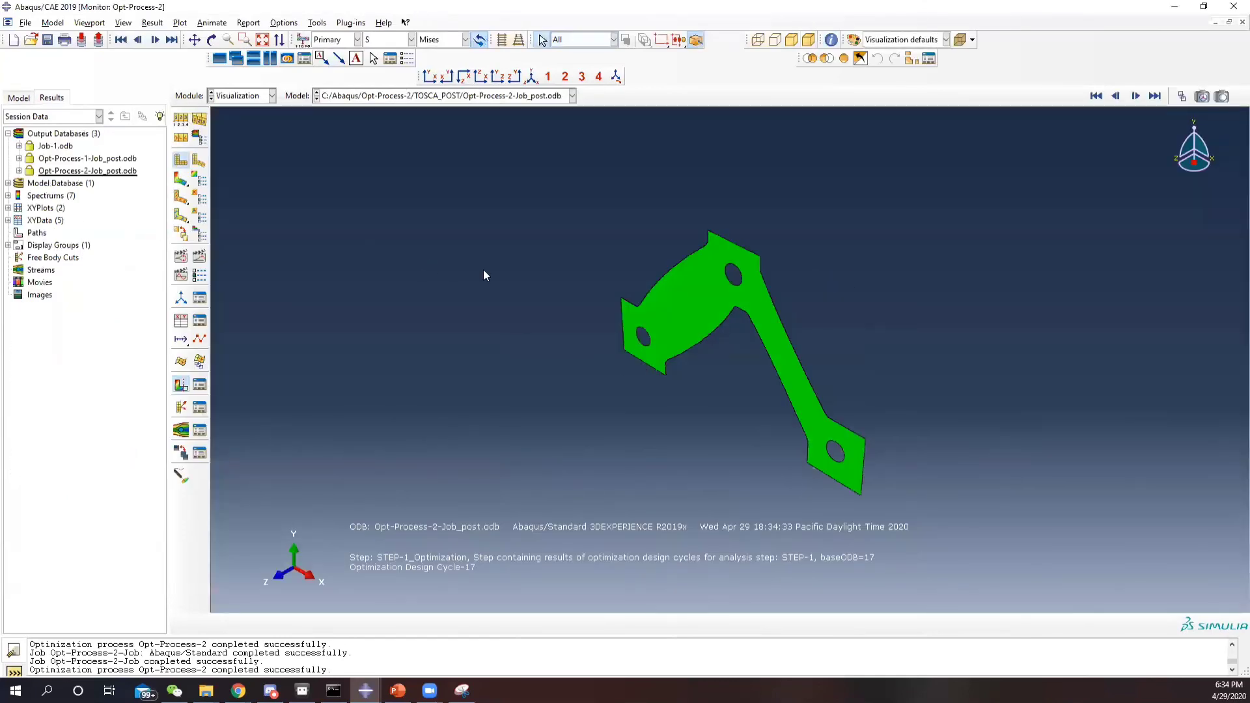
ctrl+alt+drag(670, 332, 660, 376)
click(181, 178)
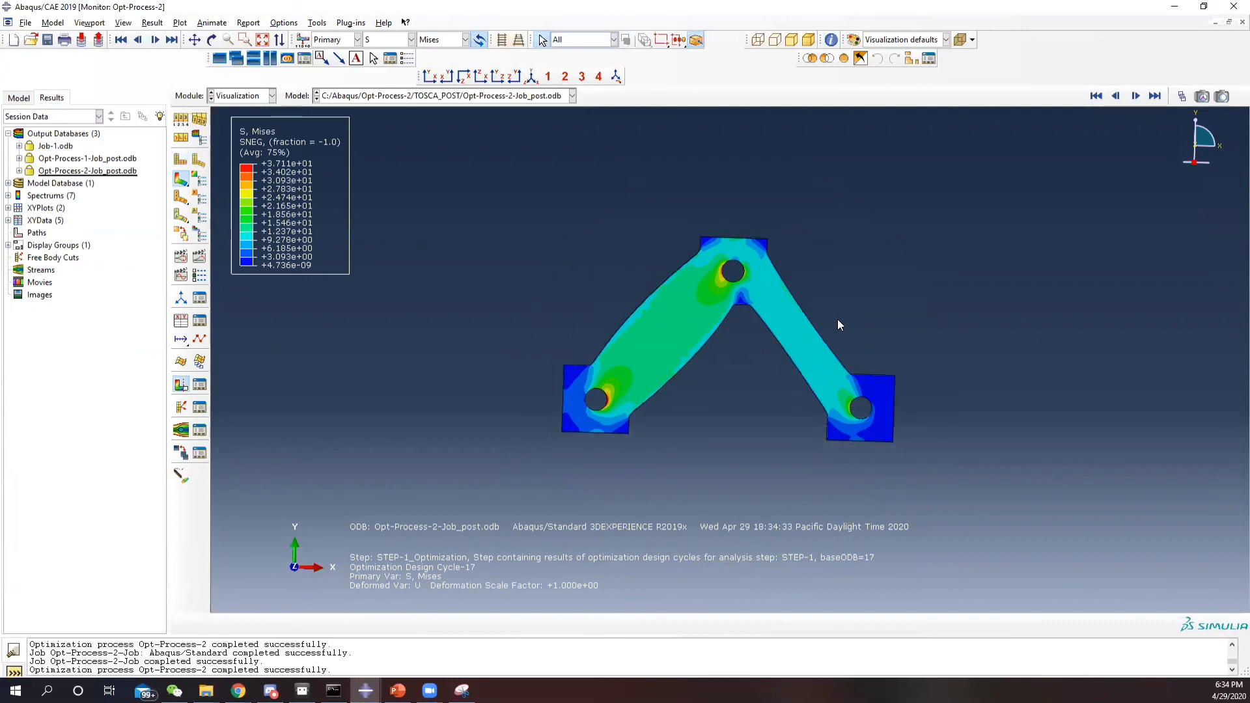
ctrl+alt+drag(837, 319, 635, 348)
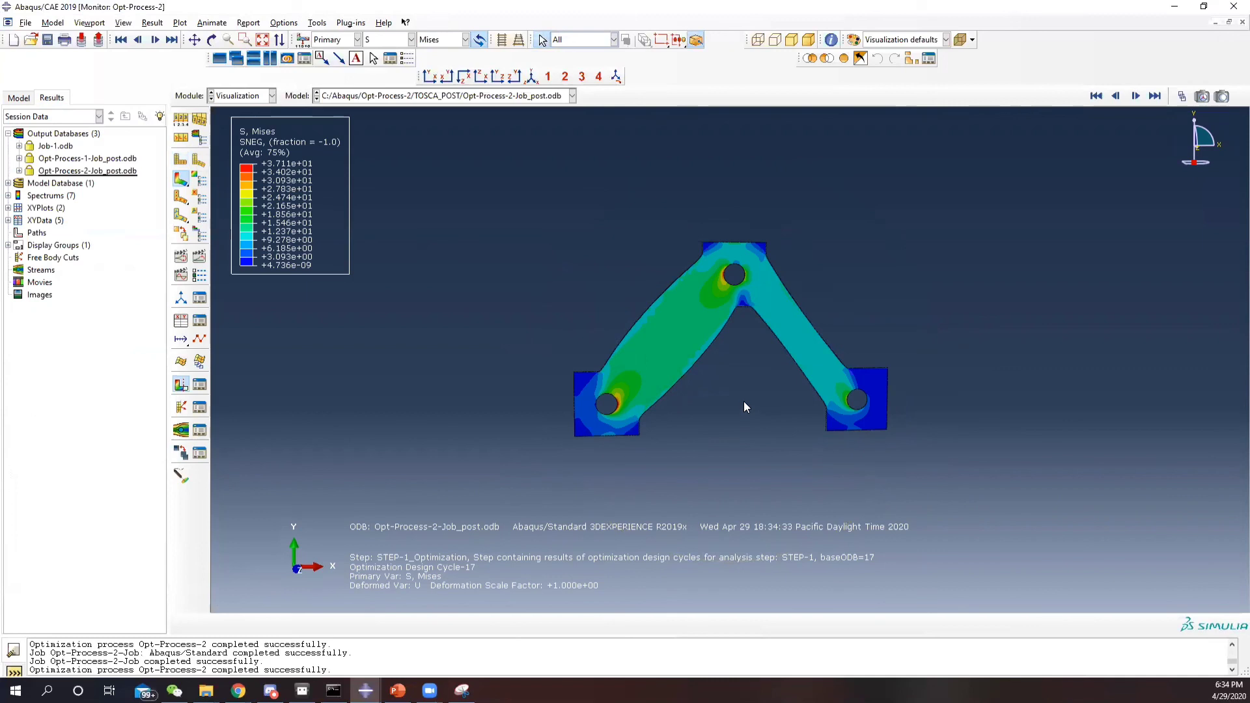
scroll(743, 401, up, 1)
- In the Optimization module, review Objective-1's strain-energy and volume response weights without changes
click(246, 95)
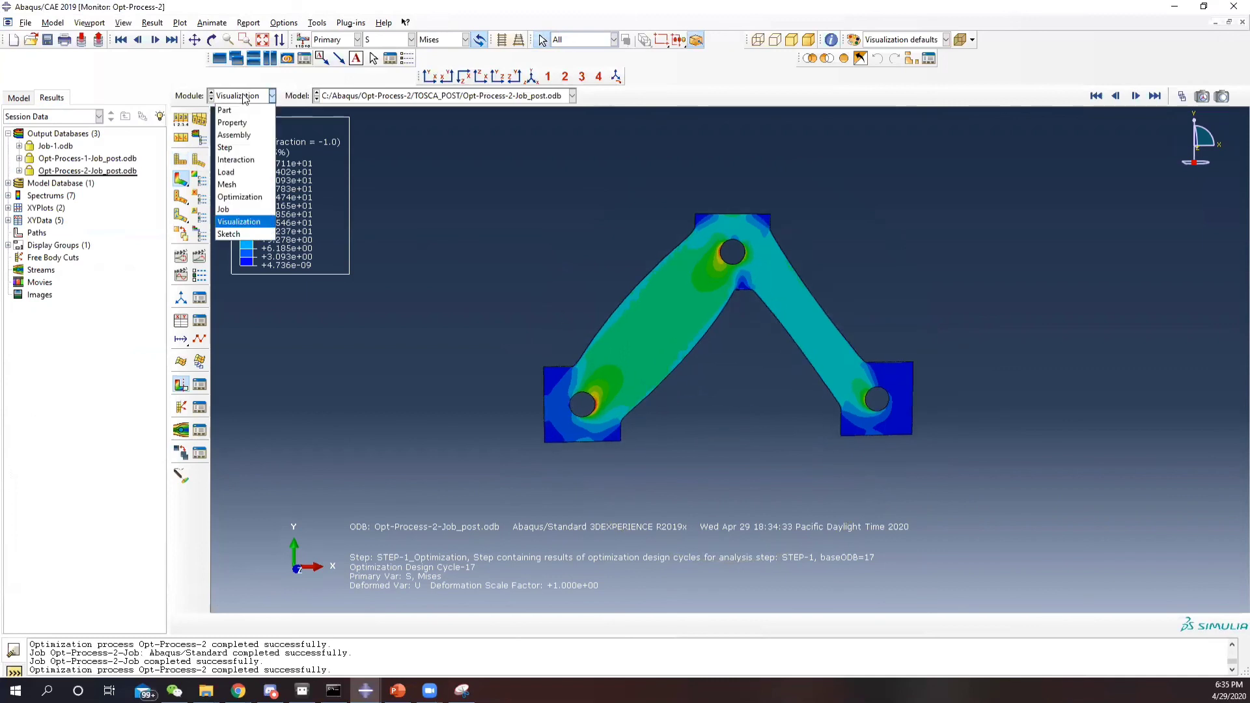
click(241, 206)
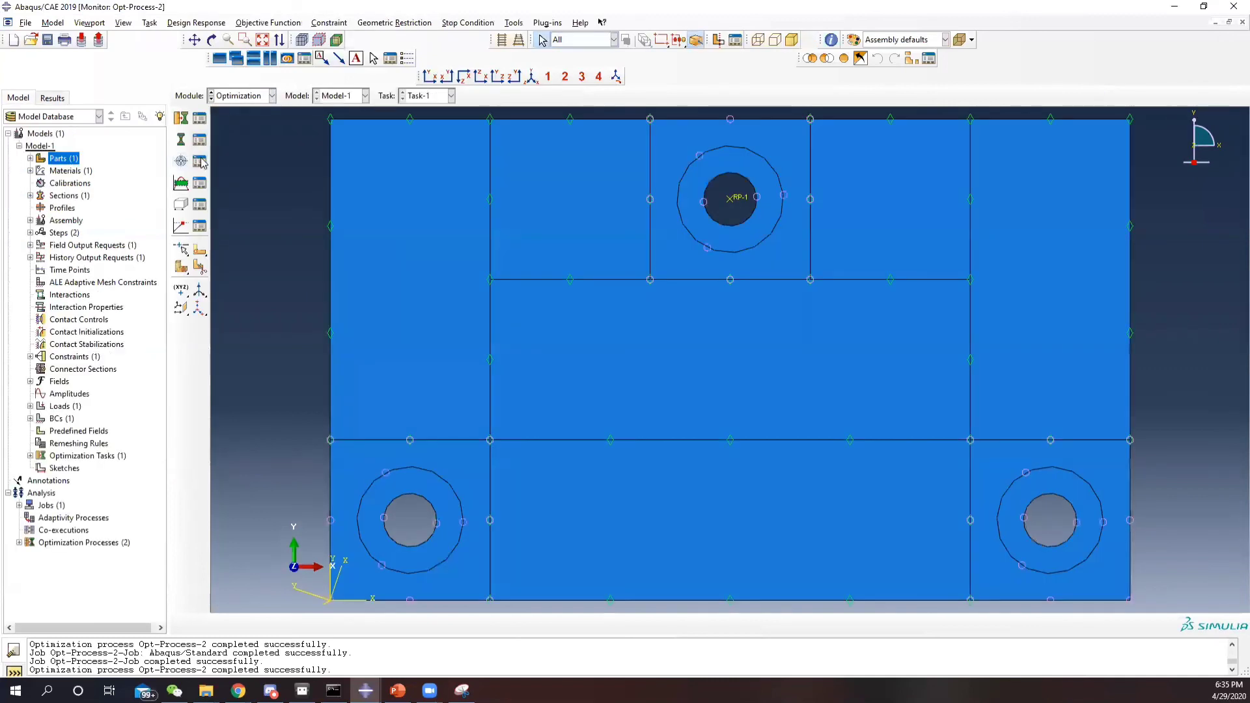
click(200, 162)
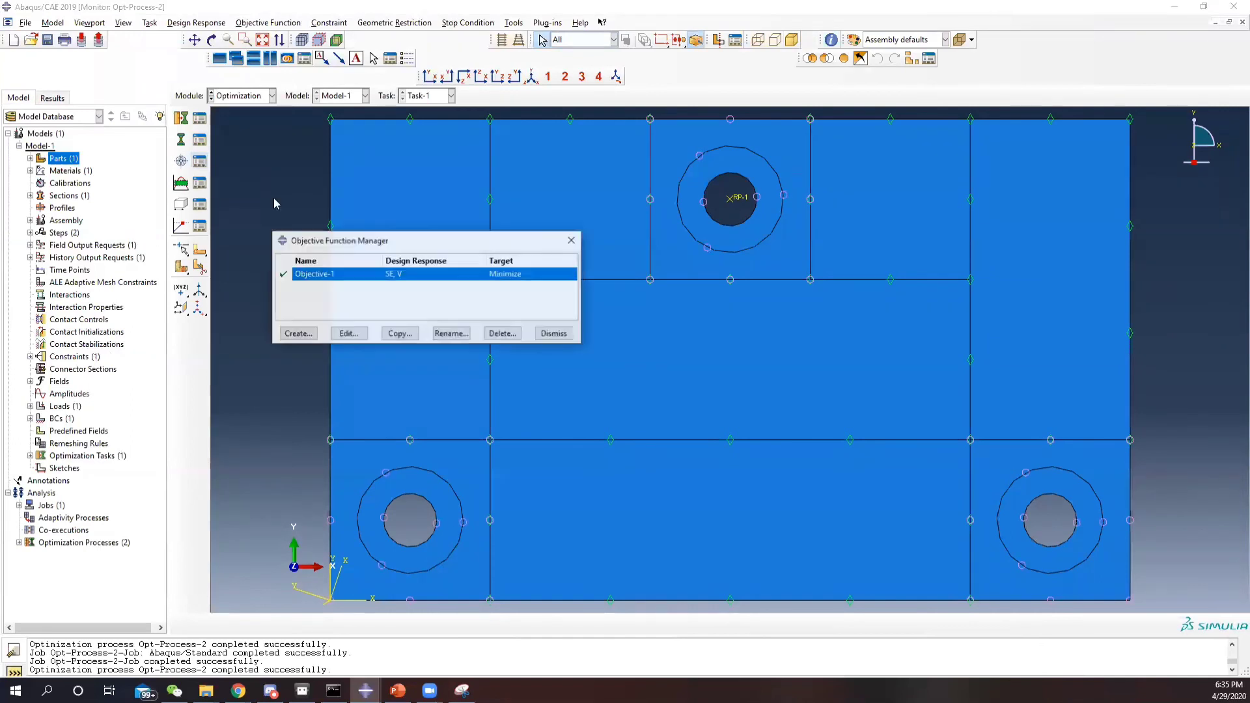
click(354, 336)
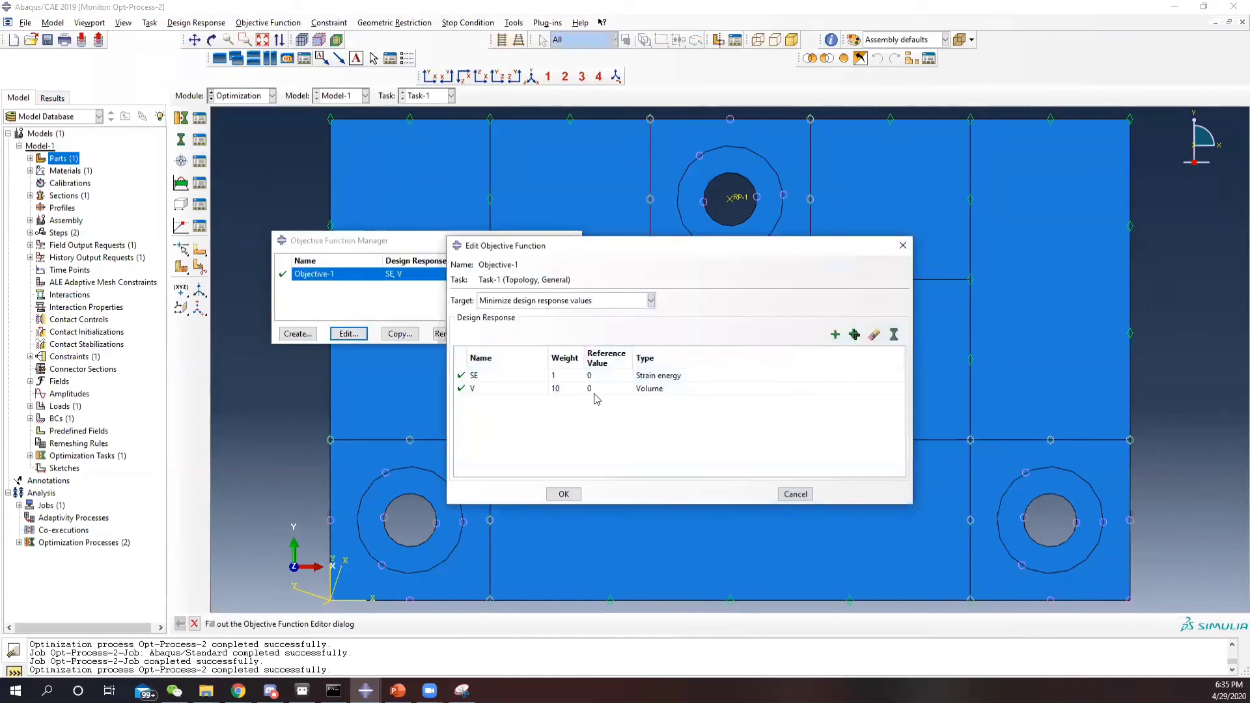
click(568, 390)
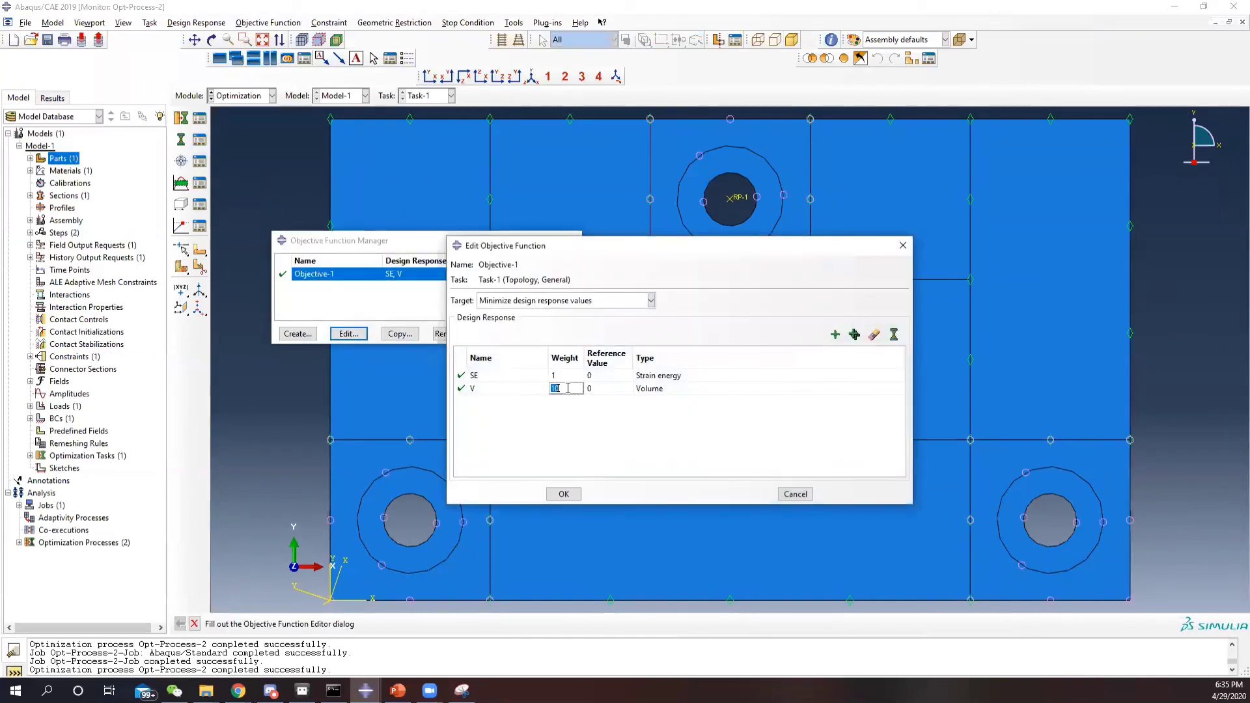
click(902, 246)
click(574, 242)
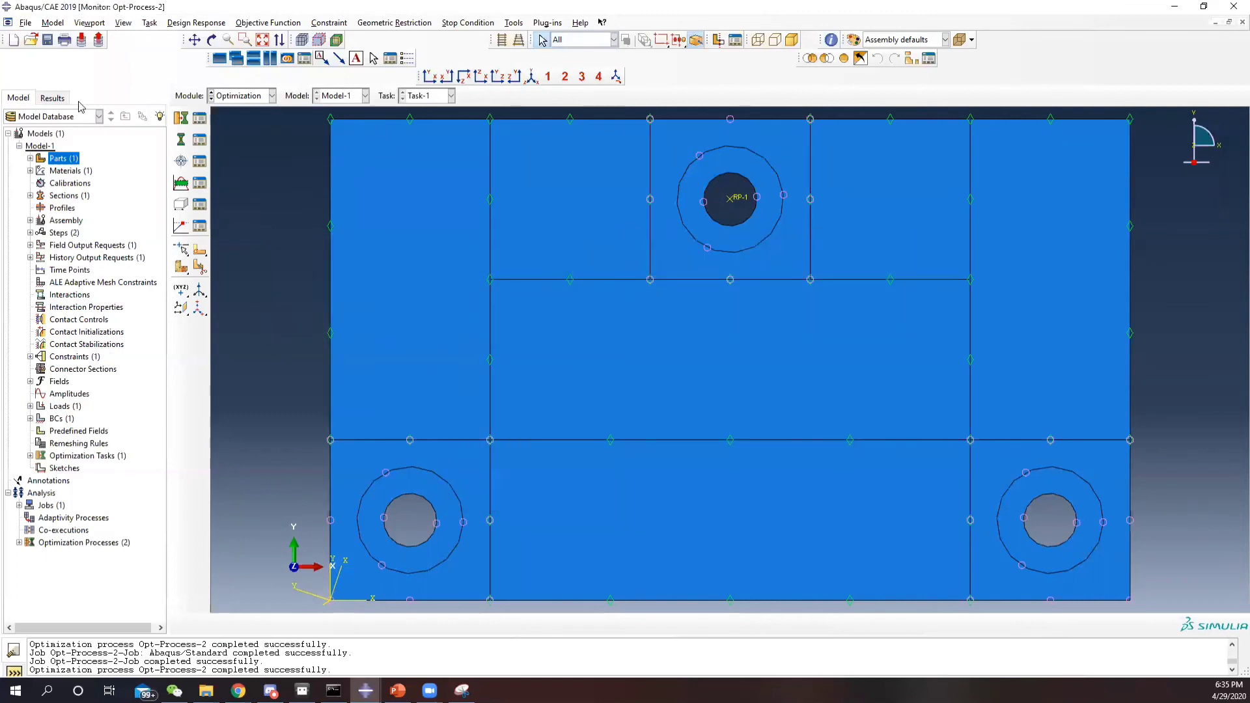
- Check the VF volume constraint limits, then return to the Job module
click(199, 183)
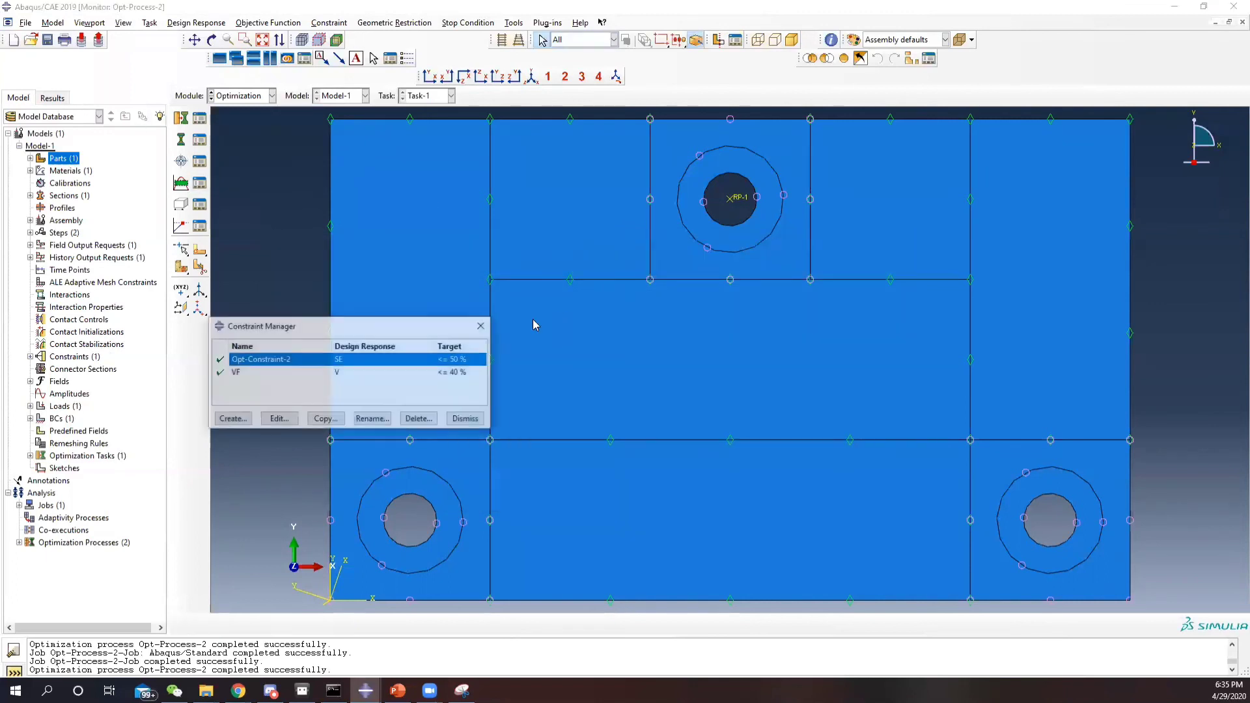
click(456, 372)
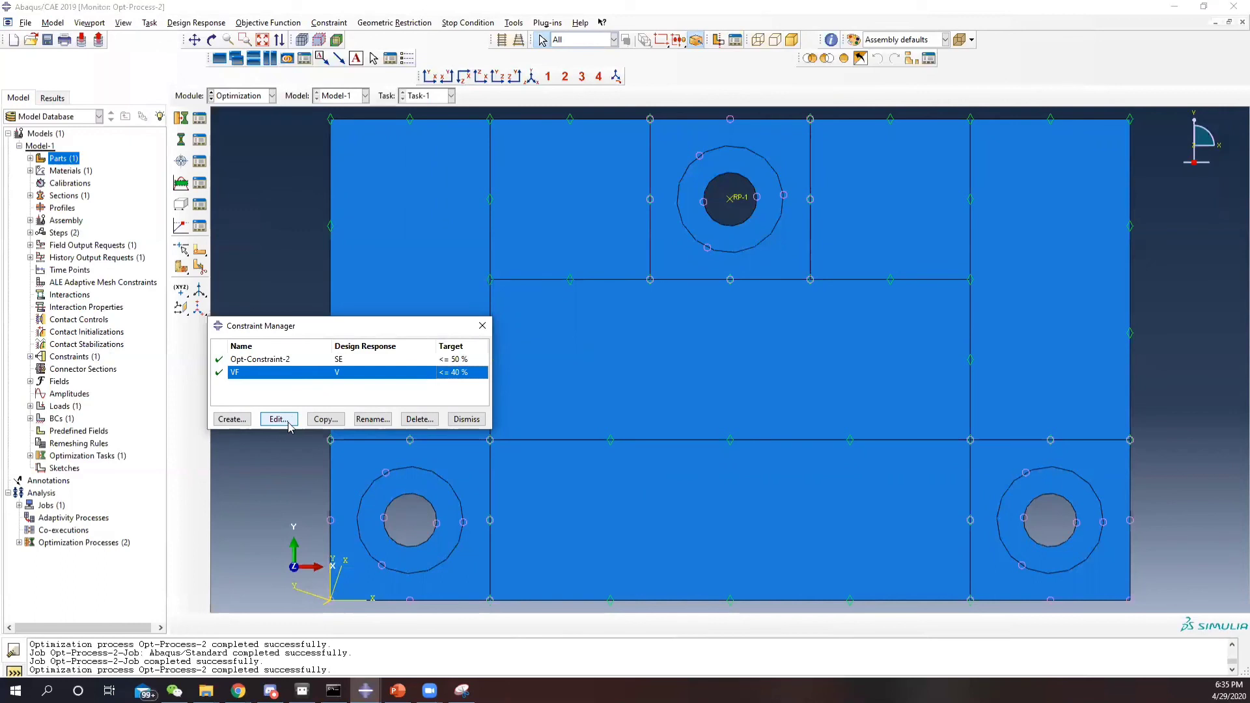
click(482, 325)
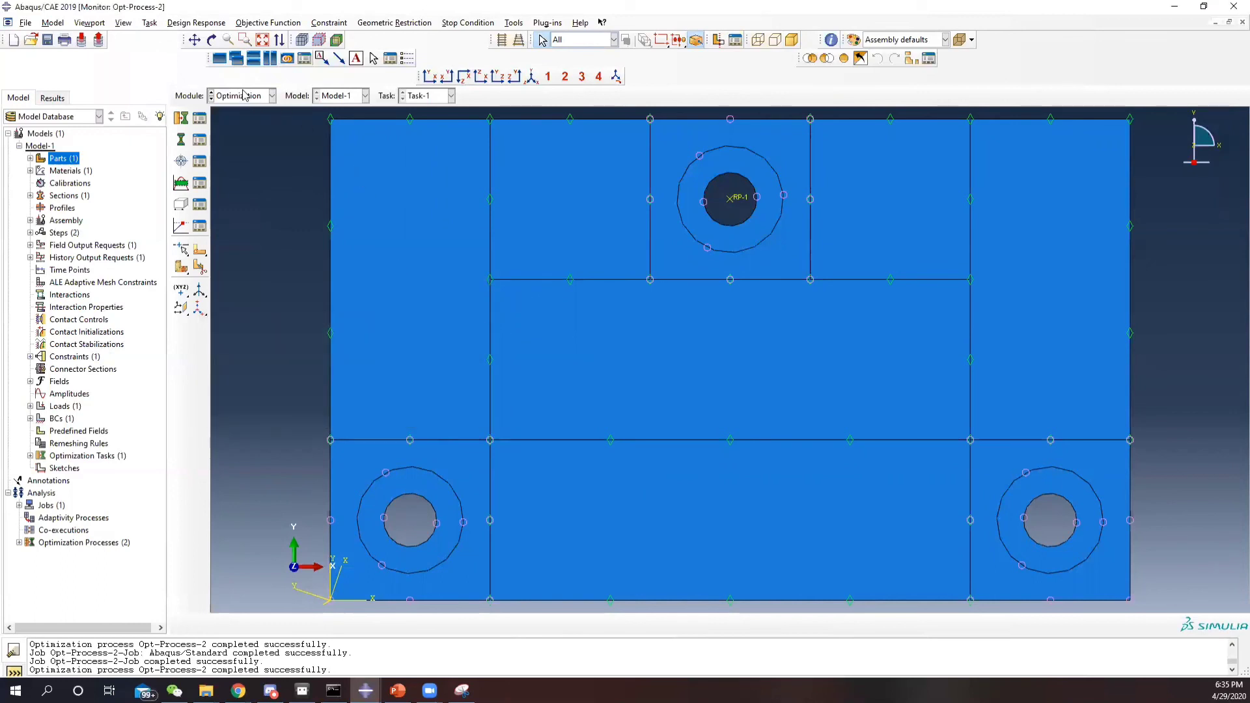
click(243, 95)
click(251, 212)
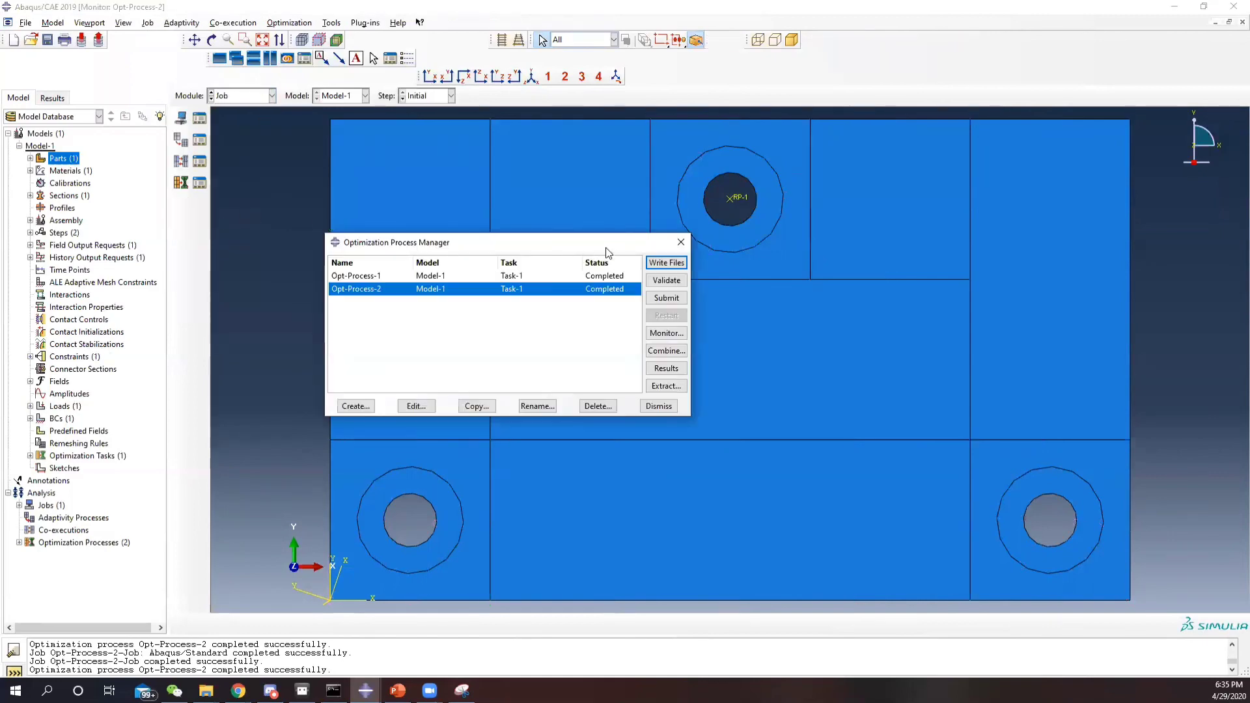
- Reopen Opt-Process-2's Mises stress results and rotate the V-shaped bracket to inspect it
click(666, 368)
click(211, 40)
drag(691, 340, 654, 360)
key(Escape)
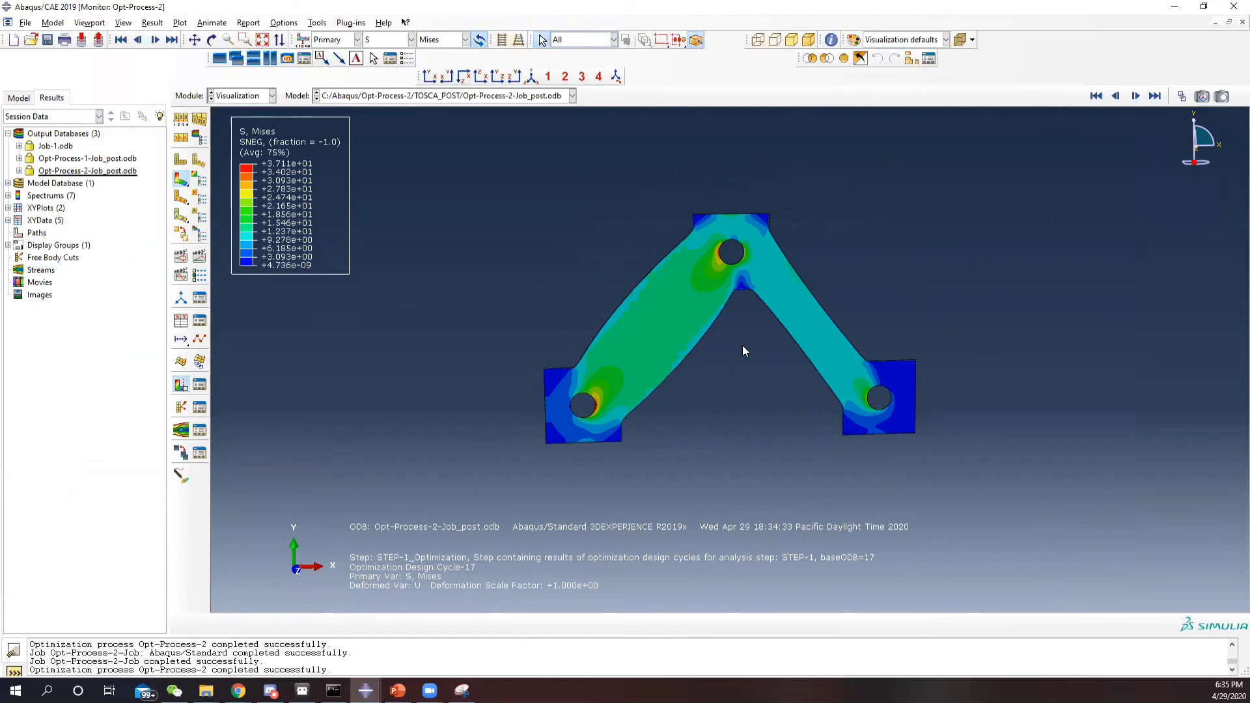
ctrl+alt+drag(745, 350, 735, 315)
click(658, 365)
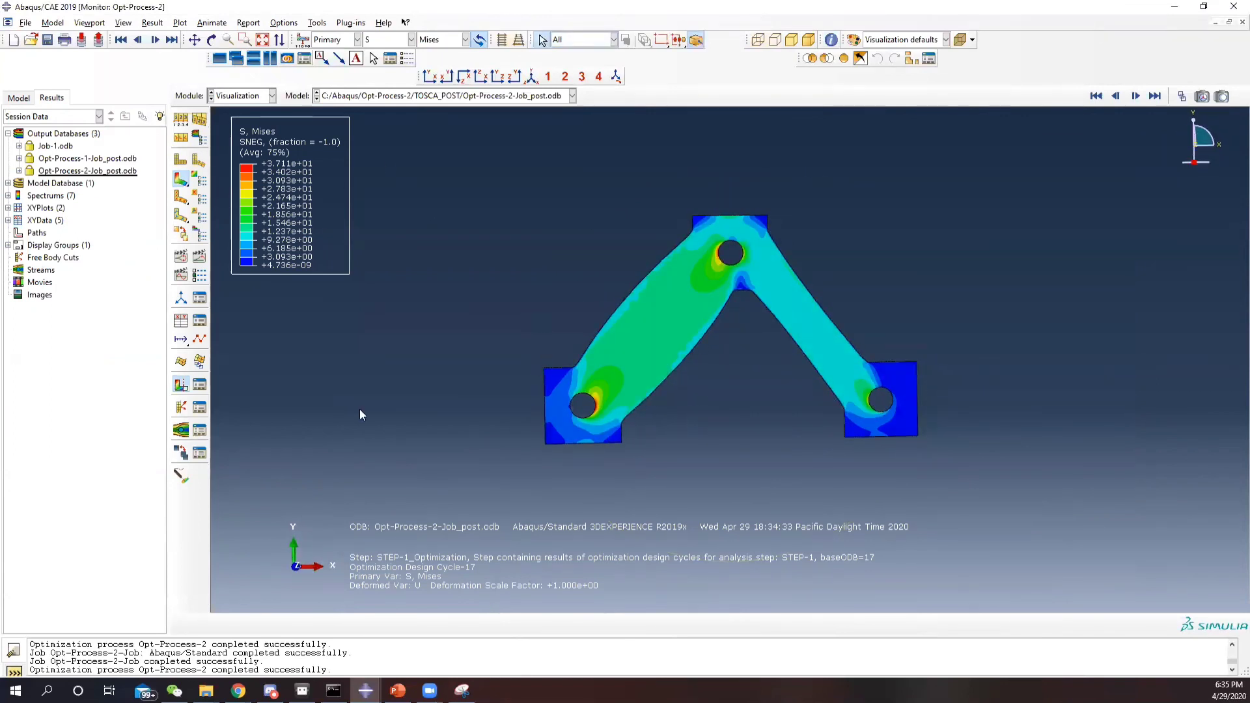